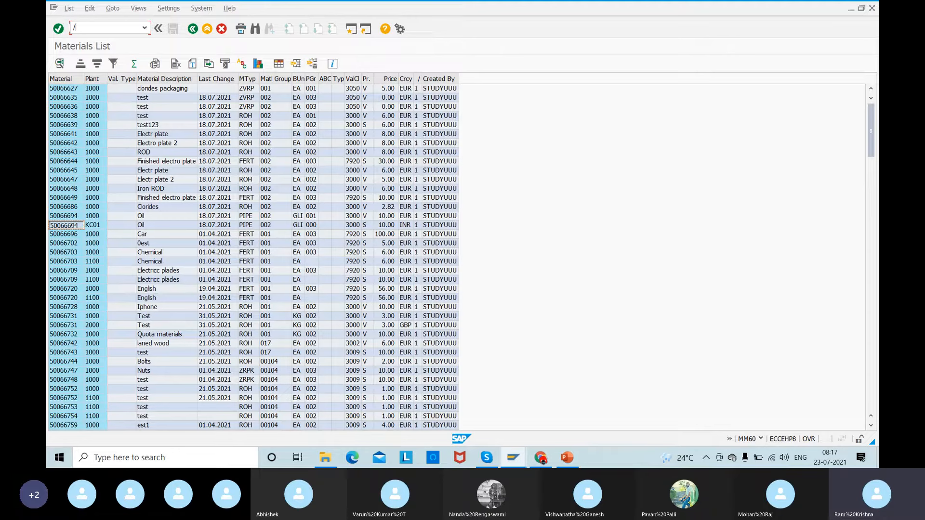
# - Go to the request-for-quotation creation transaction ME41 from the materials list
pyautogui.write('nspro')
pyautogui.press('Return')
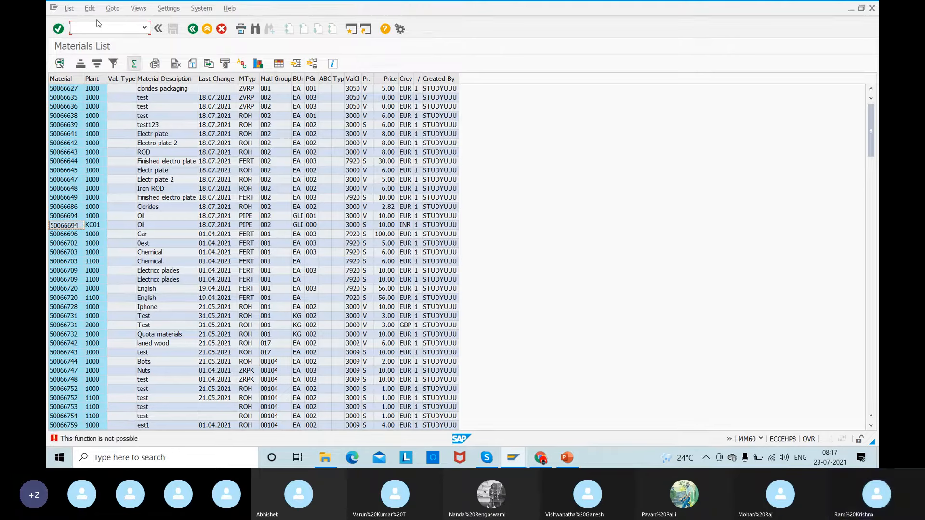
pyautogui.click(92, 27)
pyautogui.write('/nme41')
pyautogui.press('Return')
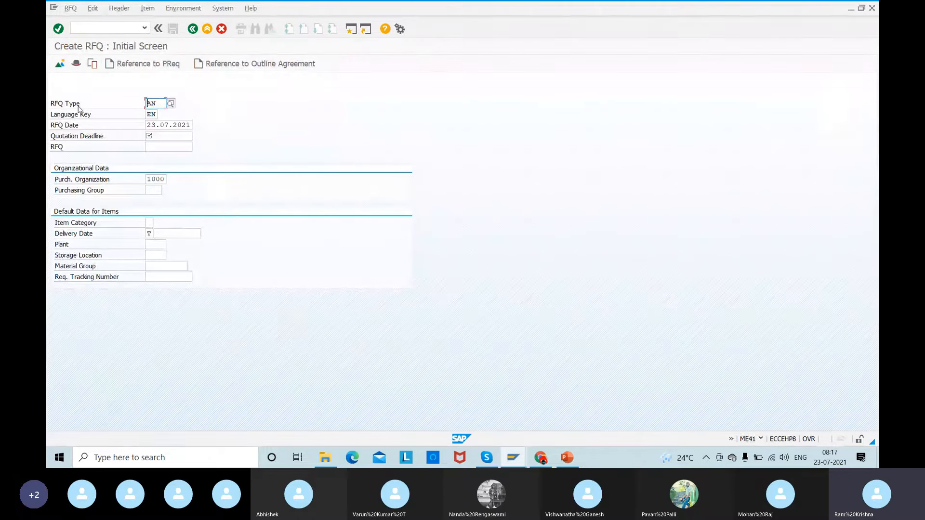
# - Choose document type AN (RFQ) from the list of available RFQ types
pyautogui.click(171, 103)
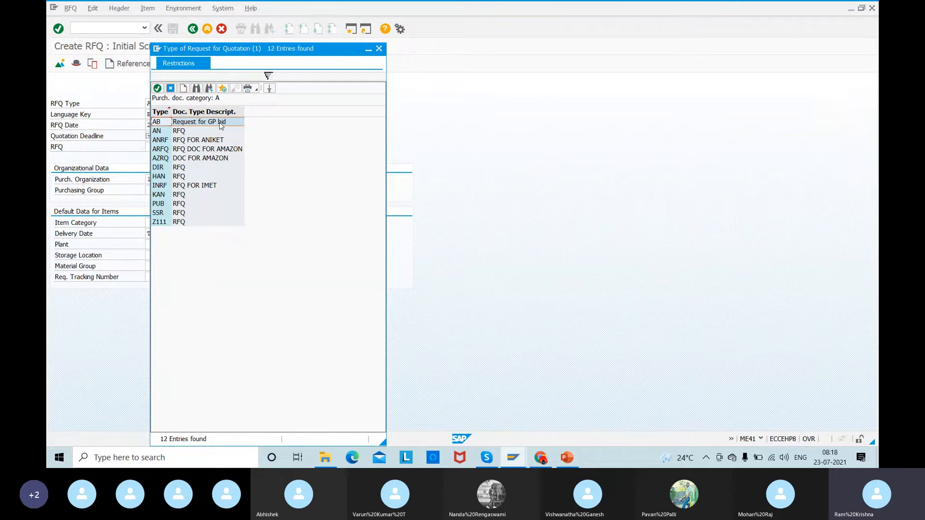
pyautogui.click(179, 134)
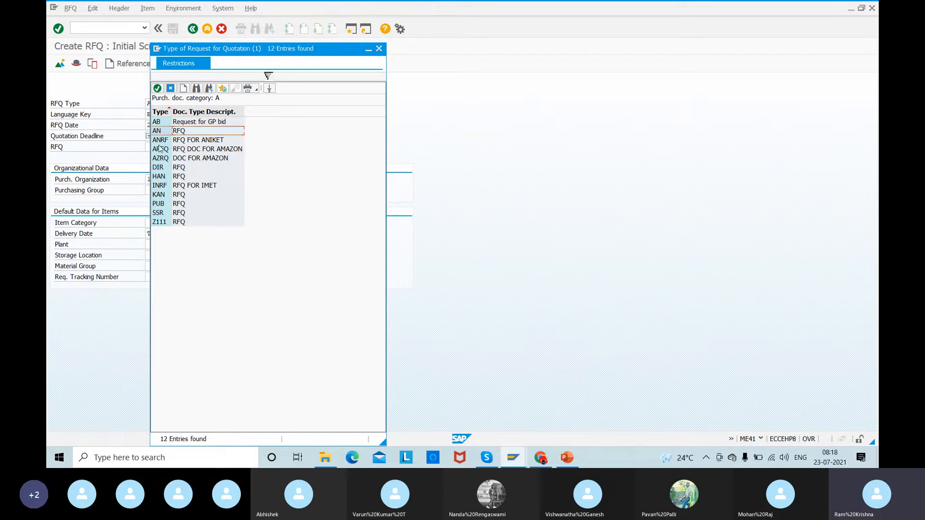
pyautogui.doubleClick(190, 135)
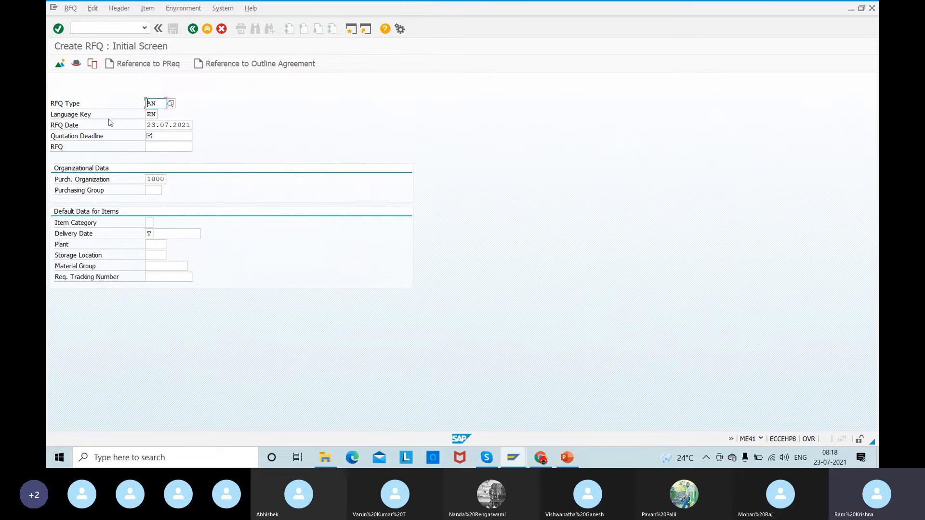
# - Set the quotation deadline of the RFQ to 28.08.2021
pyautogui.click(159, 137)
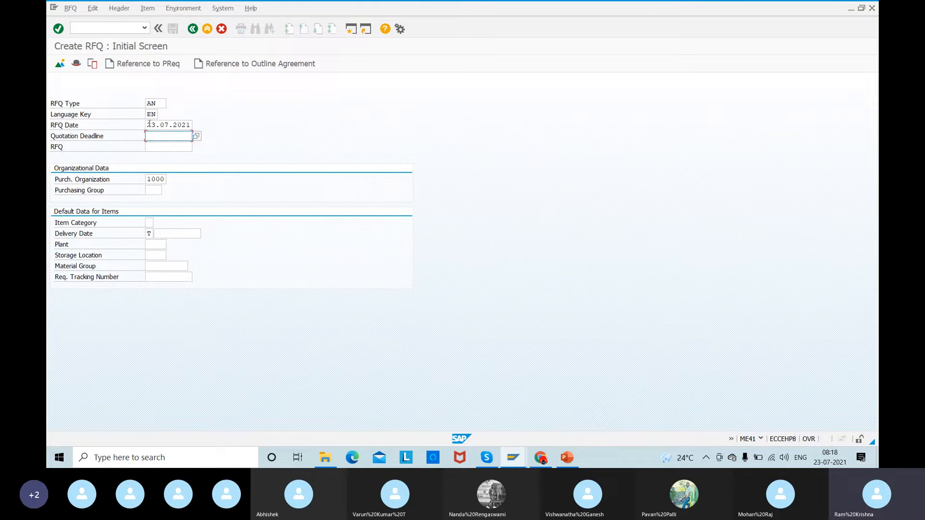
pyautogui.hotkey('shift', 'Tab')
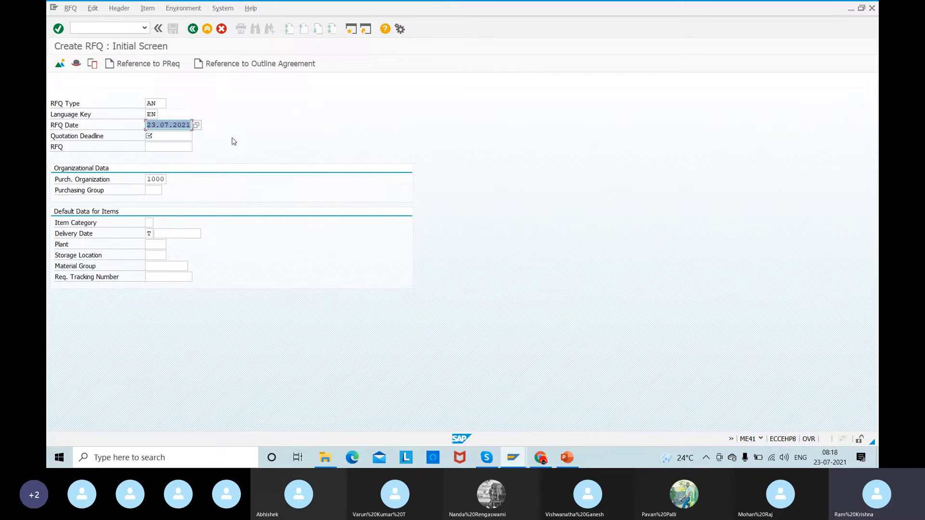
pyautogui.click(179, 137)
pyautogui.write('2')
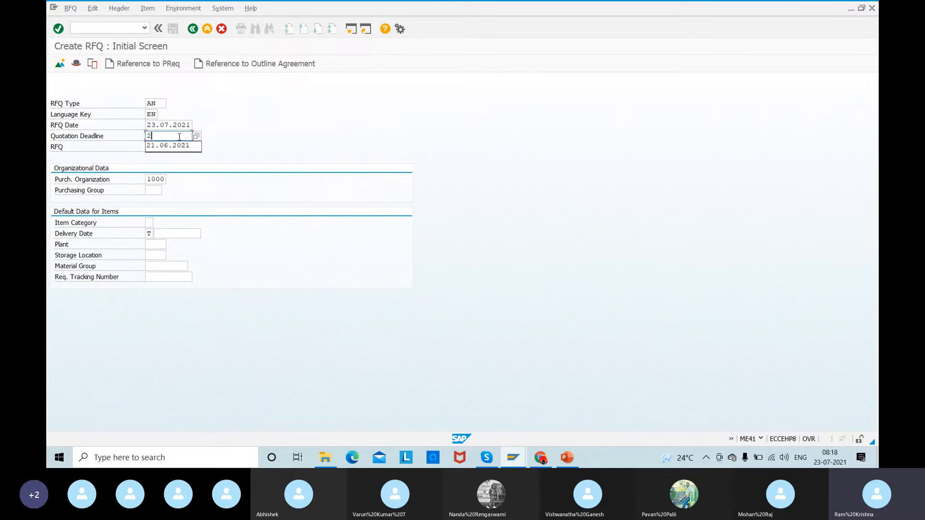
pyautogui.write('8/')
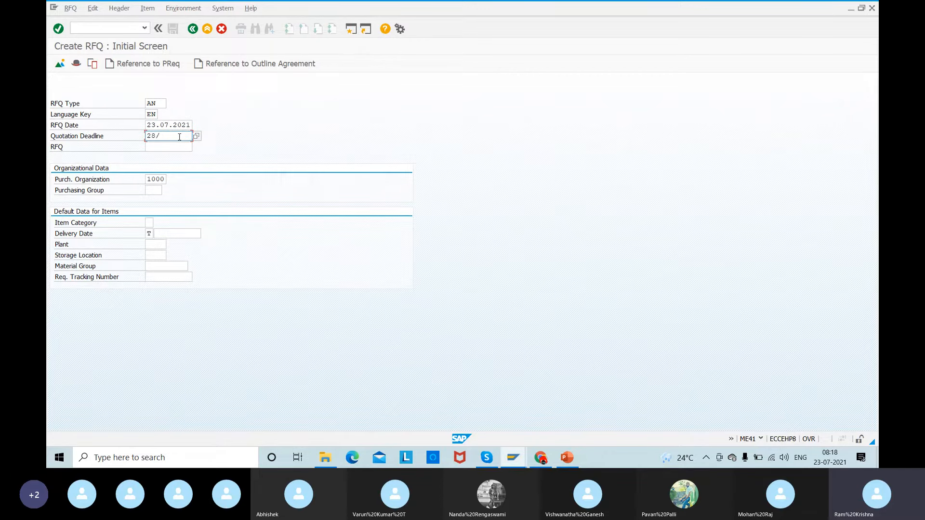
pyautogui.press('BackSpace')
pyautogui.write('.08.2021')
pyautogui.click(159, 146)
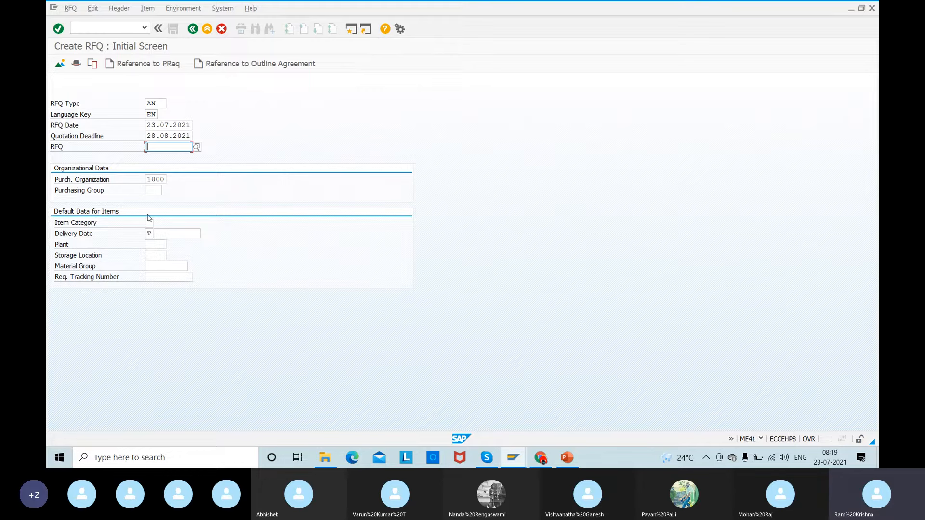
# - Enter purchasing group 001 and plant 1000, and proceed to the RFQ header data
pyautogui.press('Return')
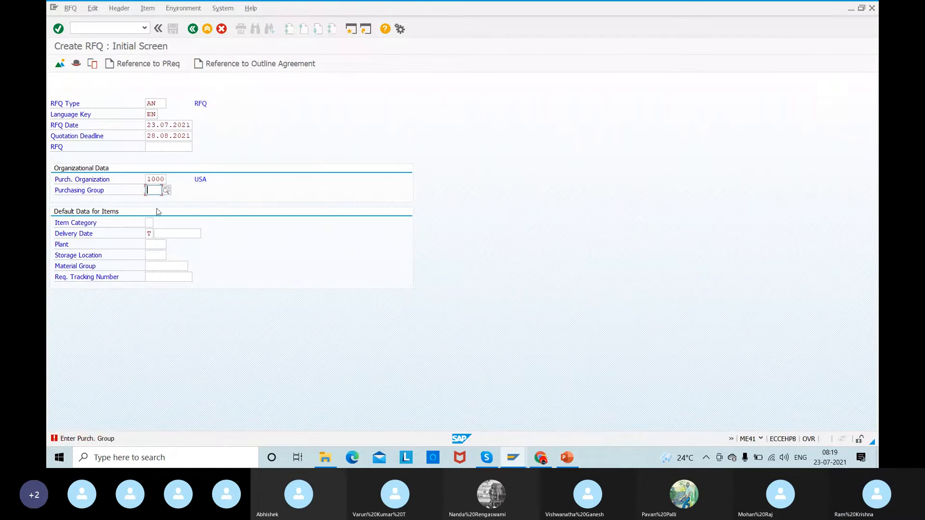
pyautogui.write('001')
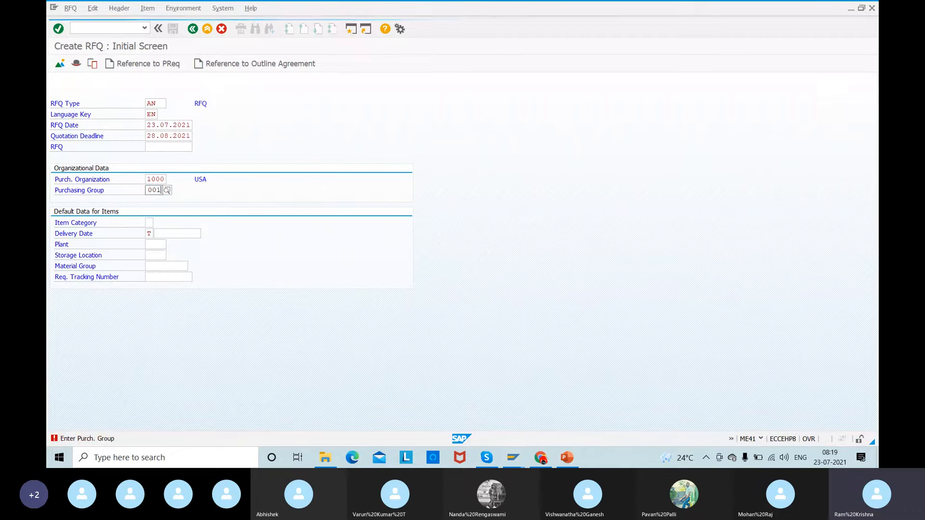
pyautogui.click(153, 245)
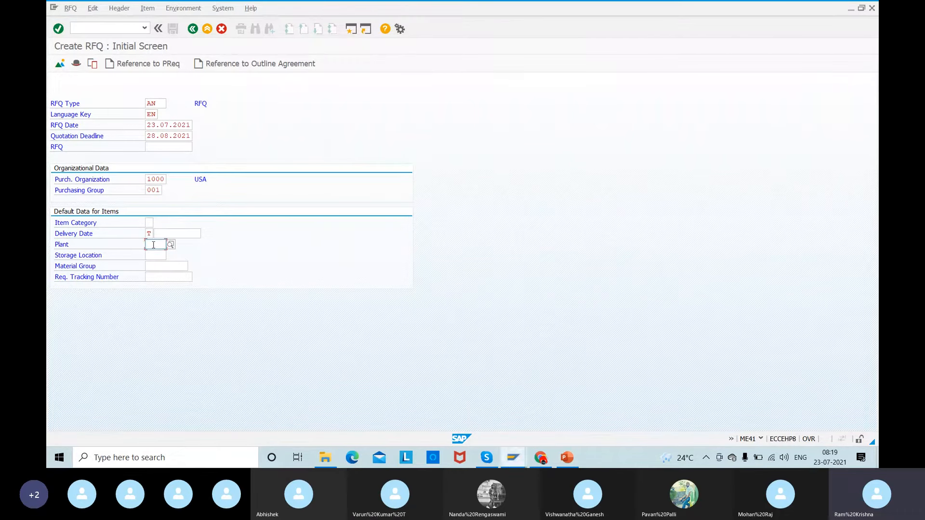
pyautogui.write('1000')
pyautogui.press('Return')
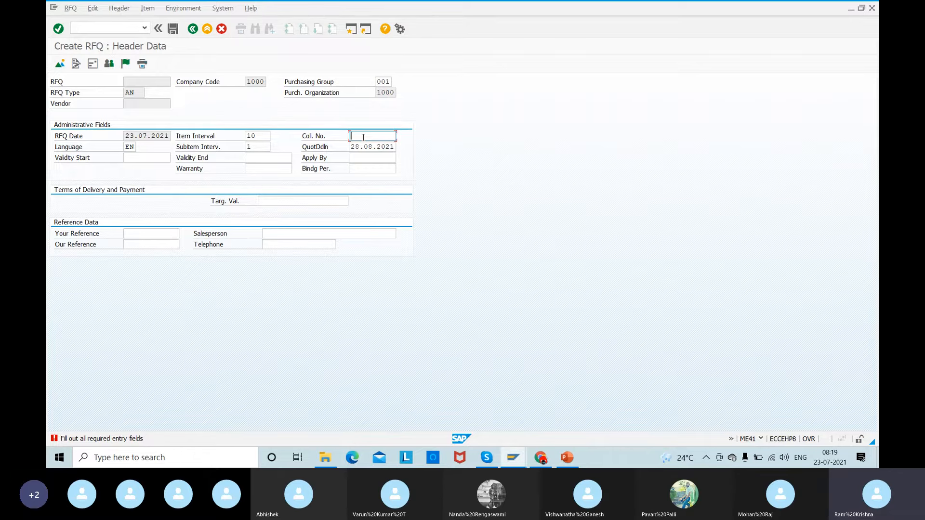
# - Enter 50066694 as the collective number in the header data and proceed to the item overview
pyautogui.hotkey('alt', 'Tab')
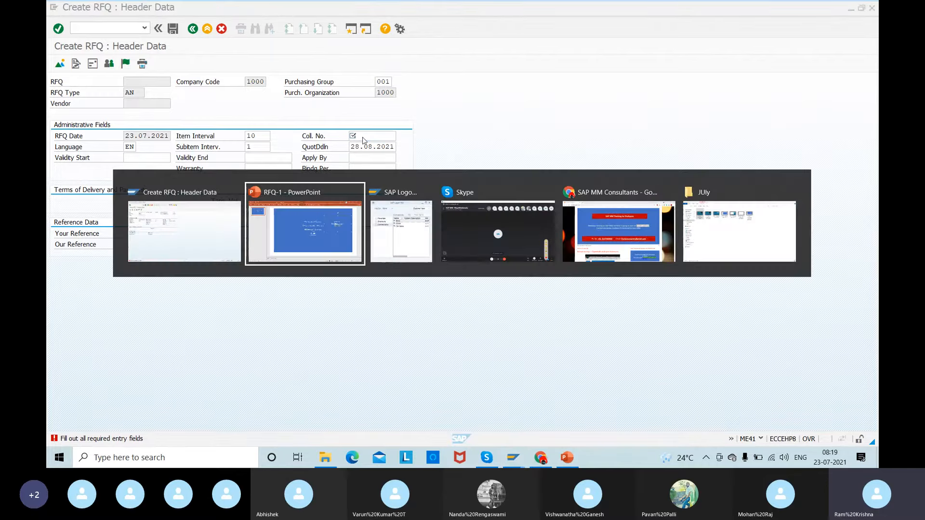
pyautogui.hotkey('alt', 'Tab')
pyautogui.hotkey('alt', 'Tab')
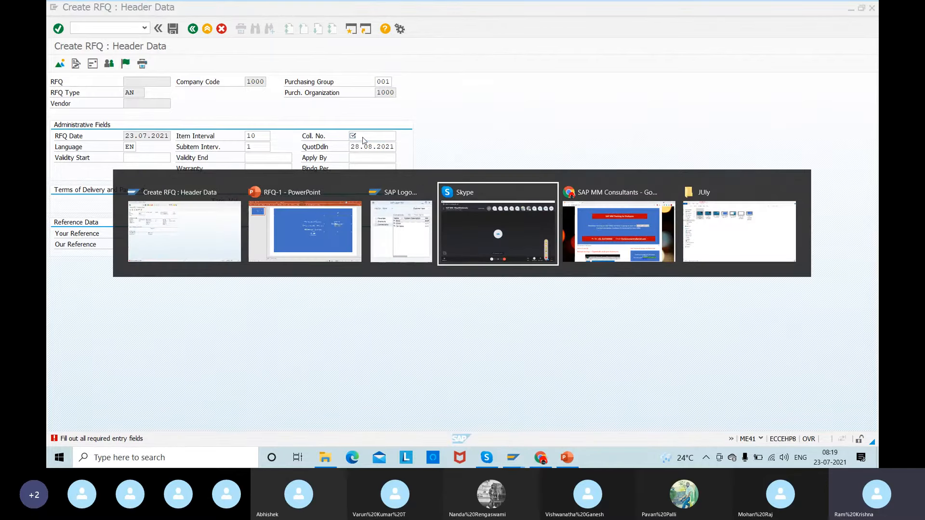
pyautogui.hotkey('alt', 'shift', 'Tab')
pyautogui.hotkey('alt', 'Tab')
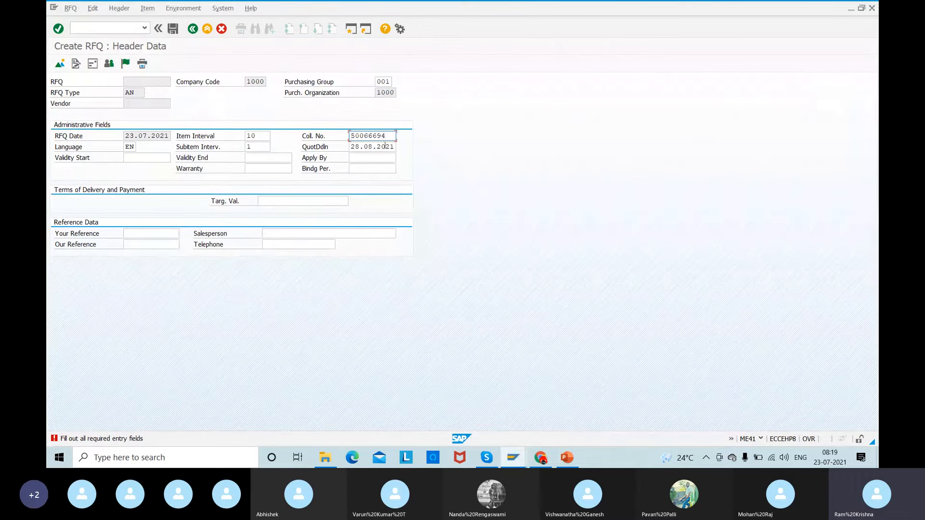
pyautogui.moveTo(386, 136); pyautogui.dragTo(324, 141)
pyautogui.hotkey('ctrl', 'c')
pyautogui.press('Return')
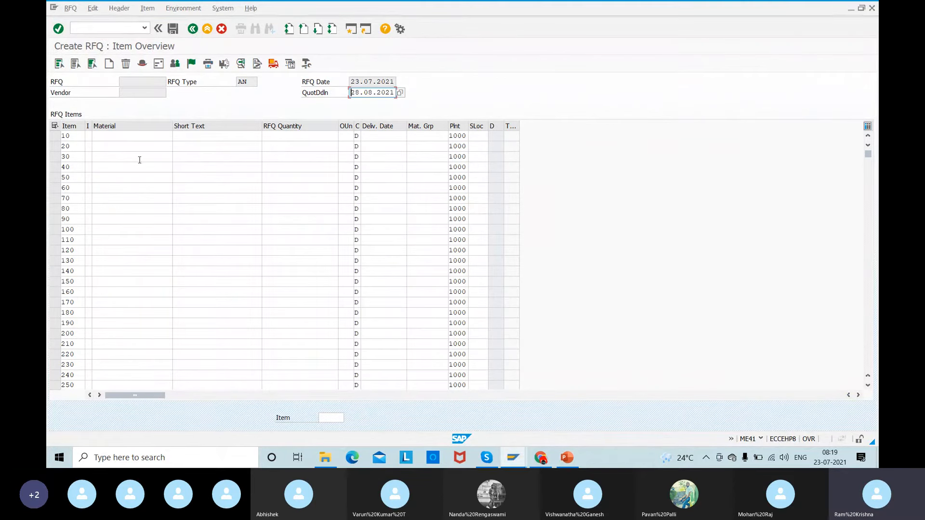
# - Fill in RFQ item 10 with material 50066694 and an RFQ quantity of 1000
pyautogui.click(106, 135)
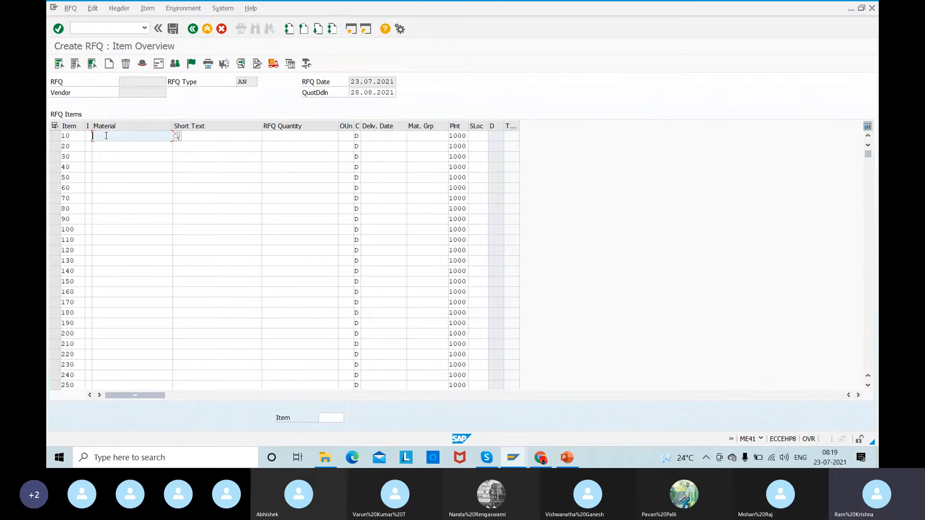
pyautogui.hotkey('alt', 'Tab')
pyautogui.hotkey('alt', 'Tab')
pyautogui.hotkey('ctrl', 'v')
pyautogui.press('Tab')
pyautogui.press('Tab')
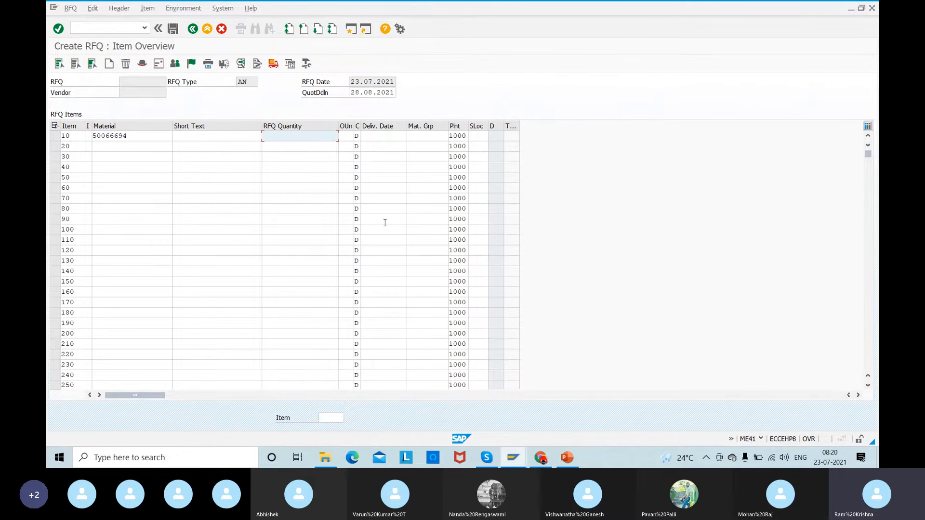
pyautogui.write('100')
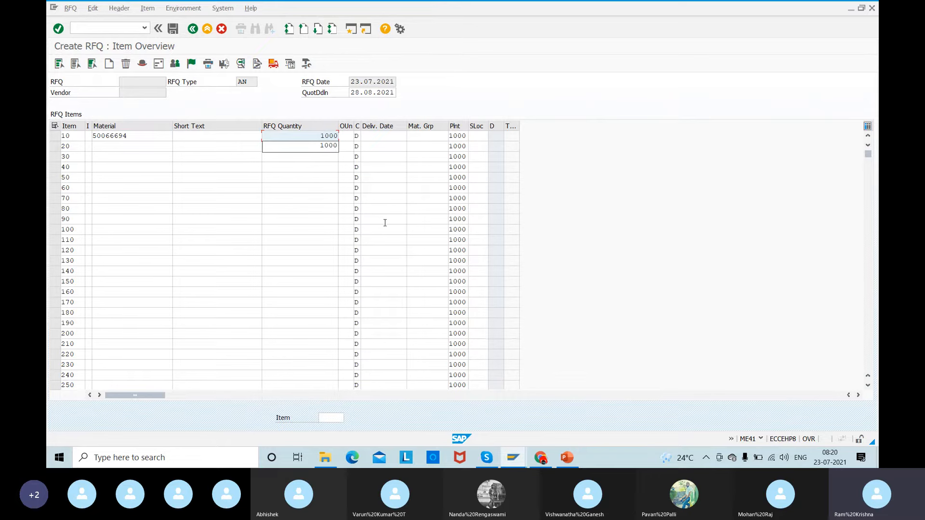
pyautogui.write('0')
# - Pick 23.07.2021 from the calendar as the delivery date of item 10
pyautogui.click(376, 135)
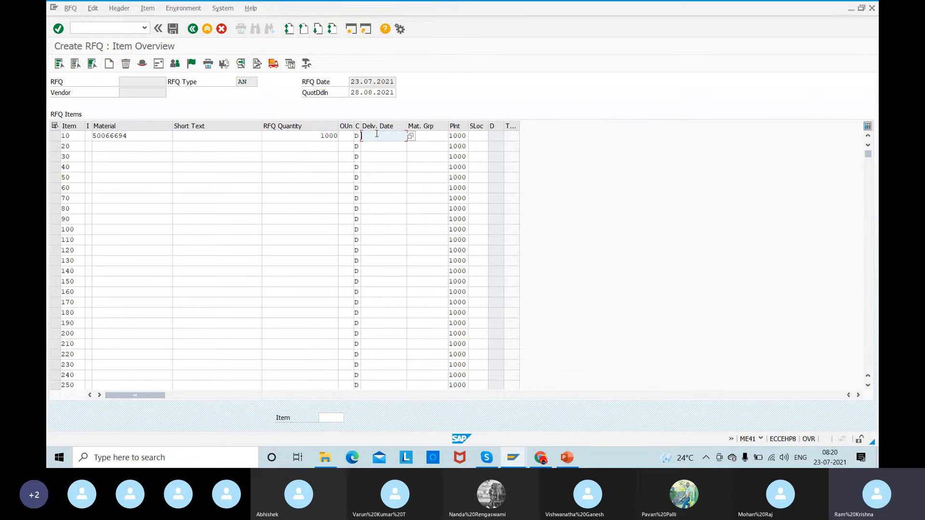
pyautogui.click(410, 136)
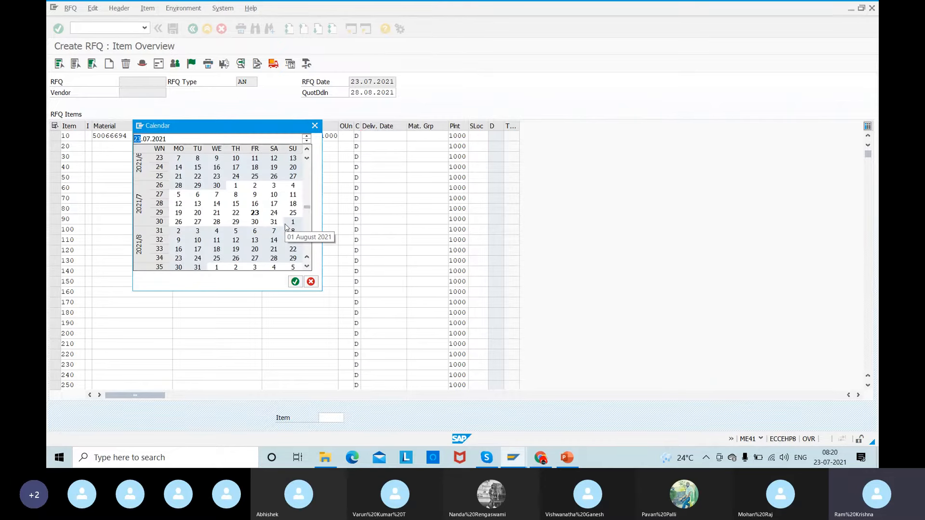
pyautogui.click(255, 214)
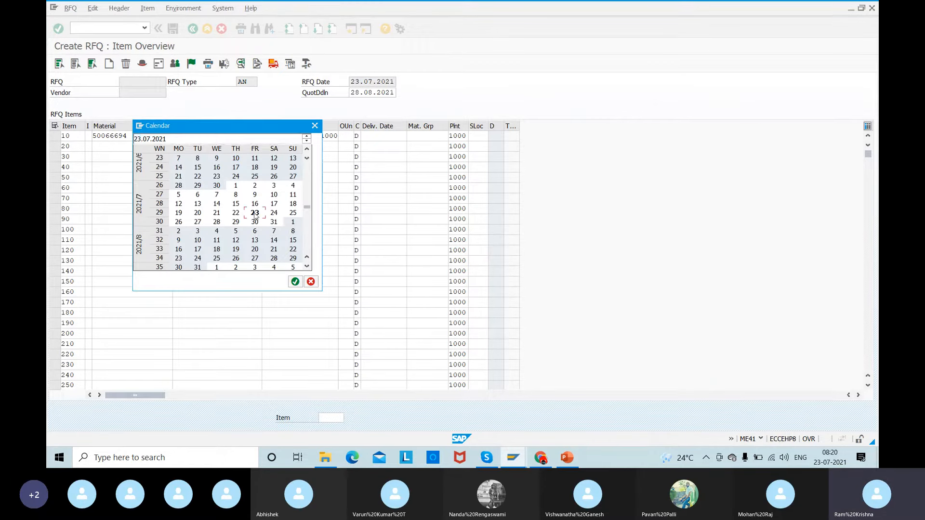
pyautogui.doubleClick(255, 214)
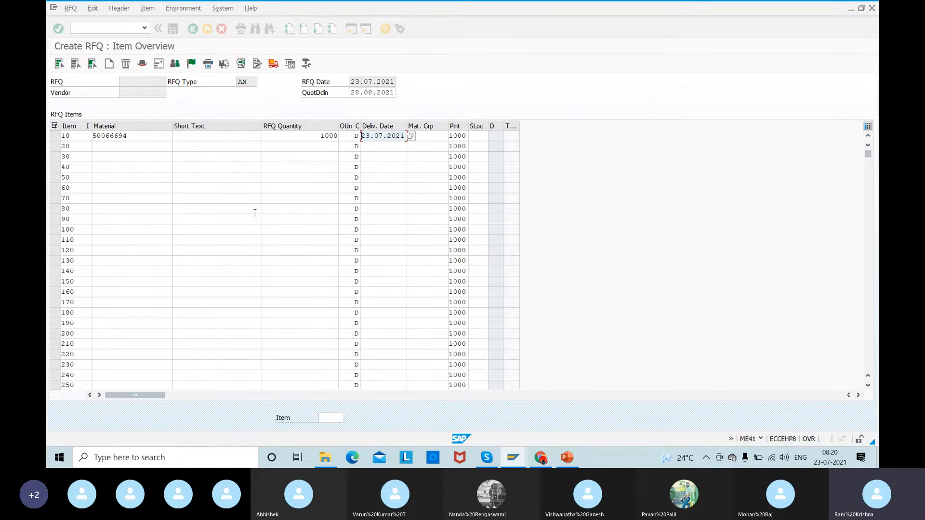
# - Try changing item 10's delivery date to 02.08.2021 and validate the entry
pyautogui.click(411, 137)
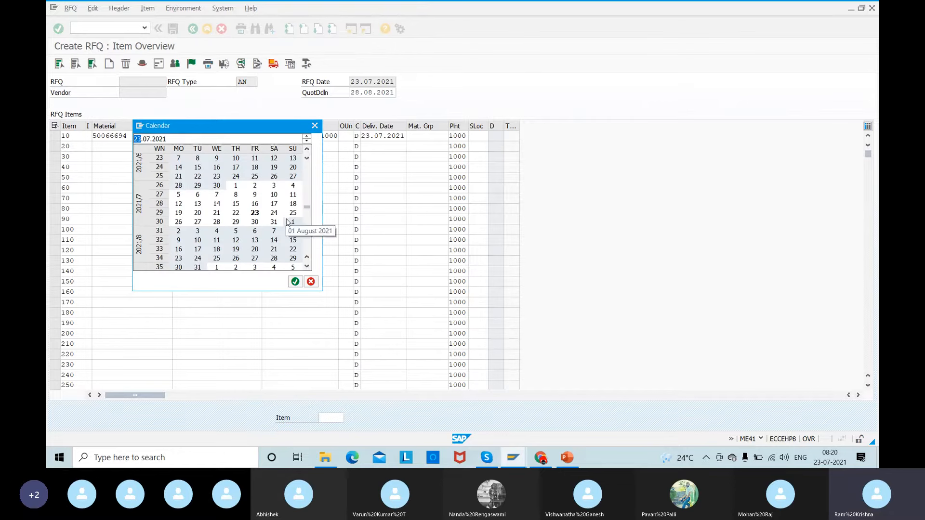
pyautogui.doubleClick(178, 232)
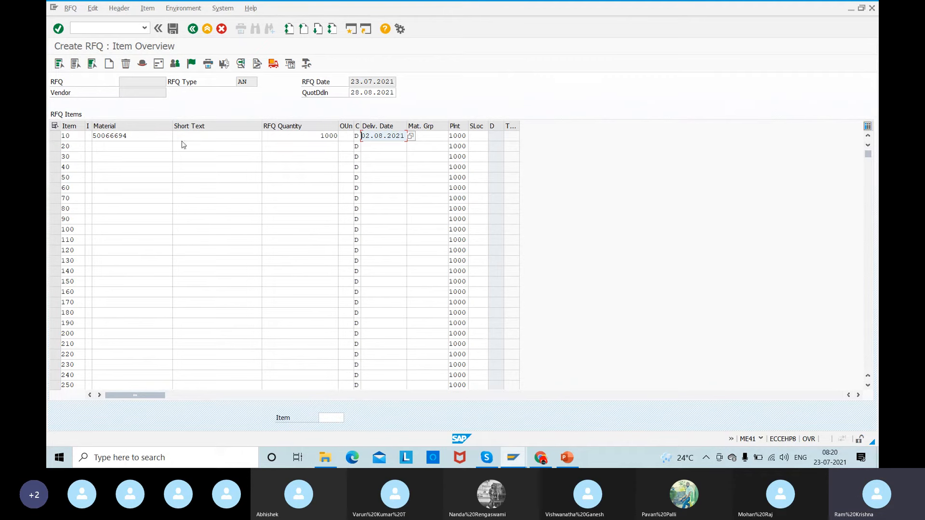
pyautogui.press('Return')
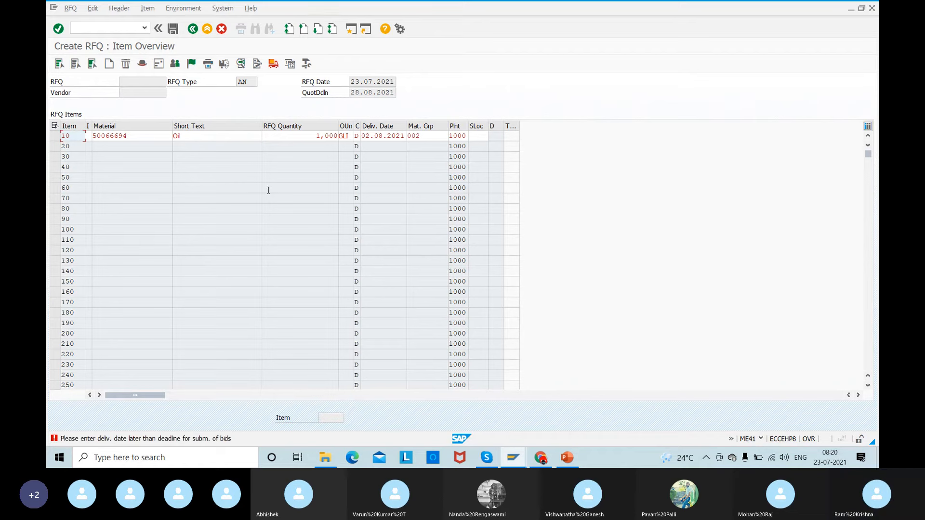
# - Try 10.08.2021 as the delivery date of item 10
pyautogui.click(391, 136)
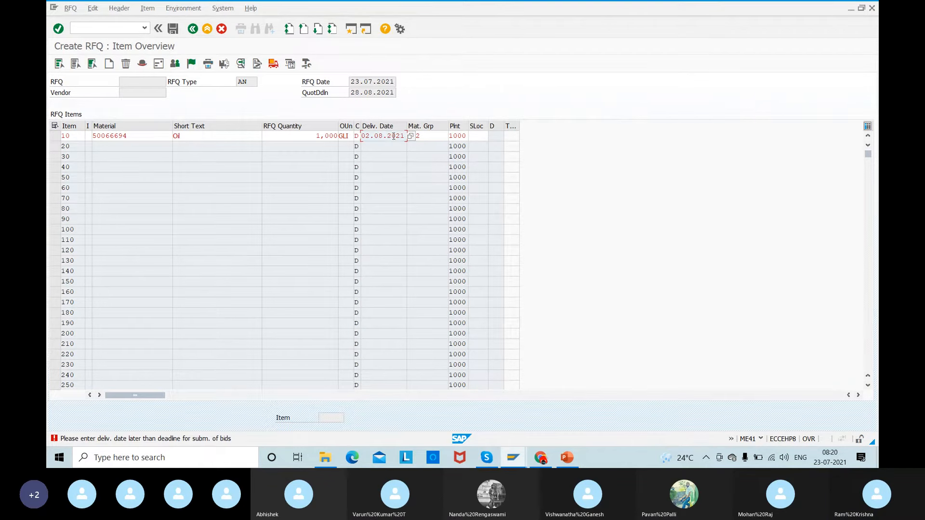
pyautogui.click(411, 136)
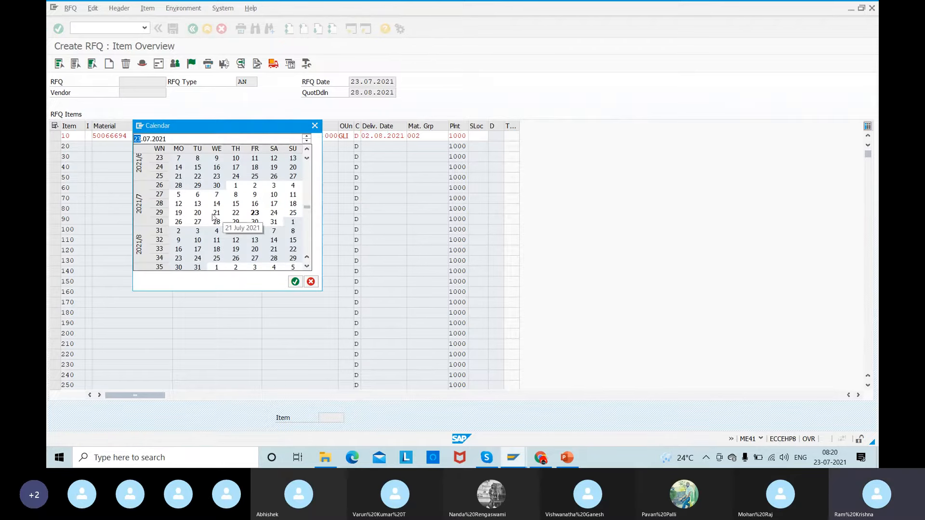
pyautogui.doubleClick(198, 240)
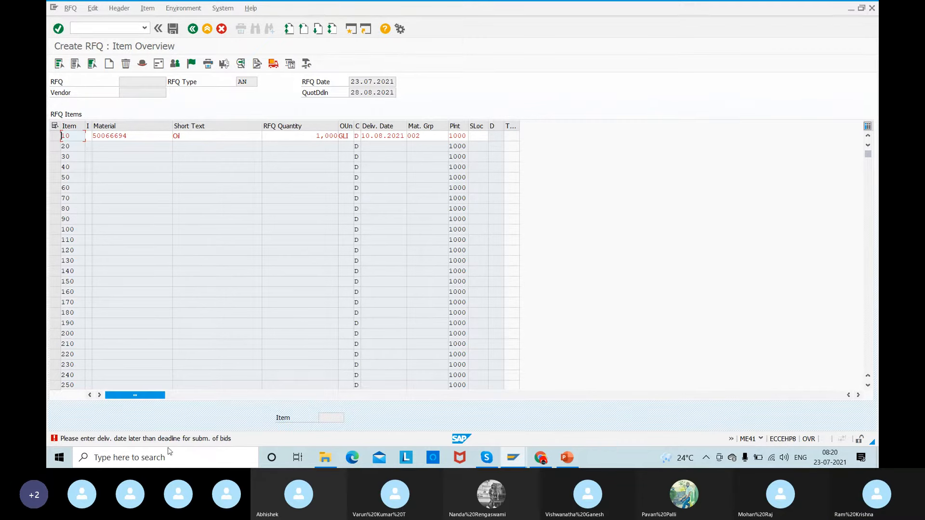
# - Set the delivery date of item 10 to 15.09.2021 so it falls after the quotation deadline
pyautogui.click(405, 139)
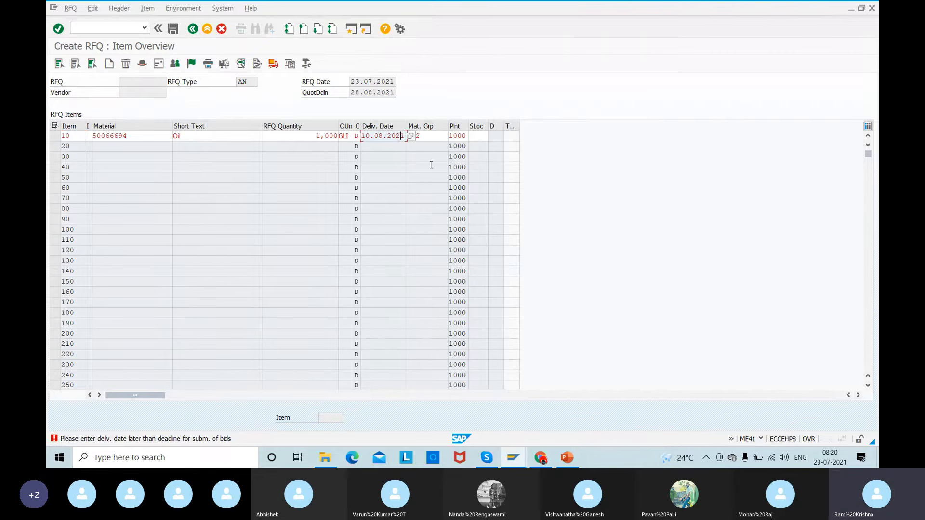
pyautogui.click(411, 136)
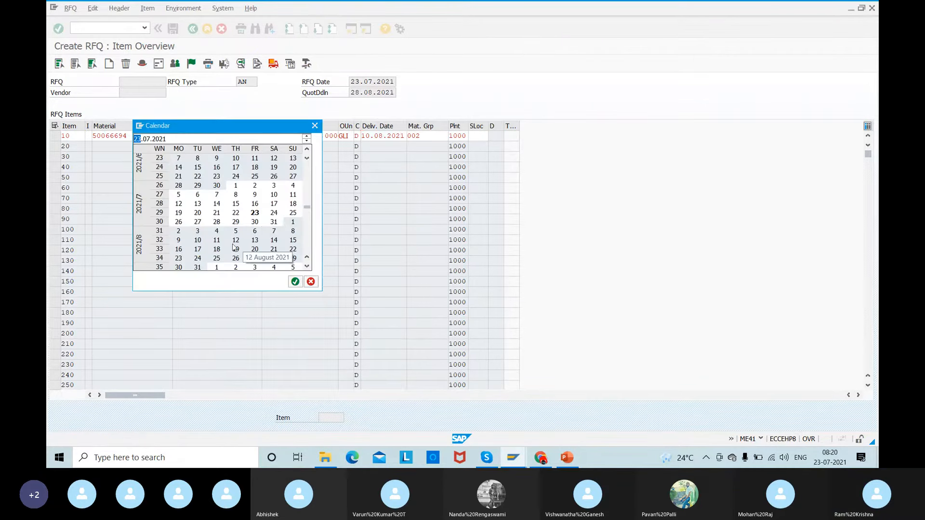
pyautogui.scroll(-5, 307, 268)
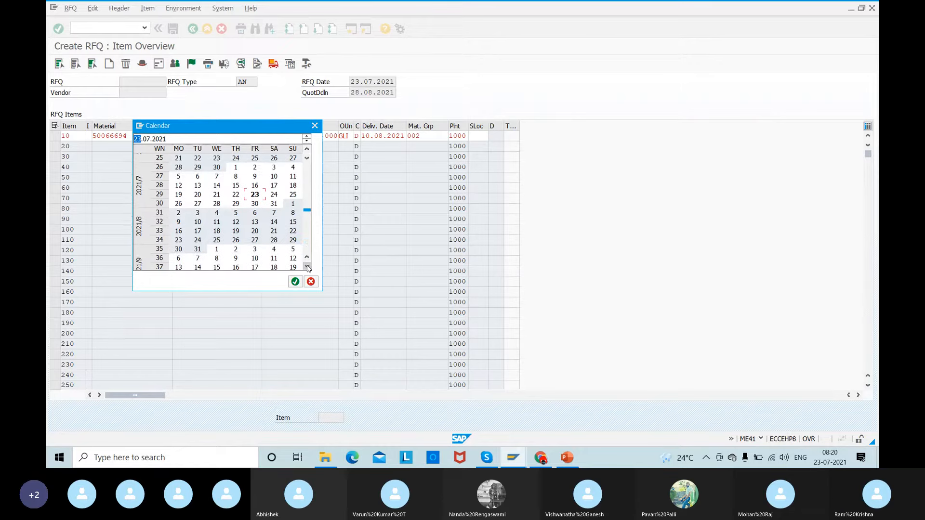
pyautogui.click(220, 242)
pyautogui.doubleClick(220, 242)
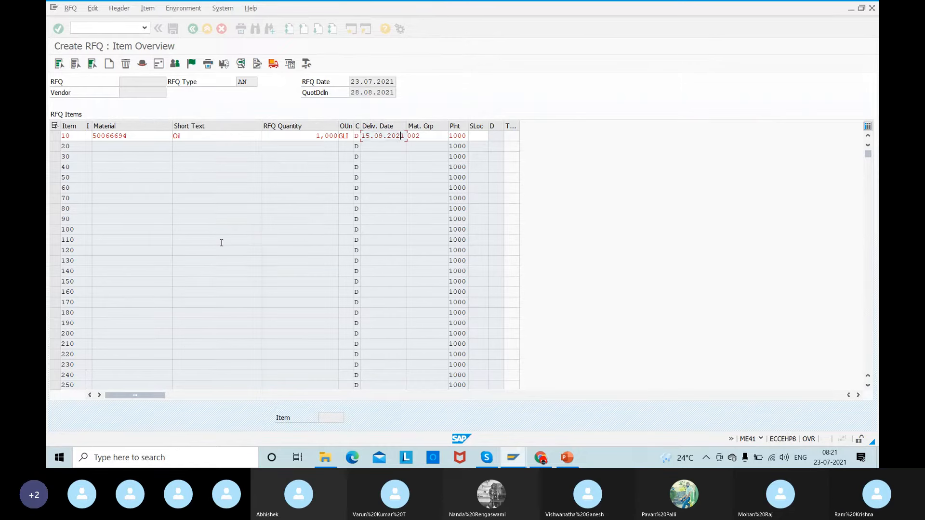
# - Try 12.08.2021 from the calendar as the delivery date of item 10
pyautogui.press('Return')
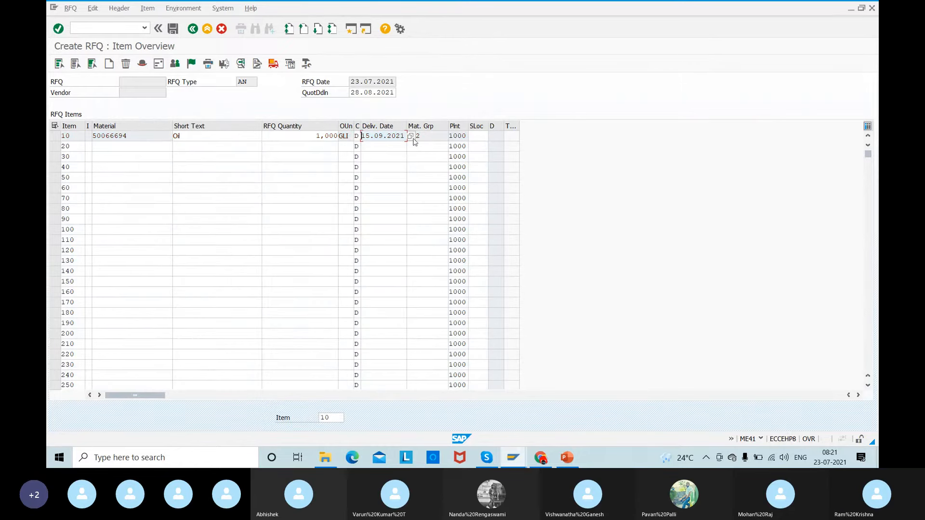
pyautogui.click(410, 136)
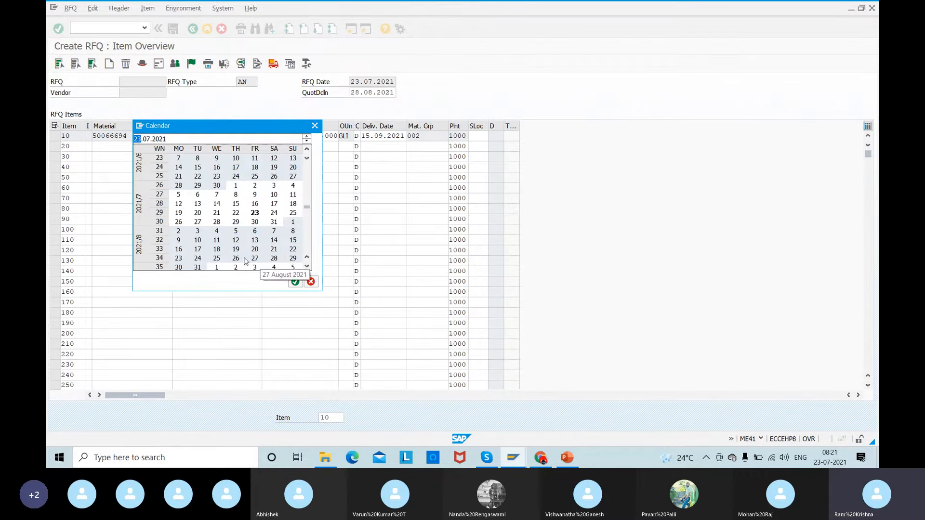
pyautogui.doubleClick(234, 242)
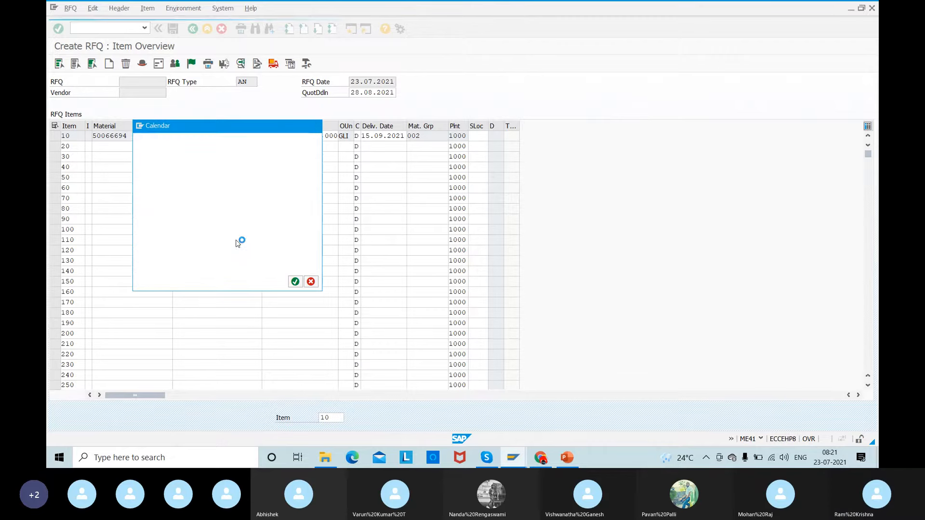
pyautogui.press('Return')
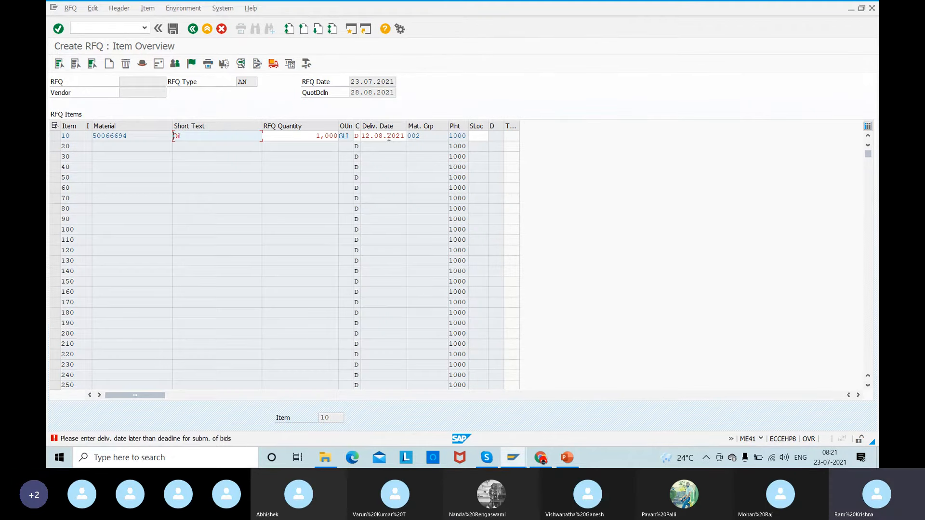
# - Set the delivery date of item 10 to 01.09.2021 using the calendar
pyautogui.click(389, 137)
pyautogui.click(412, 136)
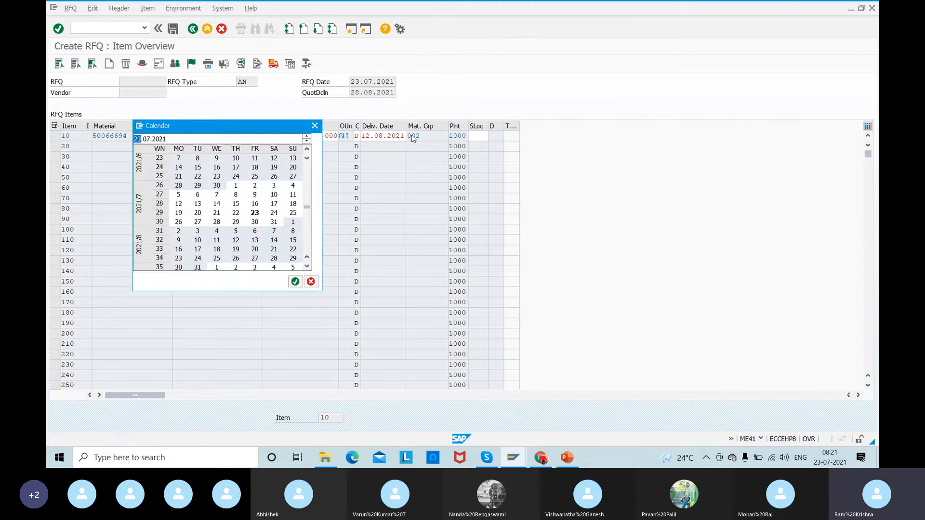
pyautogui.click(307, 267)
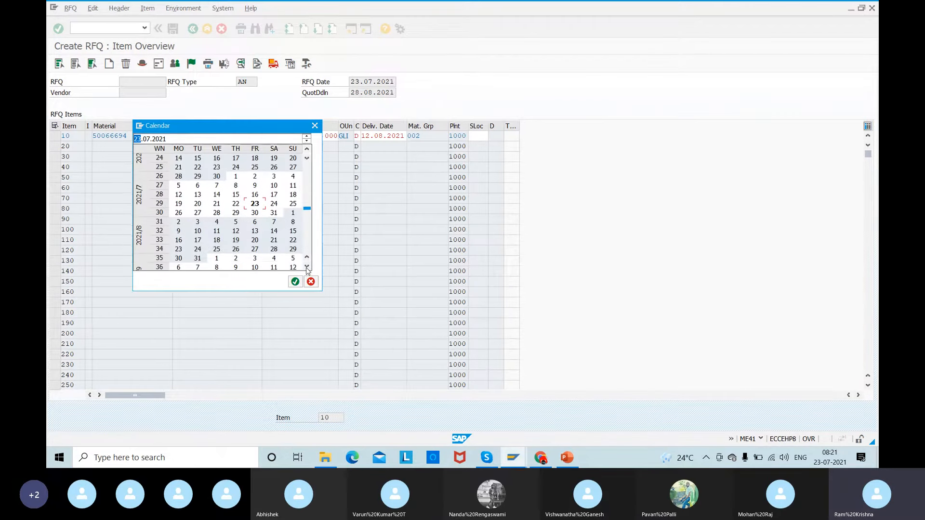
pyautogui.click(307, 266)
pyautogui.click(307, 267)
pyautogui.click(307, 267)
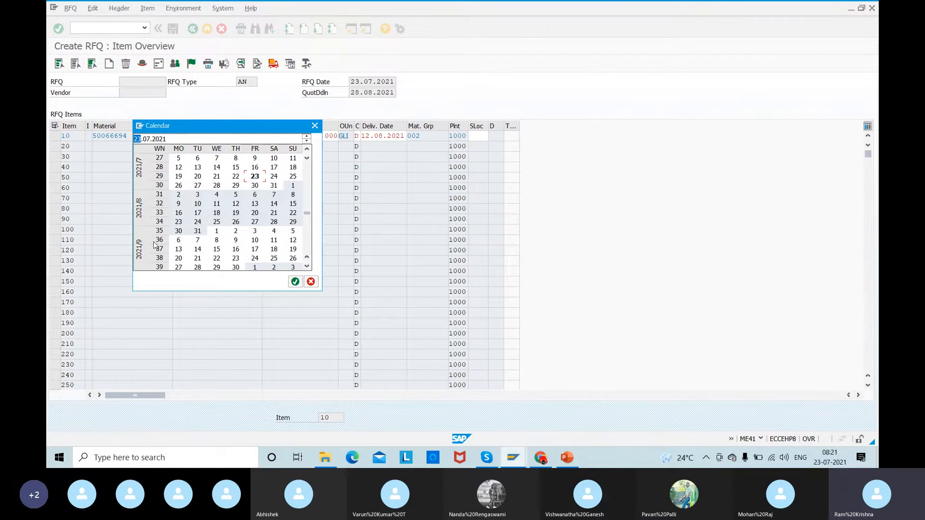
pyautogui.click(218, 233)
pyautogui.doubleClick(217, 232)
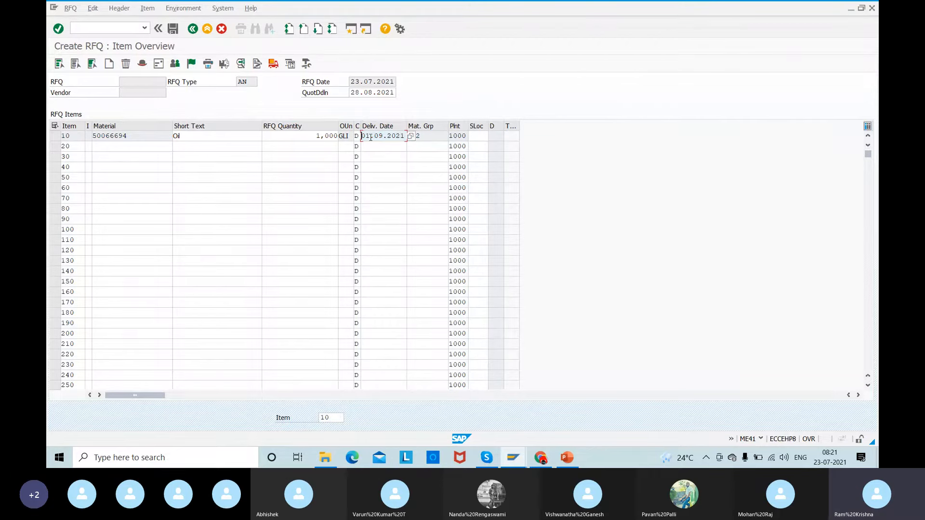
# - Open the vendor address for RFQ item 10 and enter ONE-TIME as the vendor
pyautogui.click(55, 136)
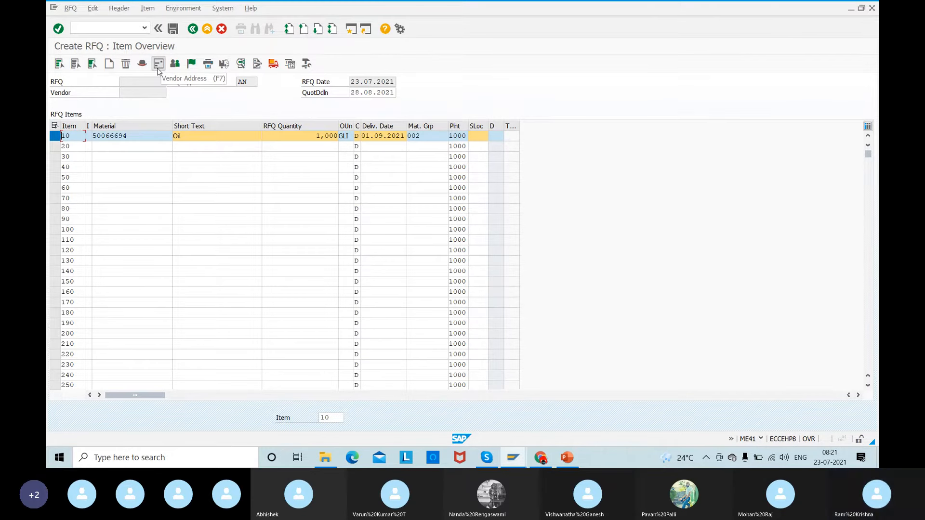
pyautogui.click(158, 68)
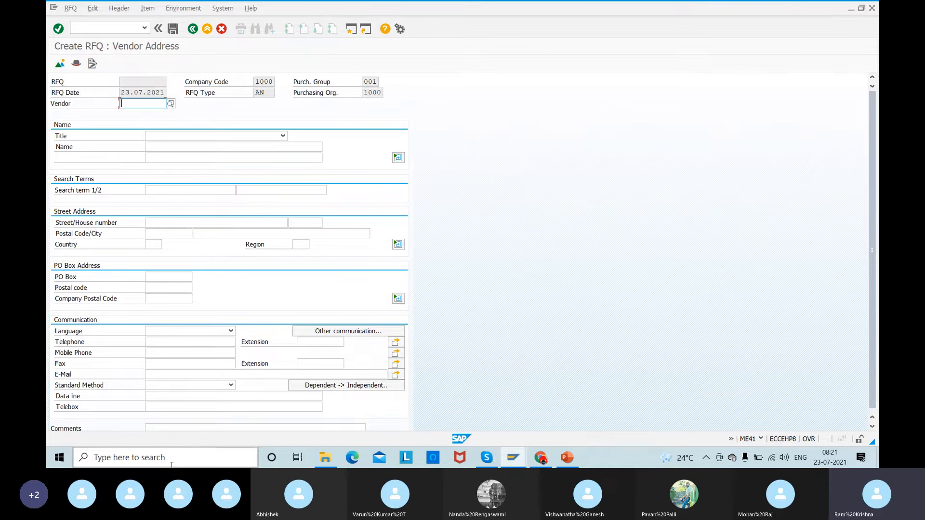
pyautogui.write('ON')
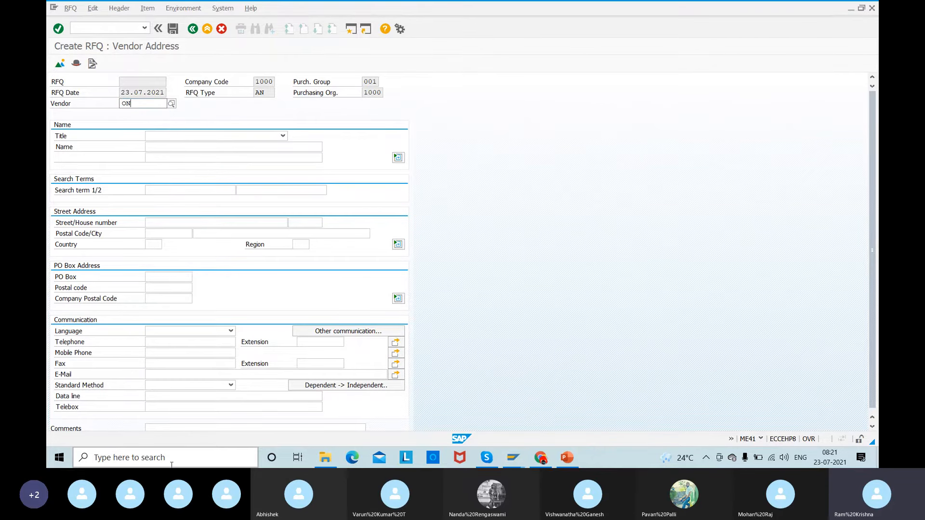
pyautogui.write('E-TIME')
pyautogui.press('Return')
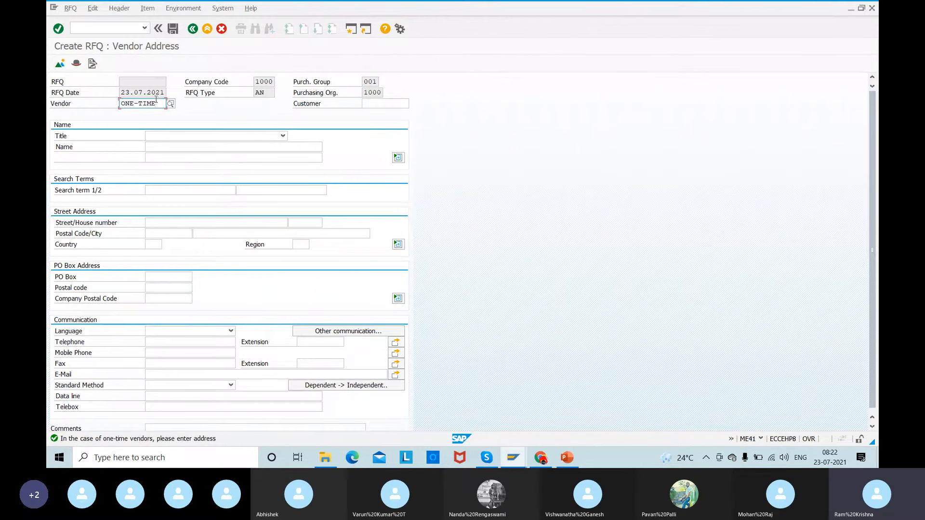
# - Replace the one-time vendor with the existing vendor account of Jansen & Partner Consulting and load its address
pyautogui.moveTo(156, 100); pyautogui.dragTo(73, 111)
pyautogui.press('BackSpace')
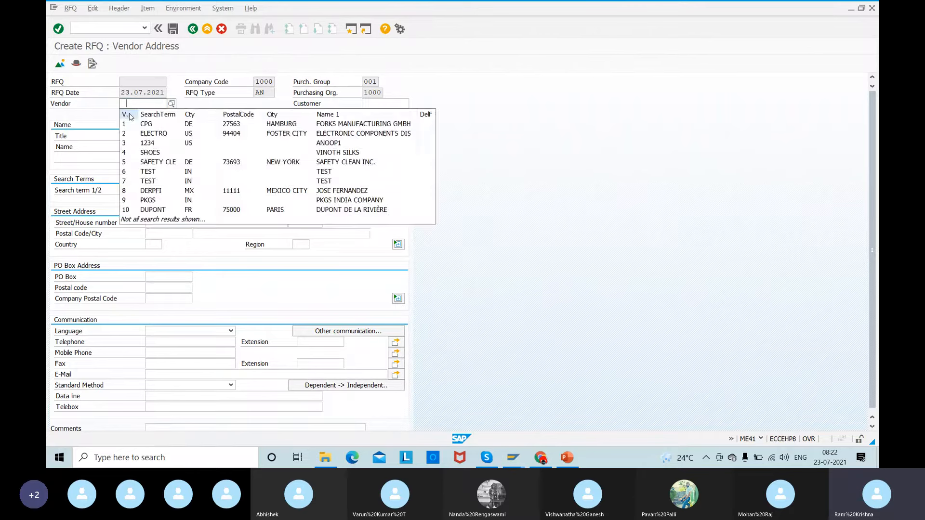
pyautogui.press('BackSpace')
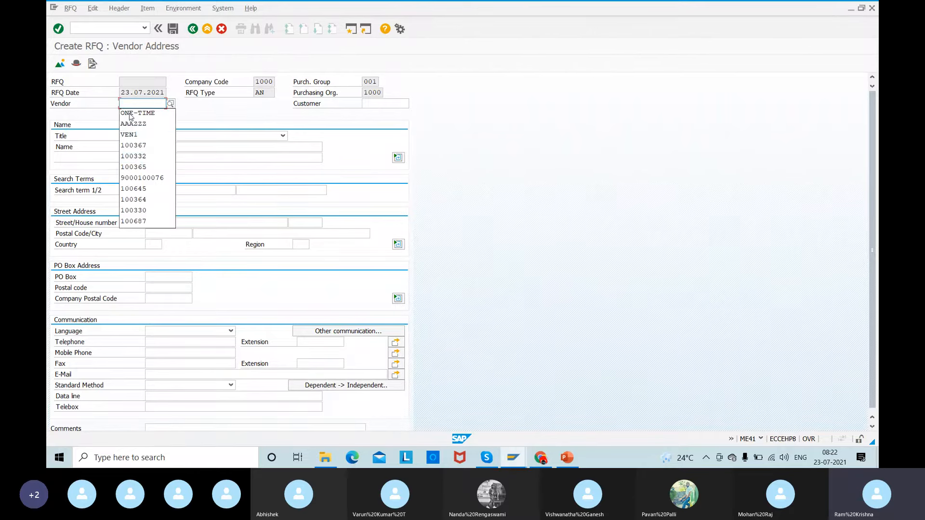
pyautogui.click(134, 157)
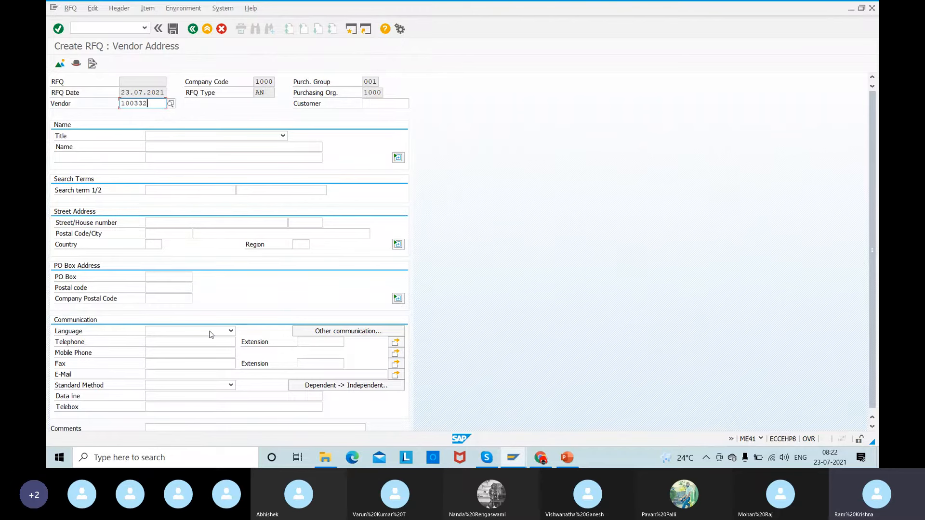
pyautogui.press('Return')
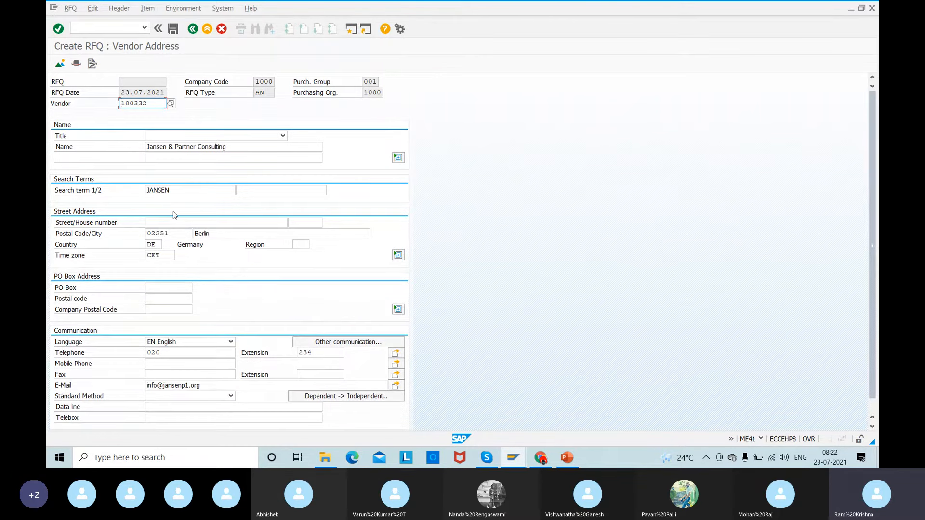
# - Change the vendor back to ONE-TIME and confirm it so its address can be entered manually
pyautogui.moveTo(147, 104); pyautogui.dragTo(76, 115)
pyautogui.write('ONE')
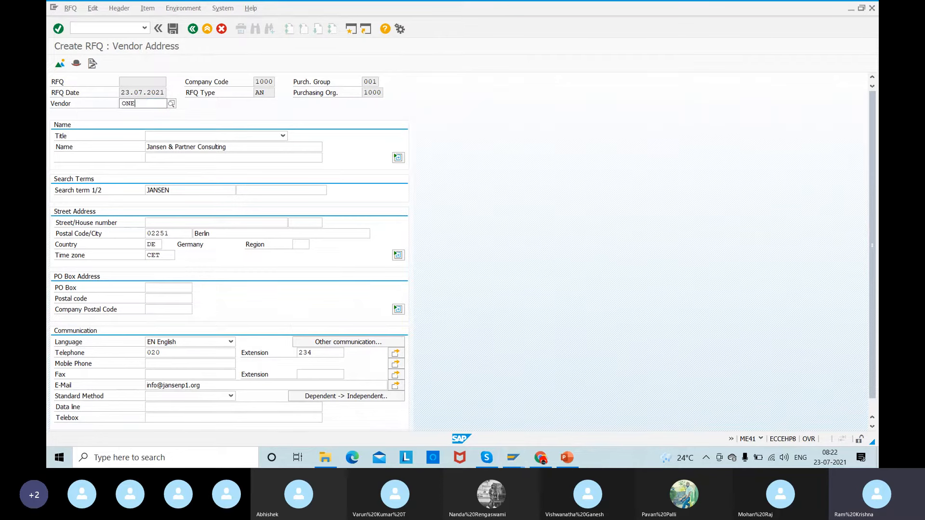
pyautogui.write('-TIM')
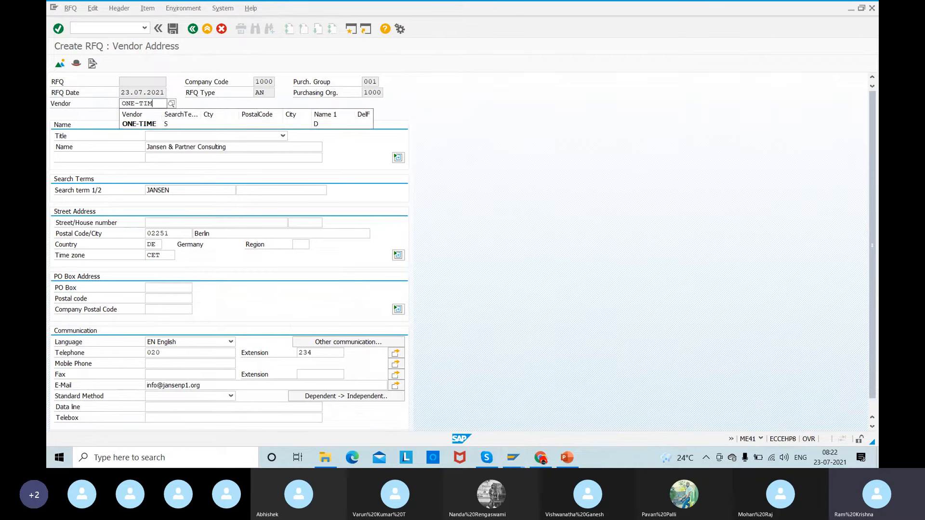
pyautogui.write('E')
pyautogui.press('Return')
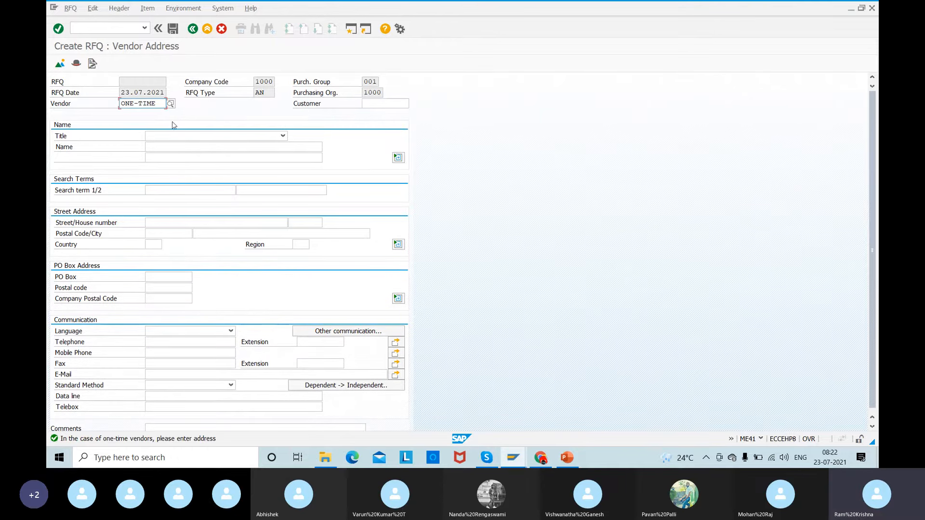
# - Set the one-time vendor's title to Mr. and its name to Tata 01
pyautogui.click(162, 137)
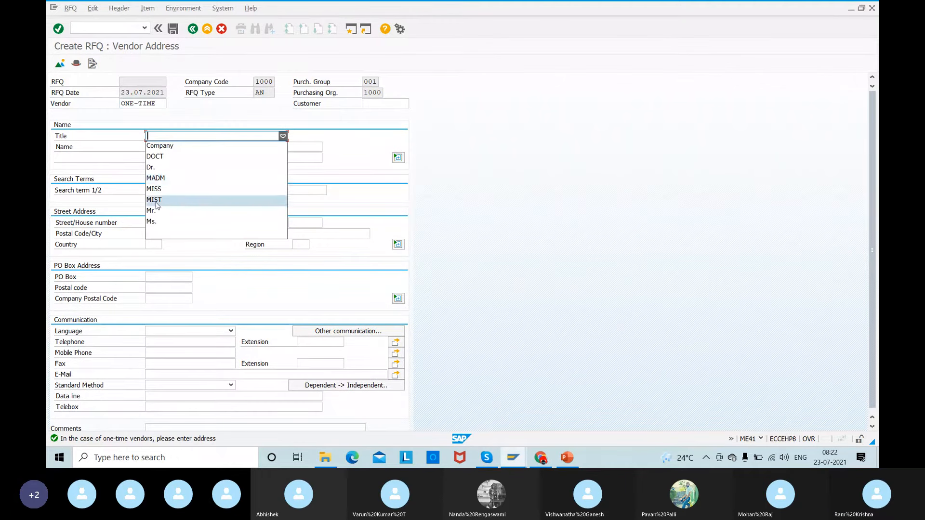
pyautogui.click(157, 215)
pyautogui.click(155, 147)
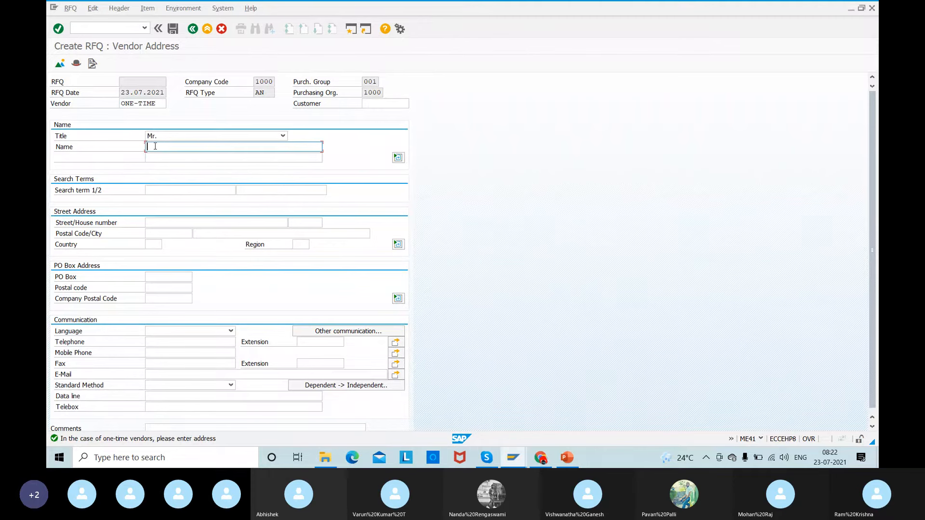
pyautogui.write('Tata')
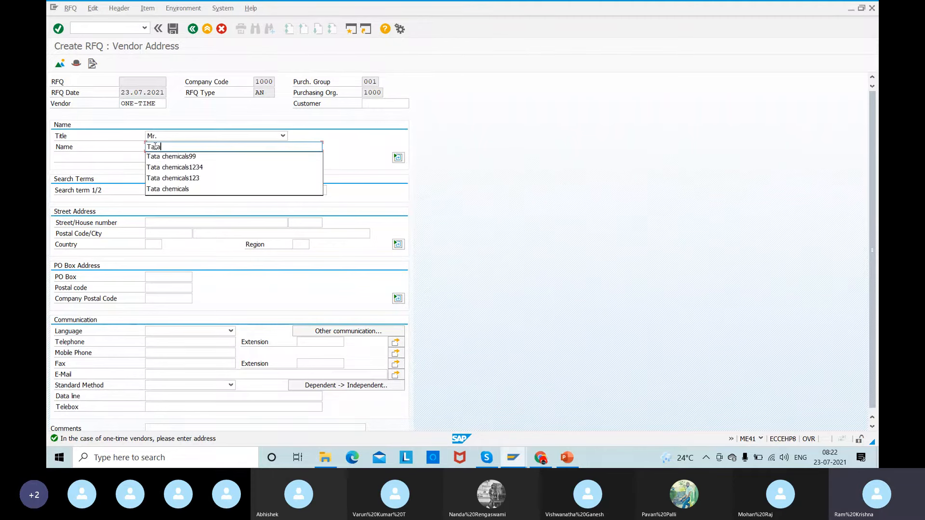
pyautogui.write(' 01')
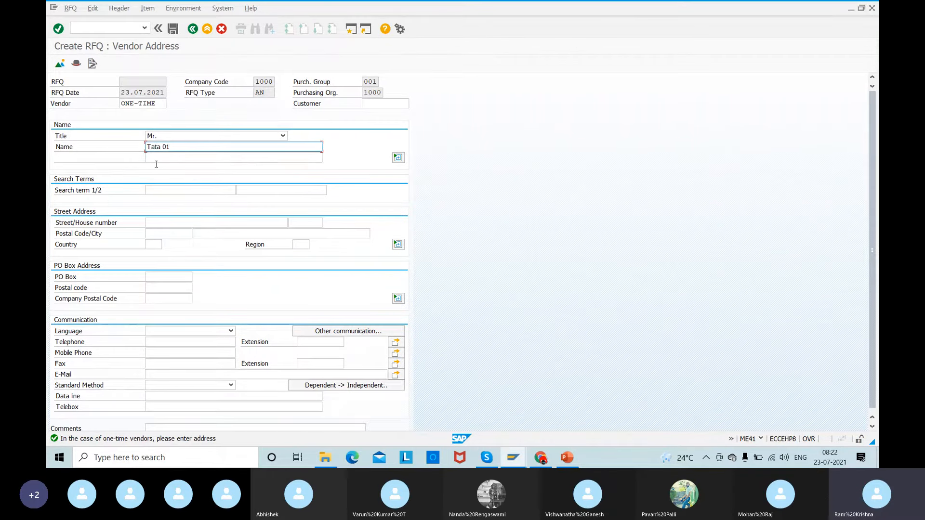
# - Copy the vendor name Tata 01 into the first search term
pyautogui.moveTo(178, 148); pyautogui.dragTo(95, 149)
pyautogui.hotkey('ctrl', 'c')
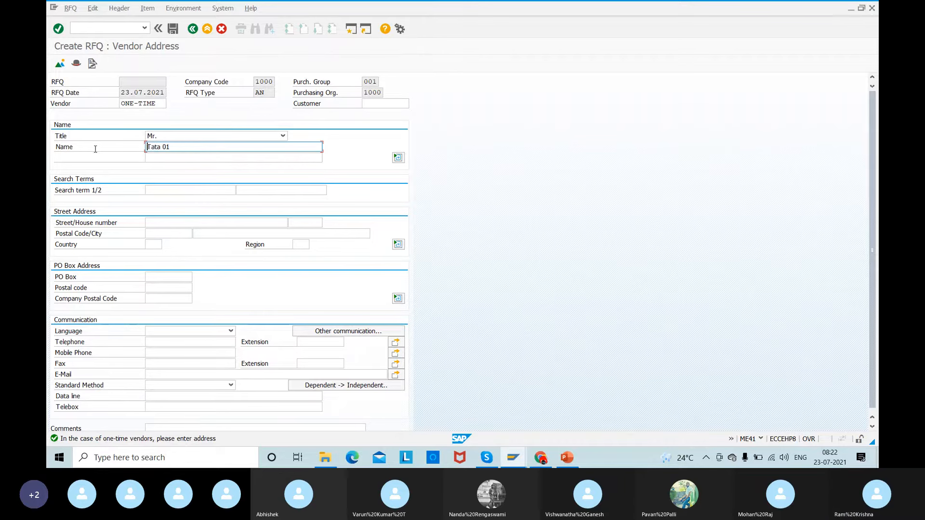
pyautogui.click(158, 192)
pyautogui.hotkey('ctrl', 'v')
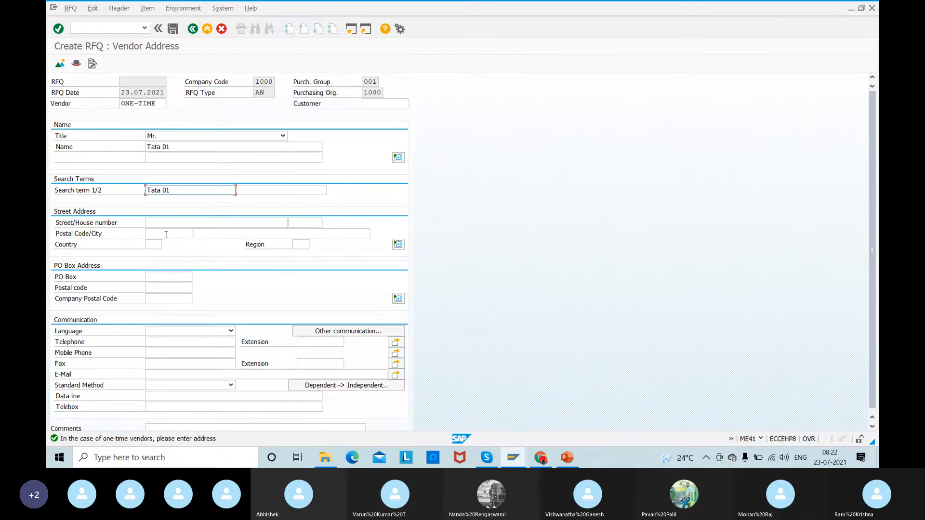
# - Set the vendor's country to DE (Germany) and validate the address
pyautogui.click(153, 244)
pyautogui.write('DE')
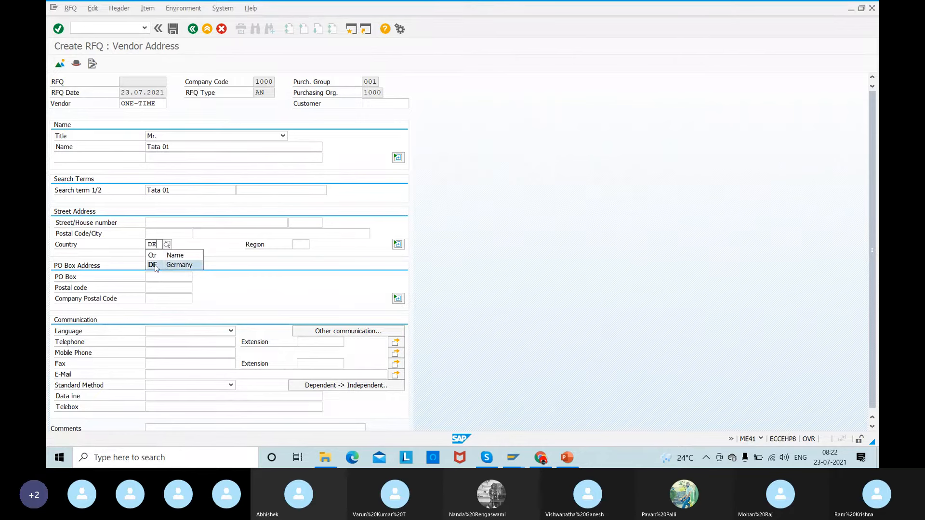
pyautogui.click(156, 266)
pyautogui.press('Return')
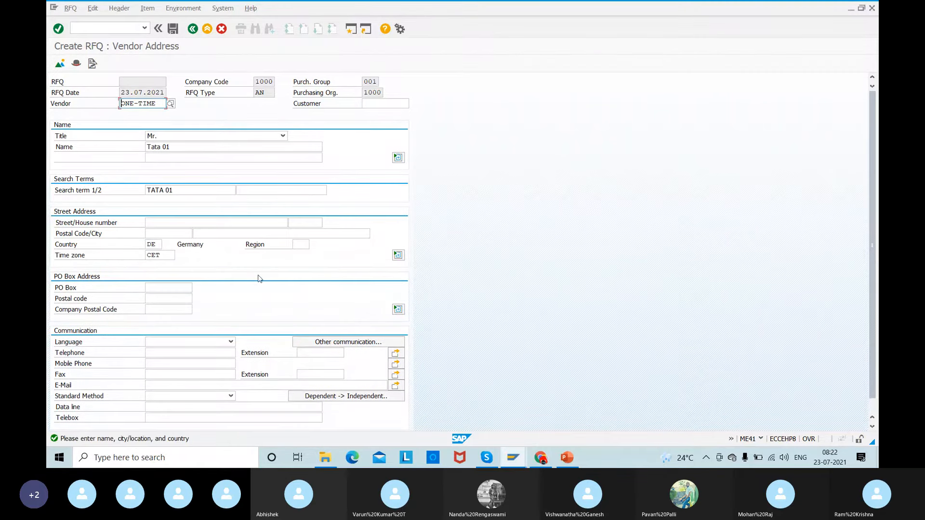
# - Enter a six-digit postal code and Germany as the city in the vendor's street address, and validate them
pyautogui.click(156, 221)
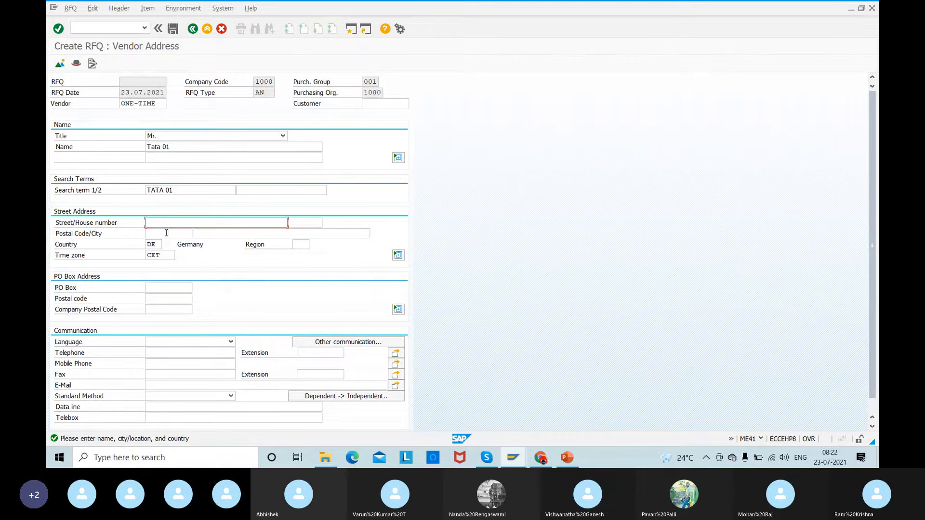
pyautogui.click(167, 234)
pyautogui.click(176, 248)
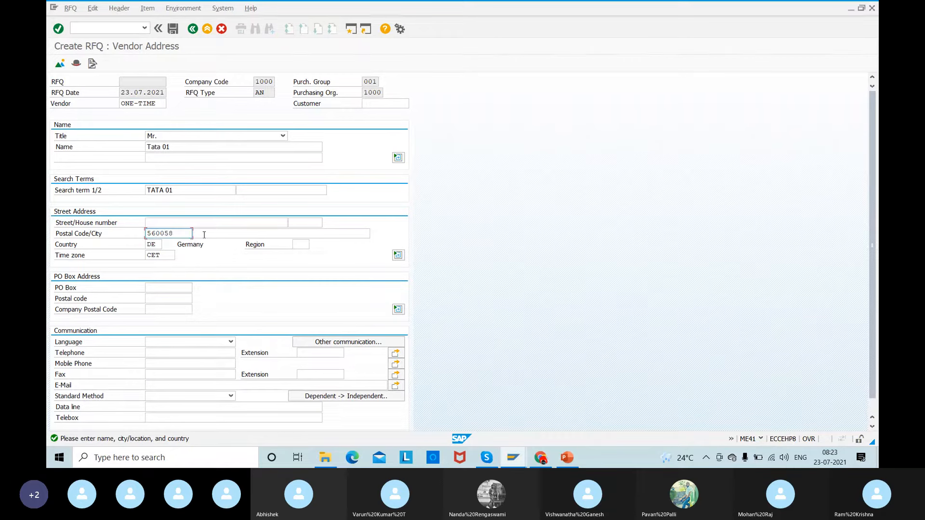
pyautogui.click(205, 233)
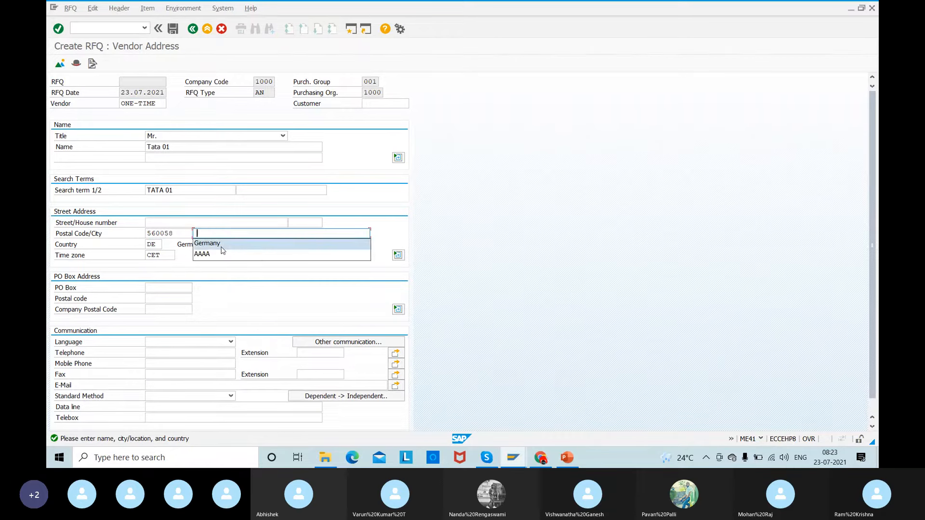
pyautogui.click(222, 247)
pyautogui.press('Return')
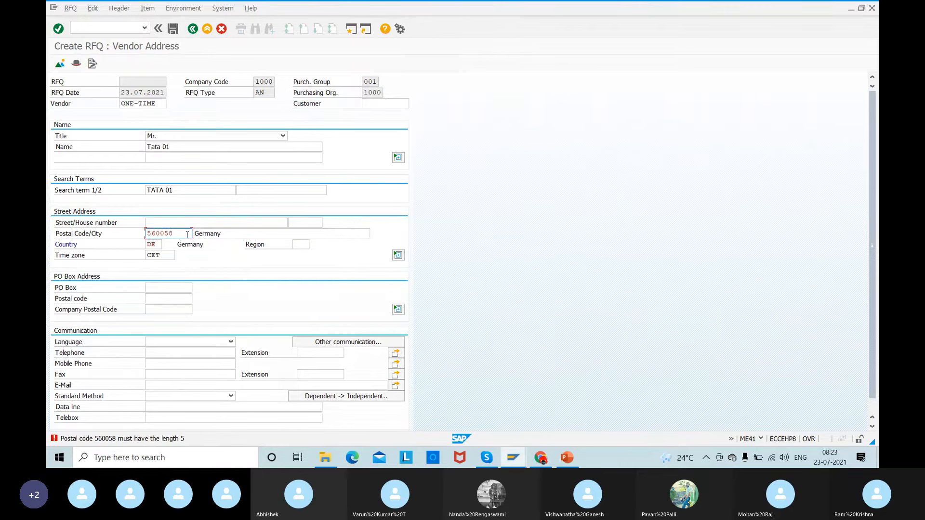
# - Replace the vendor's postal code with a five-digit one and validate the address
pyautogui.moveTo(185, 234); pyautogui.dragTo(80, 235)
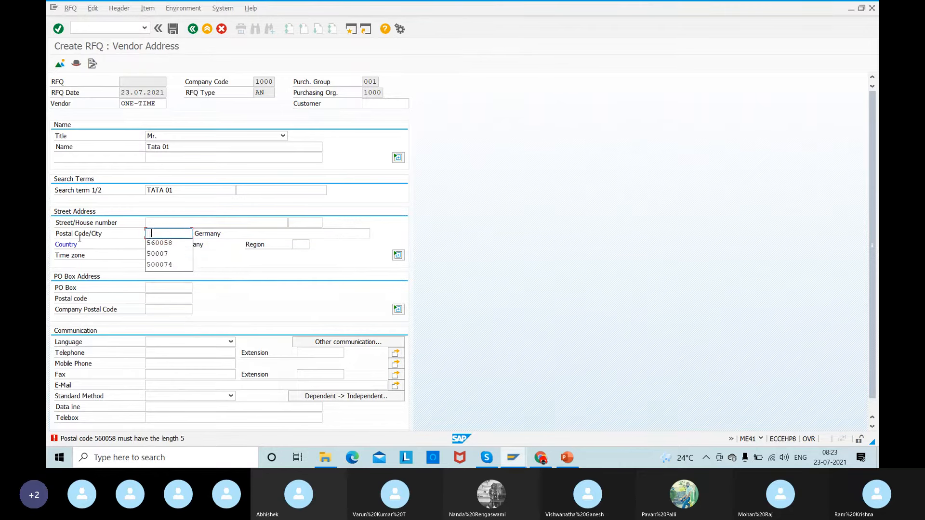
pyautogui.click(170, 268)
pyautogui.press('BackSpace')
pyautogui.press('Return')
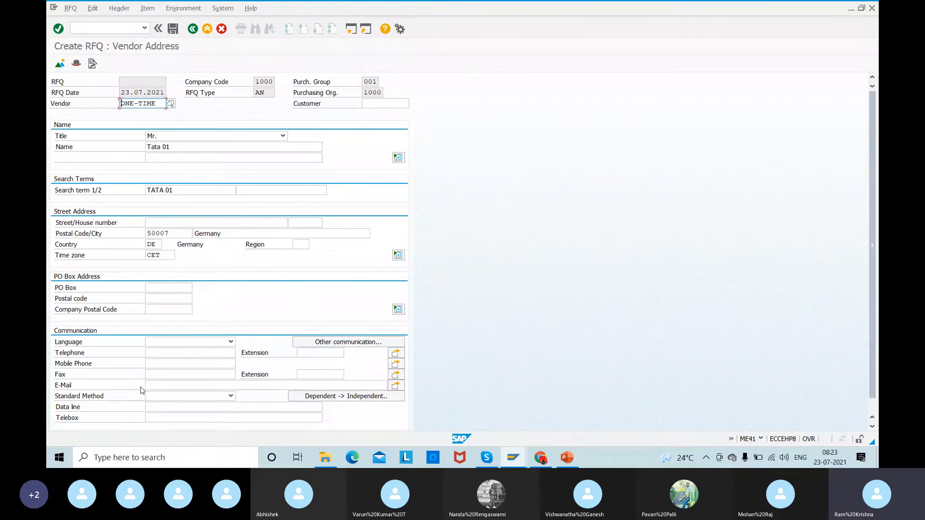
# - Try to save the RFQ with an e-mail entered in the vendor's communication details
pyautogui.click(155, 385)
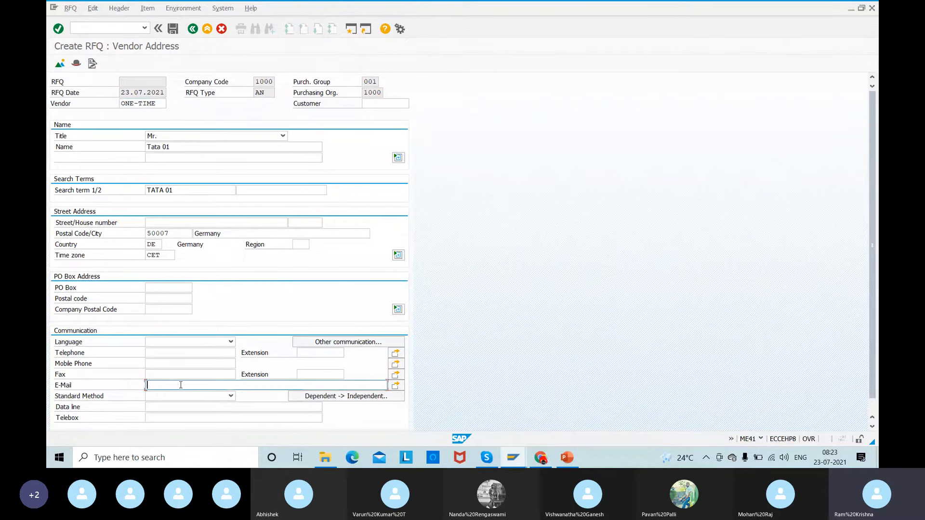
pyautogui.write('@')
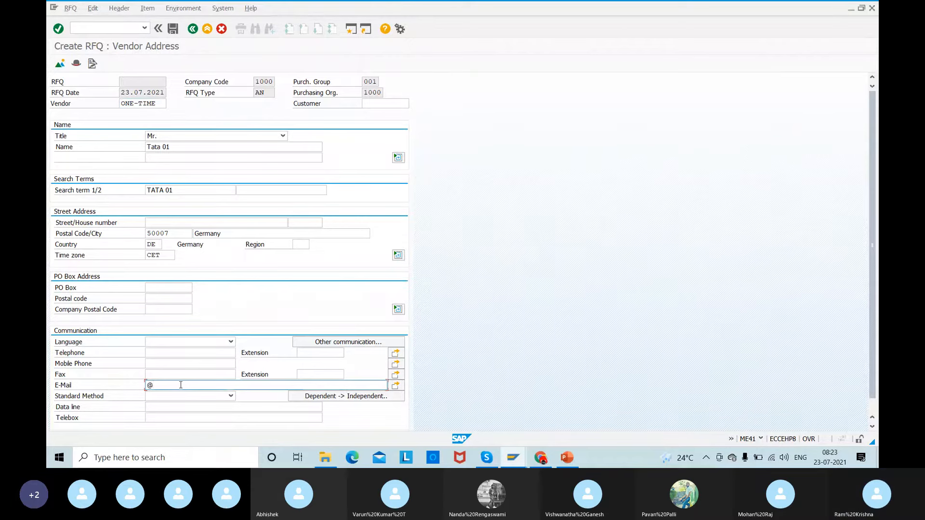
pyautogui.write('tata.com')
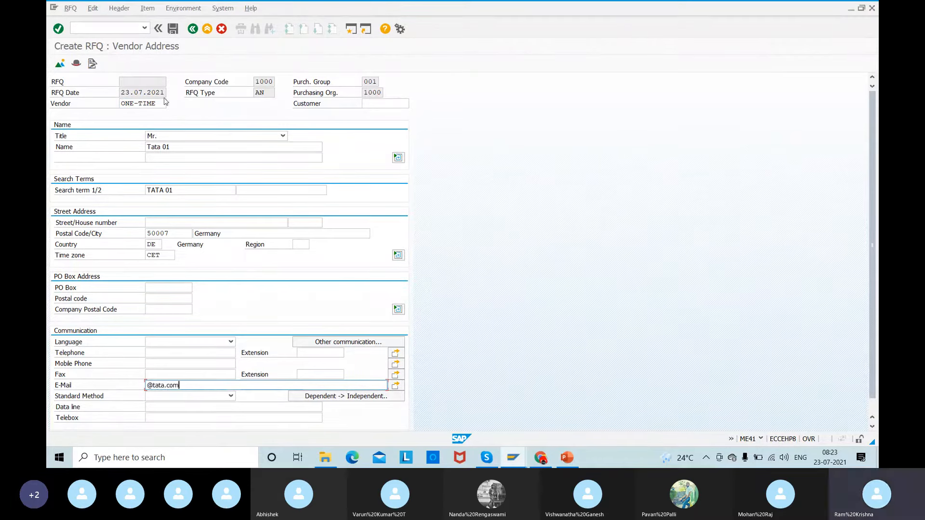
pyautogui.click(176, 32)
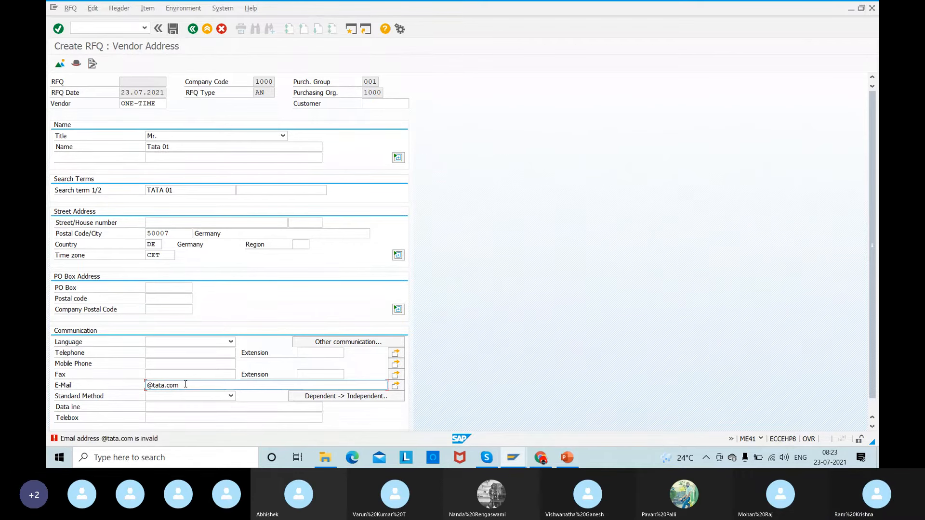
# - Clear the vendor's e-mail and save the Tata 01 RFQ, accepting that it has no output message record
pyautogui.moveTo(185, 385); pyautogui.dragTo(85, 404)
pyautogui.press('BackSpace')
pyautogui.click(172, 29)
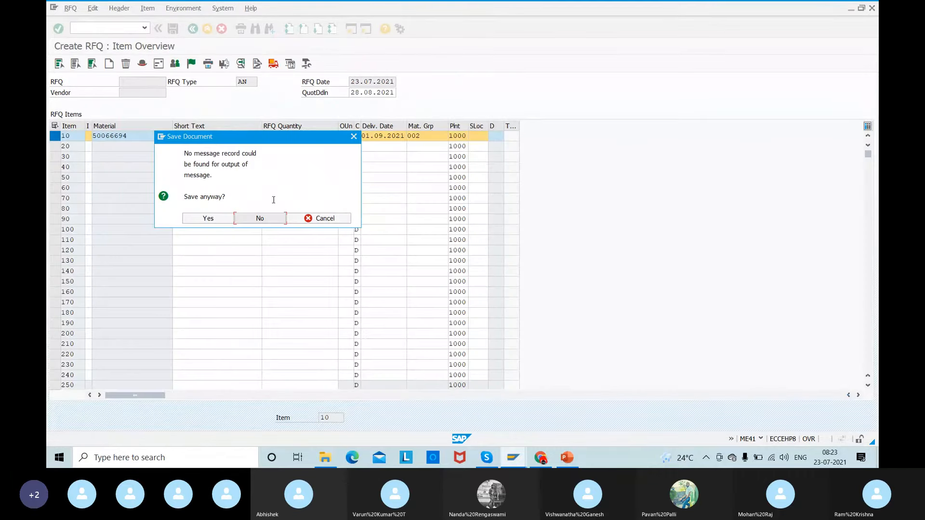
pyautogui.click(203, 220)
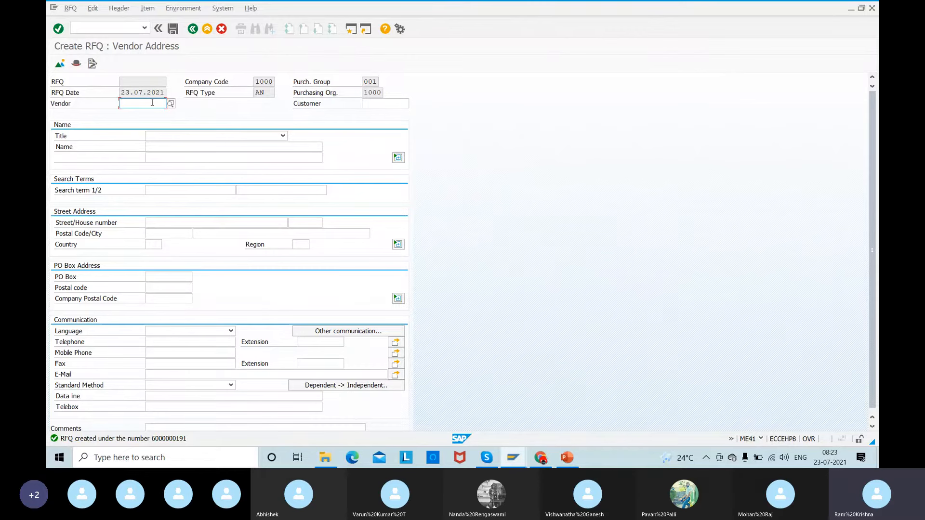
# - Start the next vendor's RFQ with vendor ONE-TIME, title Mr. and name IBM 01
pyautogui.press('space')
pyautogui.press('Down')
pyautogui.press('Return')
pyautogui.click(162, 136)
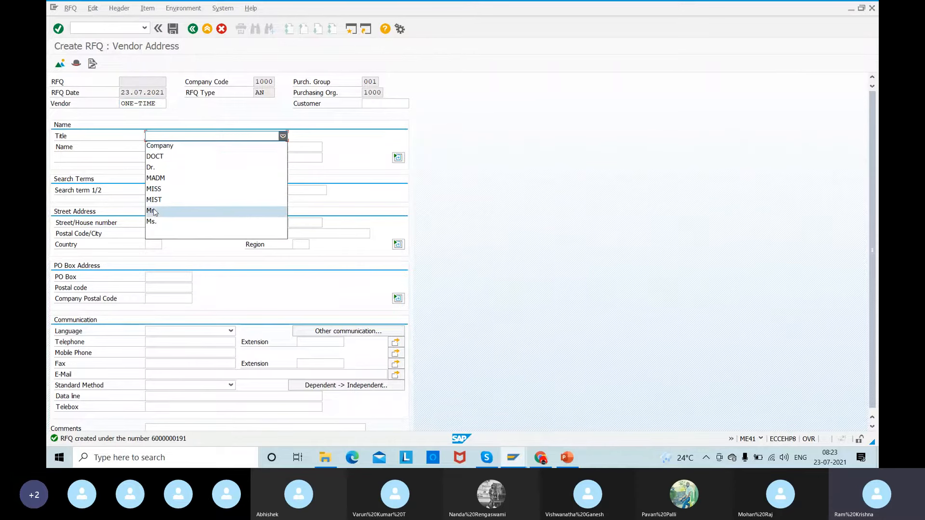
pyautogui.click(155, 211)
pyautogui.click(155, 146)
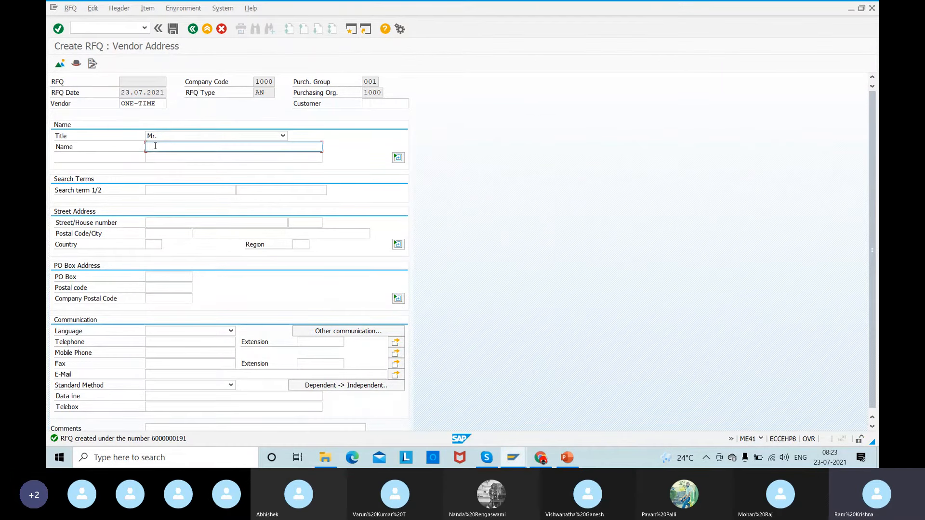
pyautogui.write('IBM 01')
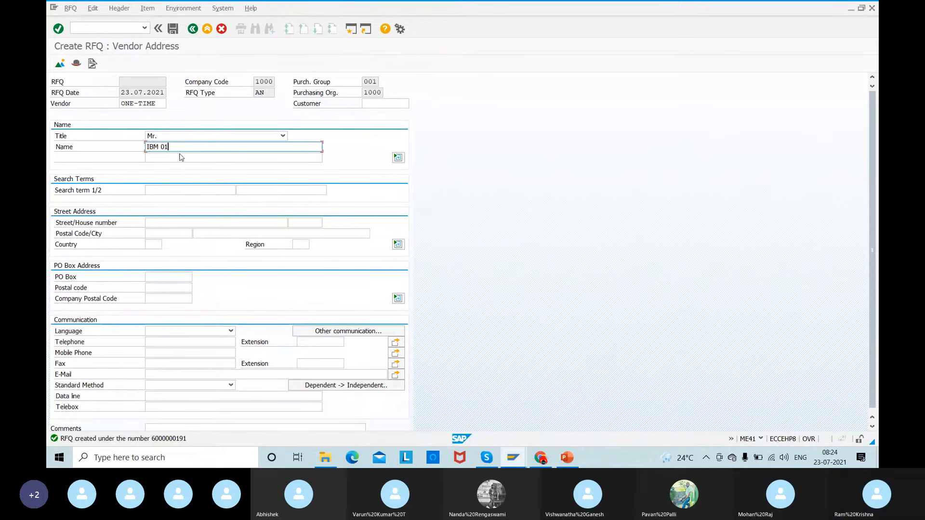
# - Enter the five-digit postal code and the city Germany in IBM 01's street address
pyautogui.click(157, 234)
pyautogui.press('Down')
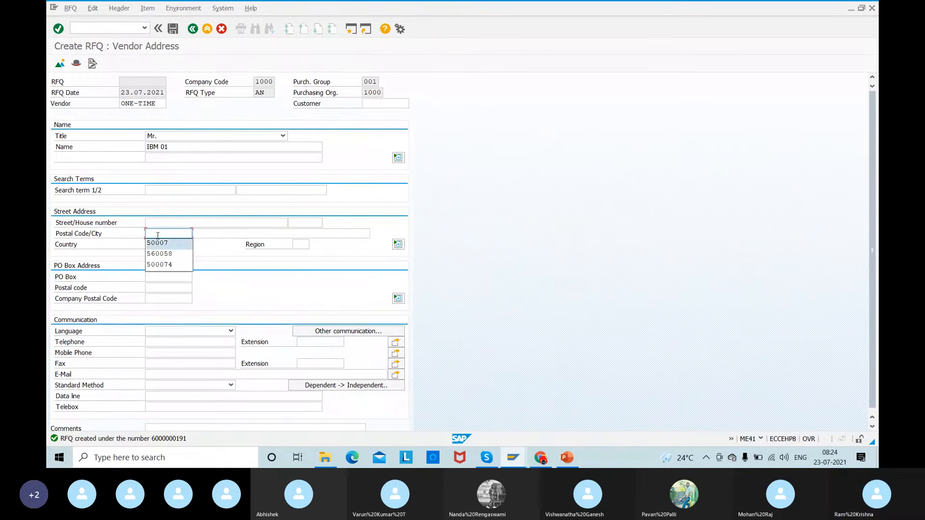
pyautogui.press('Return')
pyautogui.press('Tab')
pyautogui.press('space')
pyautogui.press('Down')
pyautogui.press('Return')
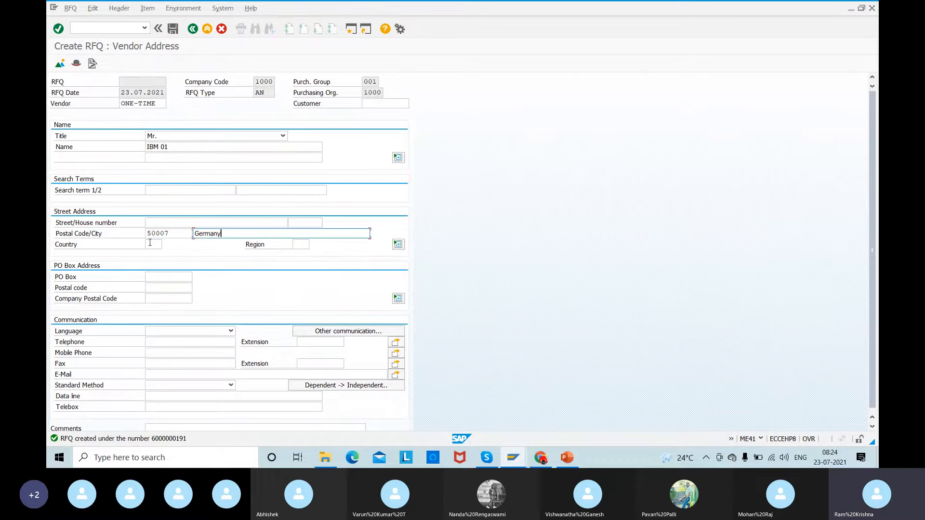
# - Set IBM 01's country to DE, validate the address and save the RFQ without an output message record
pyautogui.click(150, 244)
pyautogui.press('Down')
pyautogui.press('Return')
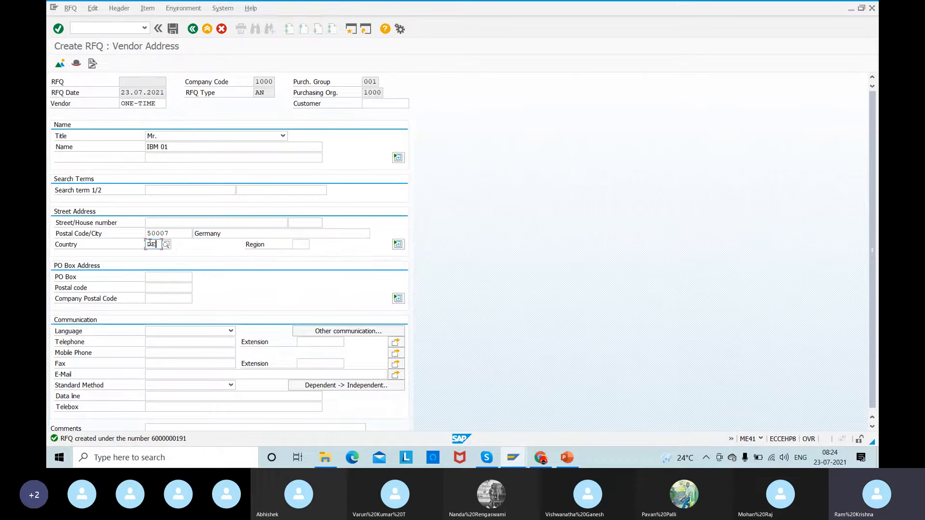
pyautogui.press('Return')
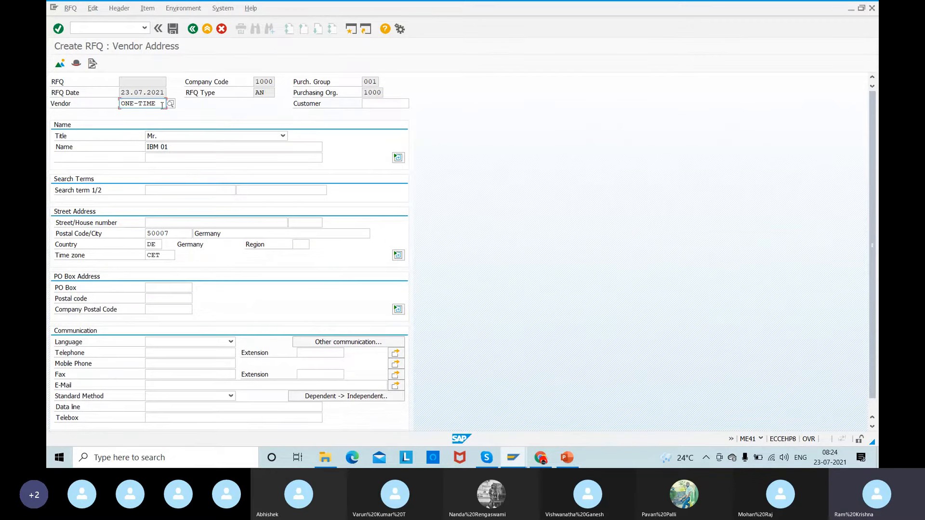
pyautogui.moveTo(175, 148); pyautogui.dragTo(93, 148)
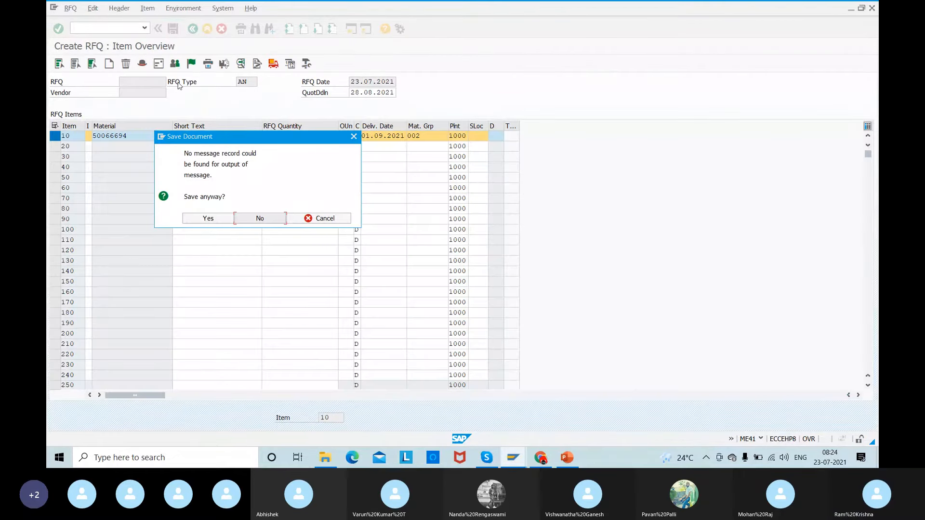
pyautogui.click(199, 222)
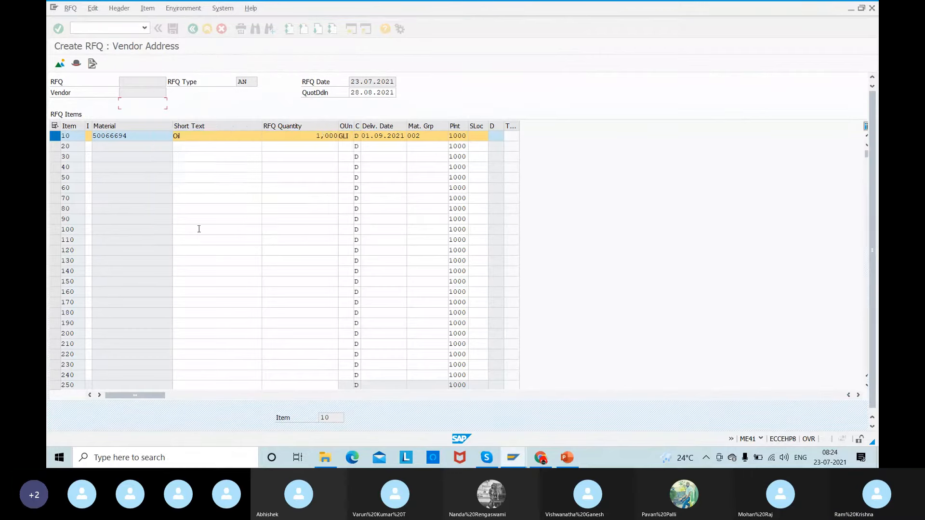
# - Start another RFQ with vendor ONE-TIME, title Mr. and name Wupro 01
pyautogui.click(142, 104)
pyautogui.click(138, 113)
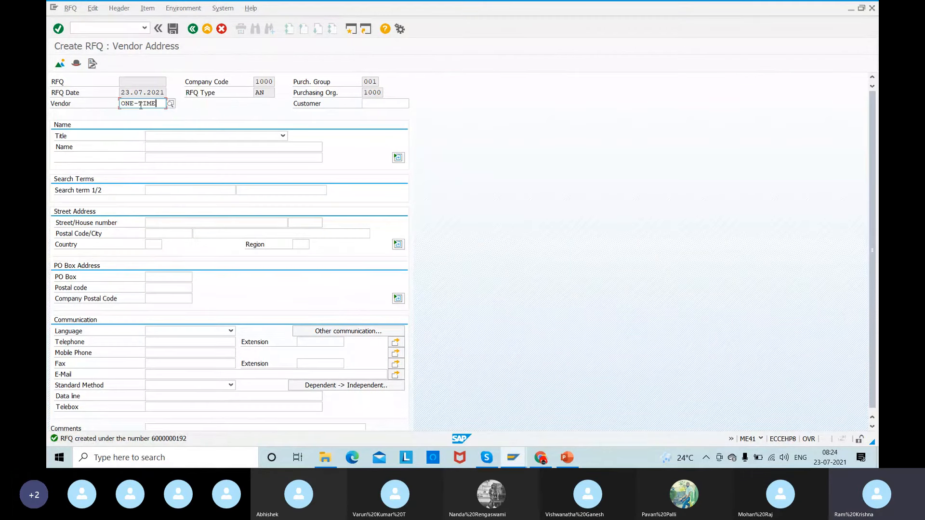
pyautogui.click(159, 136)
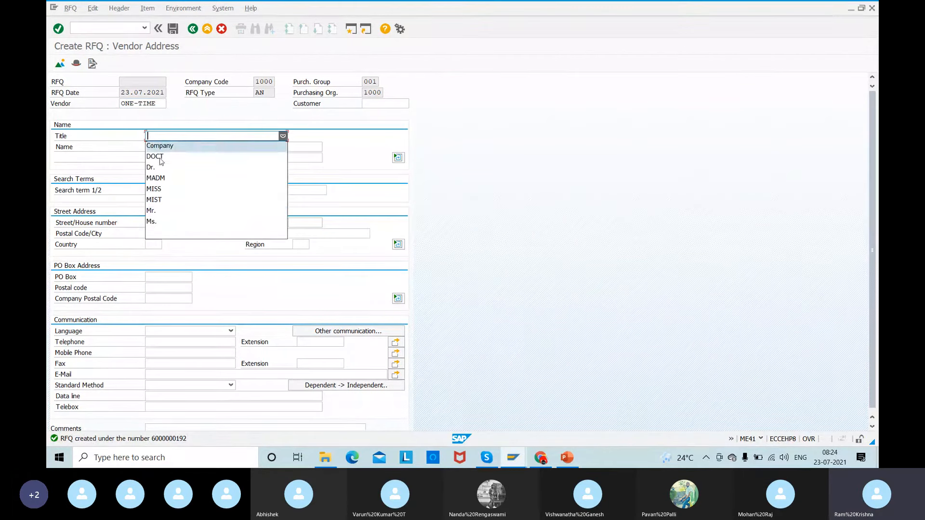
pyautogui.click(159, 211)
pyautogui.click(156, 150)
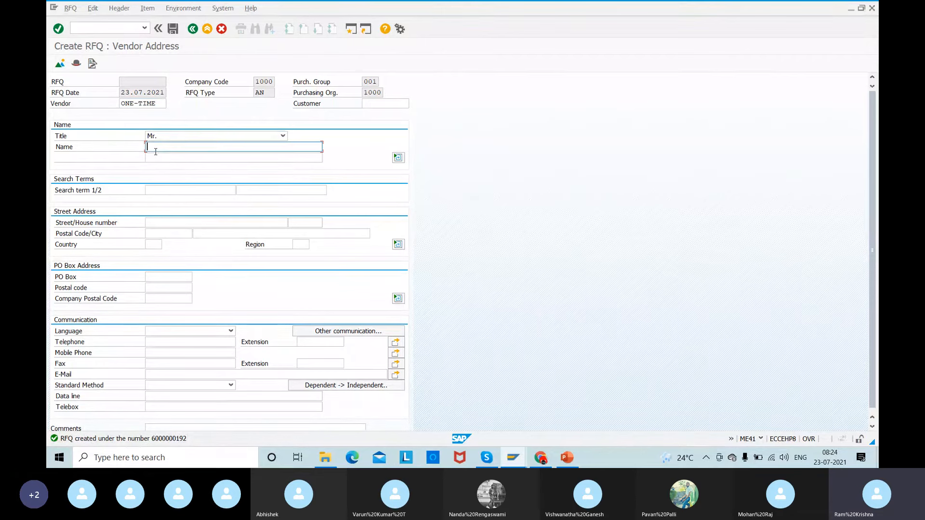
pyautogui.write('Wup')
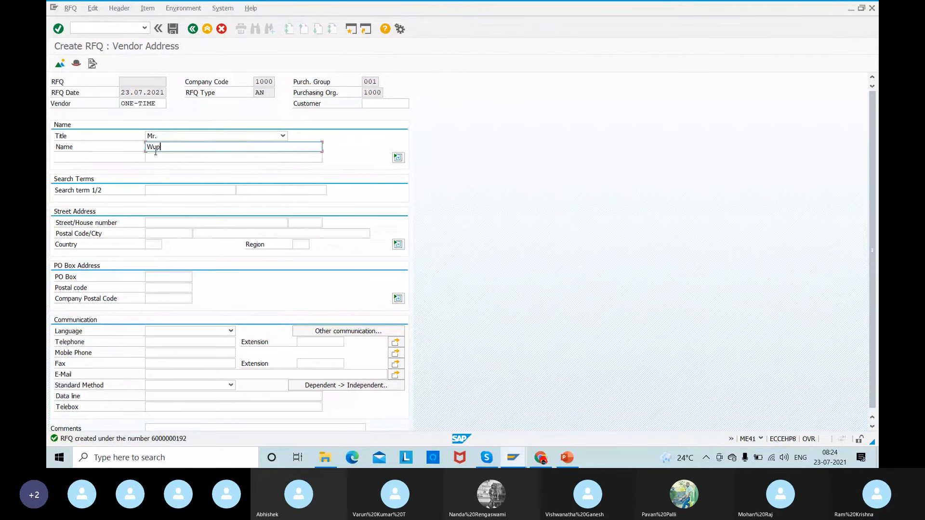
pyautogui.write('ro 01')
# - Enter the five-digit postal code and the city Germany in Wupro 01's street address
pyautogui.click(157, 232)
pyautogui.write('500007')
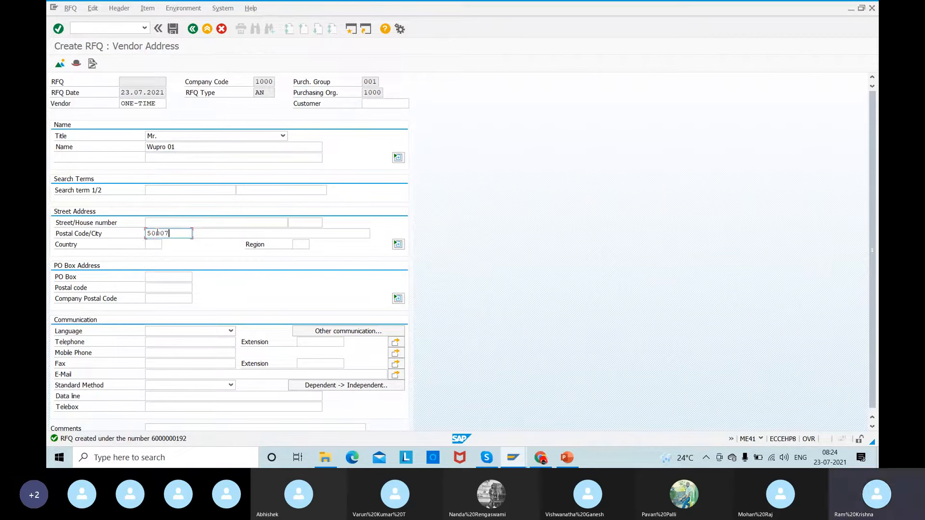
pyautogui.press('Tab')
pyautogui.press('Down')
pyautogui.press('Tab')
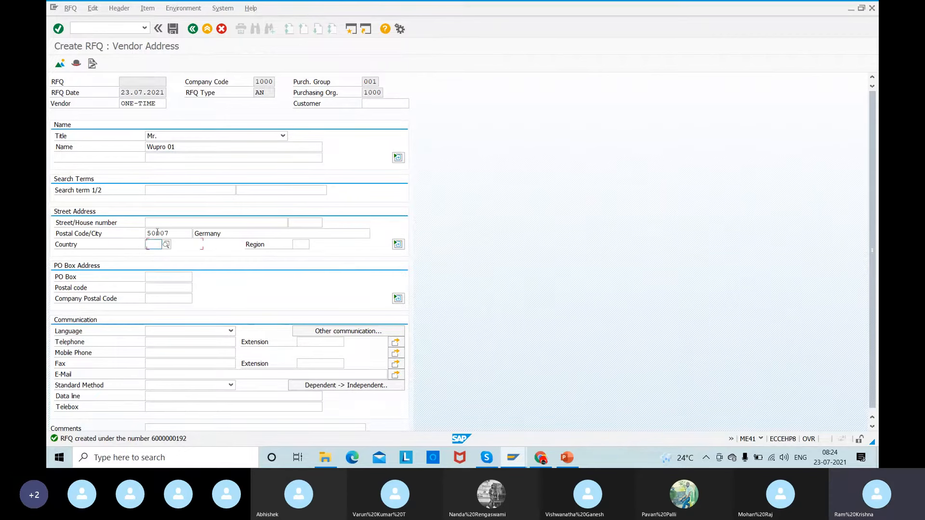
# - Set Wupro 01's country to DE, validate the address and save the RFQ without an output message record
pyautogui.press('Down')
pyautogui.press('Return')
pyautogui.press('Return')
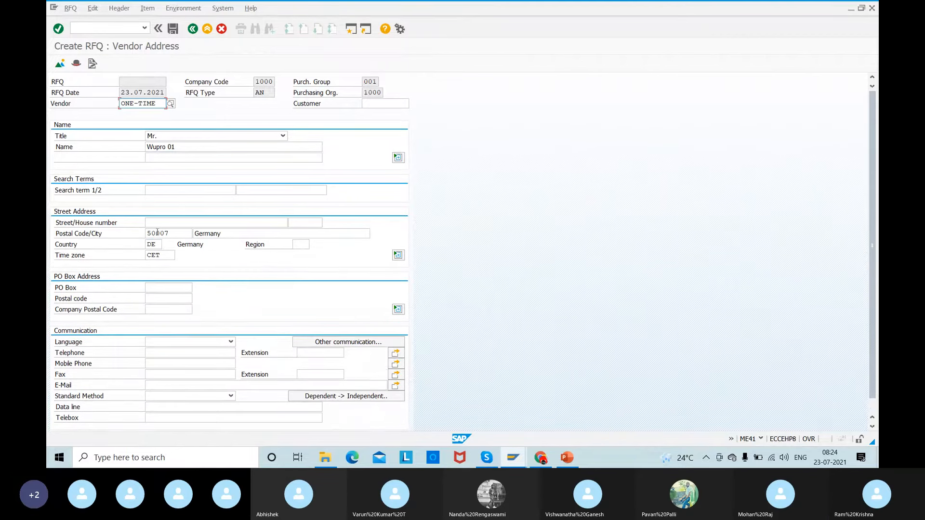
pyautogui.click(172, 30)
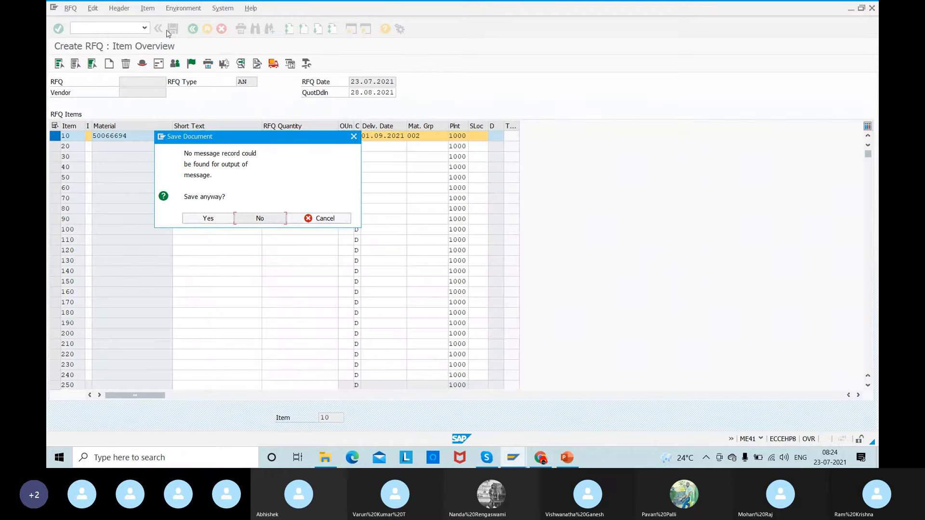
pyautogui.click(200, 222)
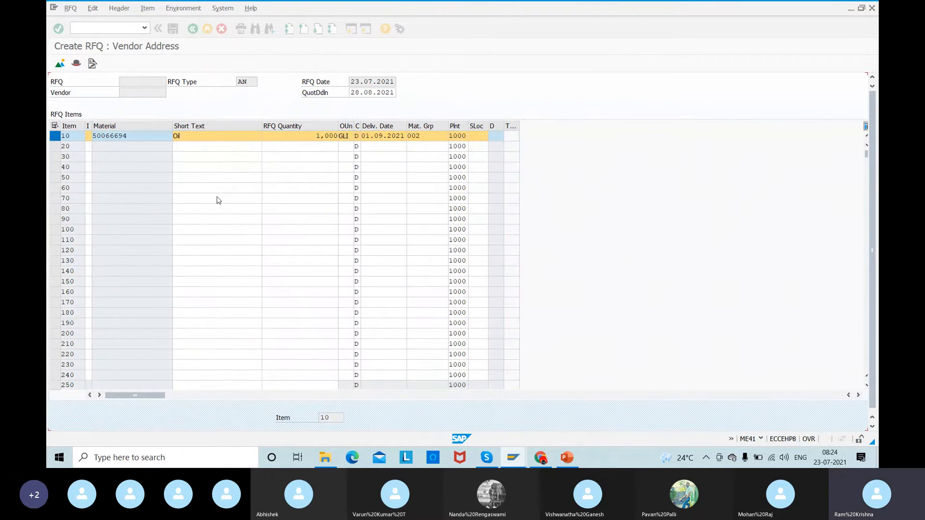
# - Start a further RFQ with vendor ONE-TIME, title Mr. and name Relaince 01
pyautogui.click(132, 102)
pyautogui.press('Down')
pyautogui.press('Return')
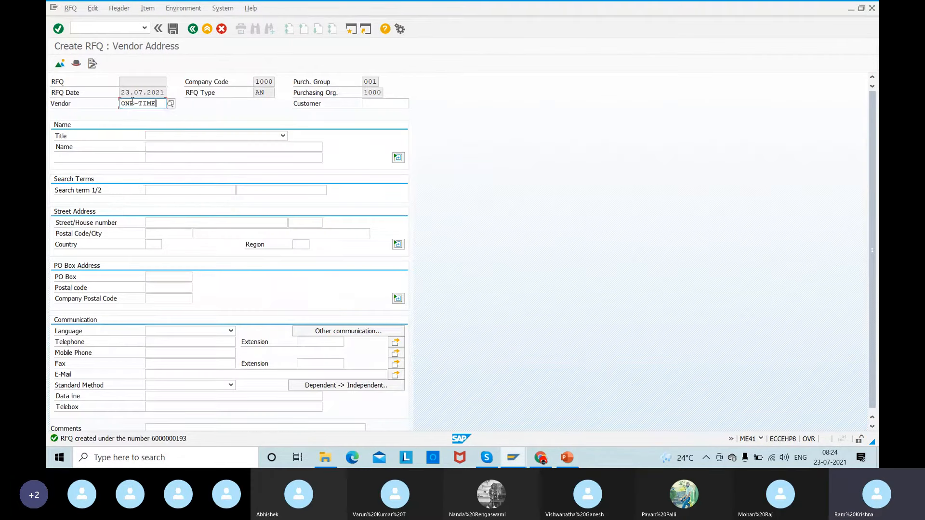
pyautogui.press('Return')
pyautogui.press('m')
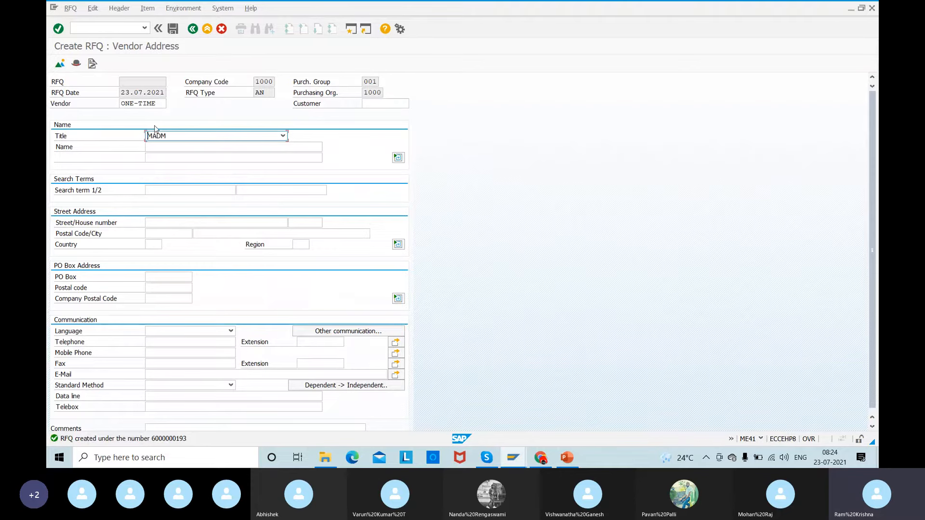
pyautogui.press('Tab')
pyautogui.write('Rela')
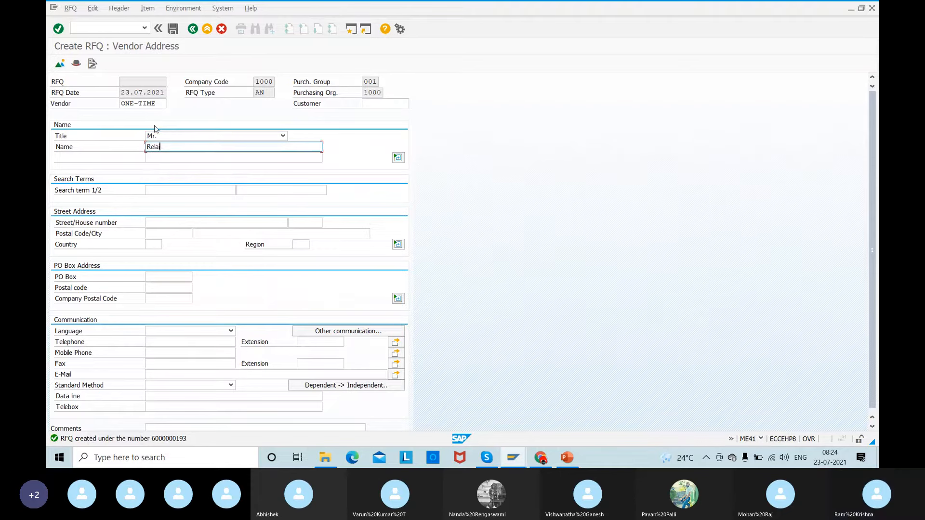
pyautogui.write('ince 01')
# - Enter the five-digit postal code and the city Germany in Relaince 01's street address
pyautogui.click(159, 234)
pyautogui.write('50007')
pyautogui.press('Tab')
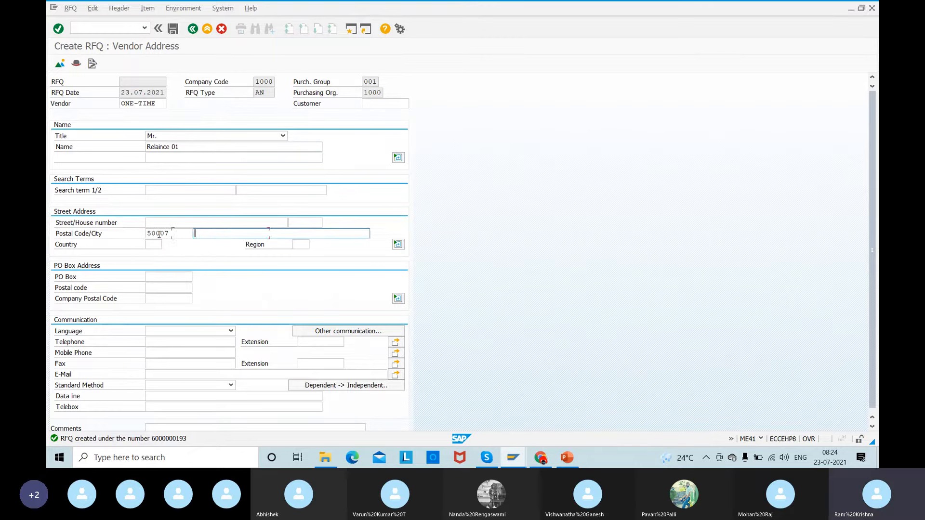
pyautogui.press('Return')
# - Set Relaince 01's country to DE, validate the address and save the RFQ without an output message record
pyautogui.click(151, 244)
pyautogui.press('Down')
pyautogui.press('Return')
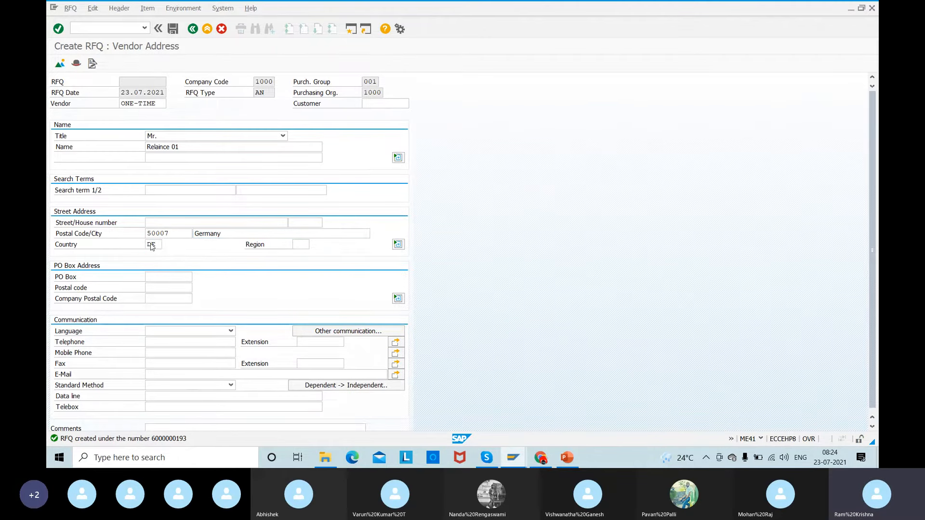
pyautogui.press('Return')
pyautogui.click(173, 28)
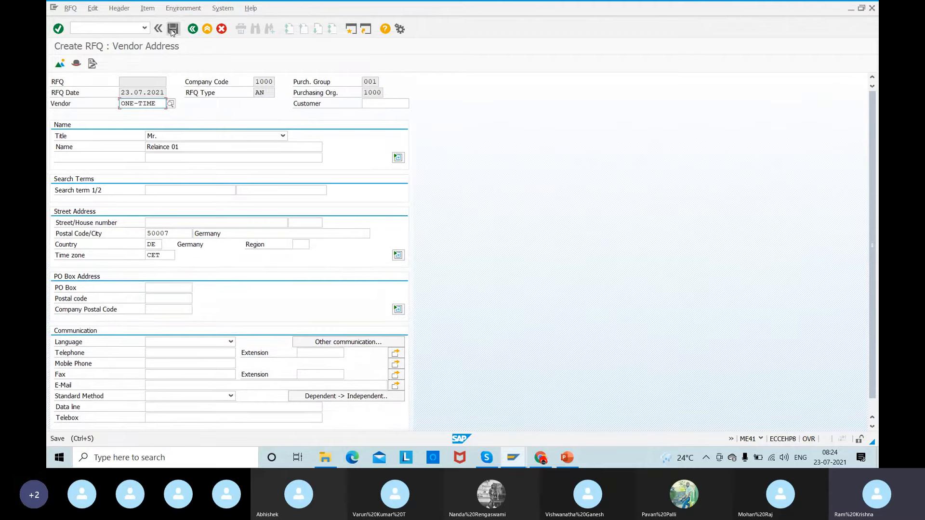
pyautogui.click(208, 219)
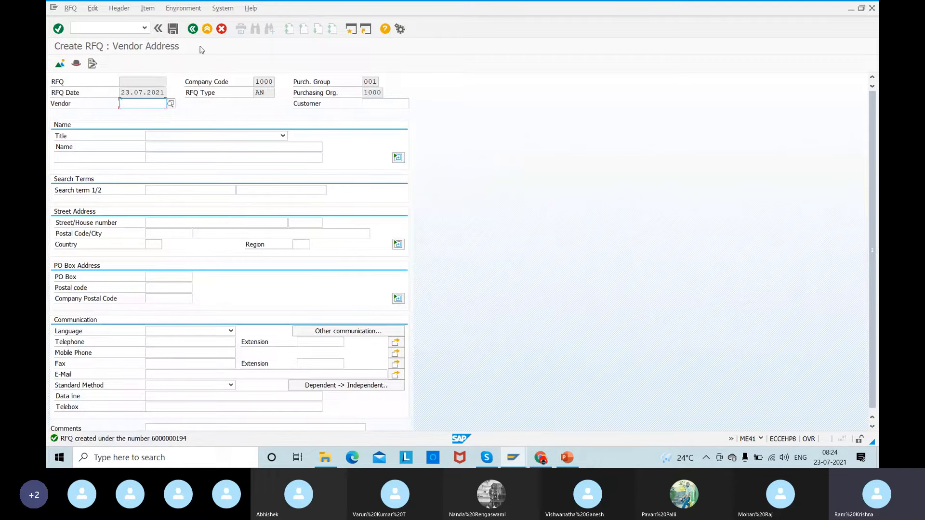
# - Leave RFQ creation and return to the SAP Easy Access screen
pyautogui.click(193, 30)
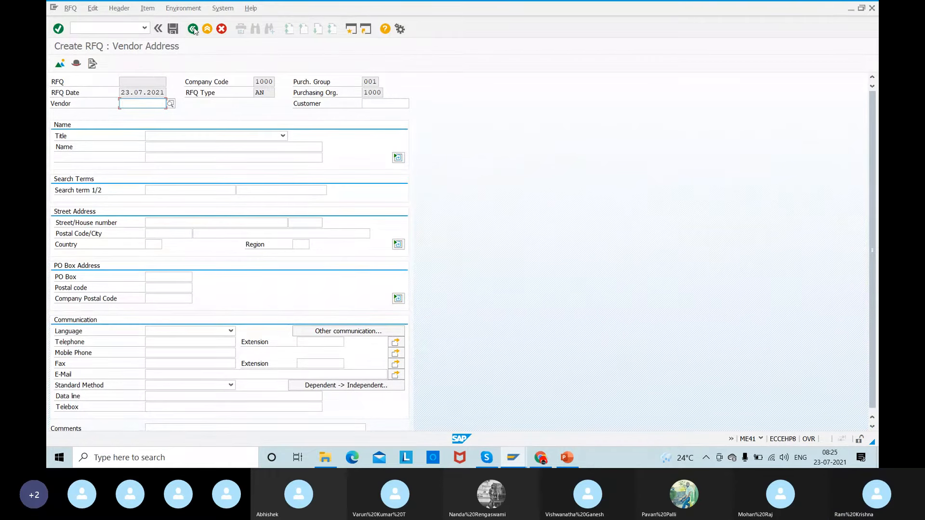
pyautogui.click(222, 29)
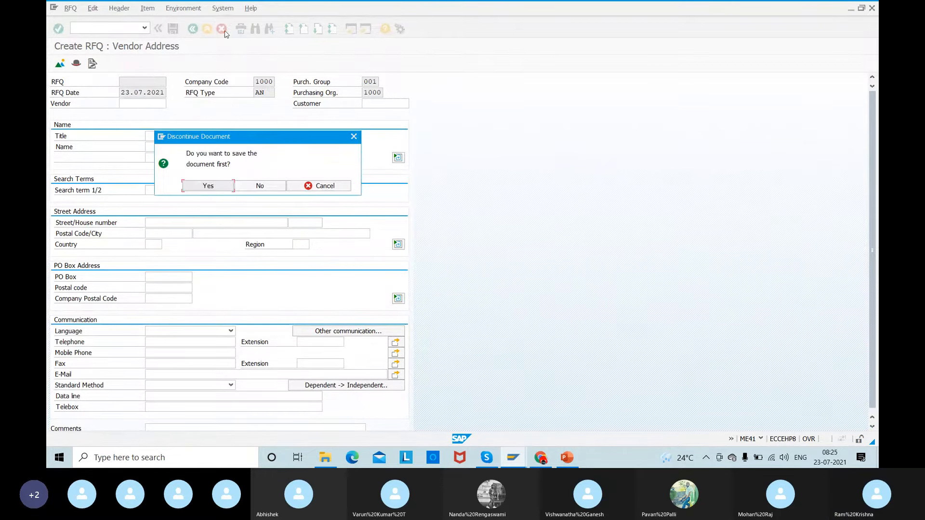
pyautogui.click(207, 186)
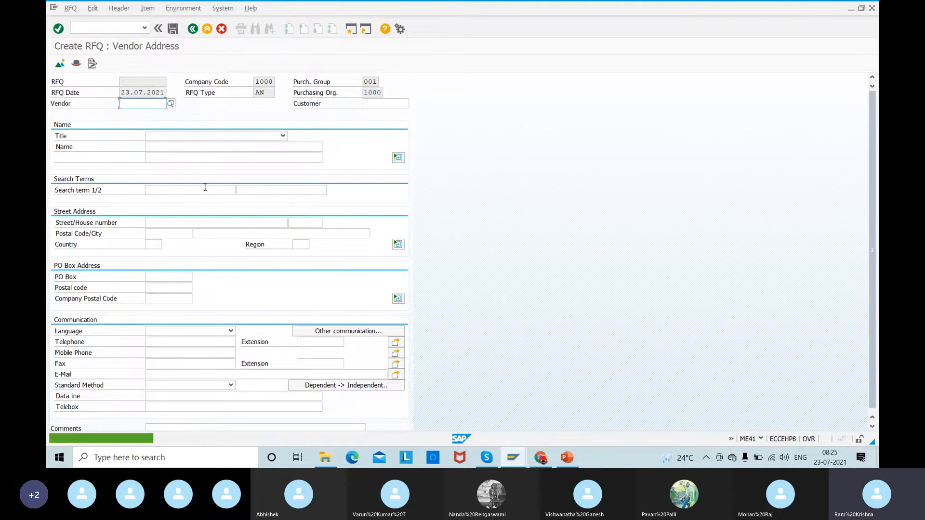
pyautogui.click(208, 29)
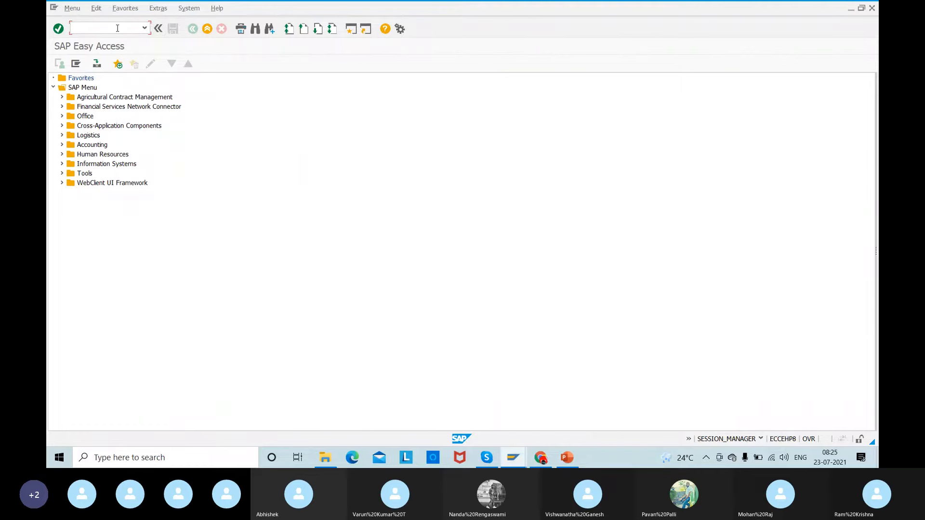
# - Open Relaince 01's RFQ for editing with transaction ME42, going through the ME41 creation screen
pyautogui.write('/nme41')
pyautogui.press('Return')
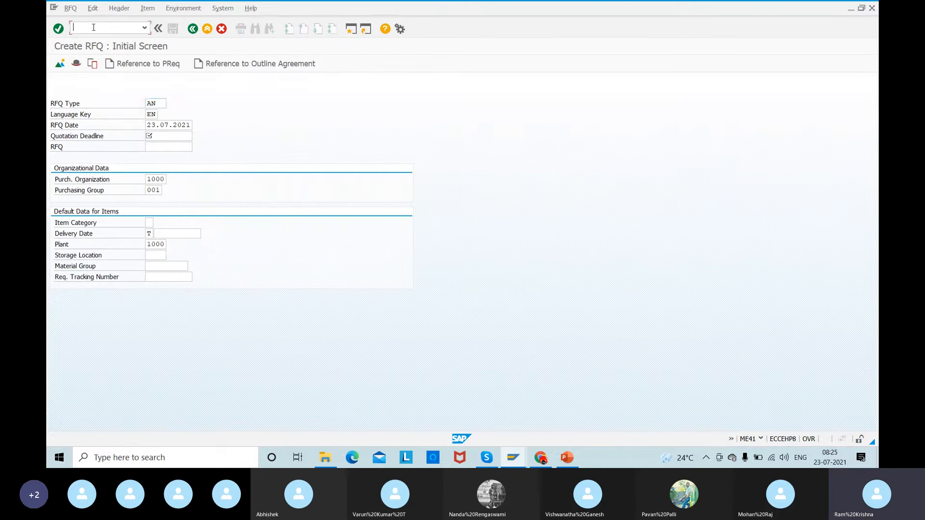
pyautogui.write('/nme42')
pyautogui.press('Return')
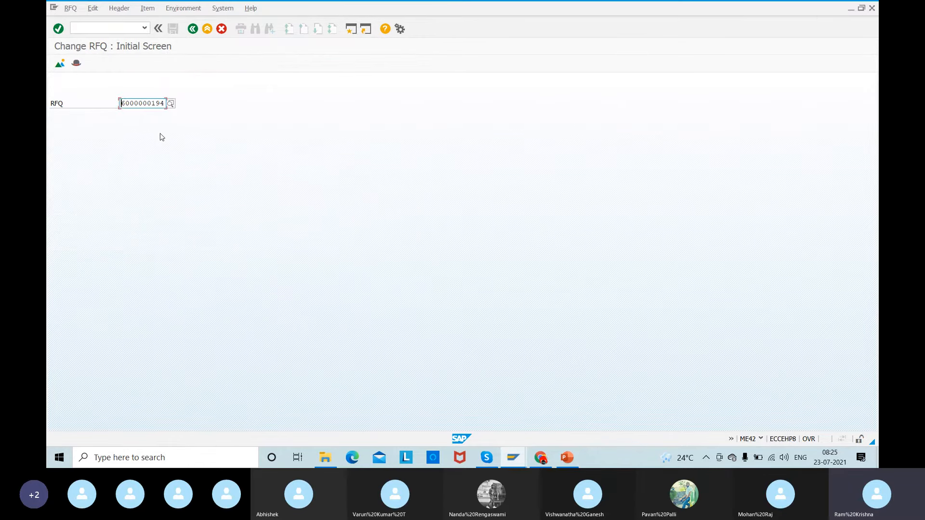
pyautogui.press('Return')
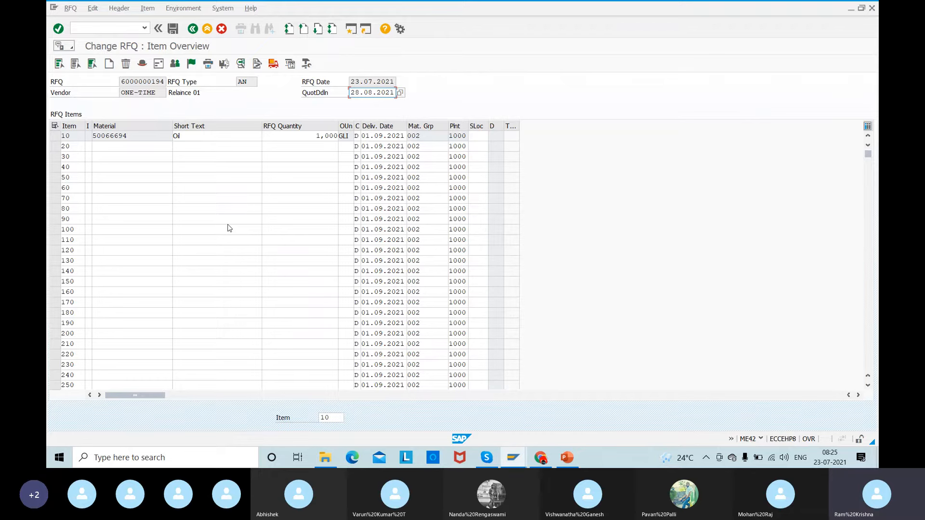
# - Check the e-mail field in Relaince 01's vendor address and return to the initial RFQ screen
pyautogui.click(157, 68)
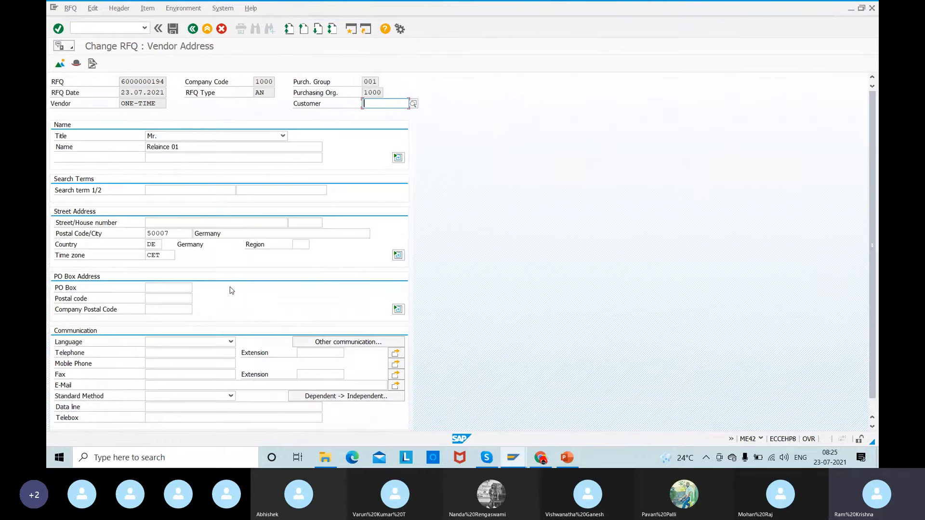
pyautogui.click(153, 386)
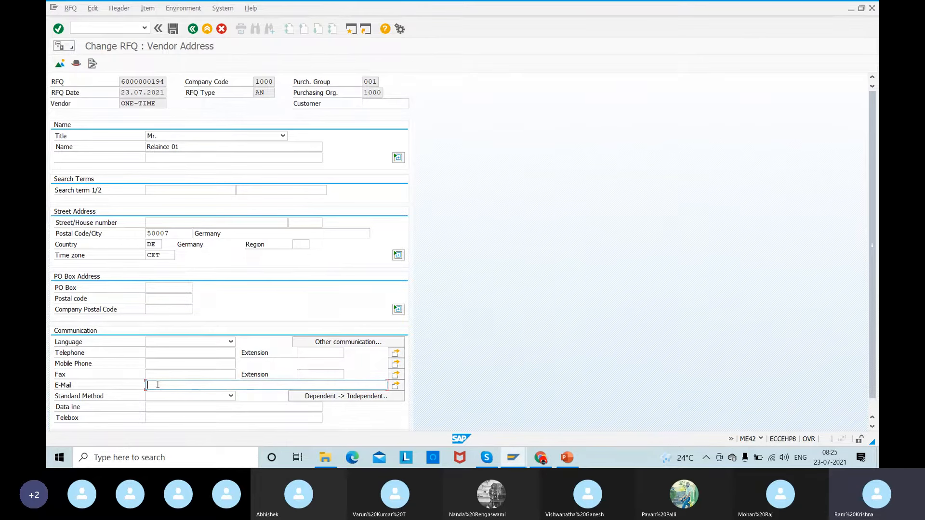
pyautogui.click(191, 29)
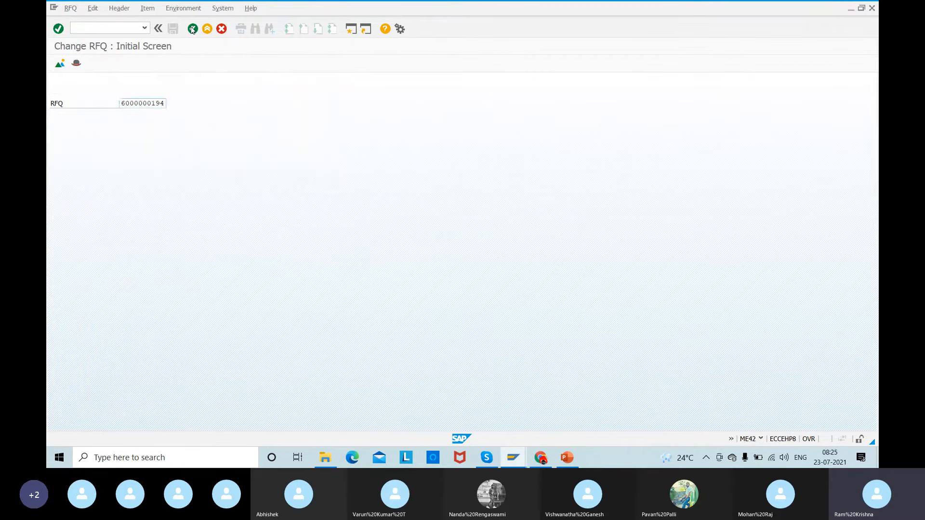
# - Reopen Relaince 01's RFQ and display the output messages with item 10 selected
pyautogui.press('Return')
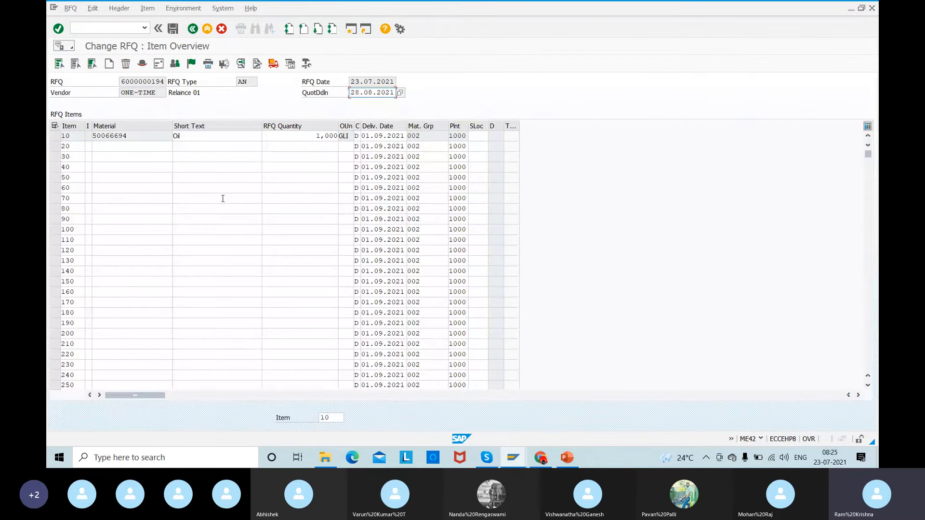
pyautogui.click(54, 136)
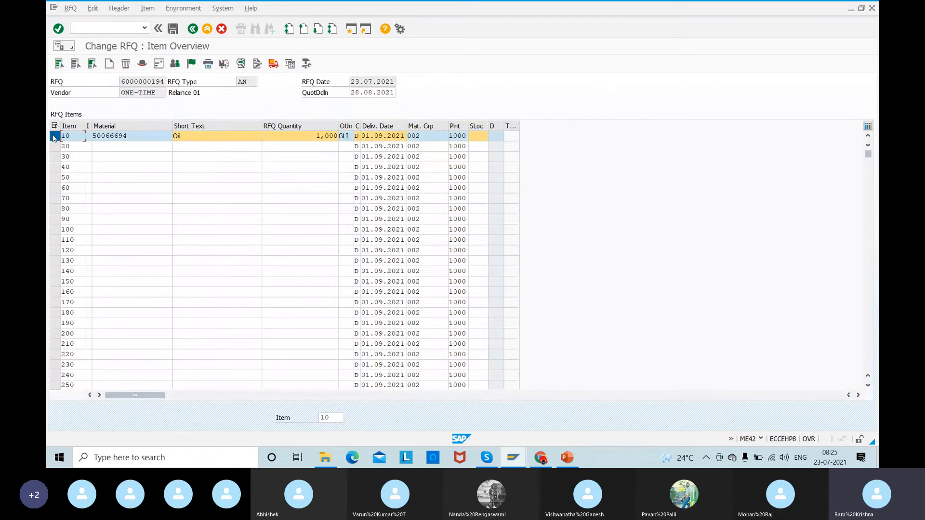
pyautogui.click(208, 64)
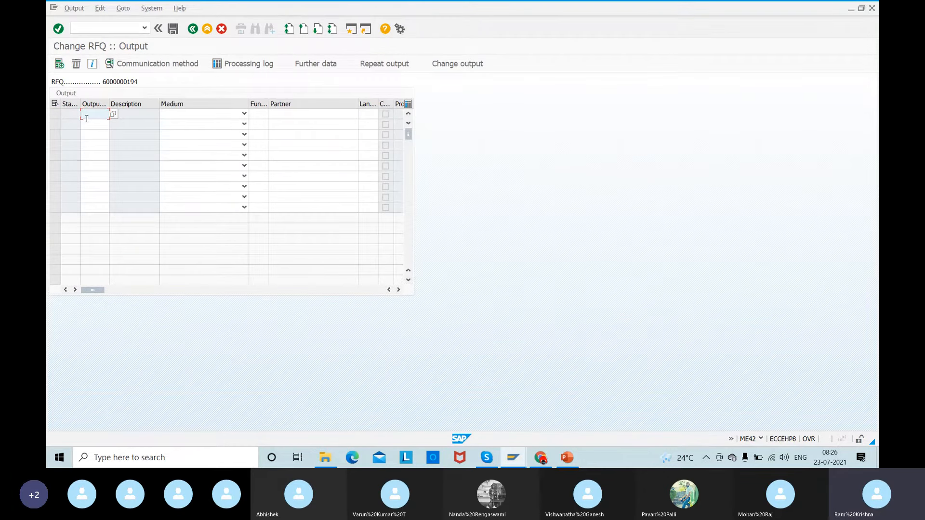
pyautogui.click(87, 119)
pyautogui.click(113, 114)
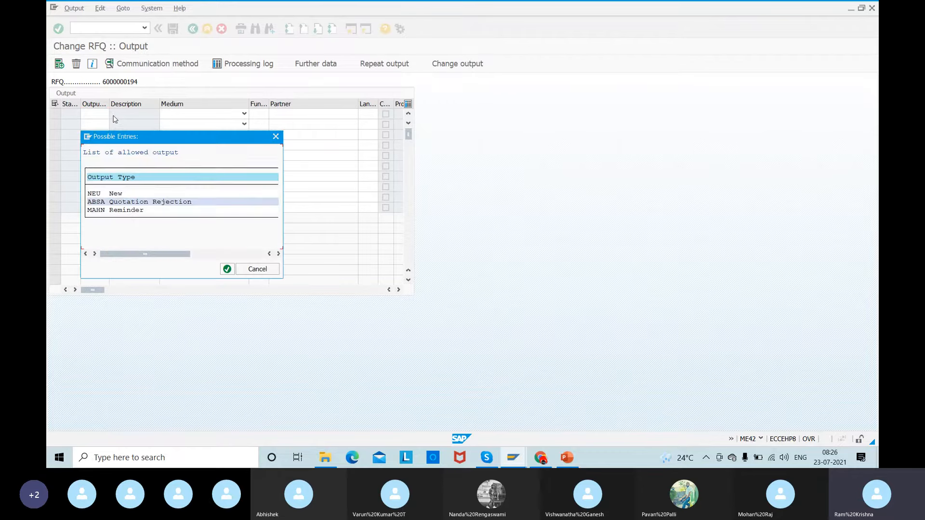
pyautogui.click(95, 212)
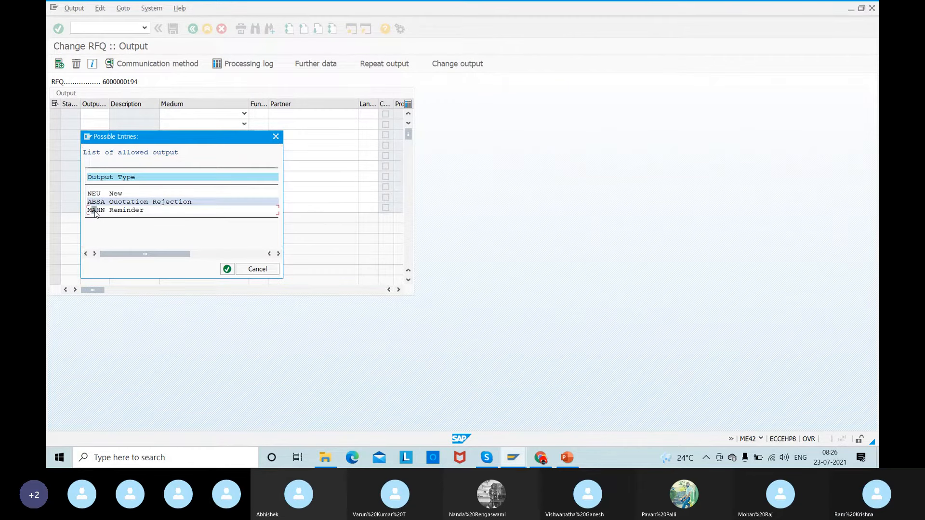
pyautogui.press('Return')
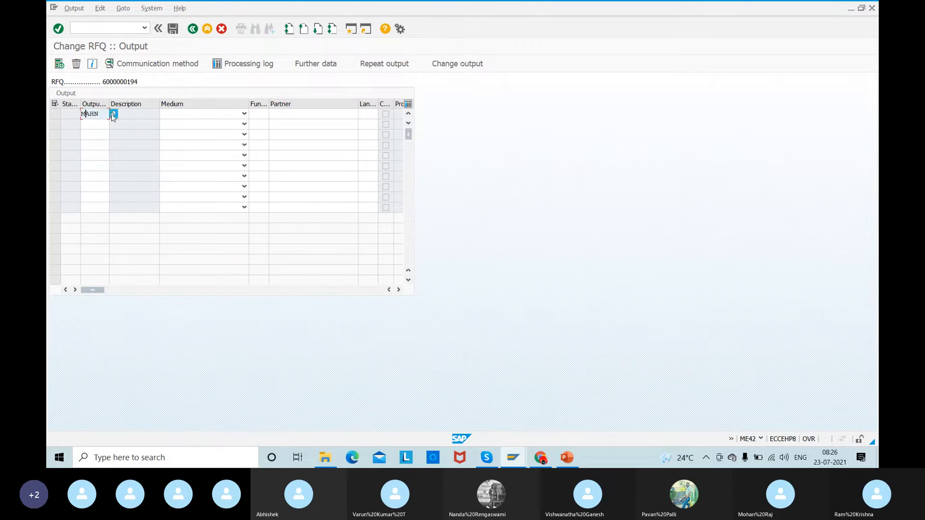
# - Set the first output record to output type NEU (New) with medium Print output
pyautogui.click(112, 116)
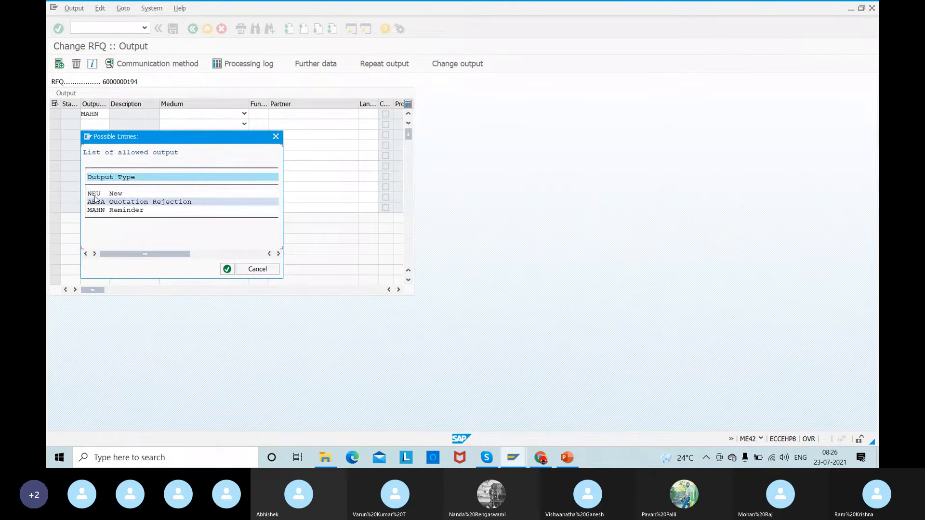
pyautogui.click(95, 193)
pyautogui.doubleClick(95, 193)
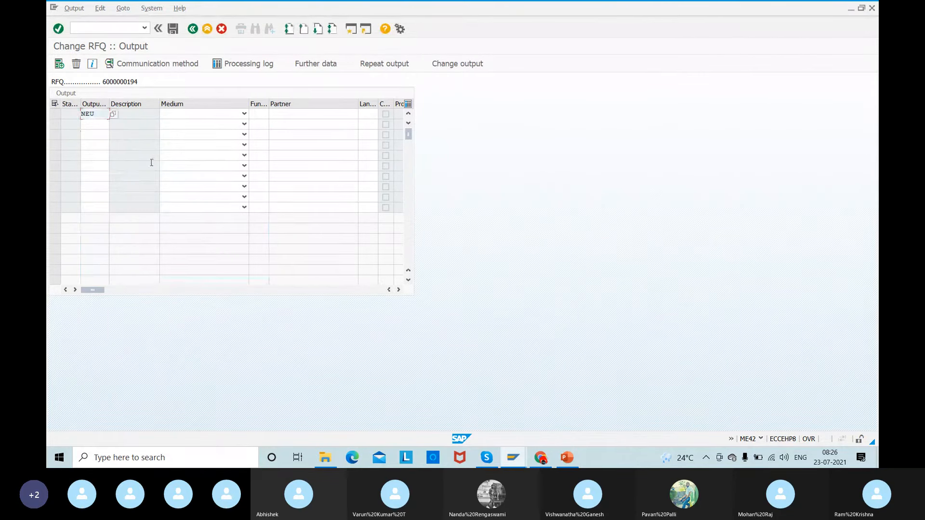
pyautogui.click(214, 117)
pyautogui.click(159, 124)
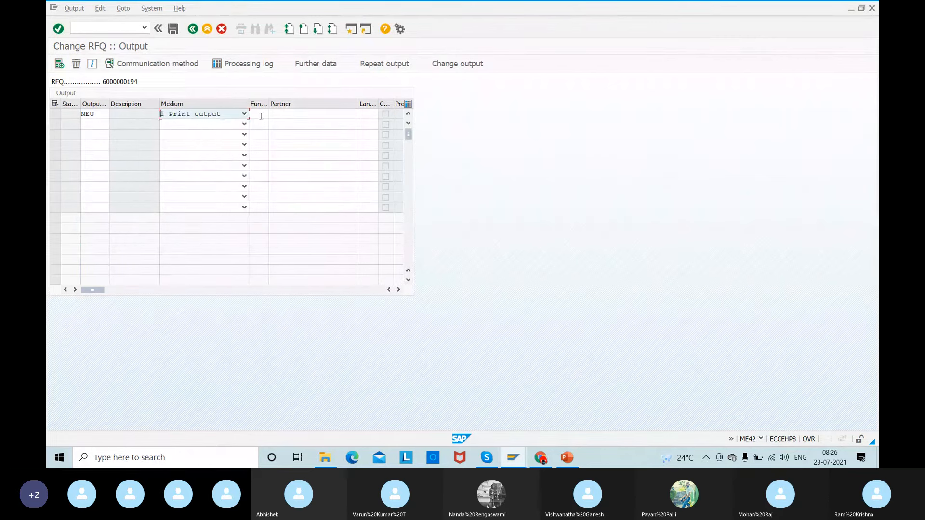
# - Complete the NEU output record with partner function VN, partner ONE_TIME and language DE, accepting the partner warning
pyautogui.click(262, 115)
pyautogui.write('VN')
pyautogui.press('Tab')
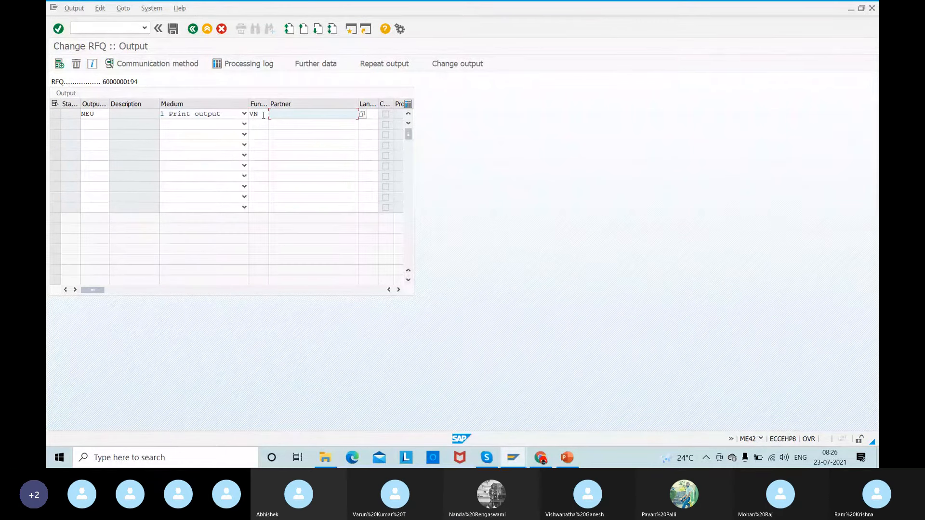
pyautogui.write('ONE_TIME')
pyautogui.press('Return')
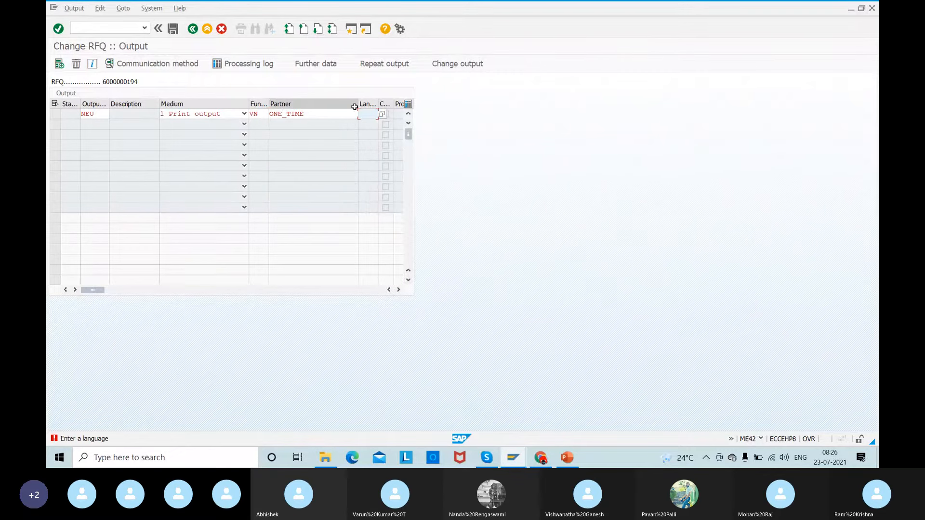
pyautogui.write('DE')
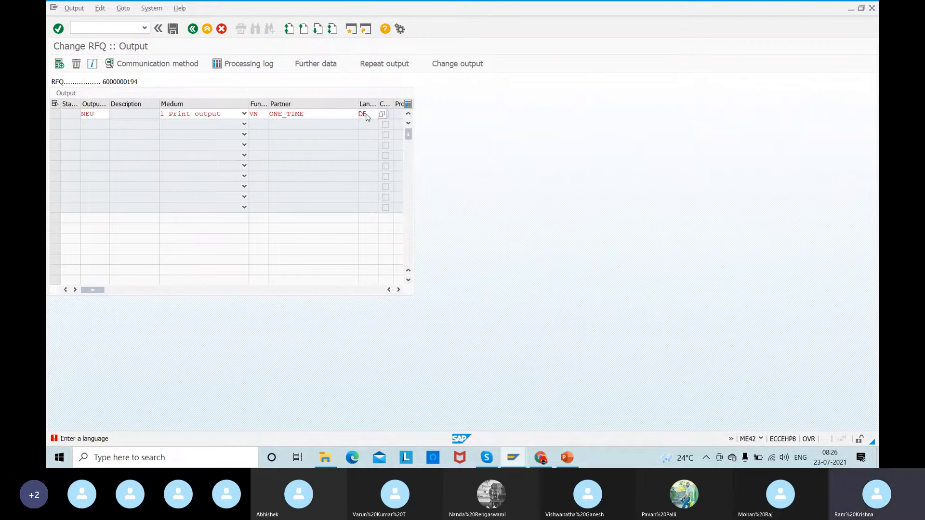
pyautogui.press('Return')
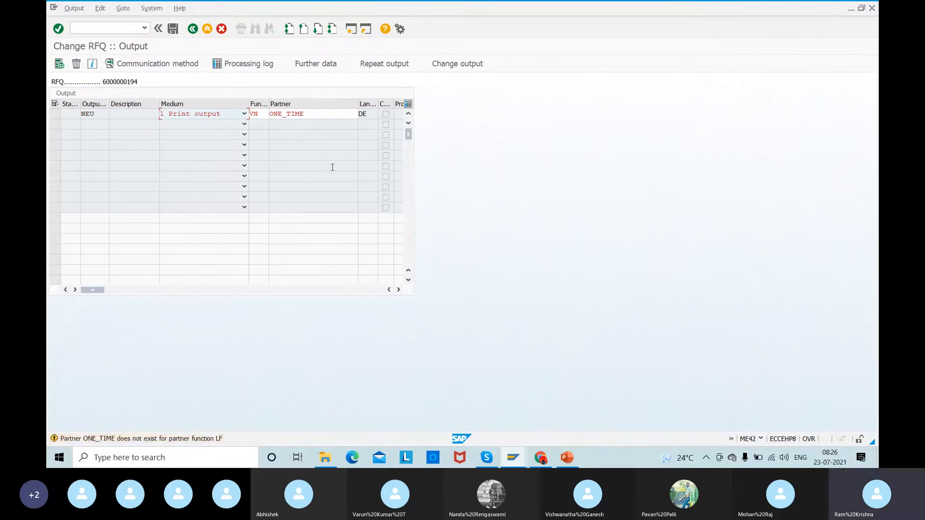
pyautogui.press('Return')
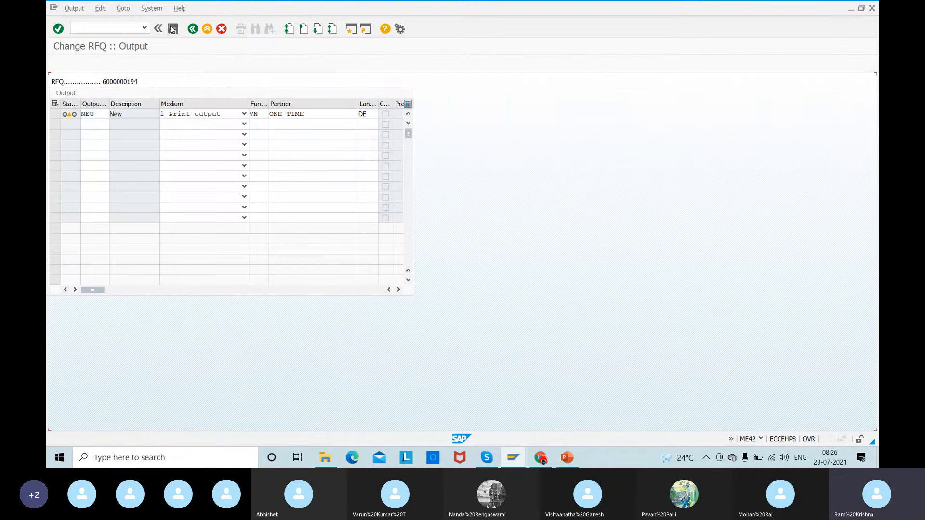
# - Set logical destination LP01 as the output's communication method and save the RFQ
pyautogui.click(157, 63)
pyautogui.write('LP01')
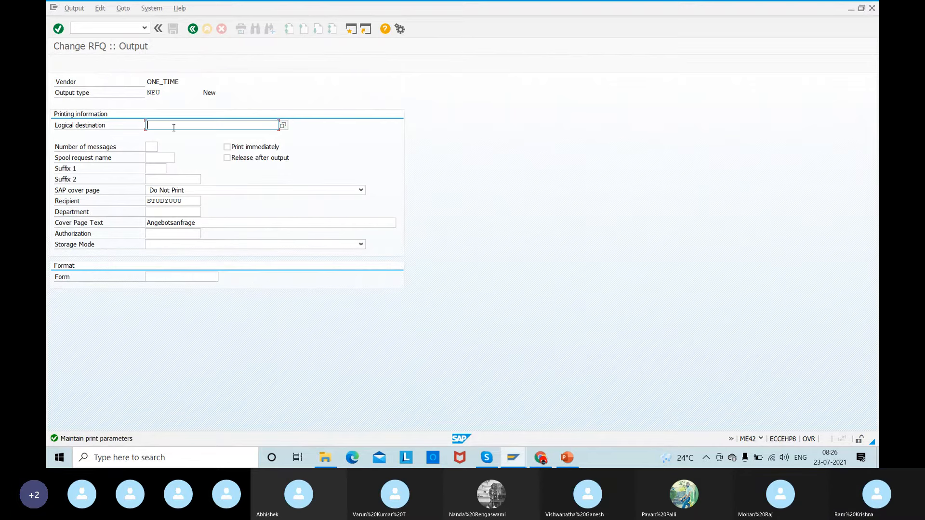
pyautogui.press('Return')
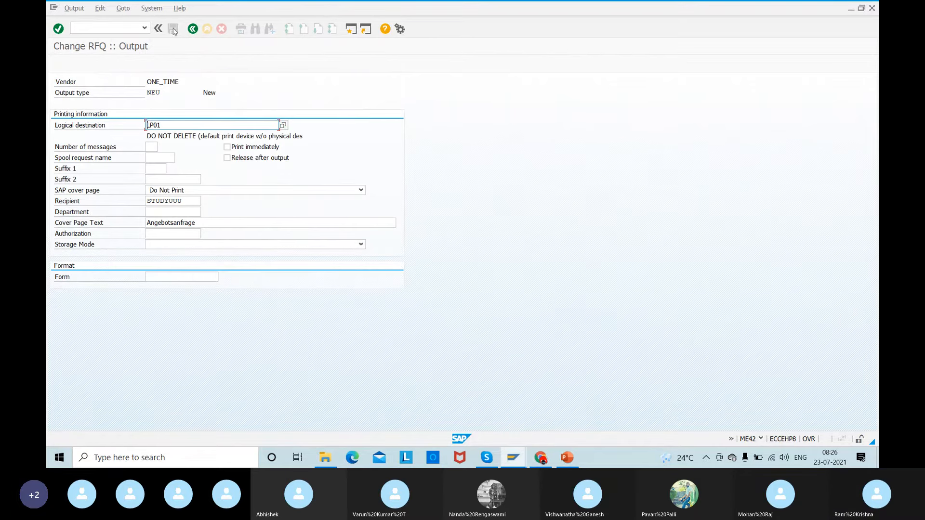
pyautogui.click(192, 28)
pyautogui.click(173, 29)
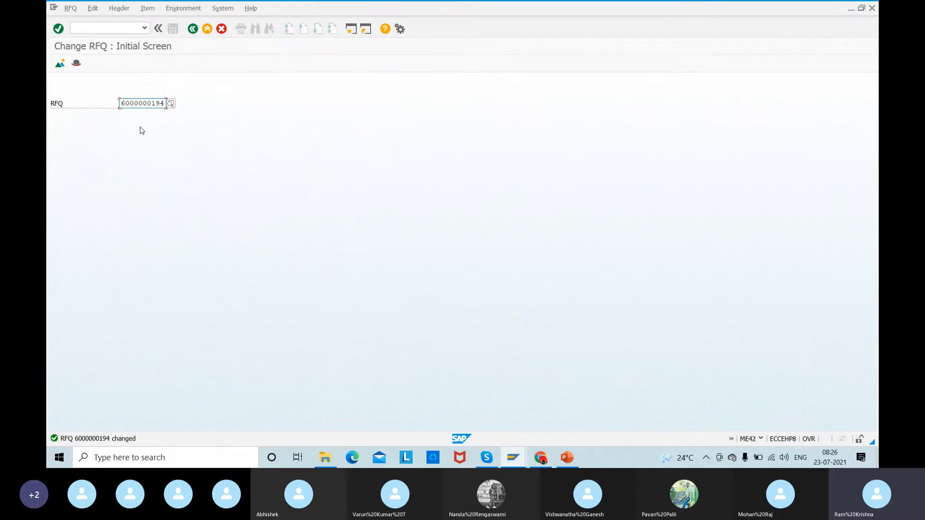
# - Reopen Relaince 01's RFQ and examine the processing status of its NEU output record
pyautogui.press('Return')
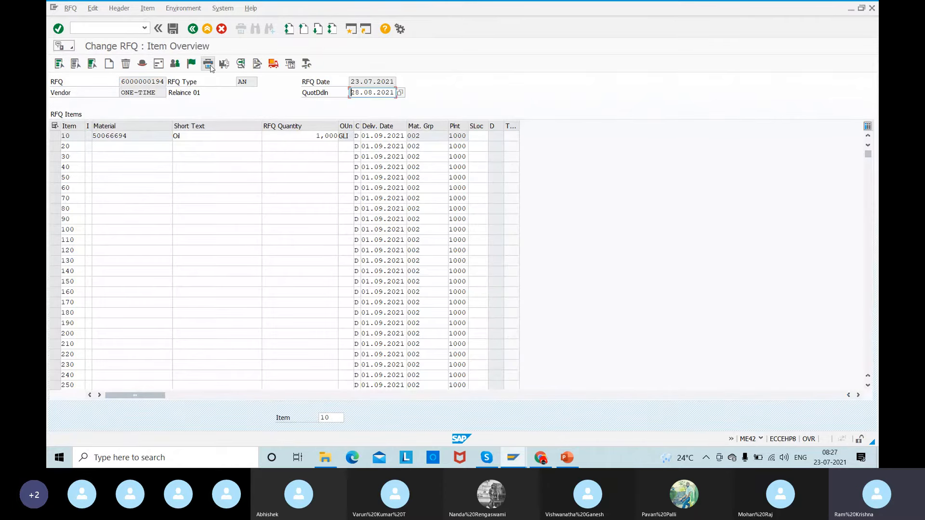
pyautogui.click(208, 64)
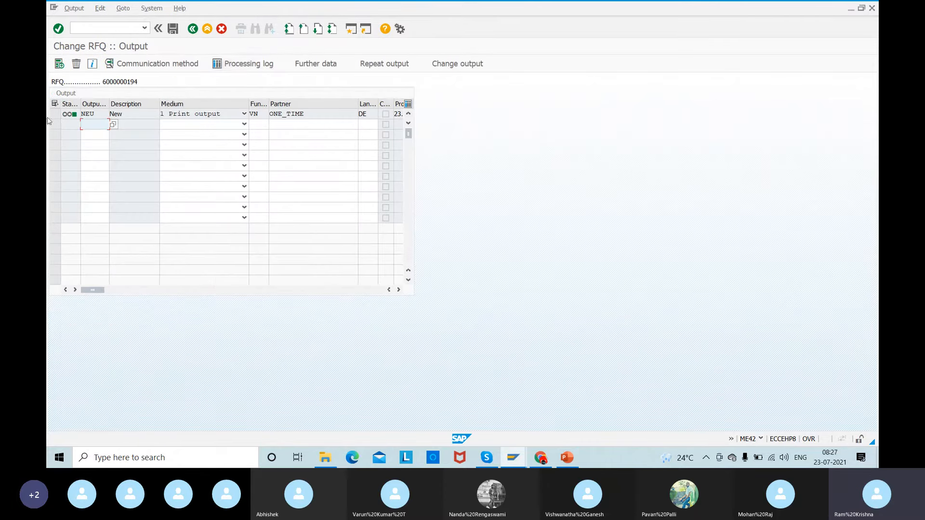
pyautogui.moveTo(66, 116)
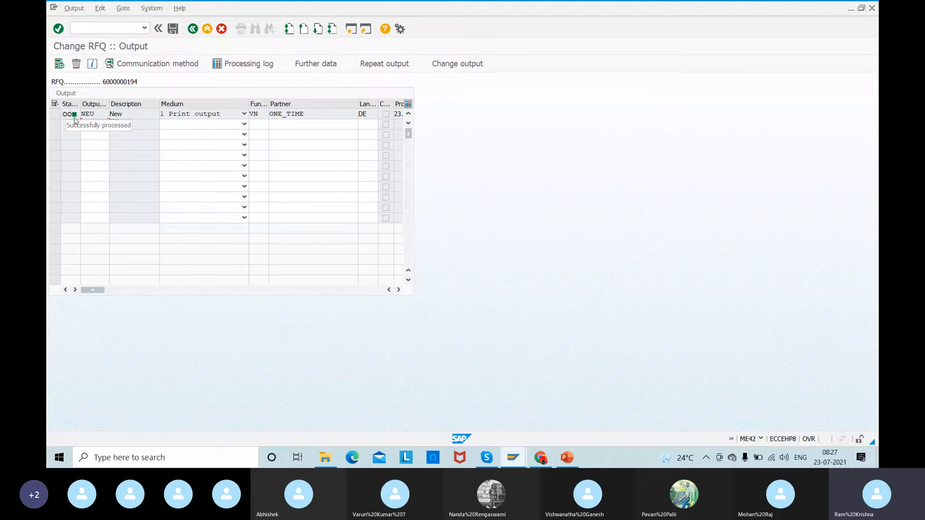
pyautogui.click(193, 29)
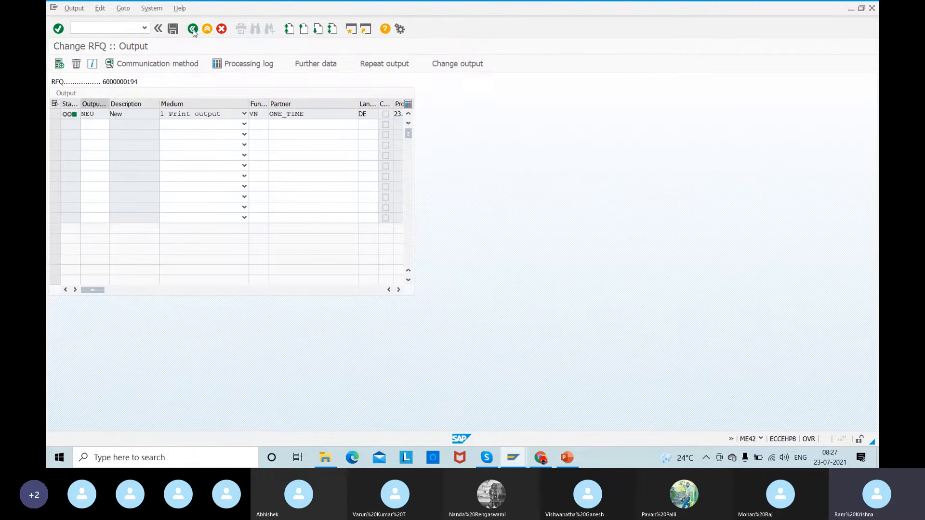
# - Copy the RFQ's document number and open the Message Output selection with transaction ME9A
pyautogui.click(80, 30)
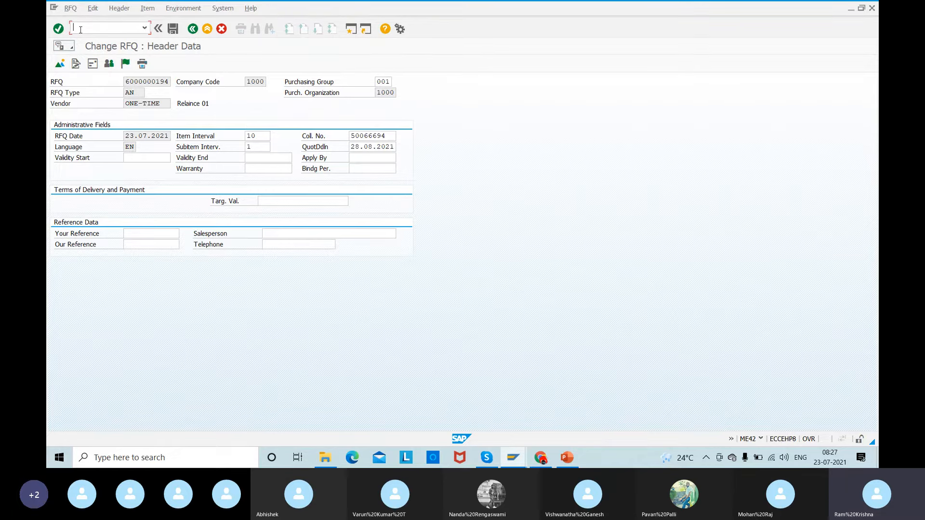
pyautogui.write('/')
pyautogui.write('n,')
pyautogui.write('m')
pyautogui.write('e9a')
pyautogui.click(127, 83)
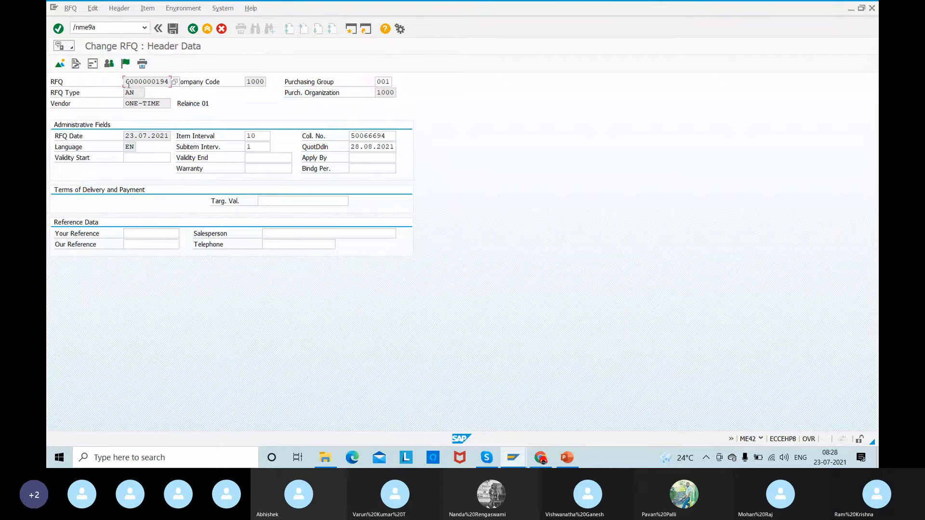
pyautogui.moveTo(129, 85); pyautogui.dragTo(208, 88)
pyautogui.press('Return')
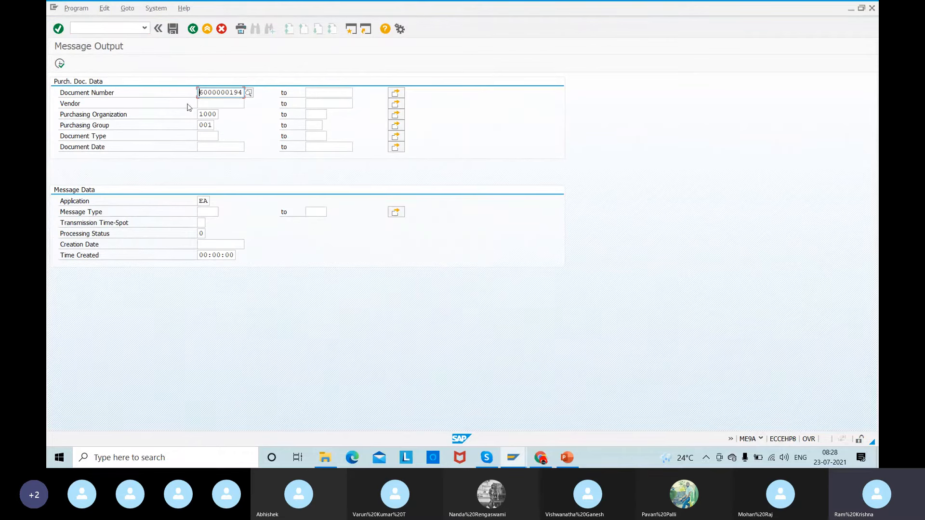
# - Open transaction ME4M in a new session and list the purchasing documents for material 50066694 at plant 1000
pyautogui.click(83, 27)
pyautogui.write('/ome4m')
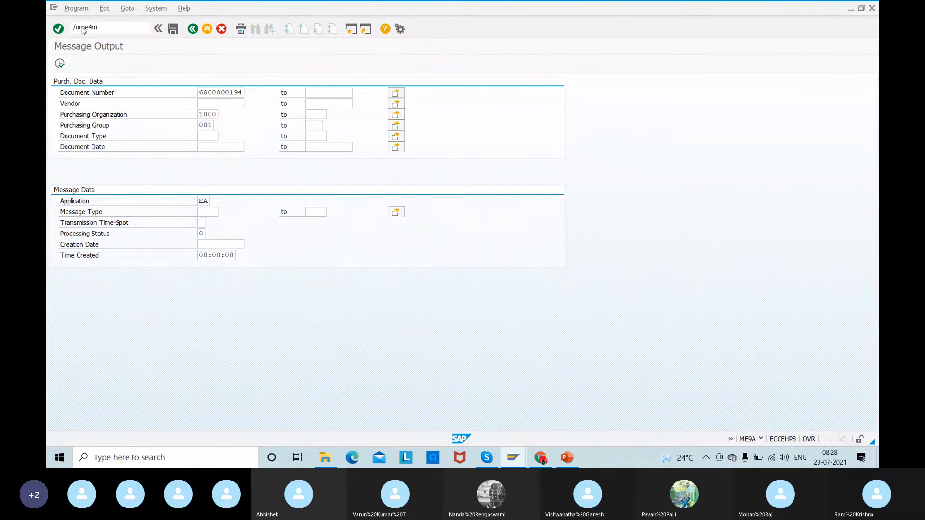
pyautogui.press('Return')
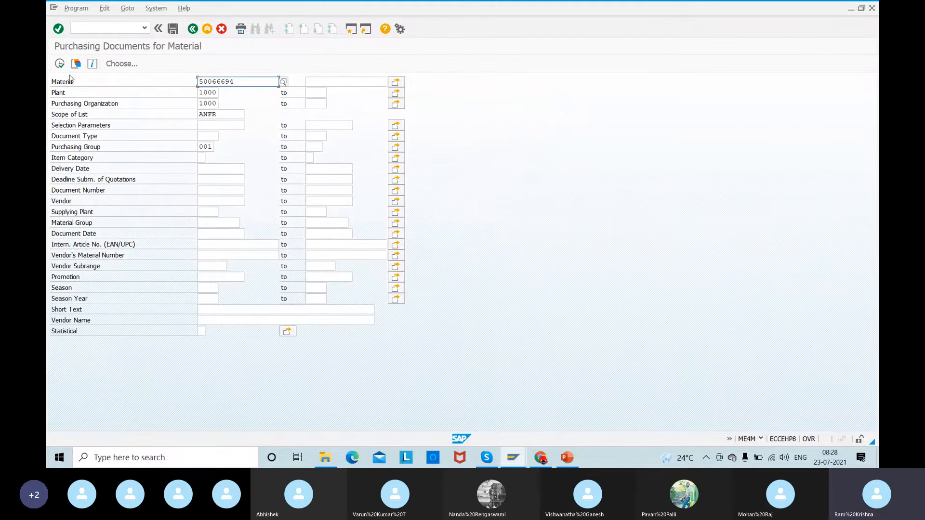
pyautogui.click(60, 65)
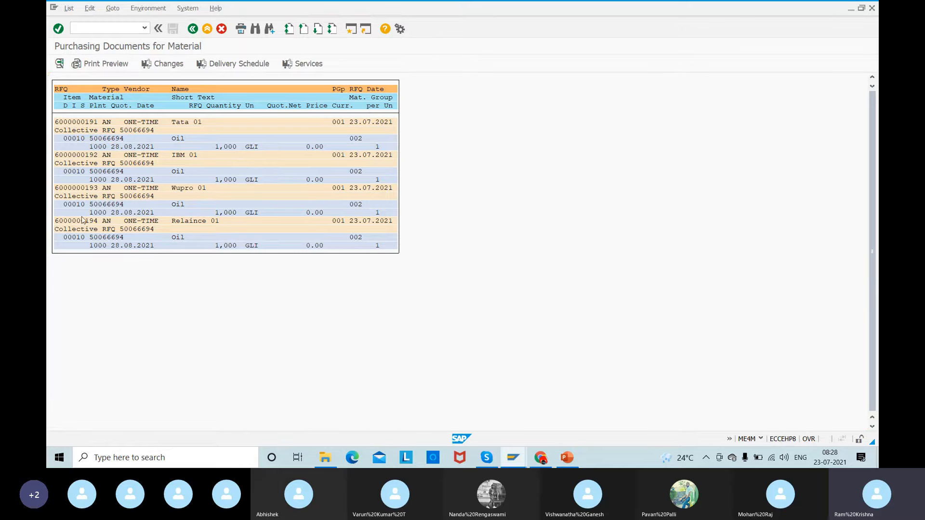
# - Return to the Message Output session and set the document number to Tata 01's RFQ
pyautogui.hotkey('alt', 'Tab')
pyautogui.hotkey('alt', 'Tab')
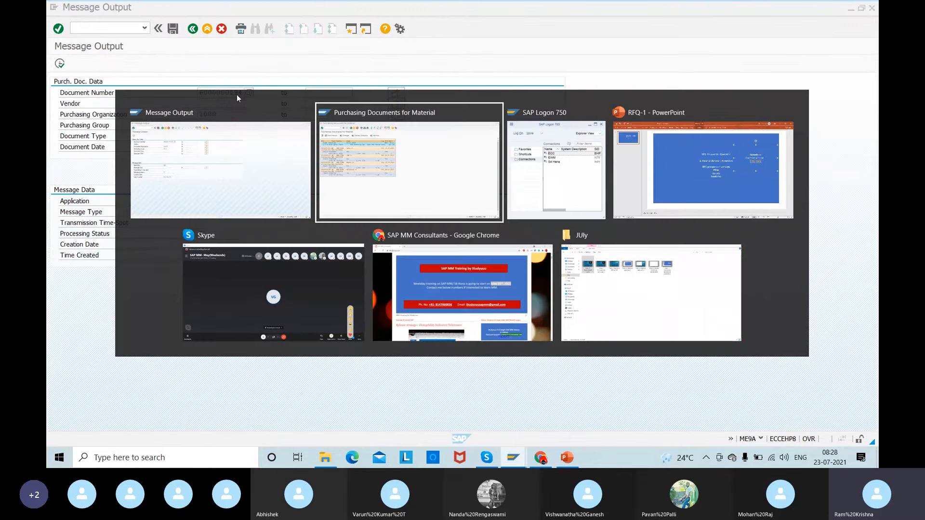
pyautogui.press('Escape')
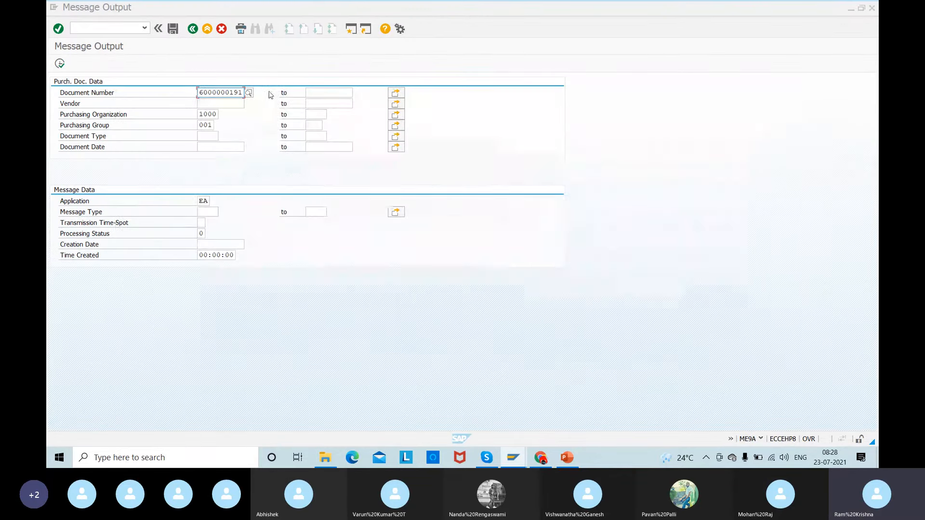
pyautogui.click(270, 116)
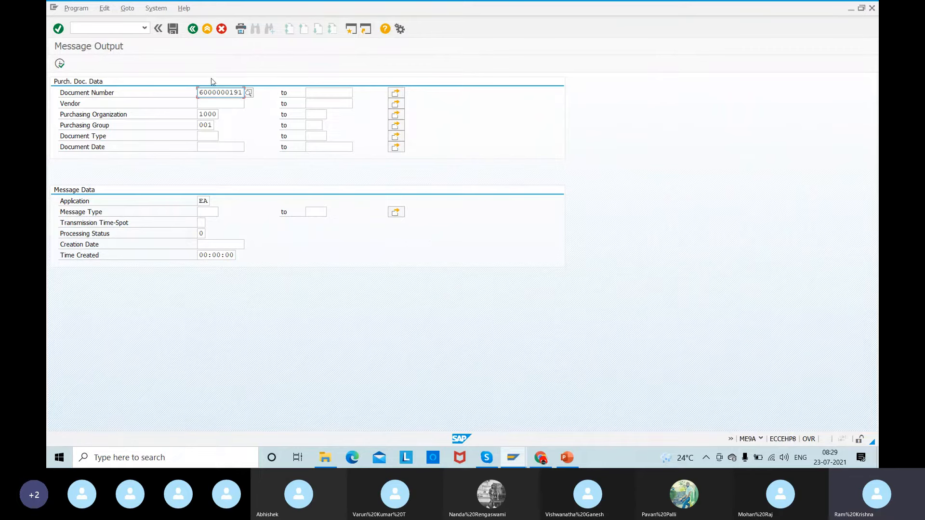
# - Run the message selection for Tata 01's RFQ, and rerun it for Relaince 01's RFQ without a purchasing organization or purchasing group
pyautogui.click(59, 64)
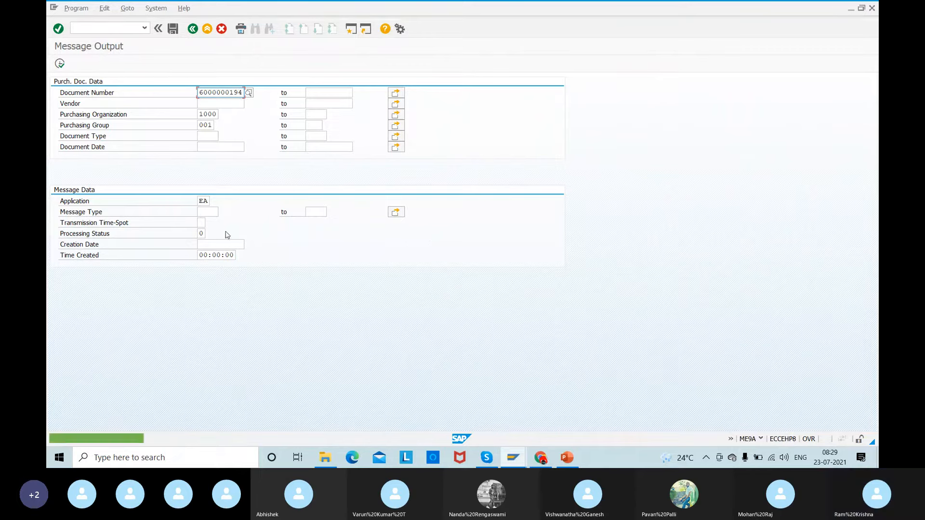
pyautogui.click(199, 114)
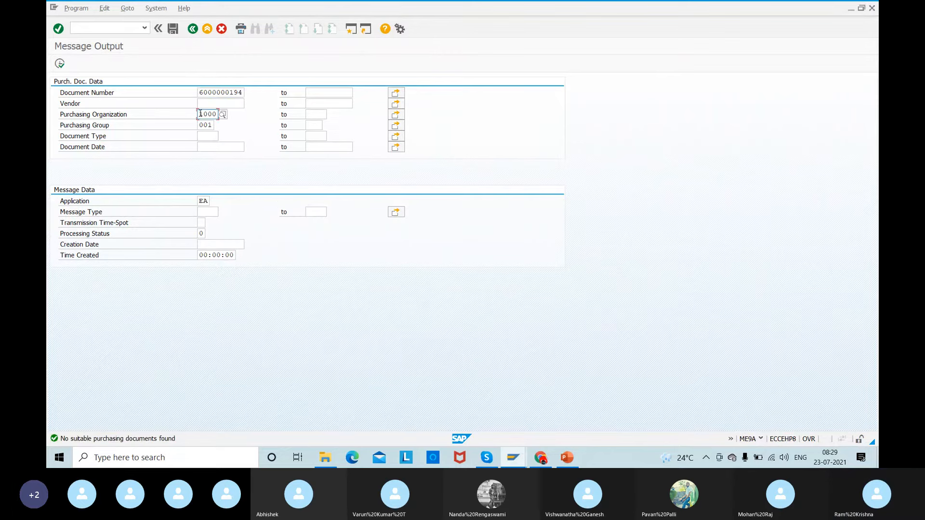
pyautogui.doubleClick(200, 125)
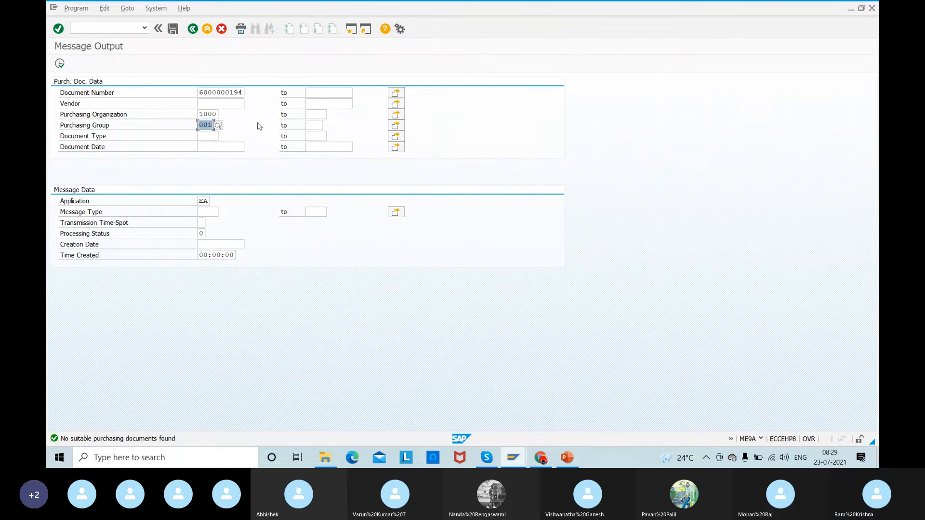
pyautogui.write('=')
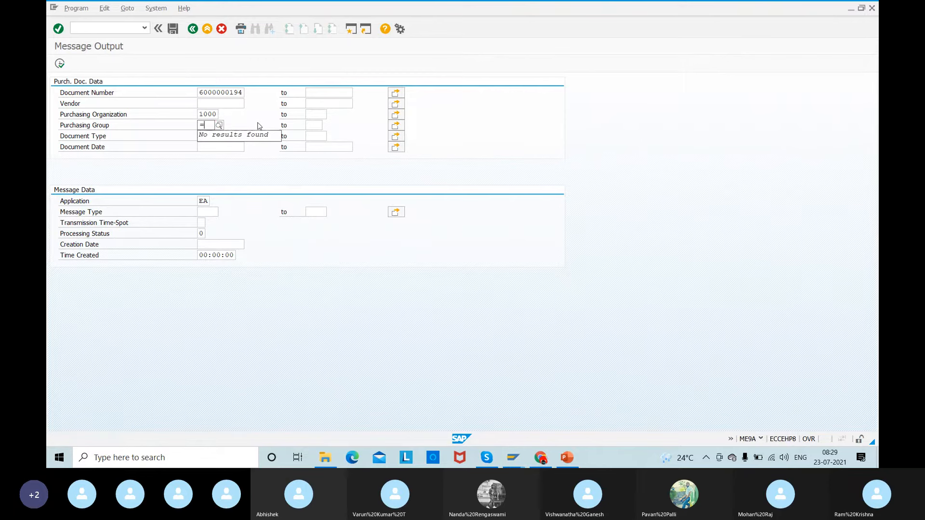
pyautogui.press('BackSpace')
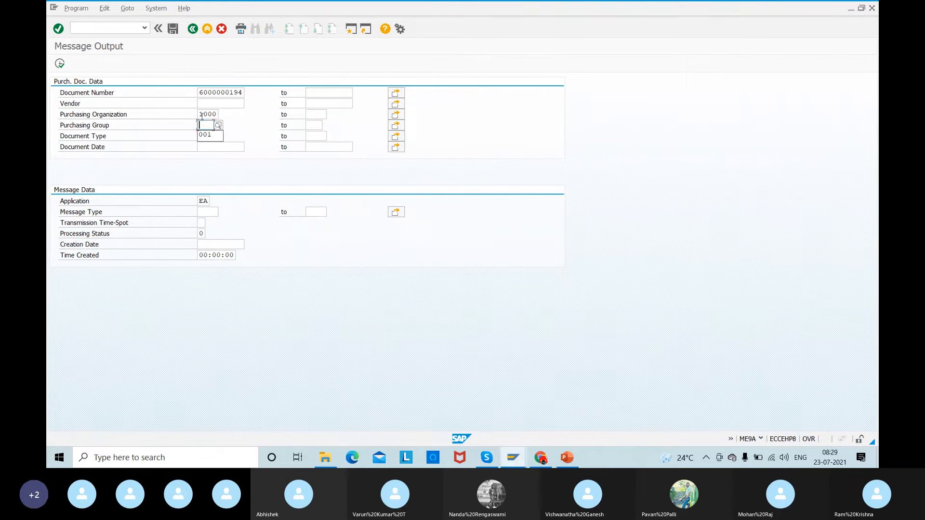
pyautogui.hotkey('shift', 'Tab')
pyautogui.press('BackSpace')
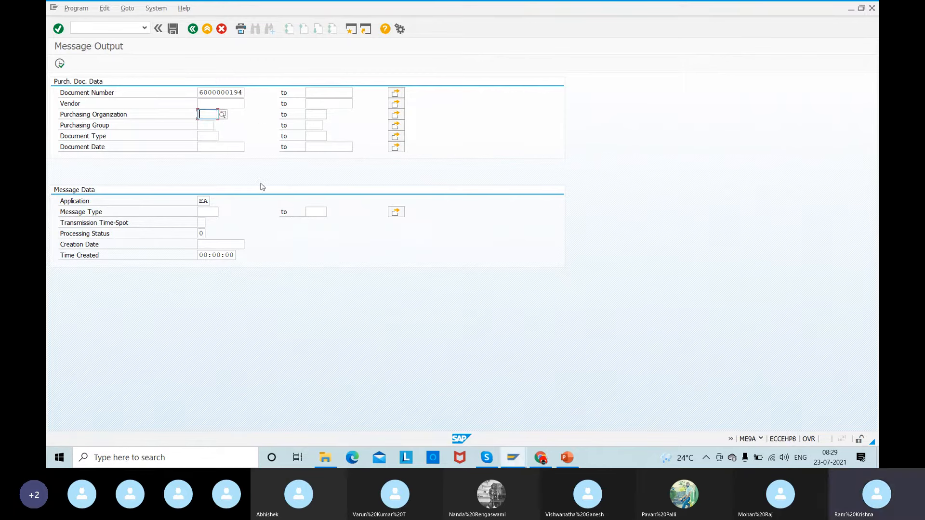
pyautogui.click(59, 63)
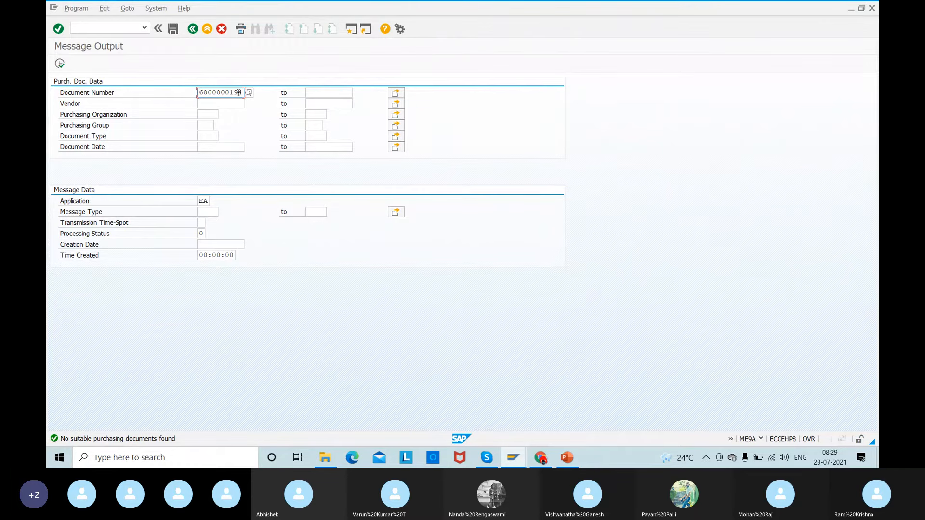
# - Set the document number to IBM 01's RFQ and run the message selection
pyautogui.hotkey('alt', 'Tab')
pyautogui.hotkey('alt', 'Tab')
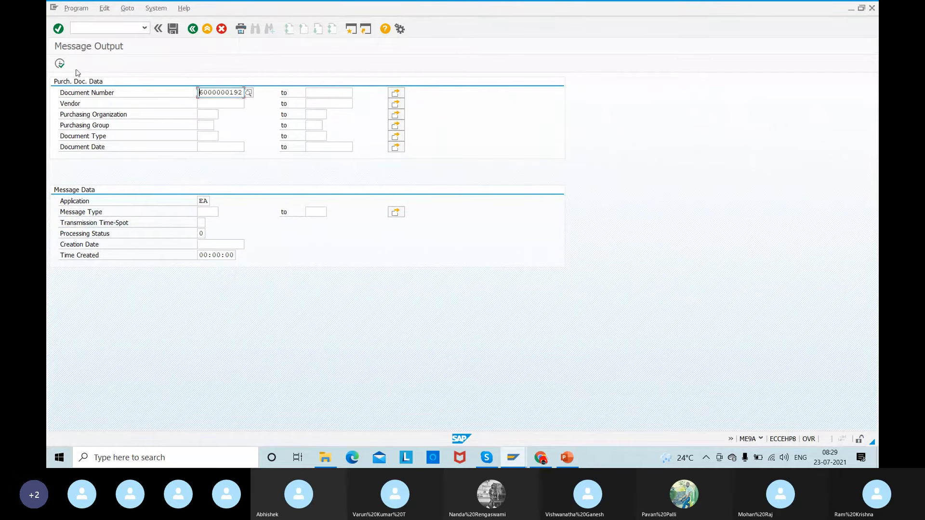
pyautogui.click(60, 65)
# - Check the RFQ list for material 50066694, and run the message selection for Wupro 01's RFQ
pyautogui.hotkey('alt', 'Tab')
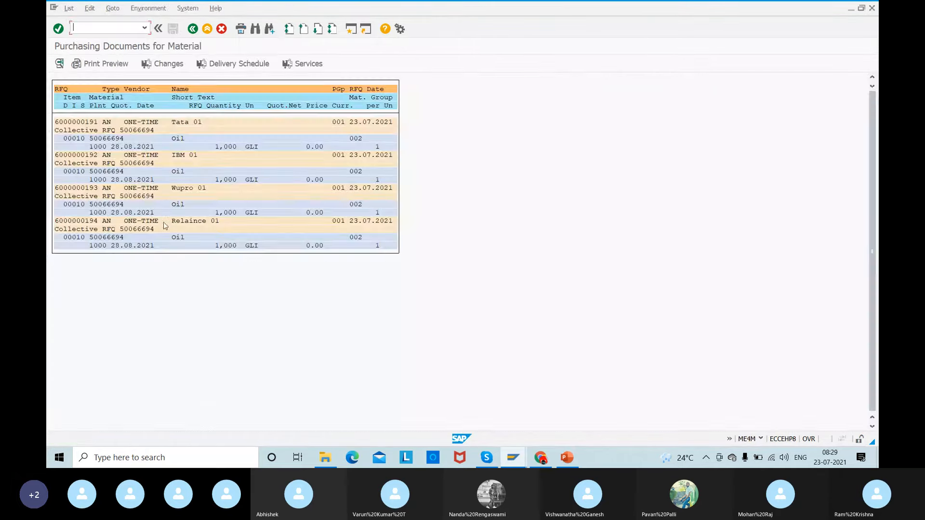
pyautogui.hotkey('alt', 'Tab')
pyautogui.click(241, 93)
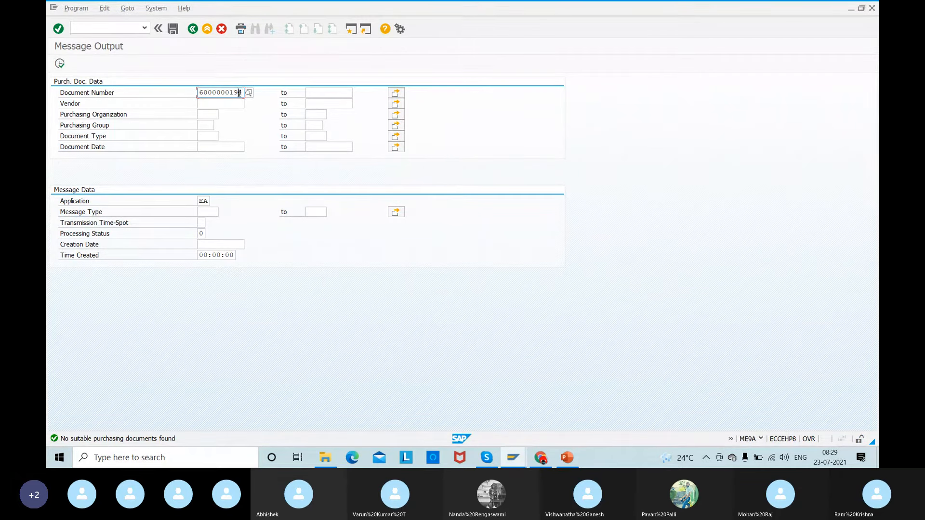
pyautogui.press('BackSpace')
pyautogui.write('3')
pyautogui.click(283, 96)
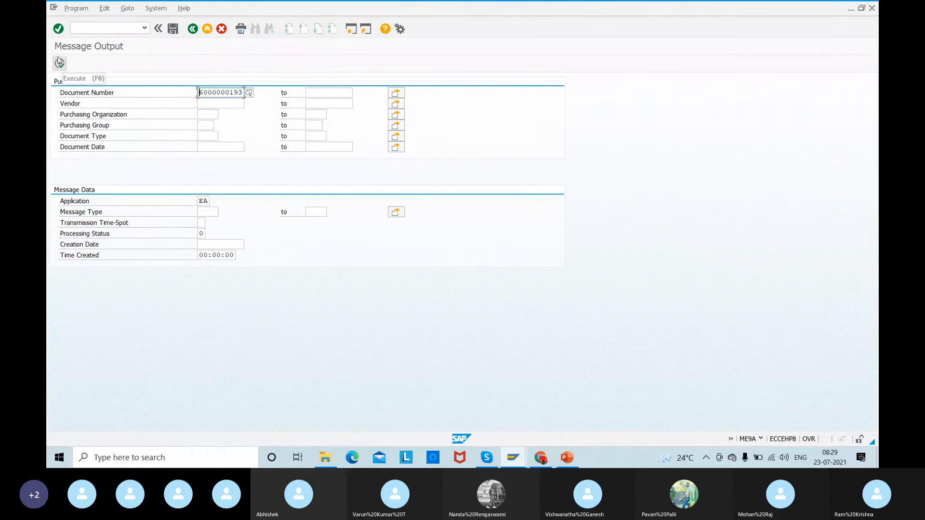
pyautogui.click(59, 63)
# - Clear the document number and run the message selection for vendor ONE-TIME
pyautogui.click(213, 103)
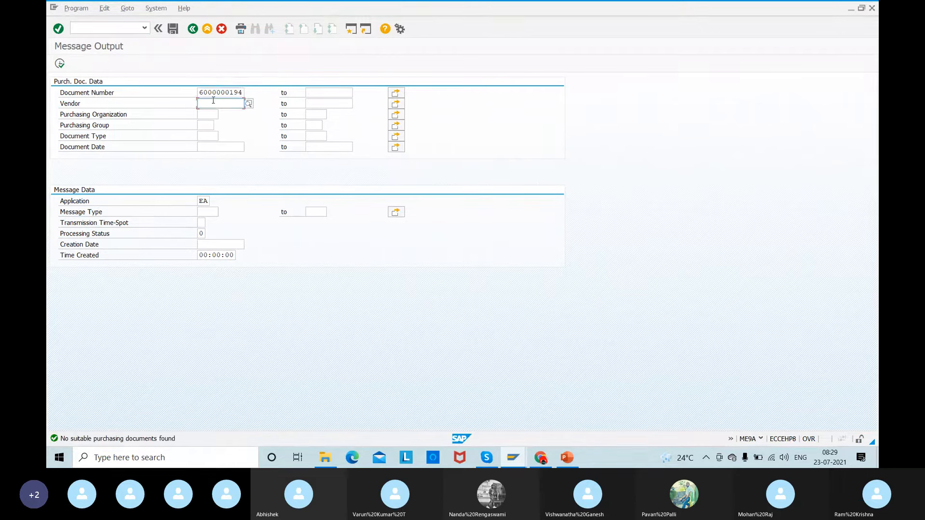
pyautogui.doubleClick(199, 92)
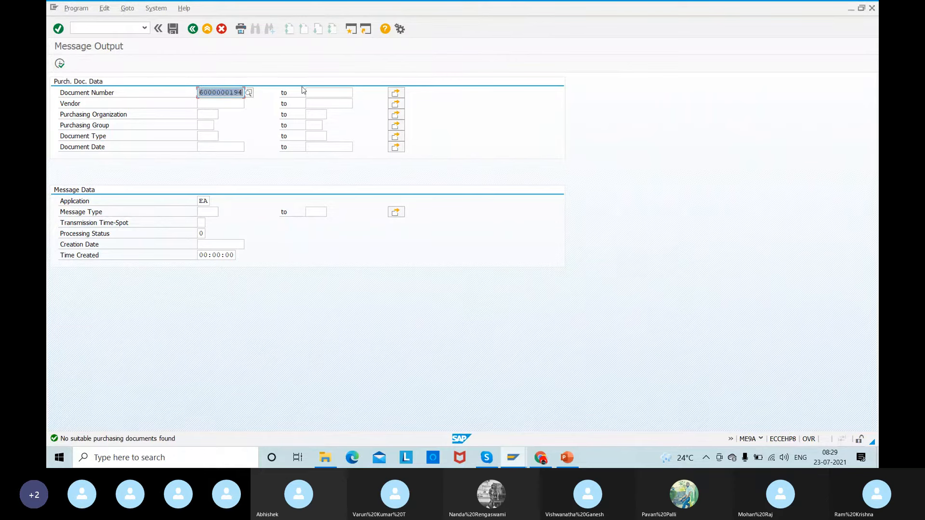
pyautogui.press('Delete')
pyautogui.click(223, 103)
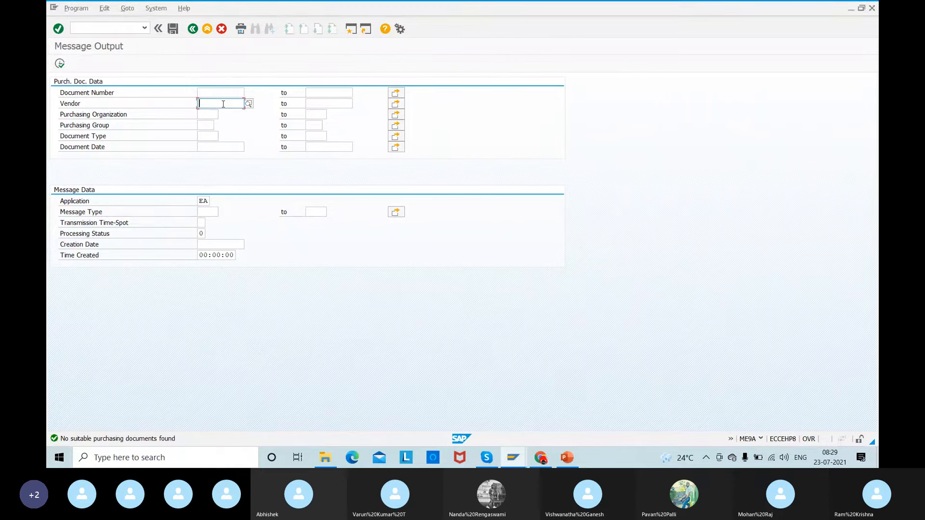
pyautogui.write('ON')
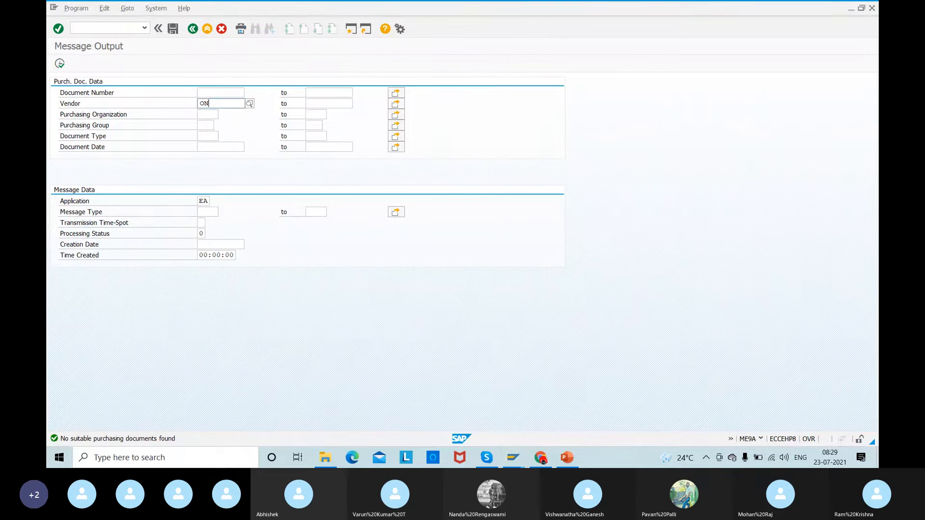
pyautogui.write('E-TIME')
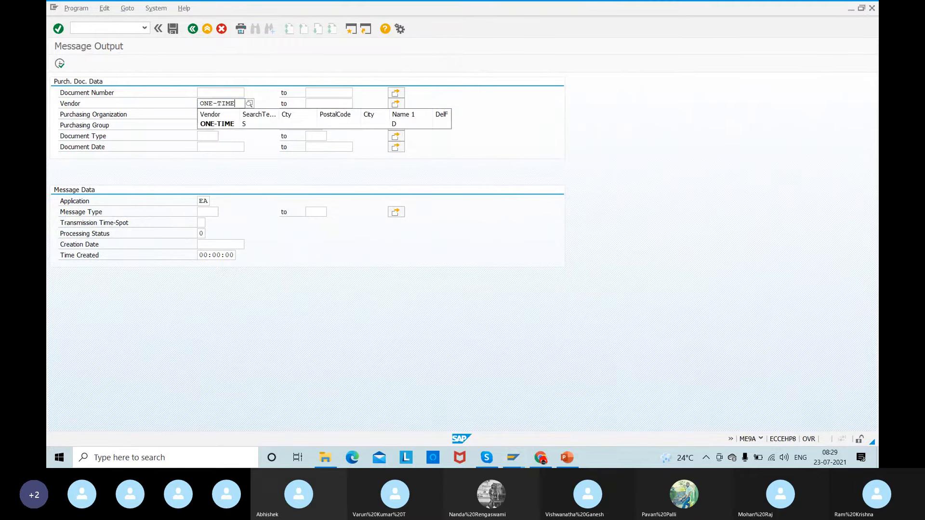
pyautogui.press('Return')
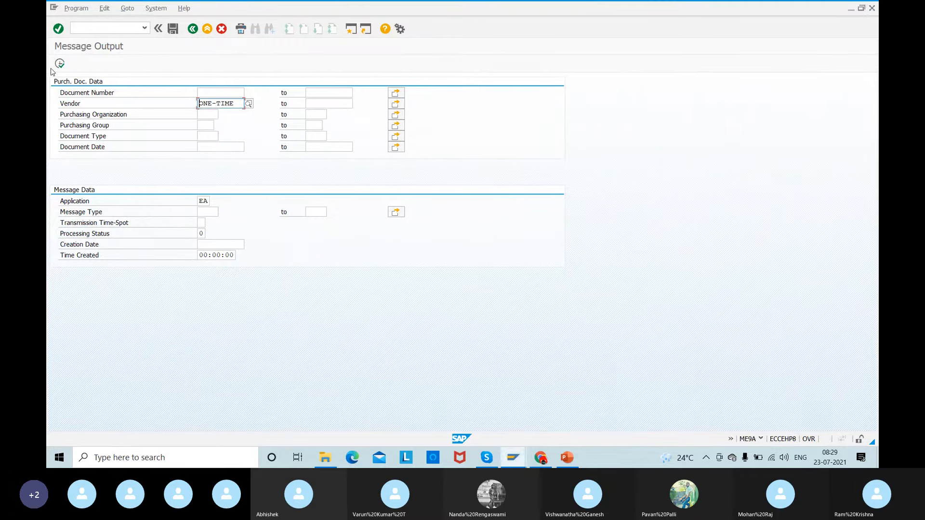
pyautogui.click(56, 70)
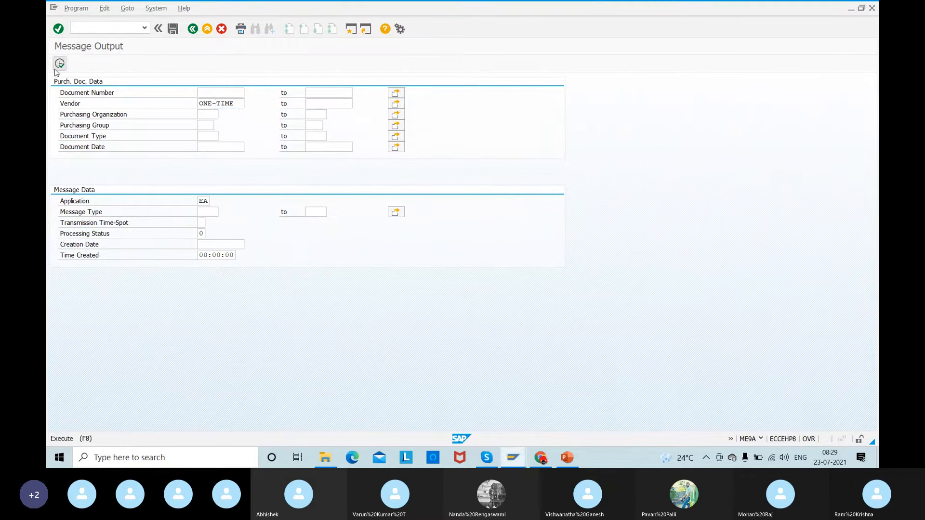
# - Go back to the ME4M list and examine the output records of Tata 01's and IBM 01's RFQs
pyautogui.click(82, 32)
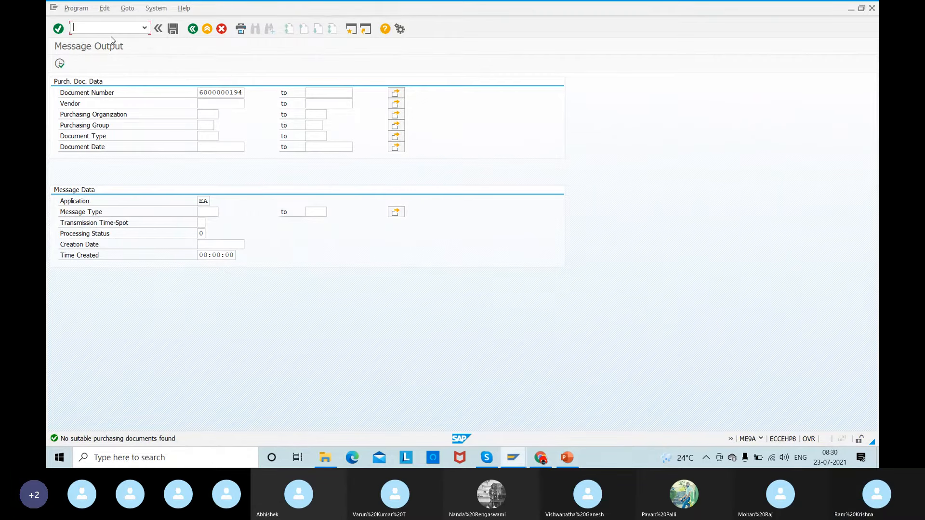
pyautogui.press('F3')
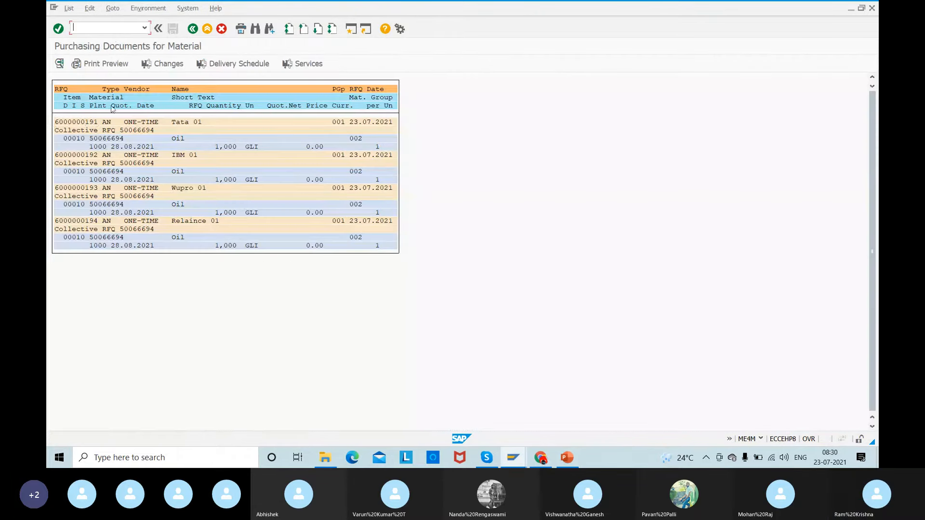
pyautogui.doubleClick(92, 122)
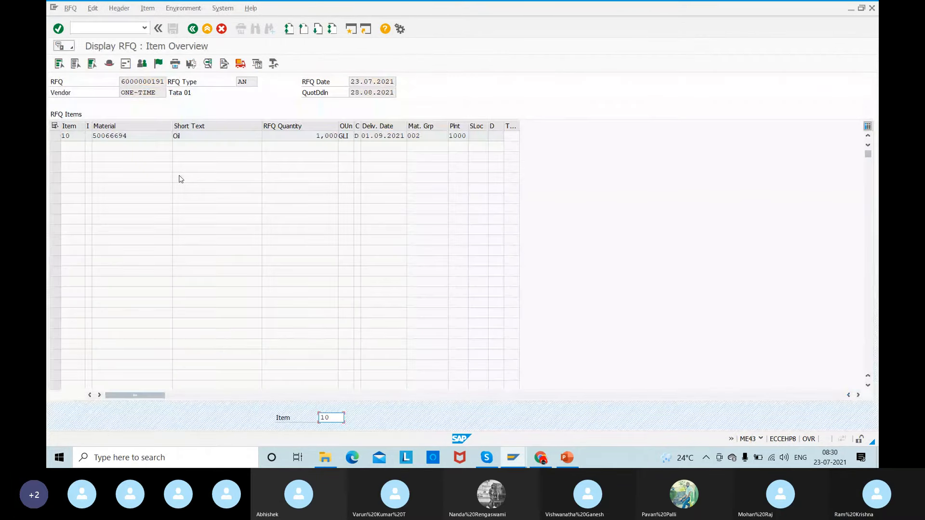
pyautogui.click(176, 66)
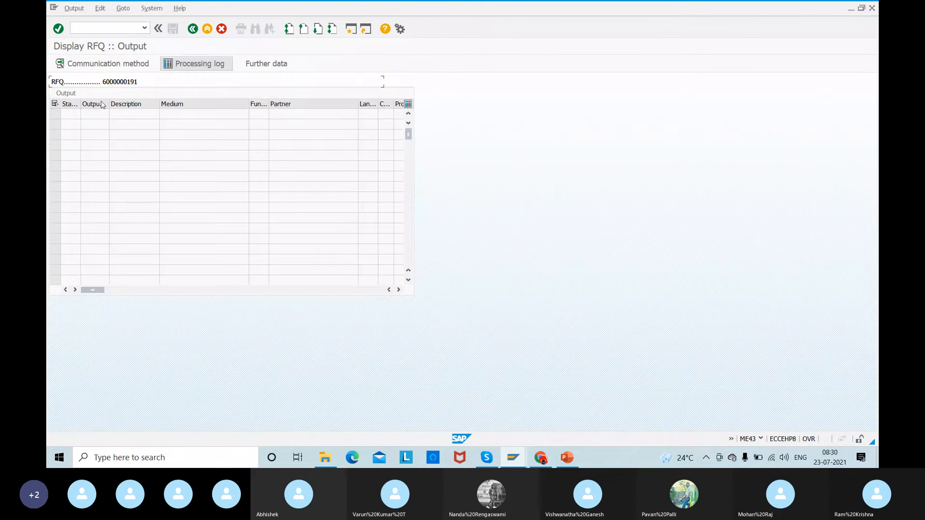
pyautogui.click(192, 29)
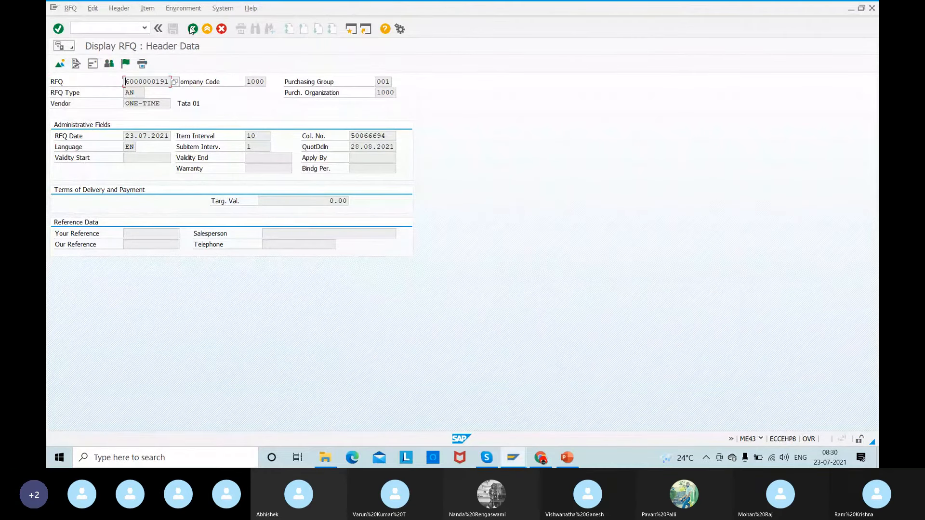
pyautogui.click(193, 29)
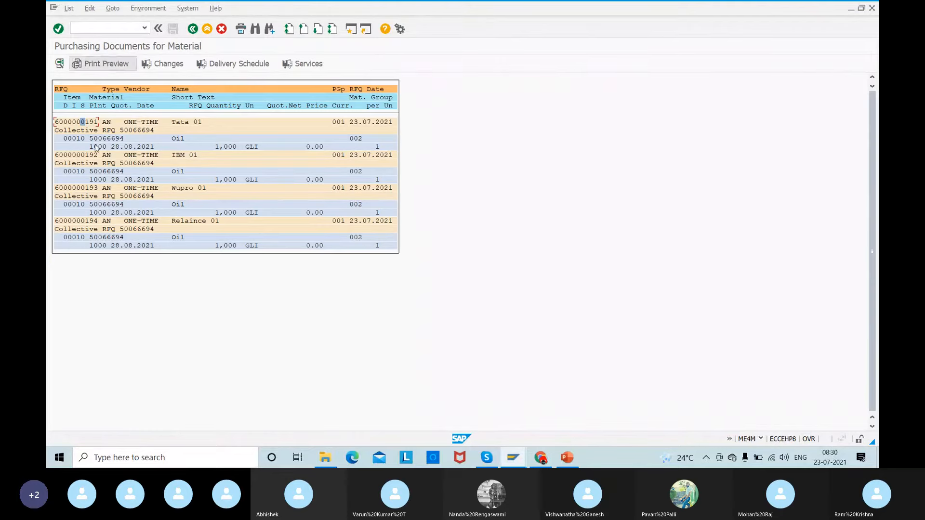
pyautogui.doubleClick(77, 155)
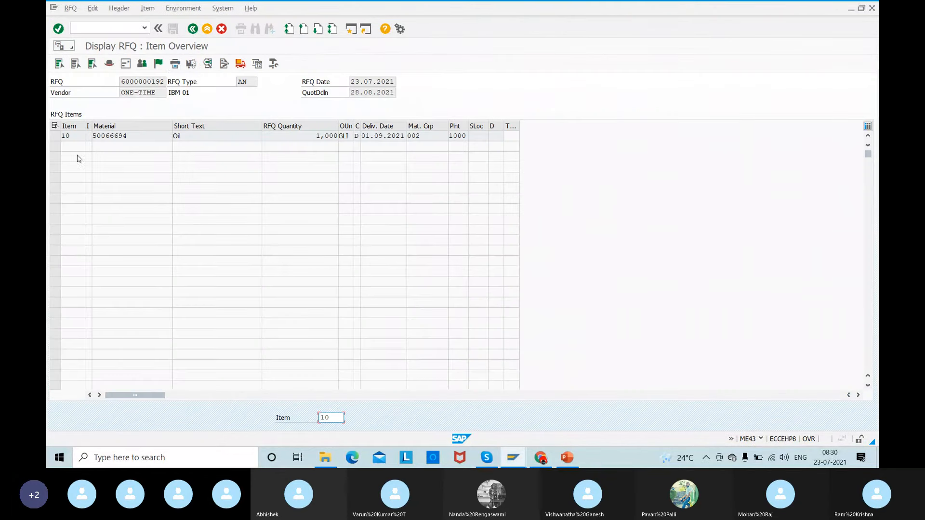
pyautogui.click(174, 63)
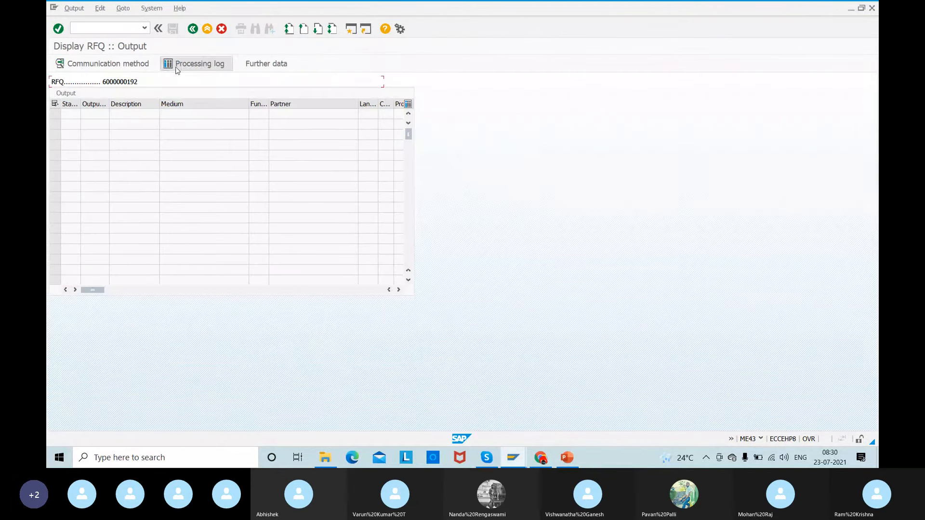
# - Open IBM 01's RFQ for changing with transaction ME42 and display its output messages
pyautogui.click(80, 28)
pyautogui.write('/')
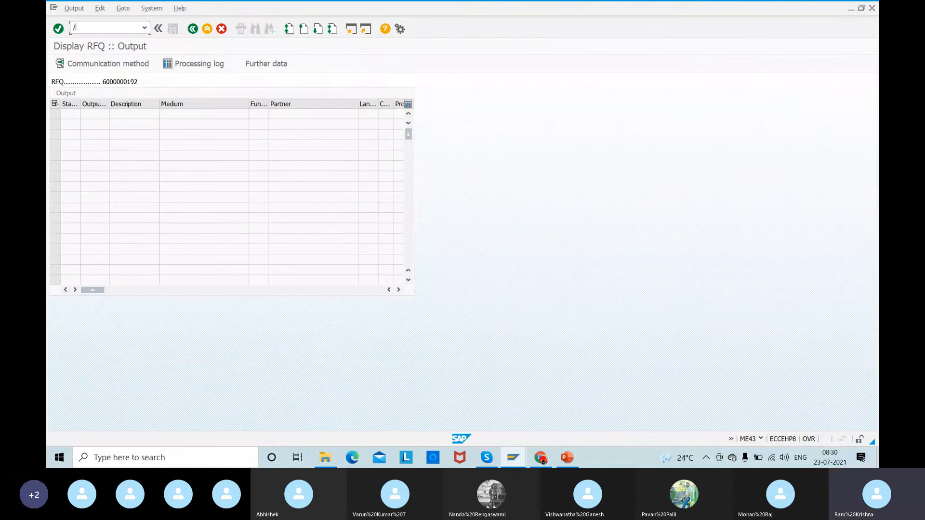
pyautogui.write('nme4')
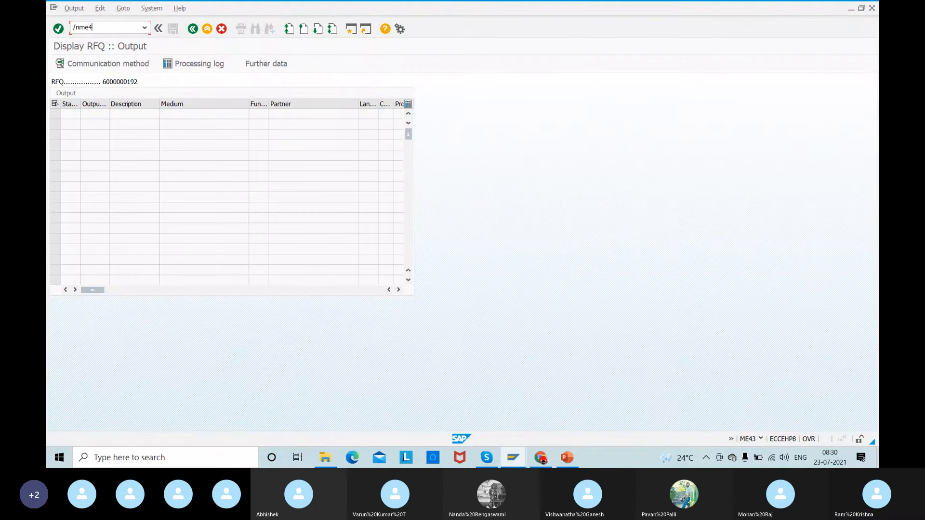
pyautogui.press('Return')
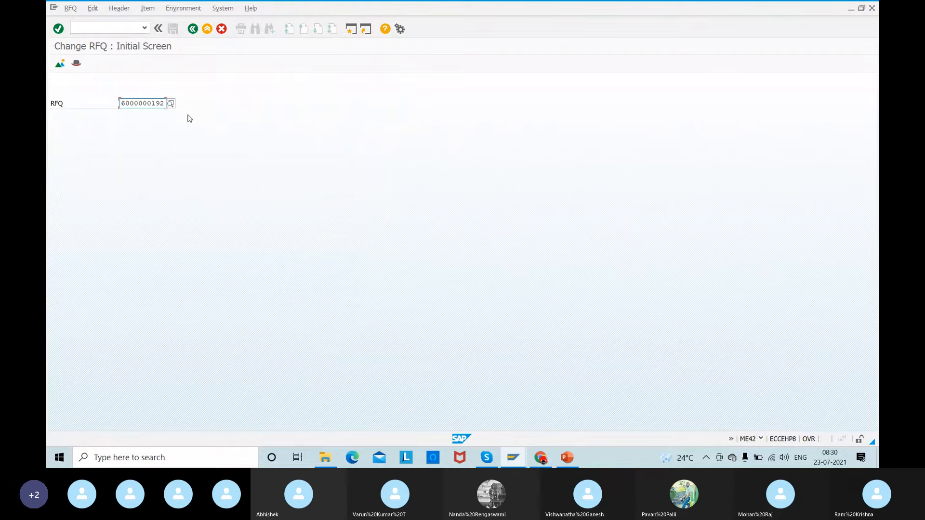
pyautogui.press('Return')
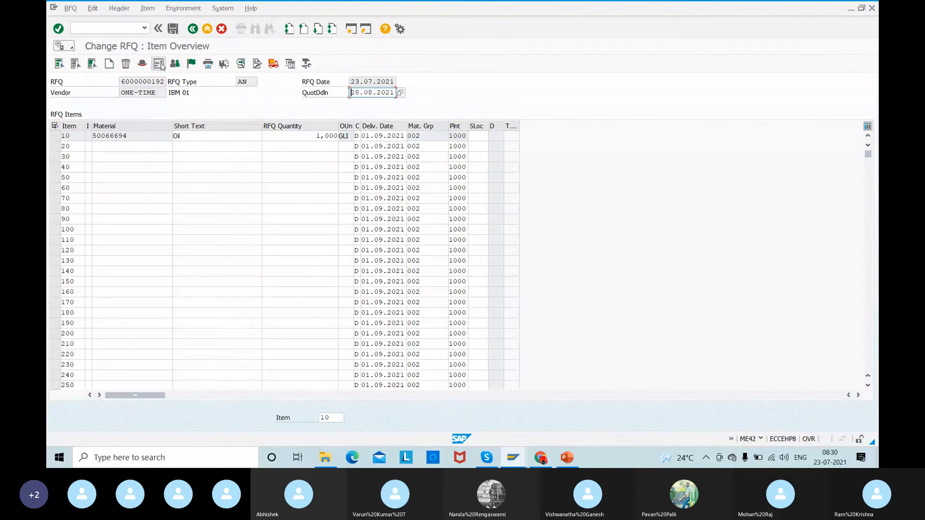
pyautogui.click(207, 66)
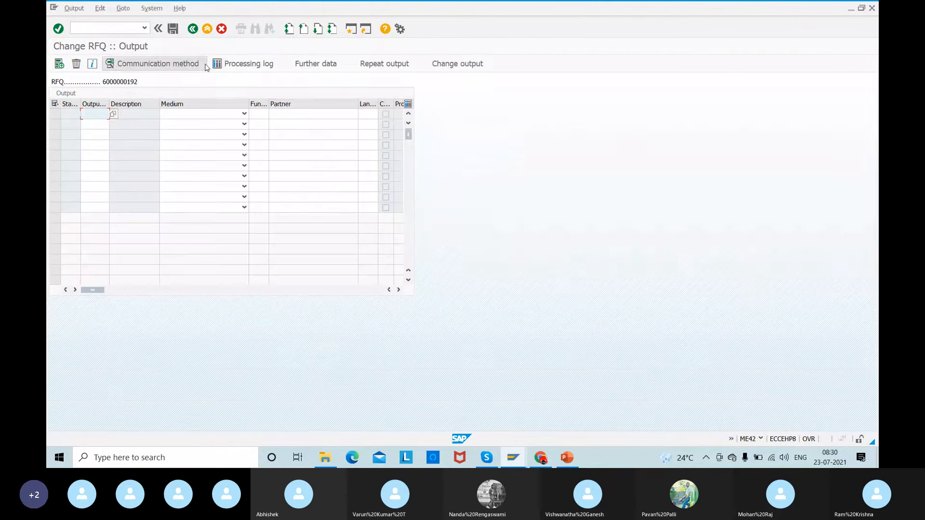
# - Enter a NEU output record for IBM 01's RFQ with medium Print output, function VN, partner ONE-TIME and language EN
pyautogui.click(113, 115)
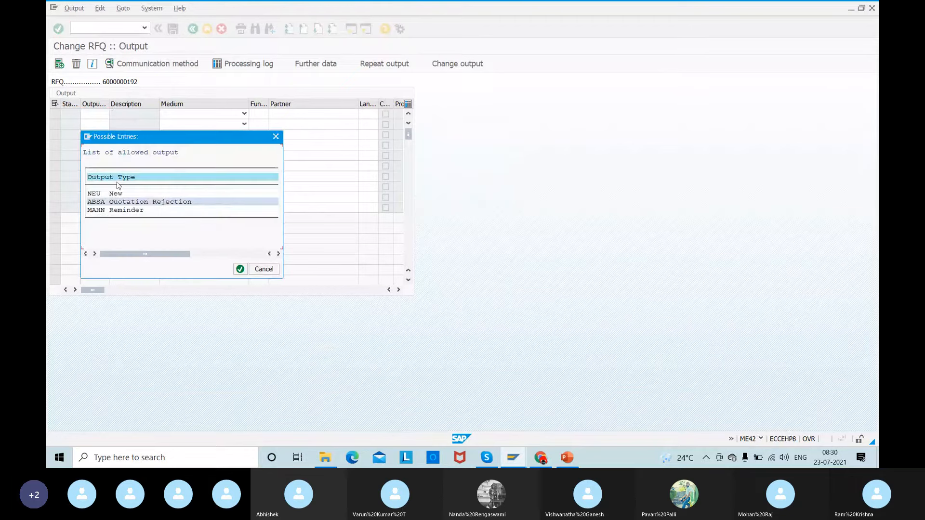
pyautogui.doubleClick(94, 194)
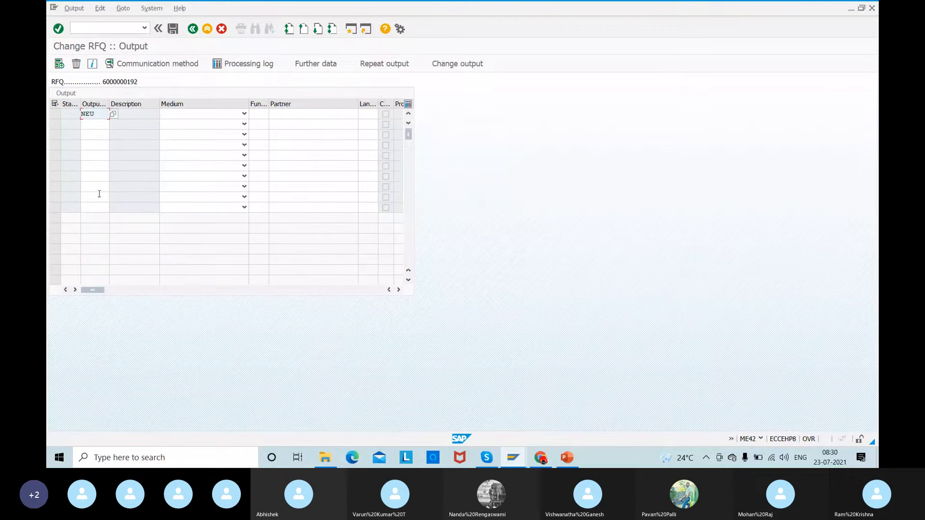
pyautogui.click(201, 113)
pyautogui.click(207, 121)
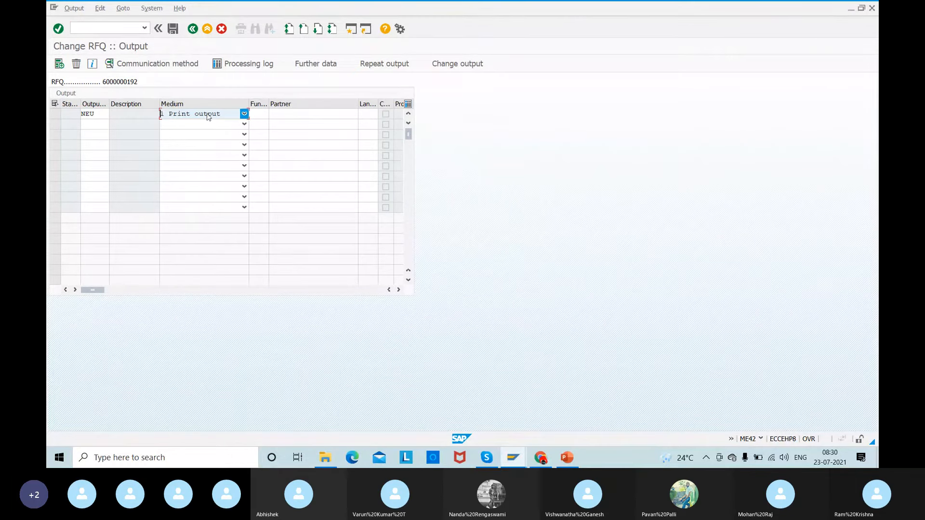
pyautogui.click(258, 115)
pyautogui.write('VN')
pyautogui.press('Tab')
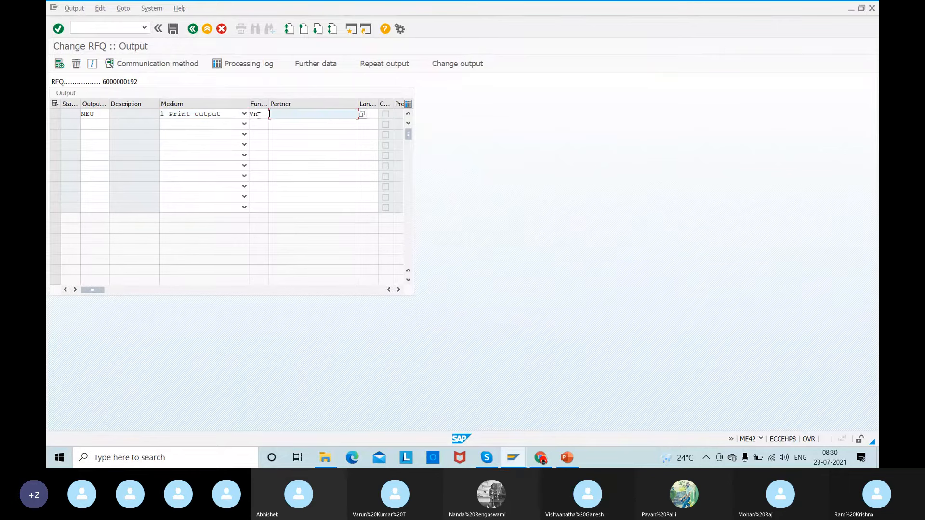
pyautogui.write('ONE-TIME')
pyautogui.press('Tab')
pyautogui.write('EN')
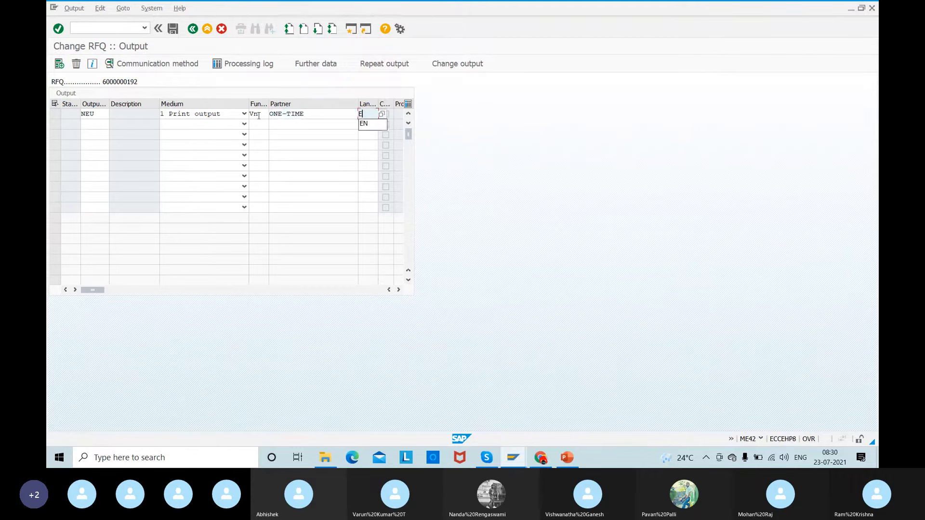
# - Set the logical destination of IBM 01's NEU output record to LP01 and save the RFQ
pyautogui.press('Return')
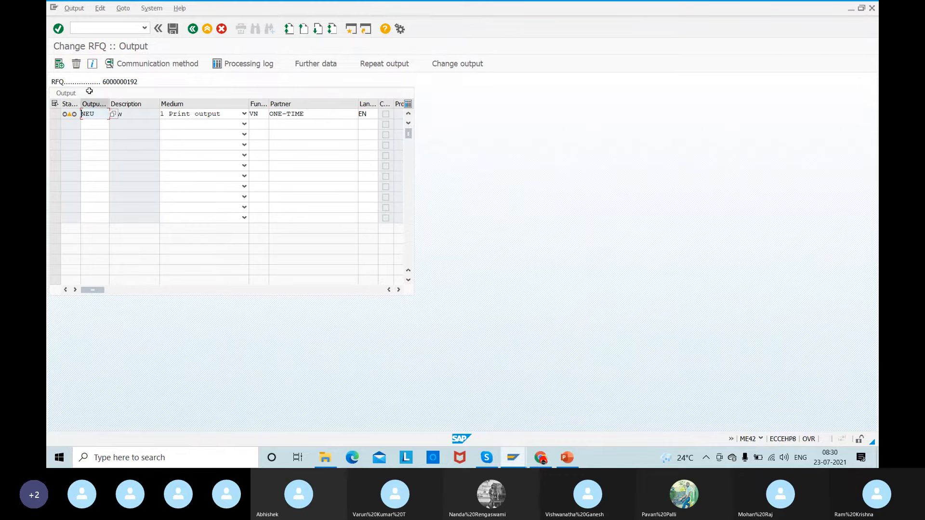
pyautogui.click(149, 67)
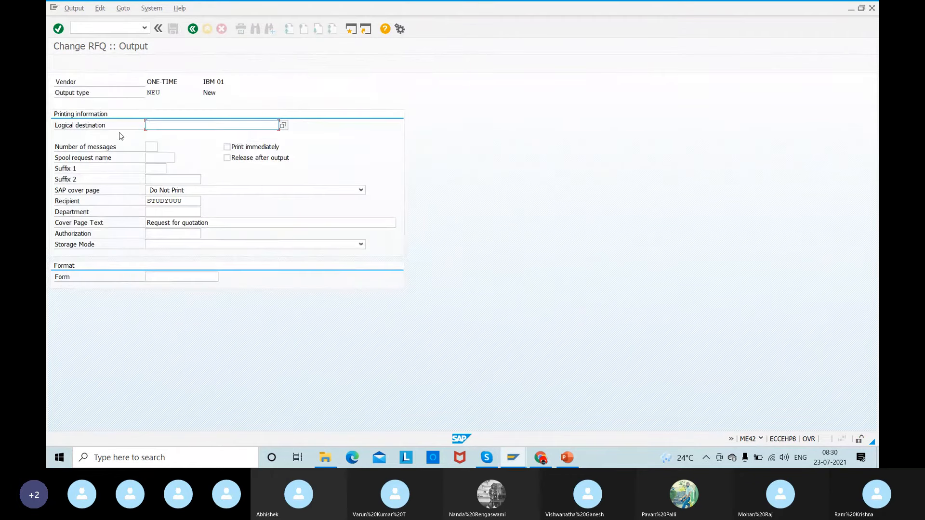
pyautogui.write('Lp01\\')
pyautogui.press('BackSpace')
pyautogui.press('Return')
pyautogui.click(192, 29)
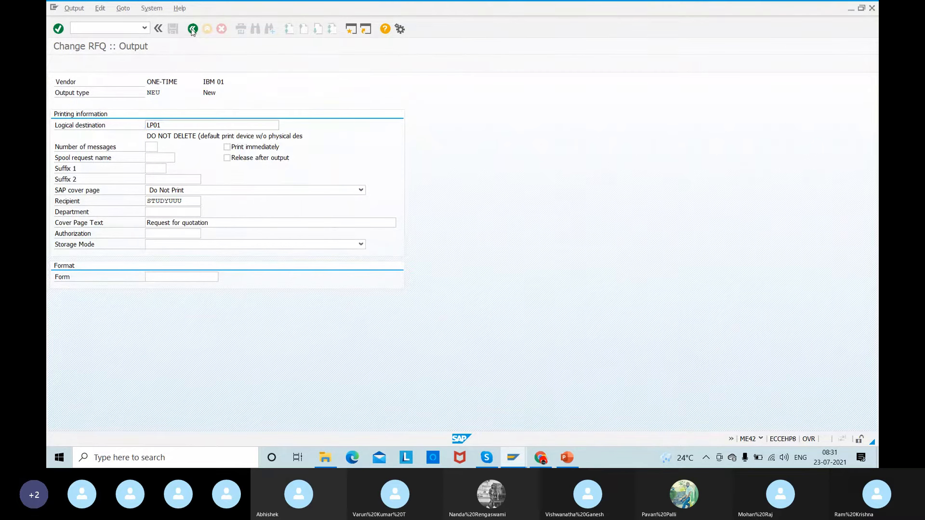
pyautogui.click(172, 29)
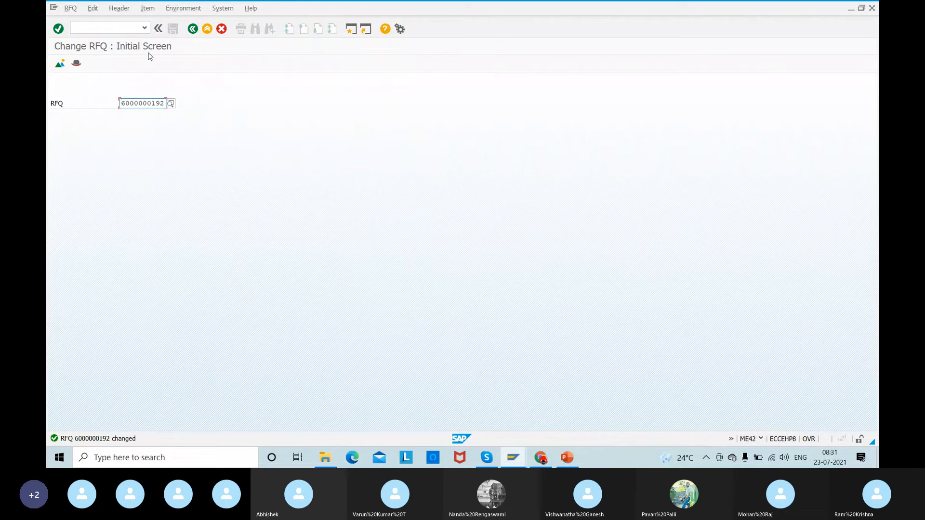
# - Display IBM 01's RFQ with transaction ME43 and check the status of its output record
pyautogui.click(105, 26)
pyautogui.write('/nme43')
pyautogui.press('Return')
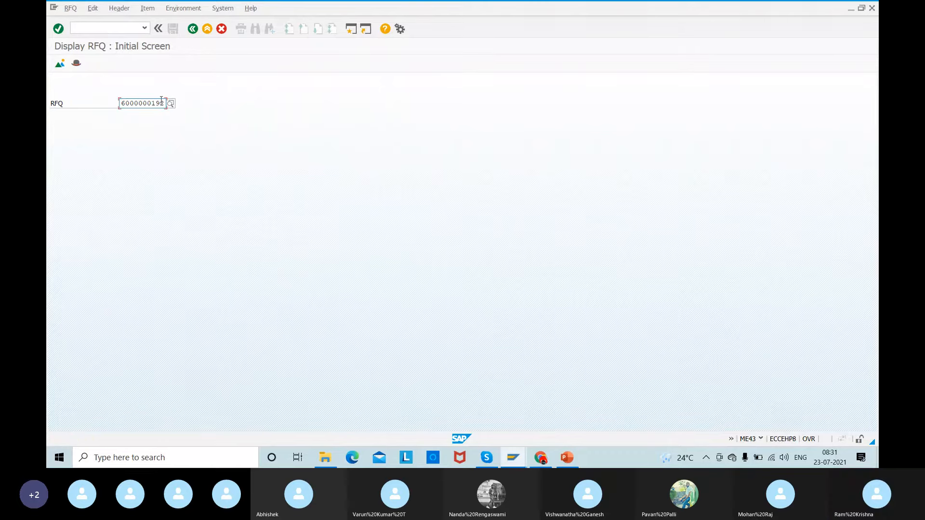
pyautogui.press('Return')
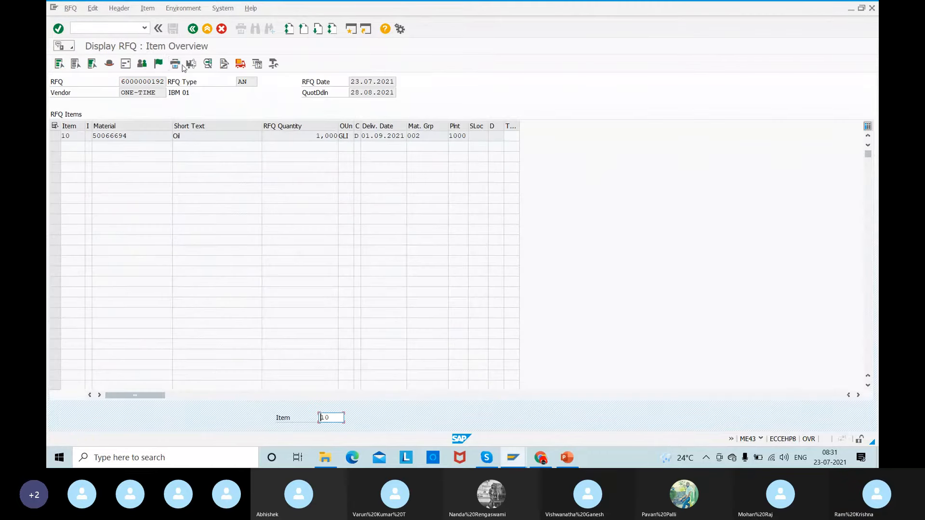
pyautogui.click(176, 66)
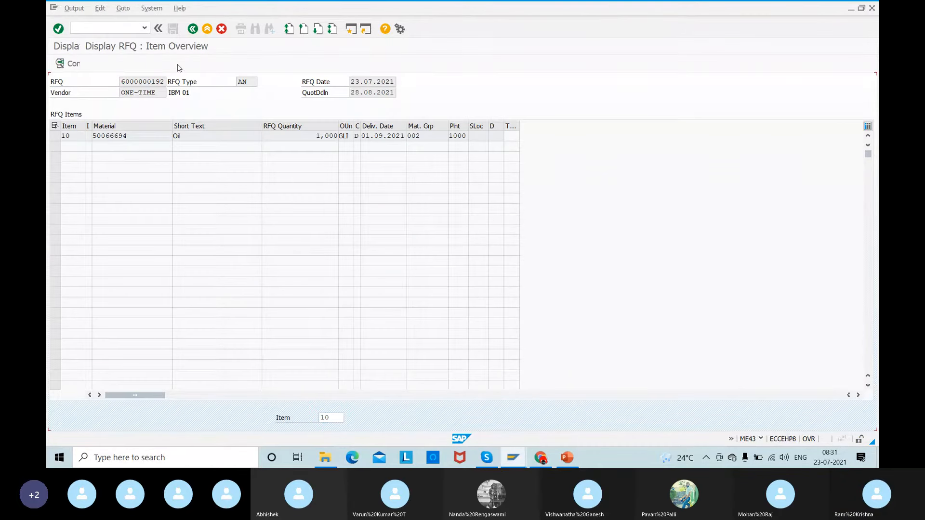
pyautogui.moveTo(76, 111)
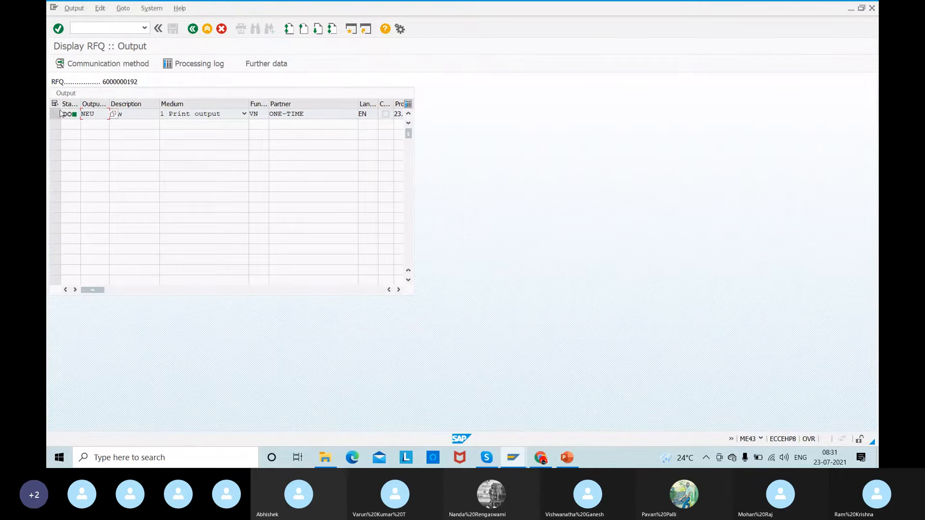
pyautogui.click(192, 29)
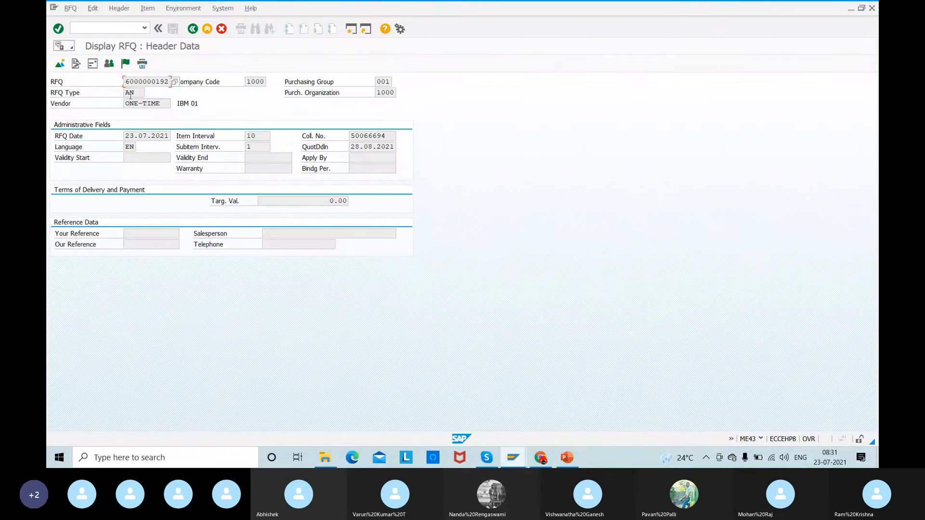
# - Copy IBM 01's RFQ number from the header data and run the ME9A message selection for it
pyautogui.moveTo(127, 84); pyautogui.dragTo(187, 79)
pyautogui.hotkey('ctrl', 'c')
pyautogui.click(105, 32)
pyautogui.hotkey('alt', 'Tab')
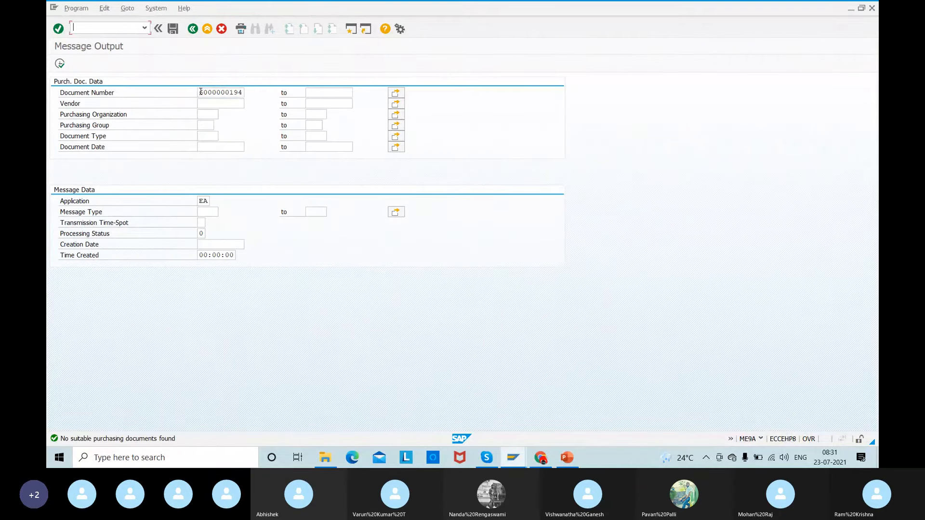
pyautogui.doubleClick(201, 91)
pyautogui.hotkey('ctrl', 'v')
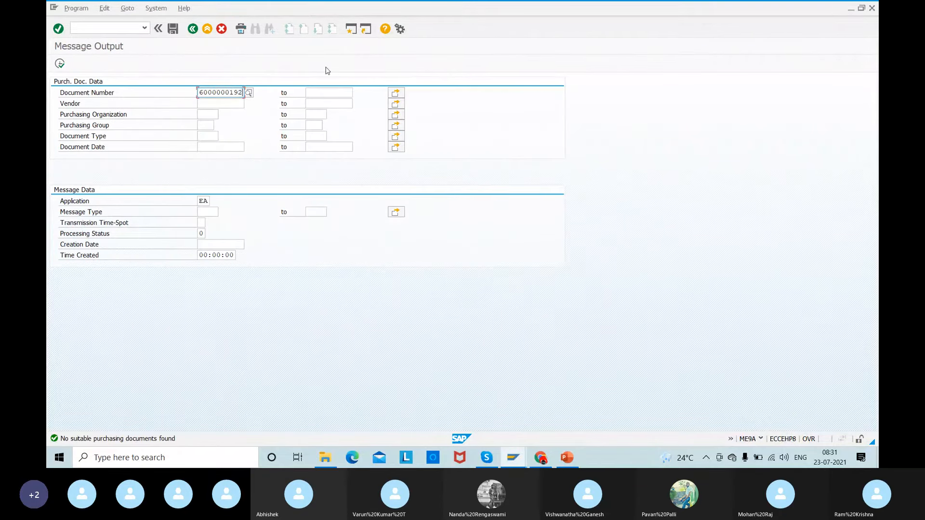
pyautogui.click(60, 63)
# - Limit the message selection to document type AN and run it again
pyautogui.click(202, 137)
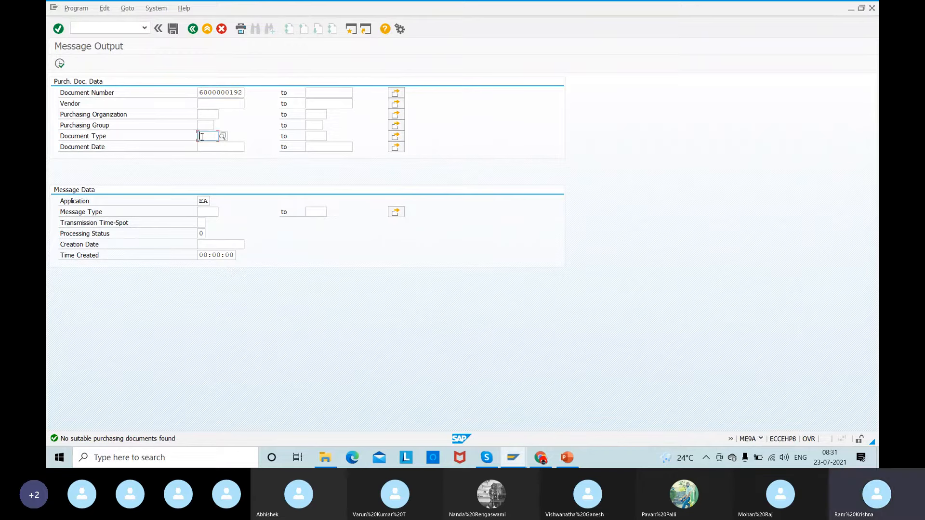
pyautogui.write('AN')
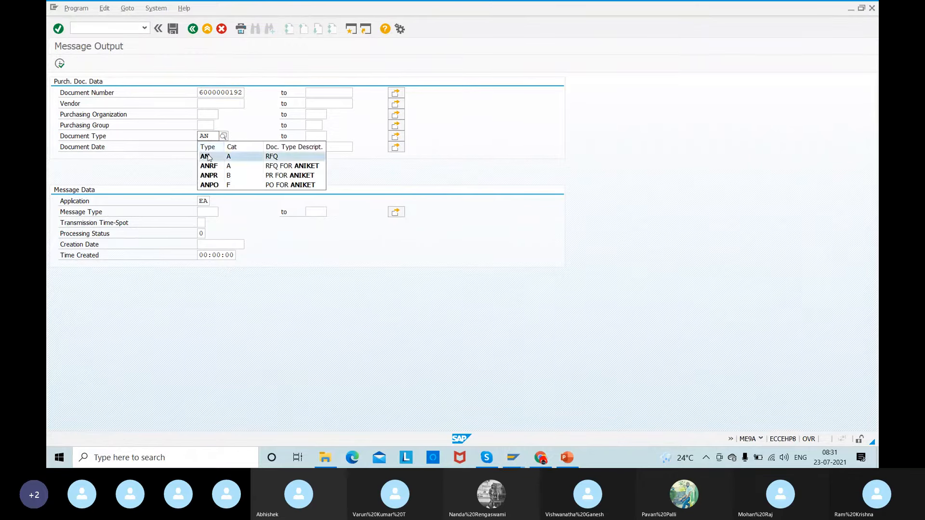
pyautogui.click(207, 154)
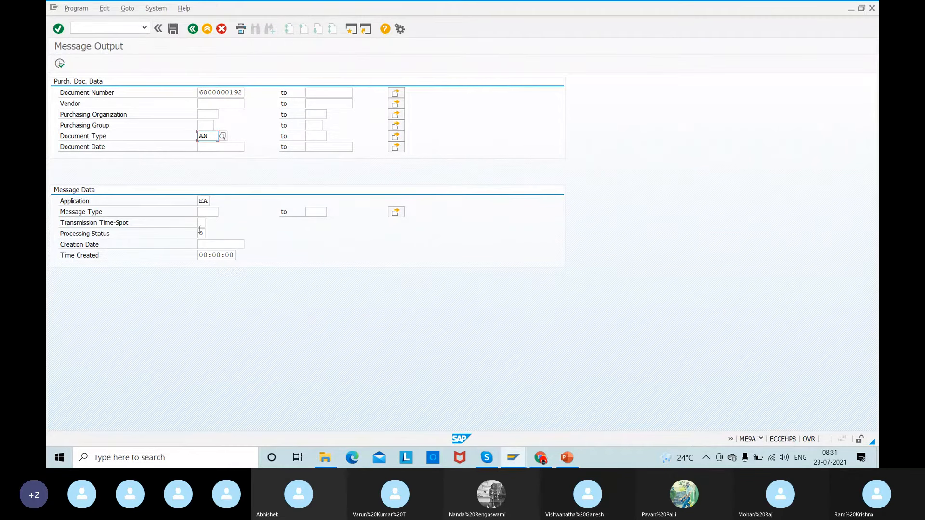
pyautogui.click(59, 65)
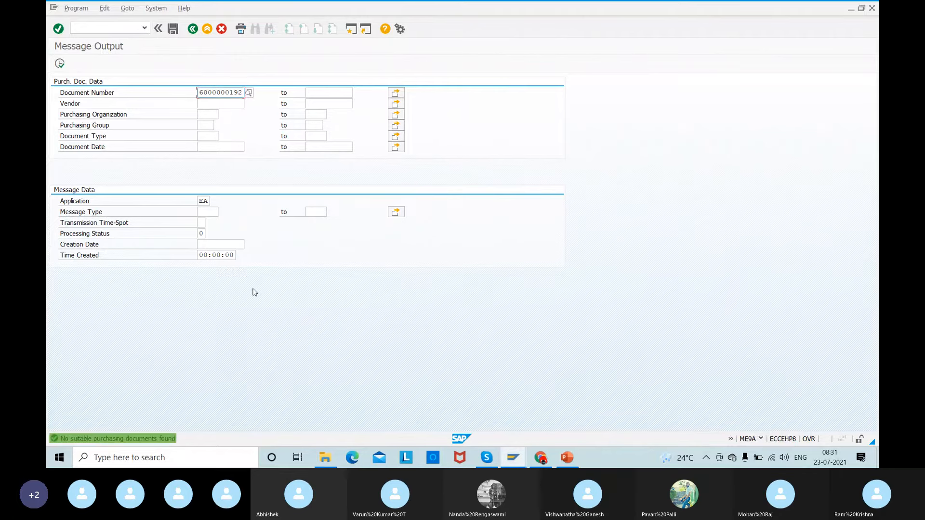
# - Go back to IBM 01's displayed RFQ and examine its output record and the record's printing information
pyautogui.hotkey('alt', 'Tab')
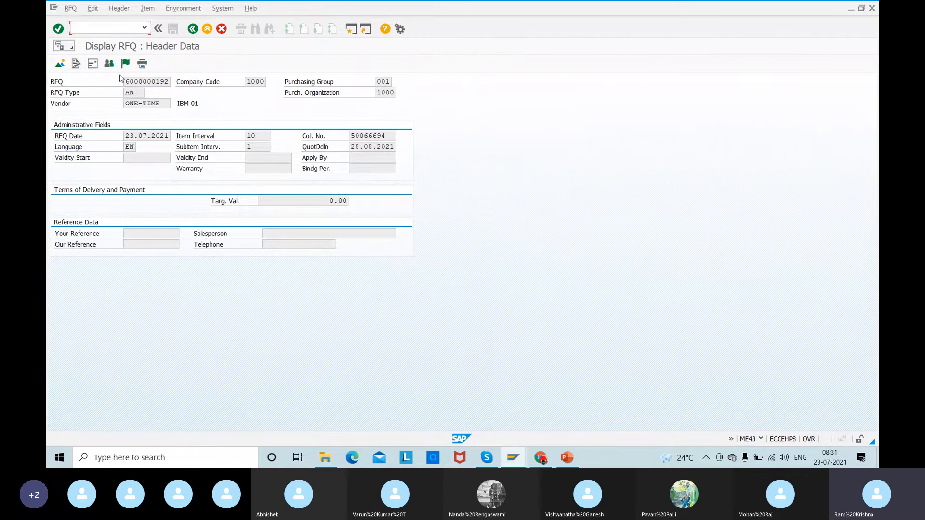
pyautogui.click(143, 65)
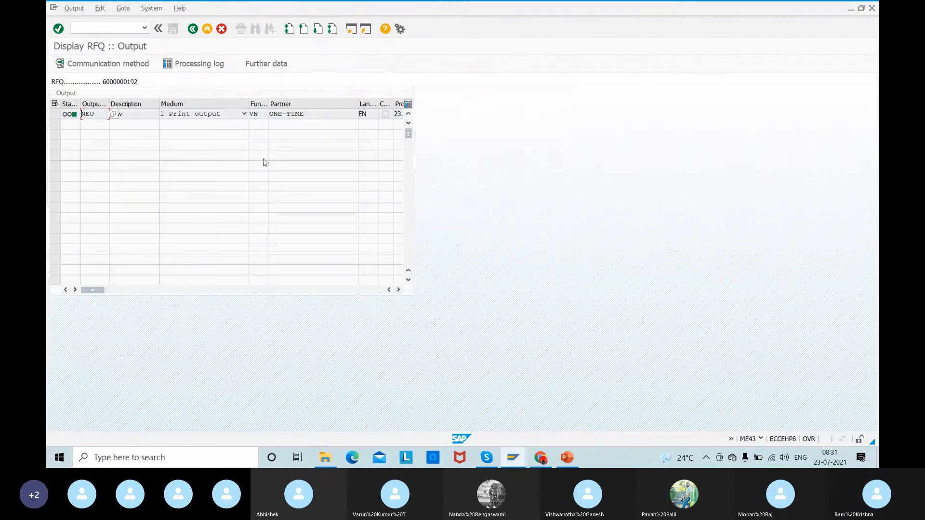
pyautogui.click(260, 290)
pyautogui.moveTo(261, 293); pyautogui.dragTo(80, 300)
pyautogui.click(56, 115)
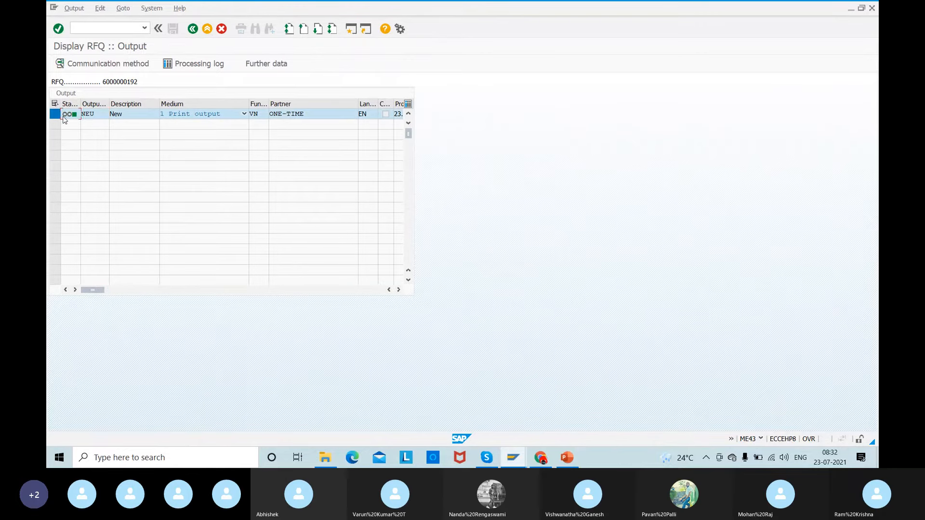
pyautogui.doubleClick(63, 117)
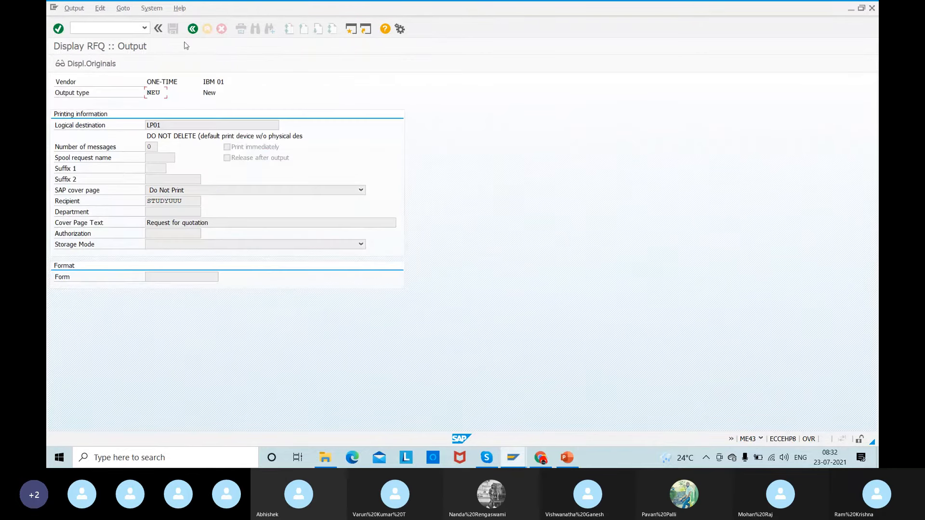
pyautogui.click(192, 29)
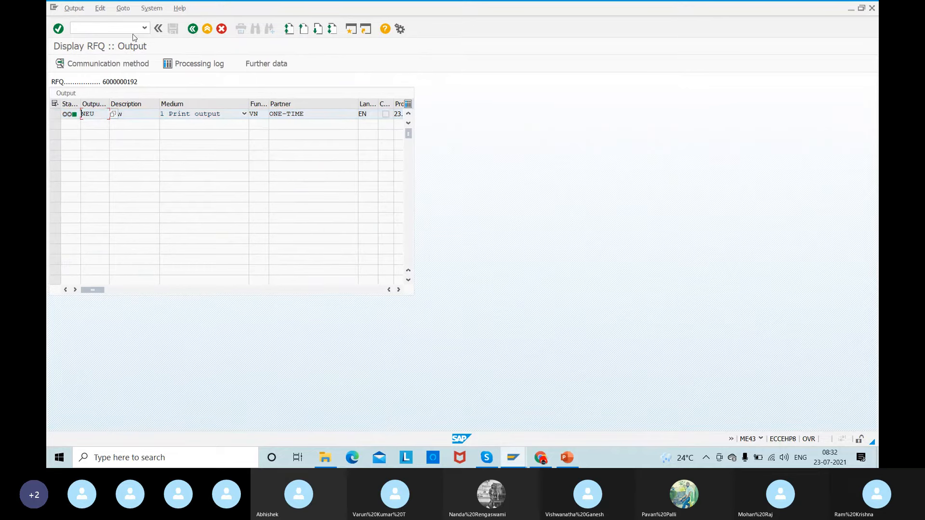
pyautogui.click(192, 28)
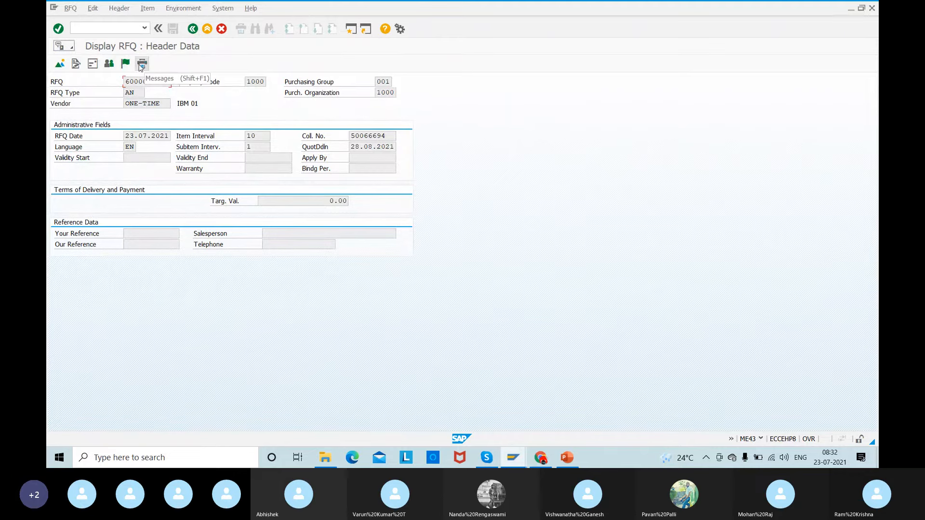
pyautogui.click(95, 28)
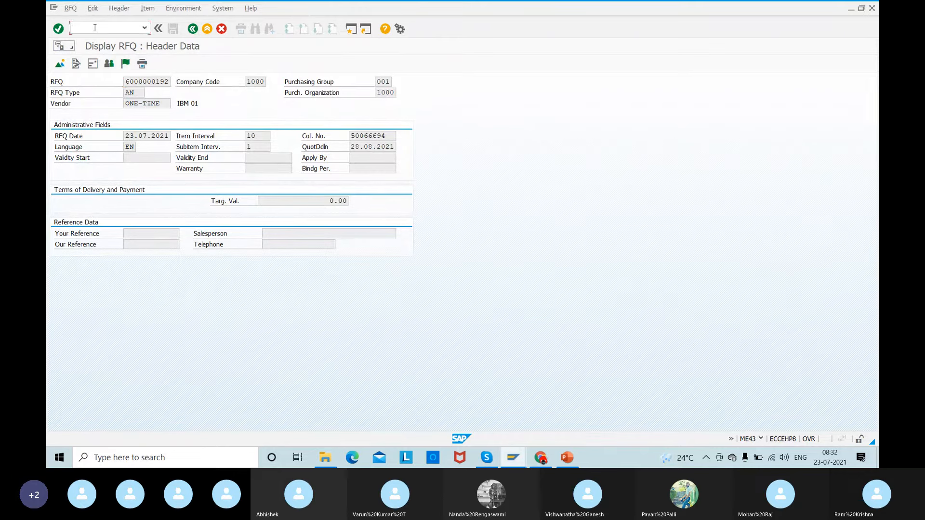
pyautogui.write('nme47')
pyautogui.press('Return')
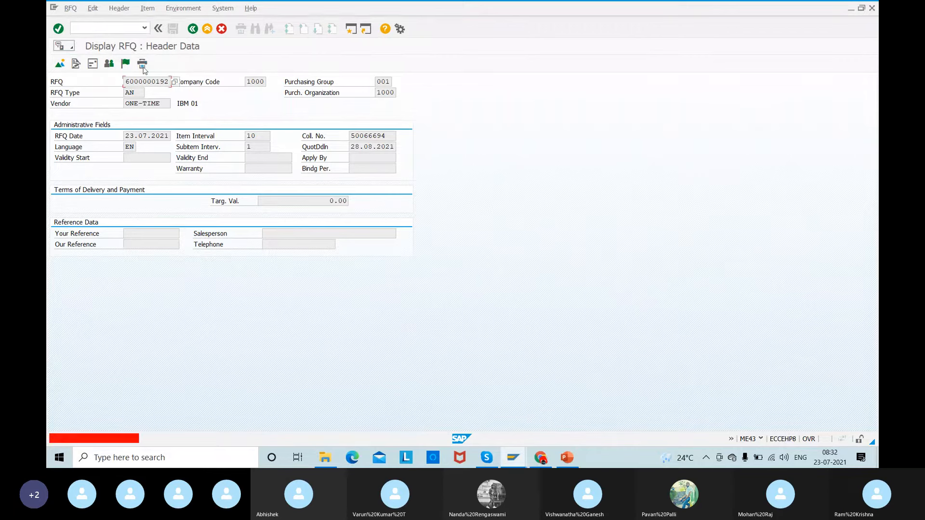
# - List the RFQs of all materials in plant 1000 with transaction ME4M, leaving the material empty and using list scope ANFR
pyautogui.click(86, 27)
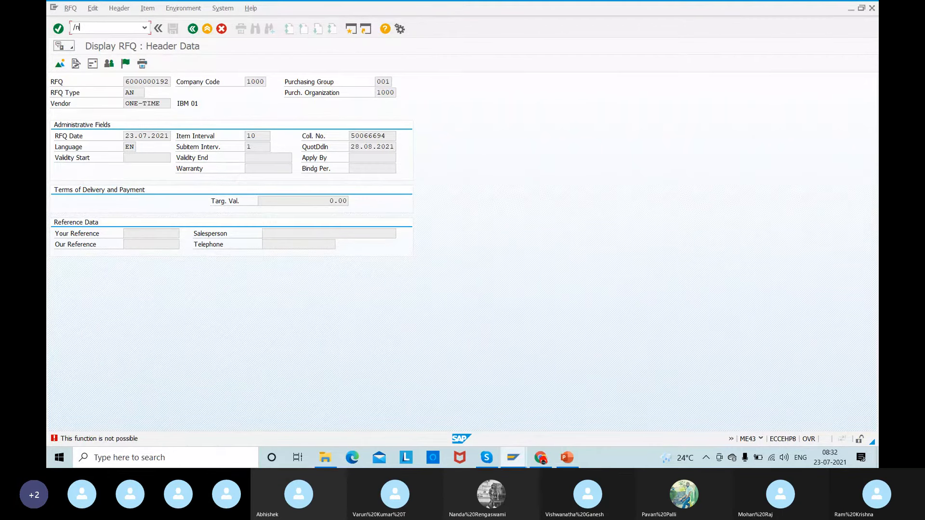
pyautogui.write('/nme4m')
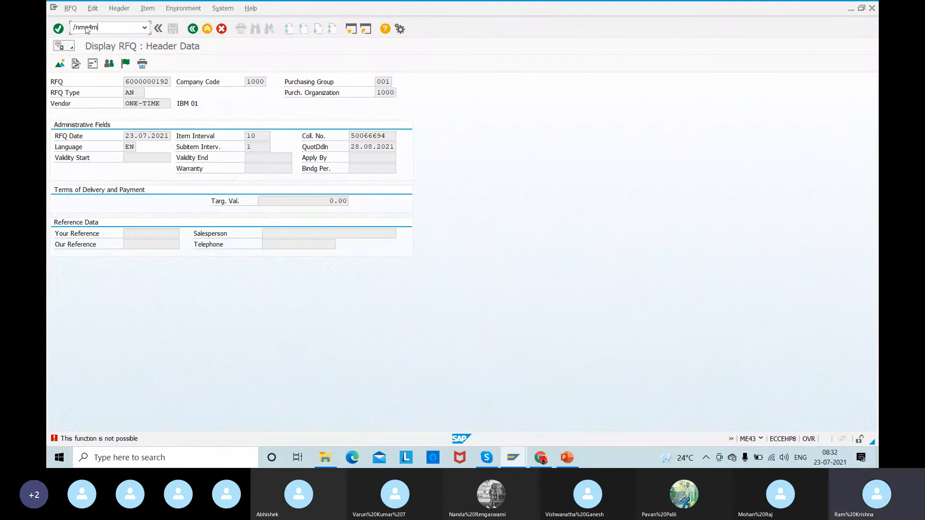
pyautogui.press('Return')
pyautogui.doubleClick(236, 77)
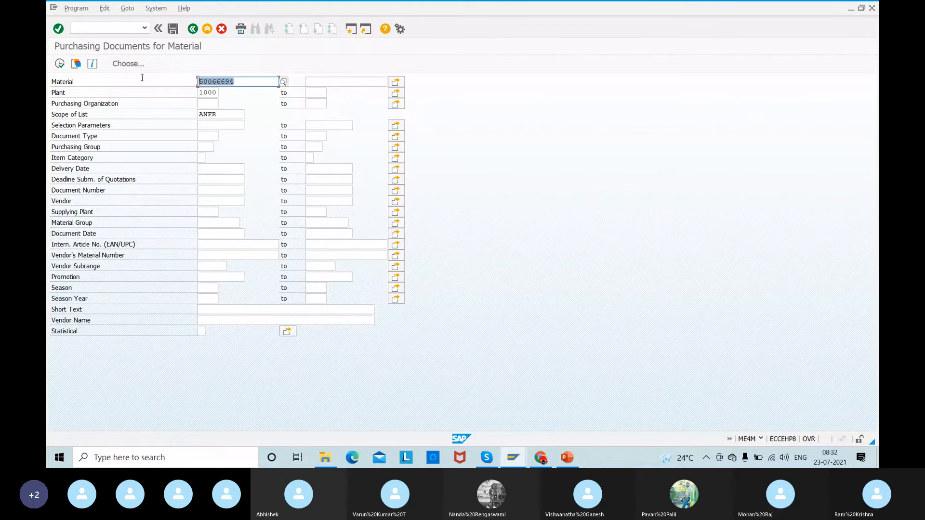
pyautogui.press('Delete')
pyautogui.click(60, 63)
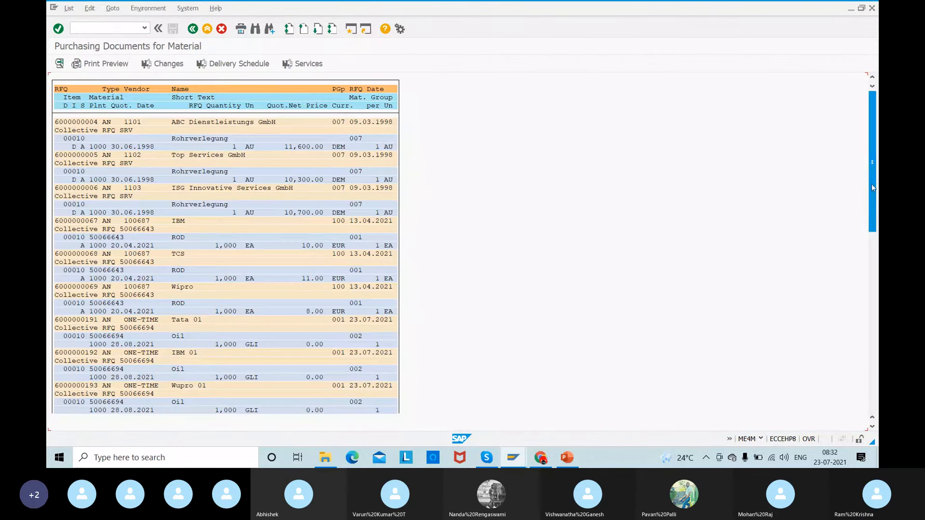
pyautogui.moveTo(875, 187); pyautogui.dragTo(876, 303)
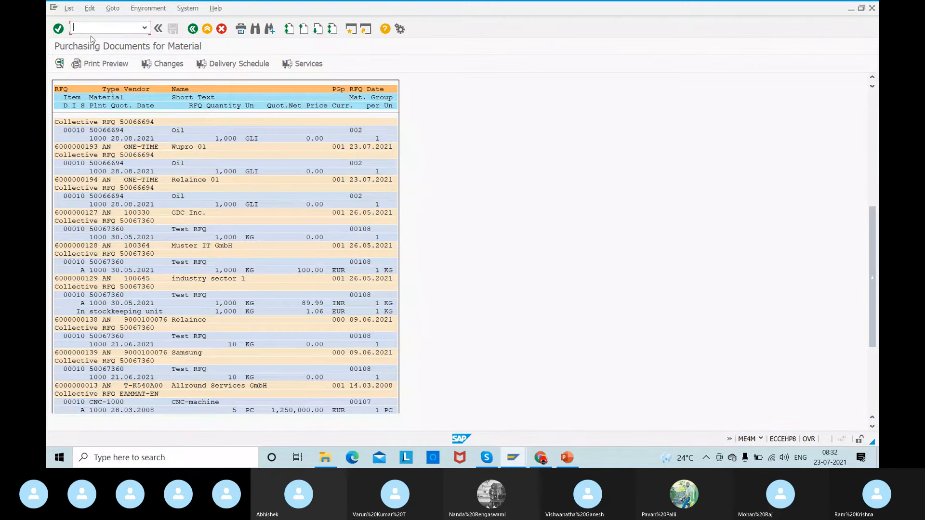
# - Open Relaince's RFQ for material 50067360 from the list and copy its RFQ number
pyautogui.doubleClick(75, 320)
pyautogui.click(121, 79)
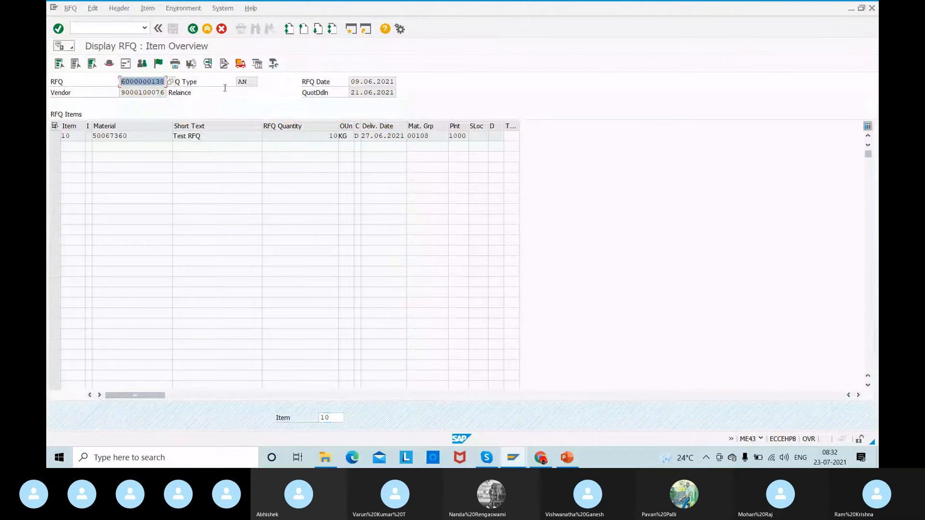
pyautogui.click(98, 26)
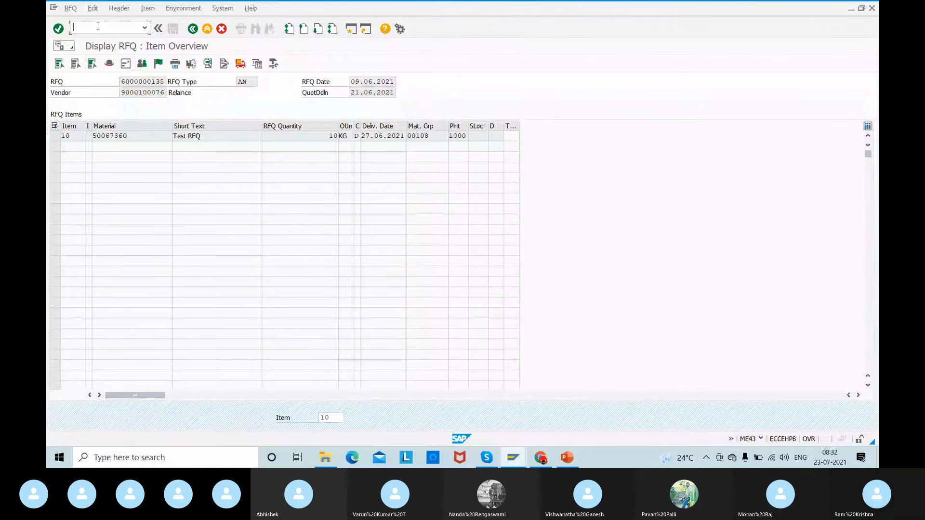
pyautogui.hotkey('alt', 'Tab')
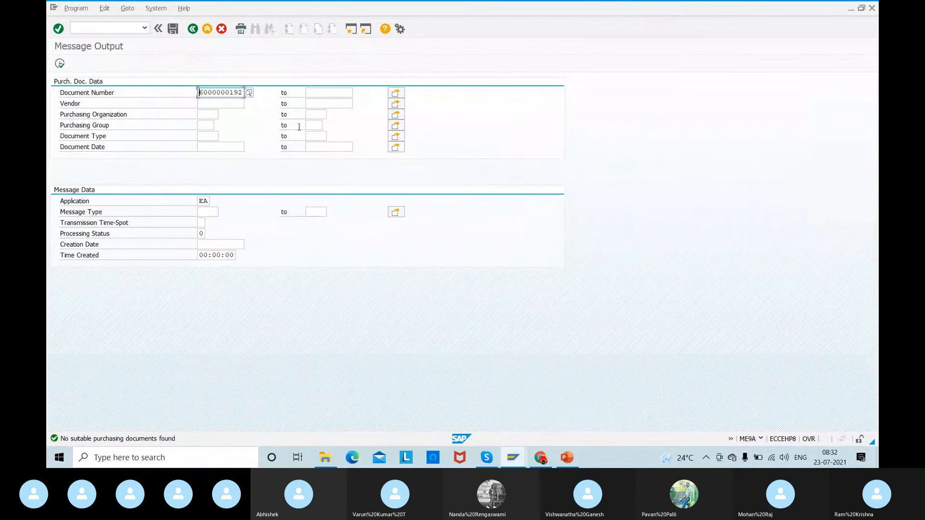
# - Restart transaction ME9A and run the message selection for Relaince's RFQ of material 50067360
pyautogui.click(59, 65)
pyautogui.click(83, 26)
pyautogui.write('/nme9a')
pyautogui.press('Return')
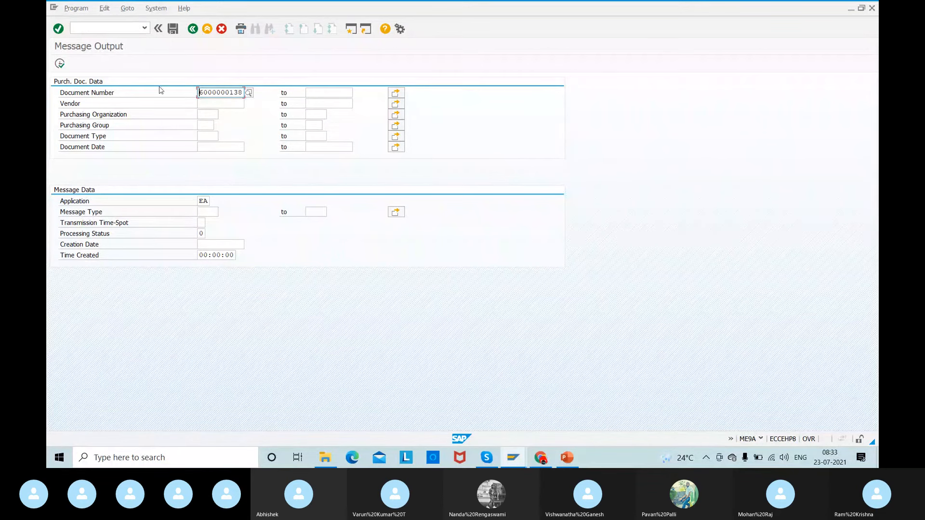
pyautogui.click(59, 64)
pyautogui.press('F3')
pyautogui.press('F8')
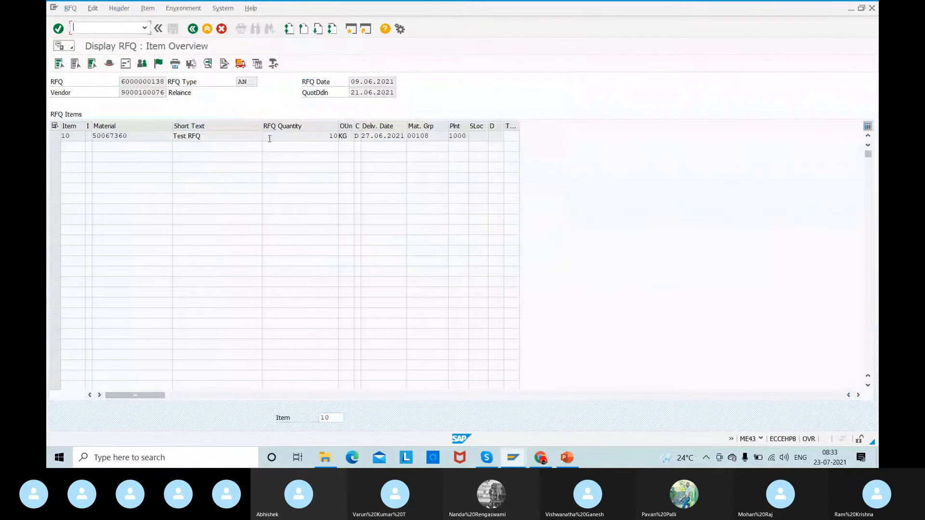
# - Return to the ME4M list, find C.E.B. BERLIN's RFQ and run the ME9A message selection for that RFQ
pyautogui.click(193, 29)
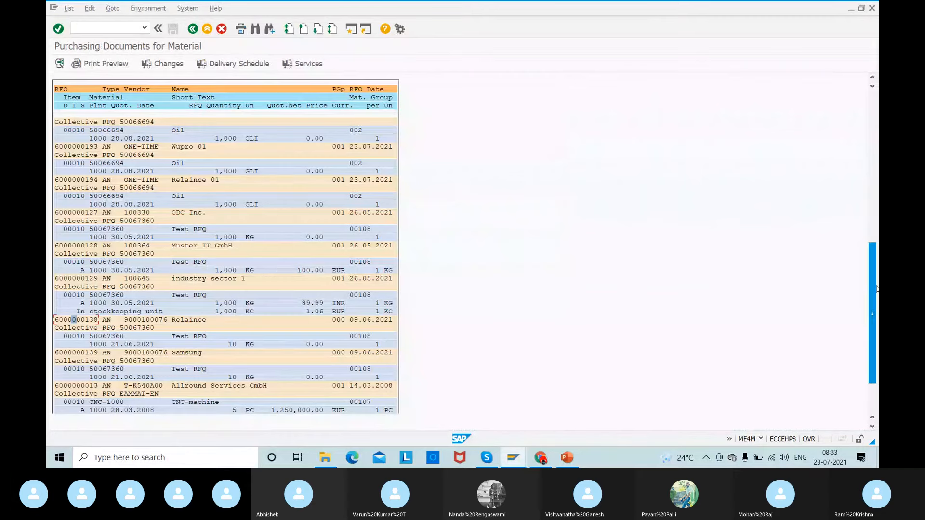
pyautogui.scroll(-5, 876, 289)
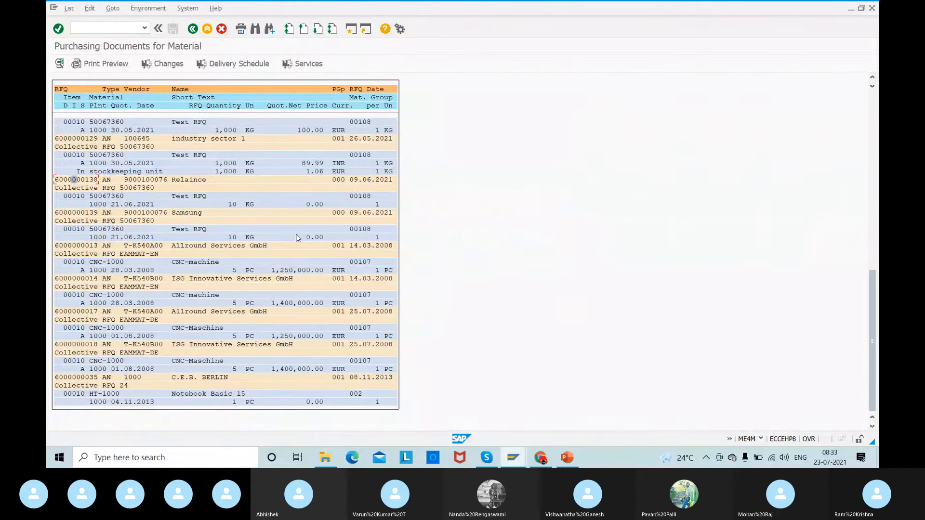
pyautogui.press('F3')
pyautogui.moveTo(229, 92); pyautogui.dragTo(296, 94)
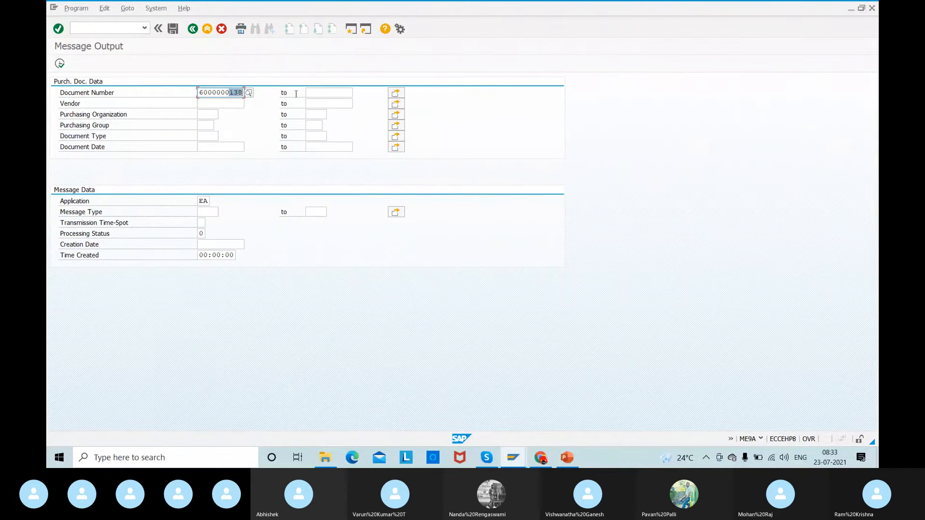
pyautogui.write('035')
pyautogui.click(60, 64)
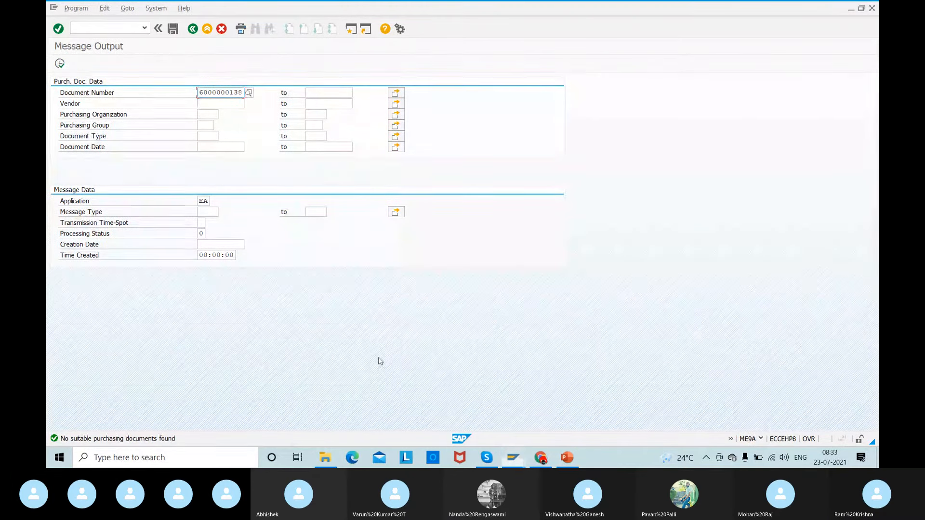
# - Open transaction MEK1 in a new session and return to the ME9A message output selection
pyautogui.click(86, 25)
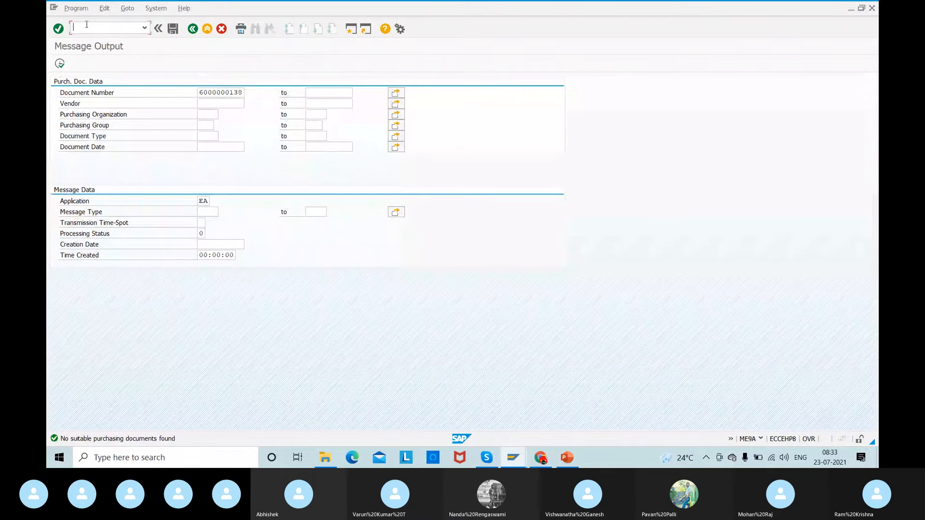
pyautogui.write('/ome42')
pyautogui.press('Return')
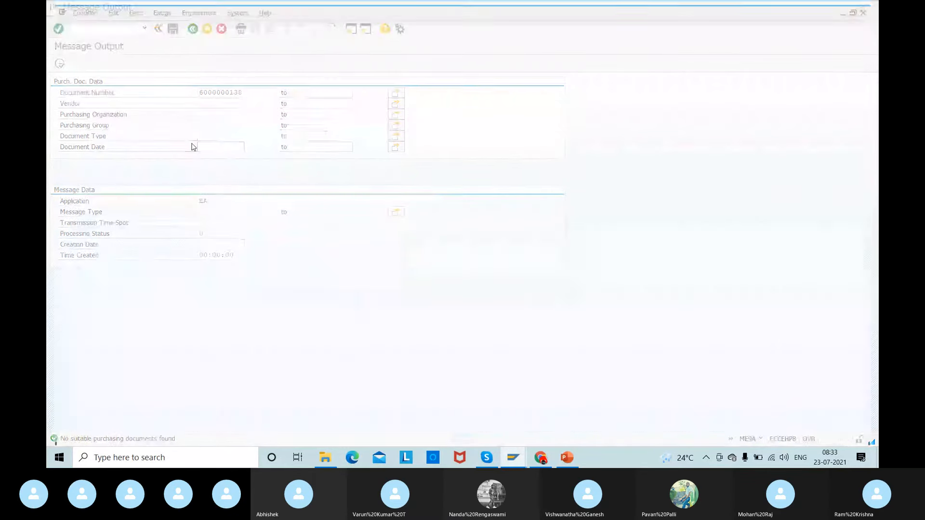
pyautogui.hotkey('alt', 'Tab')
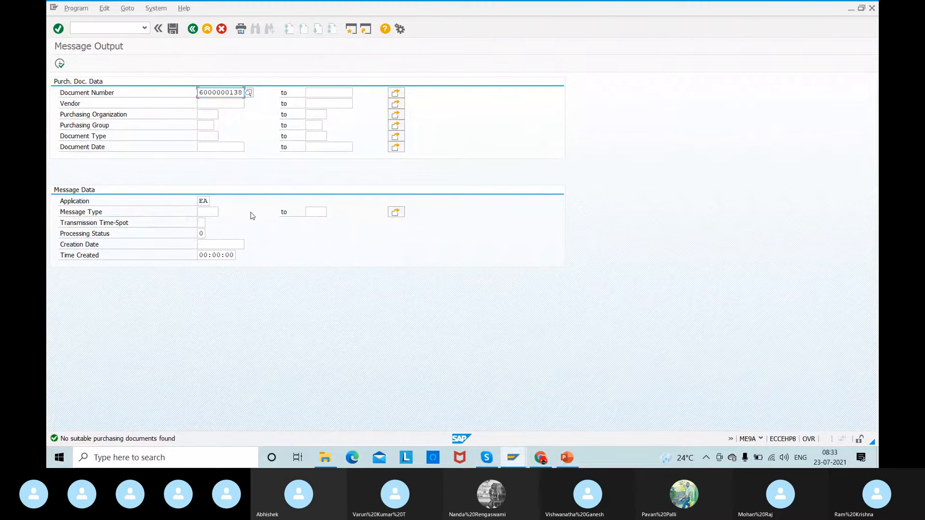
# - Restrict the message selection to purchasing organization 1000 and application EA (Purchasing RFQ)
pyautogui.click(206, 113)
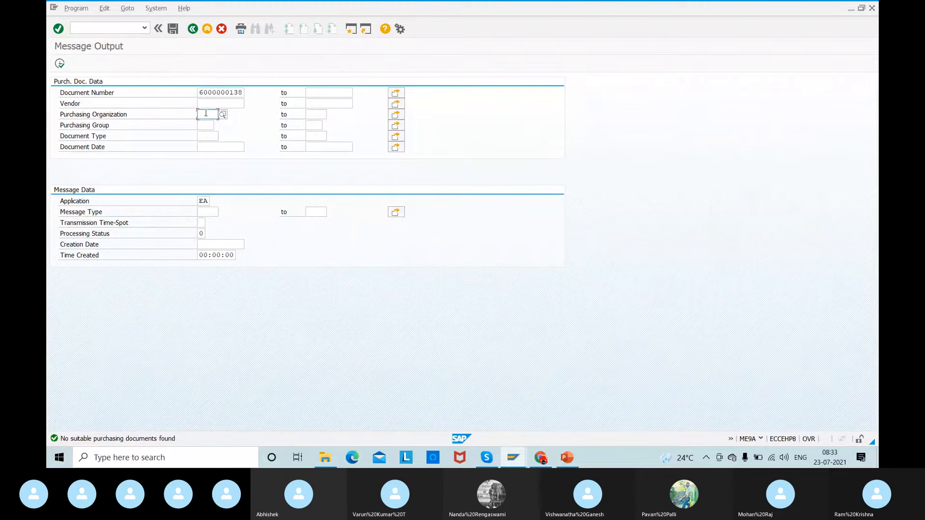
pyautogui.write('1000')
pyautogui.press('Tab')
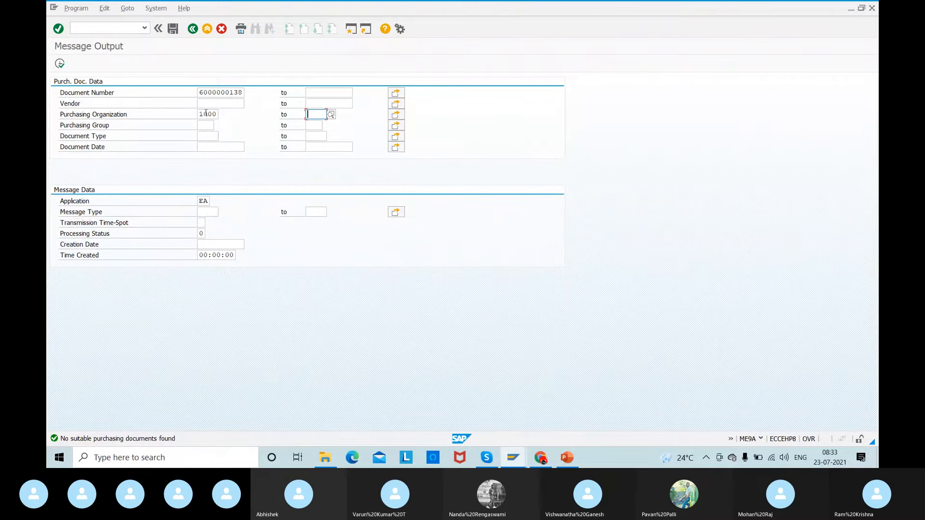
pyautogui.click(206, 125)
pyautogui.click(198, 199)
pyautogui.click(208, 201)
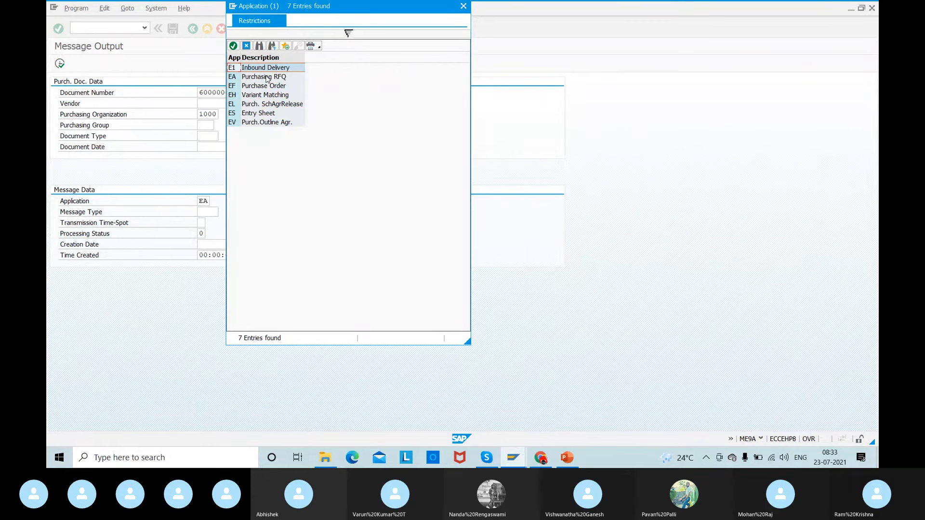
pyautogui.doubleClick(260, 78)
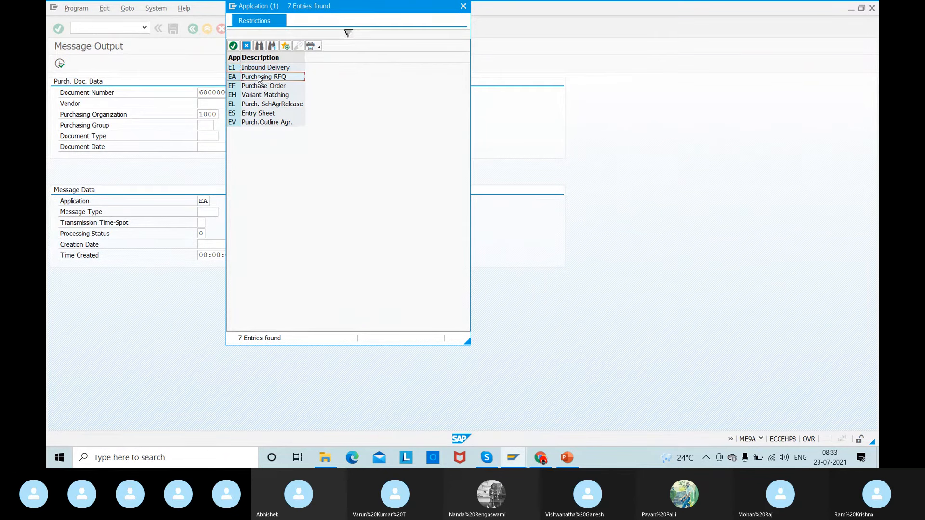
# - Choose message type NEU from the possible output types and run the message selection for Relaince's RFQ
pyautogui.click(201, 214)
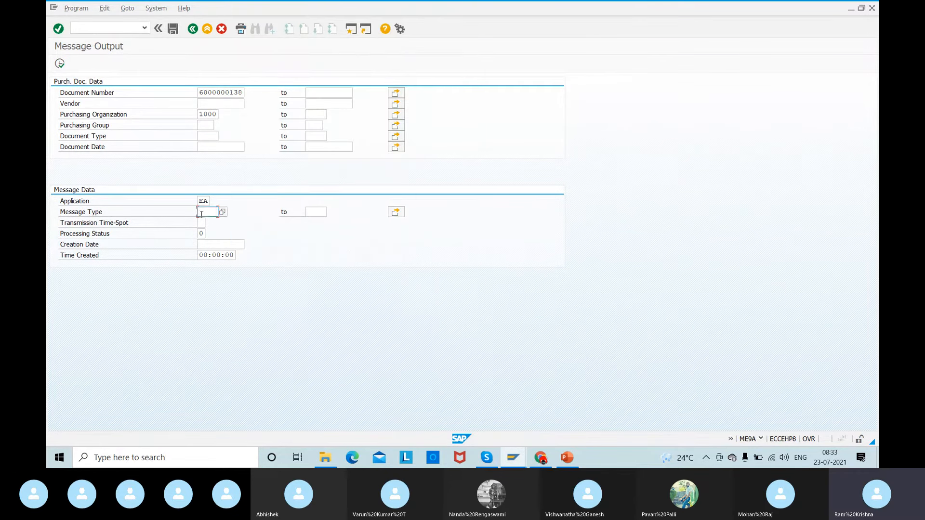
pyautogui.click(222, 213)
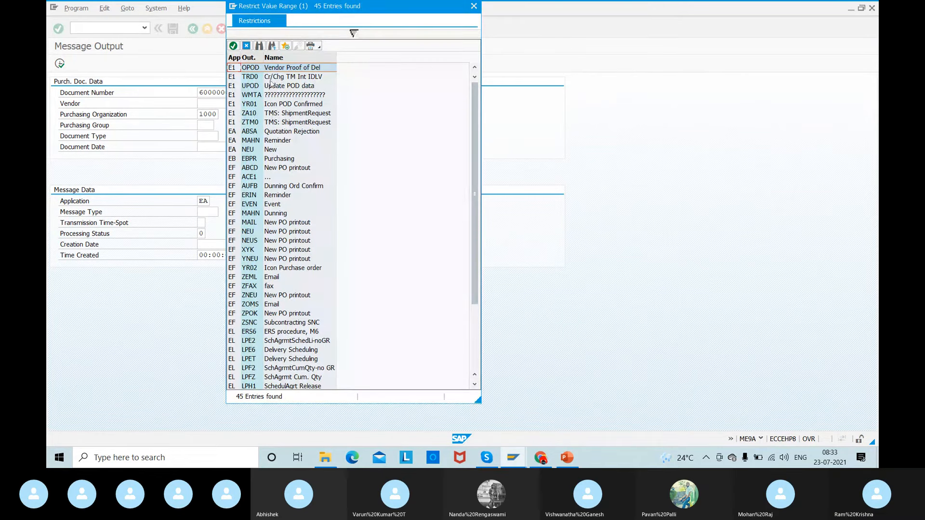
pyautogui.click(259, 45)
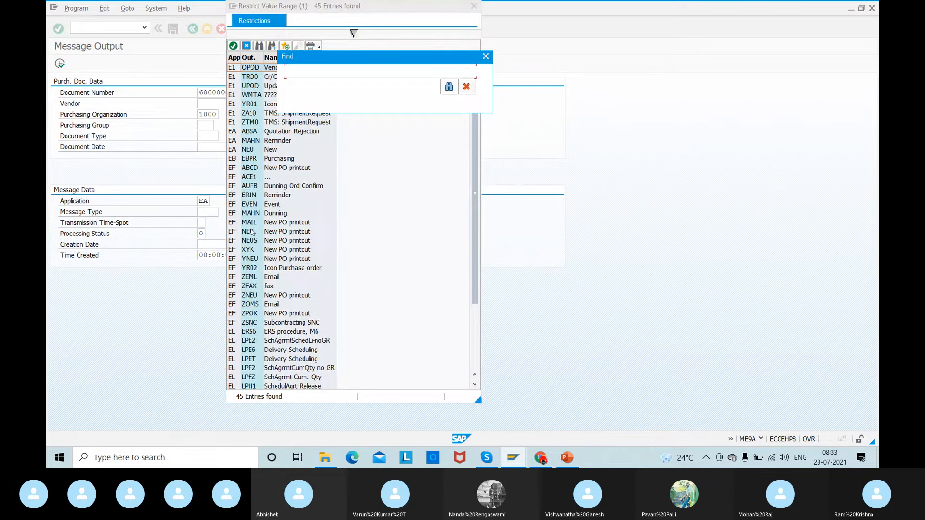
pyautogui.press('Escape')
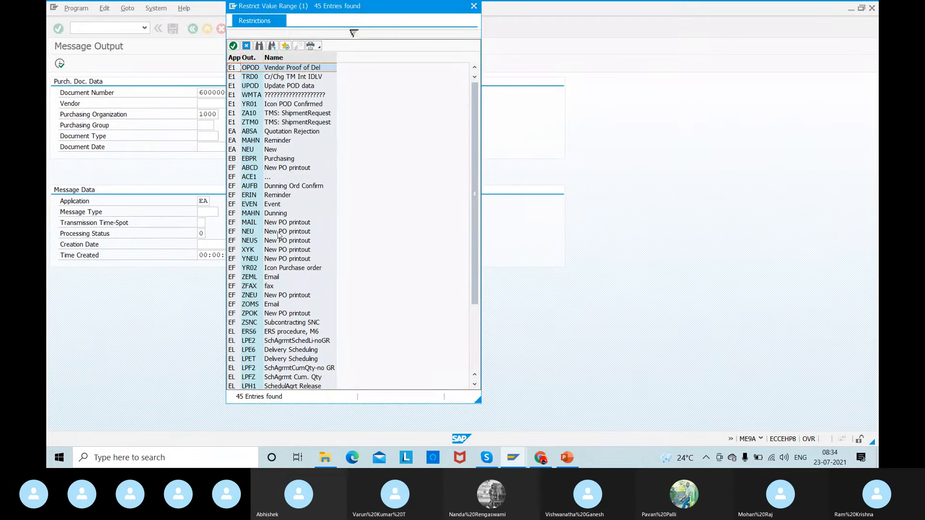
pyautogui.doubleClick(253, 232)
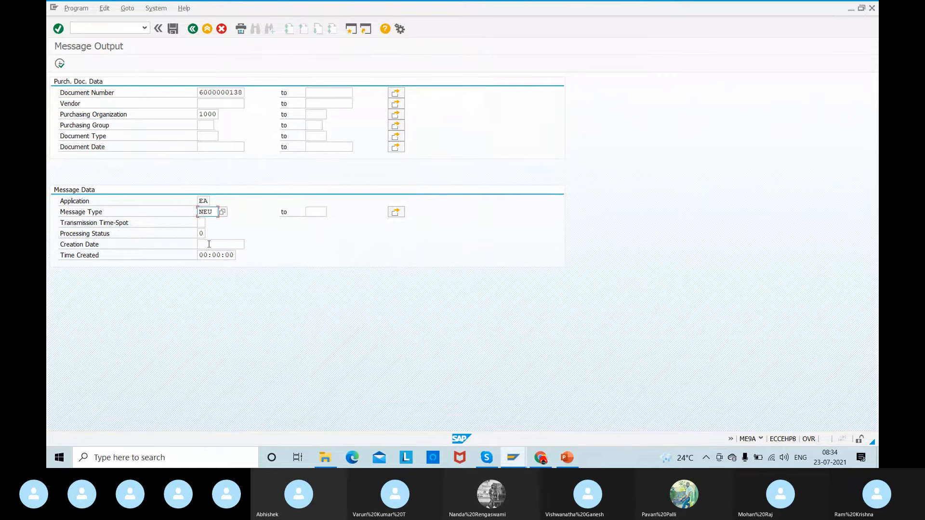
pyautogui.click(59, 63)
# - Look up industry sector 1's RFQ in the ME4M list and run the ME9A message selection for it
pyautogui.hotkey('alt', 'Tab')
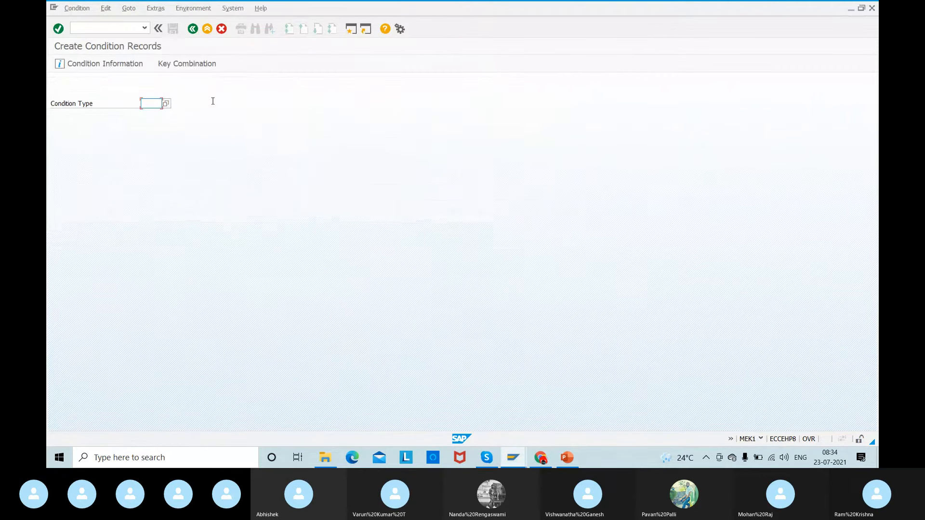
pyautogui.hotkey('alt', 'Tab')
pyautogui.hotkey('alt', 'Tab')
pyautogui.press('Tab')
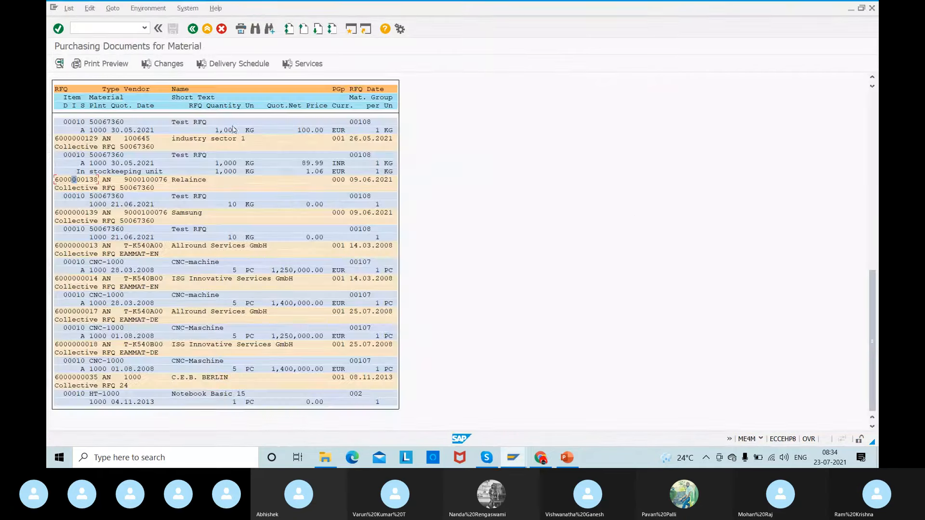
pyautogui.hotkey('alt', 'Tab')
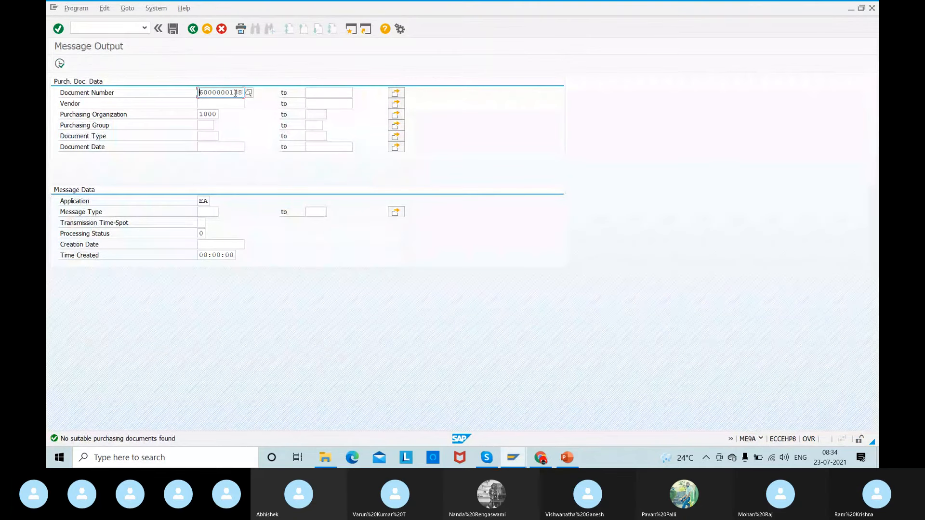
pyautogui.moveTo(234, 93); pyautogui.dragTo(287, 93)
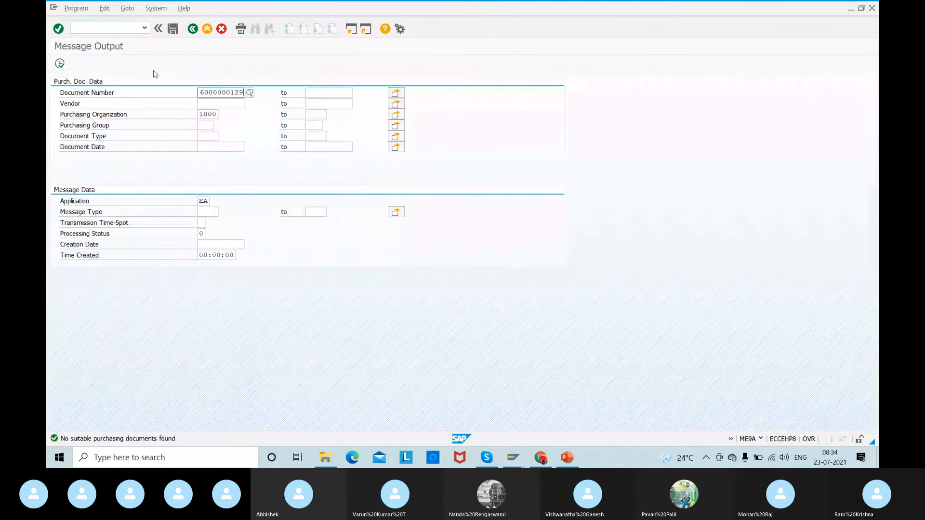
pyautogui.click(60, 63)
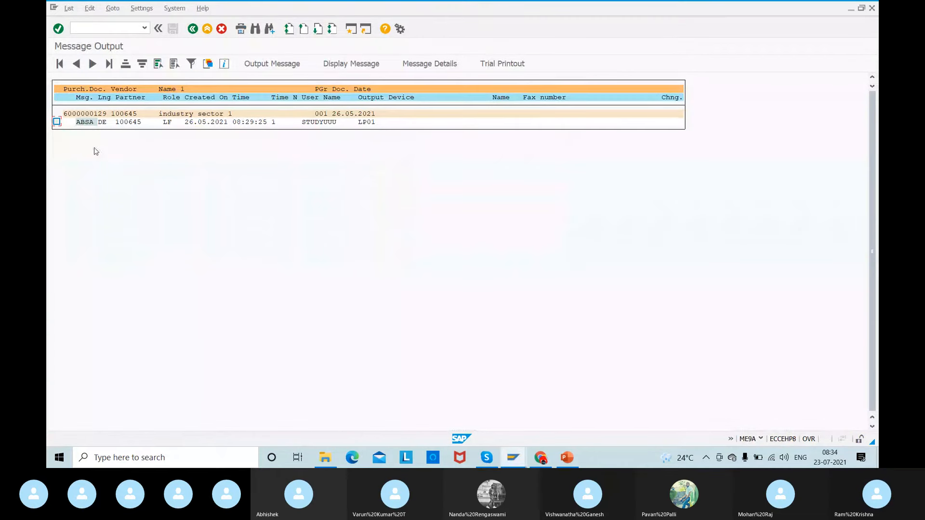
# - Leave industry sector 1's message list and rerun the selection for Relaince's RFQ of material 50067360
pyautogui.click(57, 122)
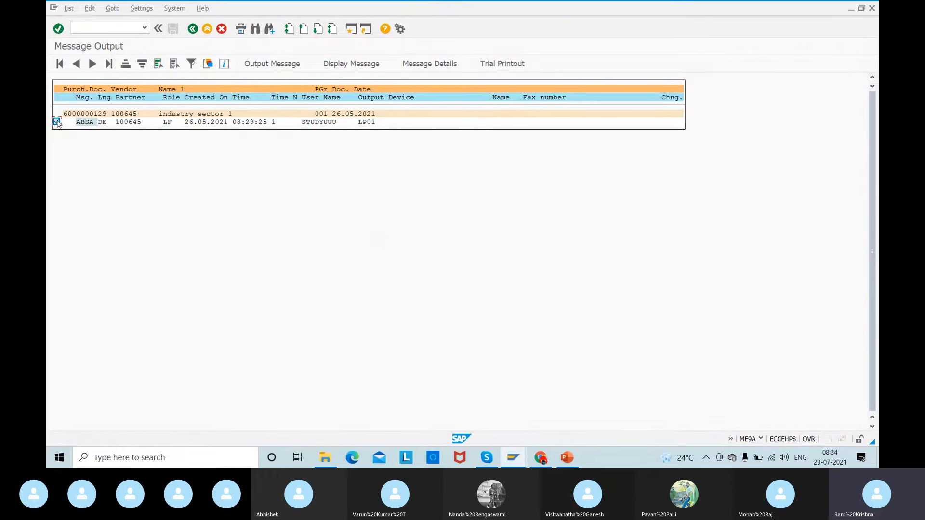
pyautogui.click(193, 30)
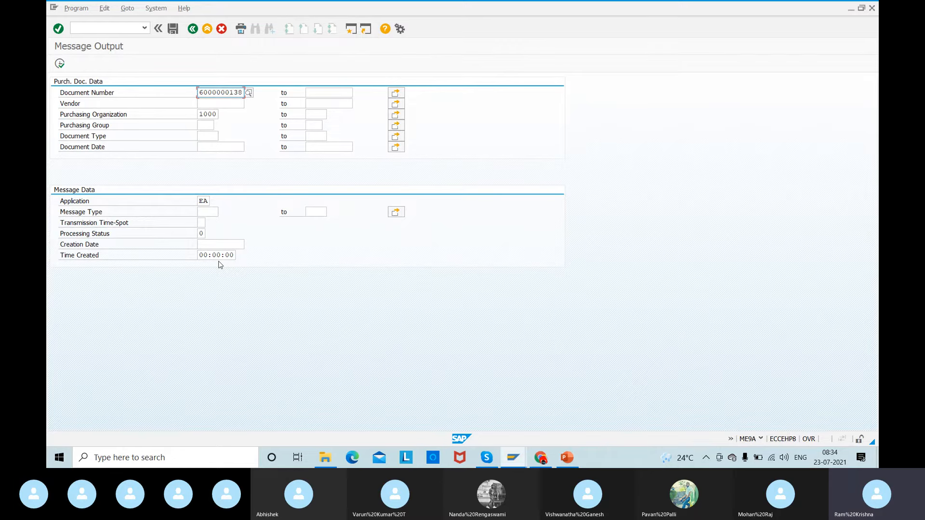
pyautogui.press('F8')
# - Replace the document number with industry sector 1's RFQ number and run the message selection again
pyautogui.moveTo(198, 92); pyautogui.dragTo(311, 90)
pyautogui.write('3')
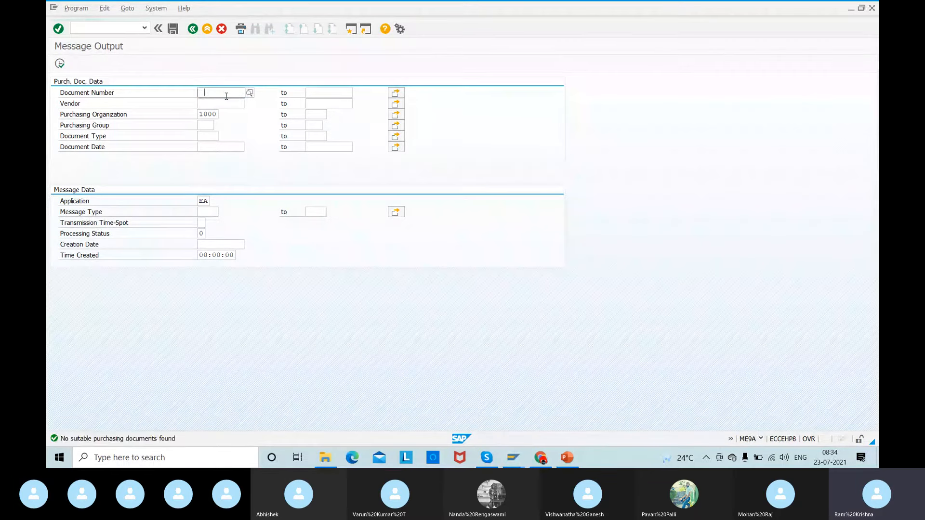
pyautogui.press('BackSpace')
pyautogui.click(221, 101)
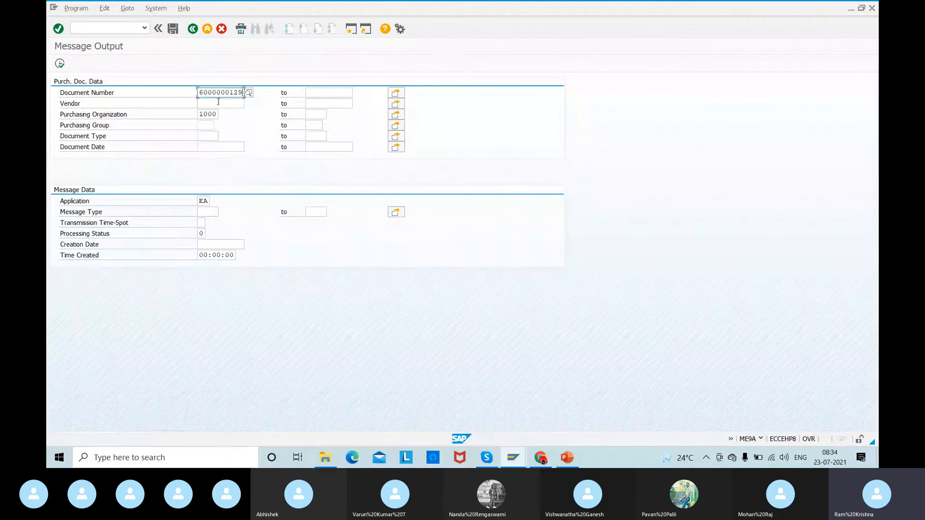
pyautogui.click(59, 64)
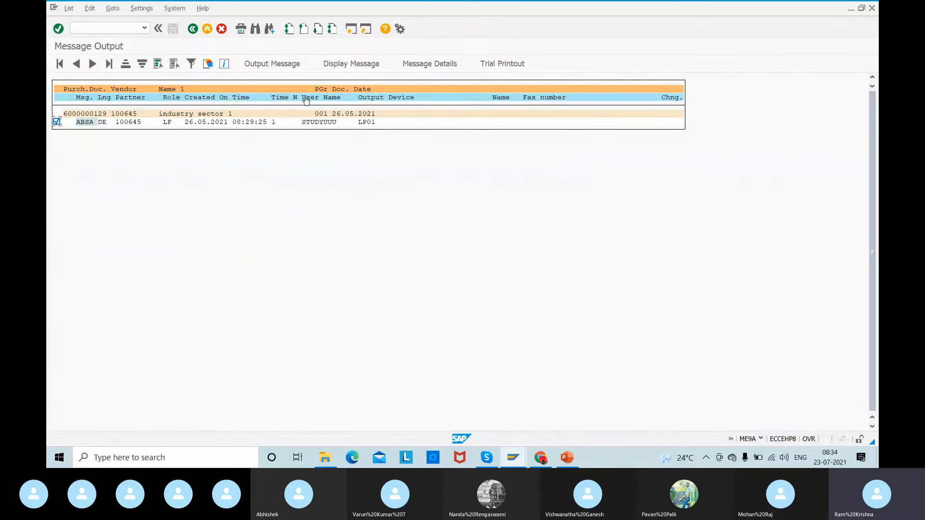
# - Display the selected ABSA message of industry sector 1's RFQ and read through the rejection letter's print preview
pyautogui.click(345, 65)
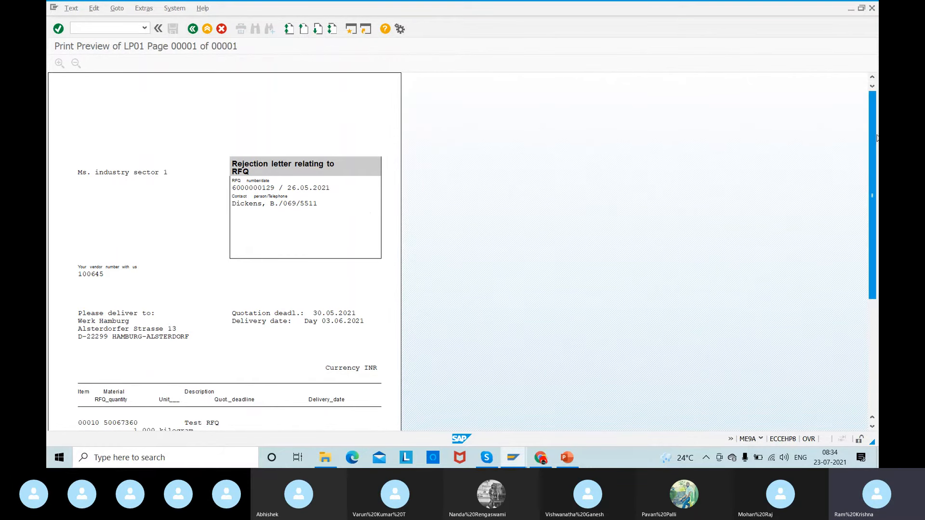
pyautogui.moveTo(876, 138); pyautogui.dragTo(869, 202)
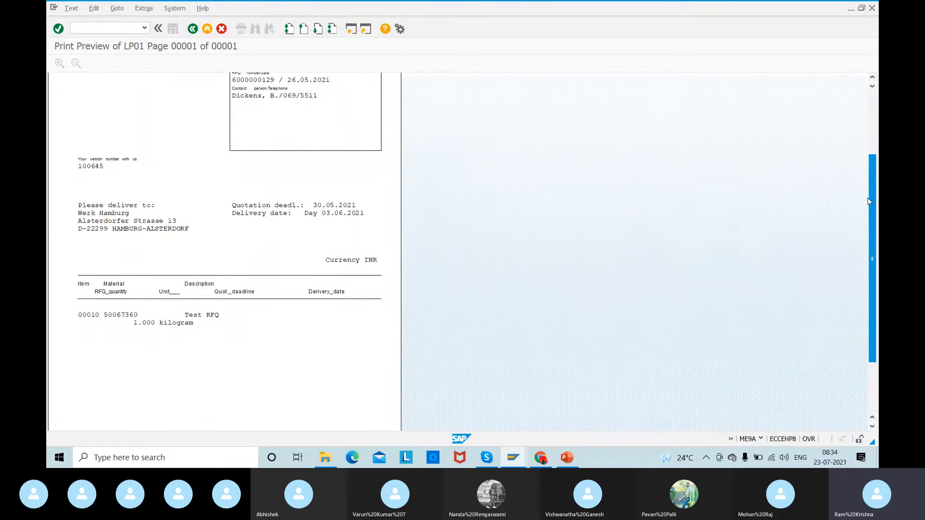
pyautogui.moveTo(868, 201)
pyautogui.mouseDown()
pyautogui.moveTo(868, 181)
pyautogui.moveTo(868, 191)
pyautogui.mouseUp()
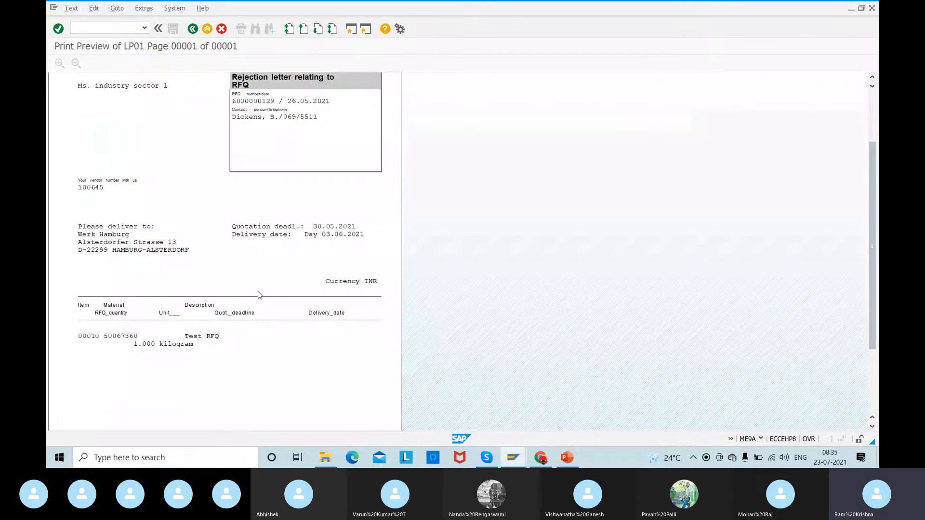
pyautogui.press('F3')
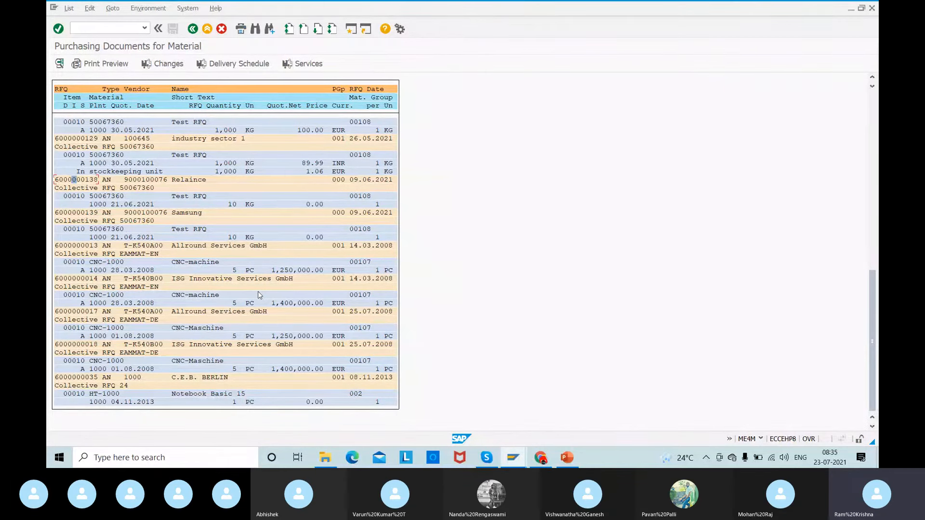
pyautogui.hotkey('alt', 'Tab')
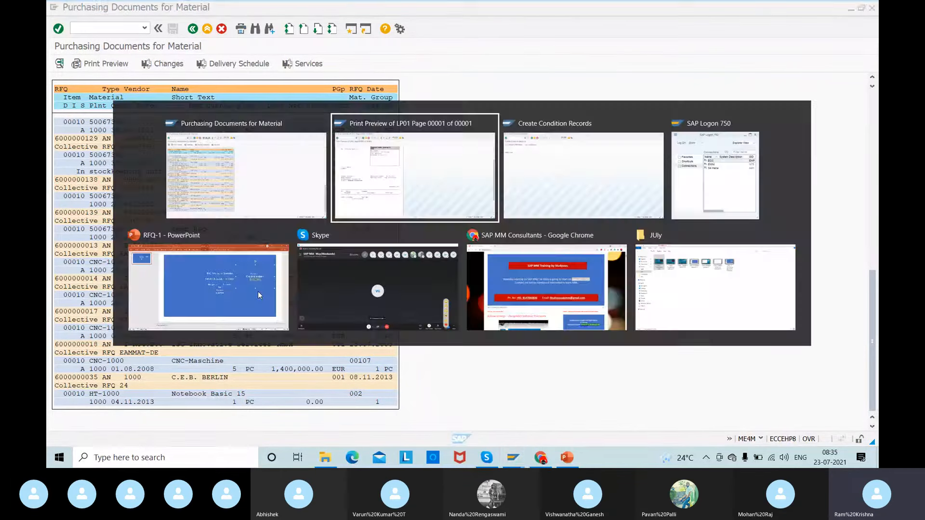
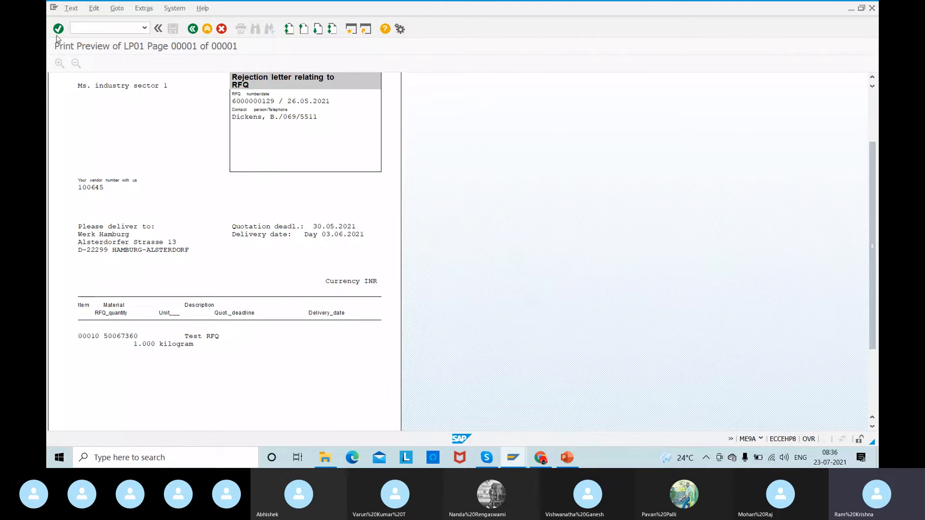
# - Leave the print preview and start quotation maintenance with transaction ME47
pyautogui.click(90, 29)
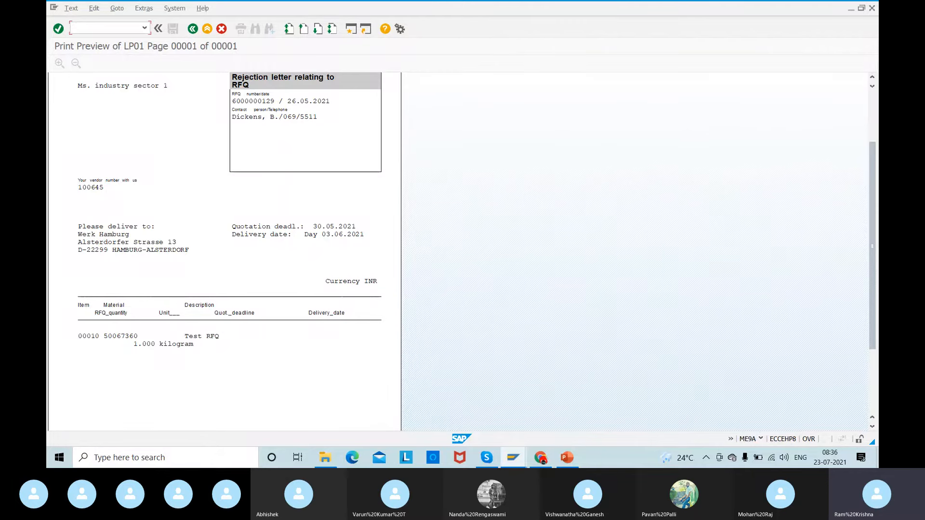
pyautogui.write('/nme47')
pyautogui.press('Return')
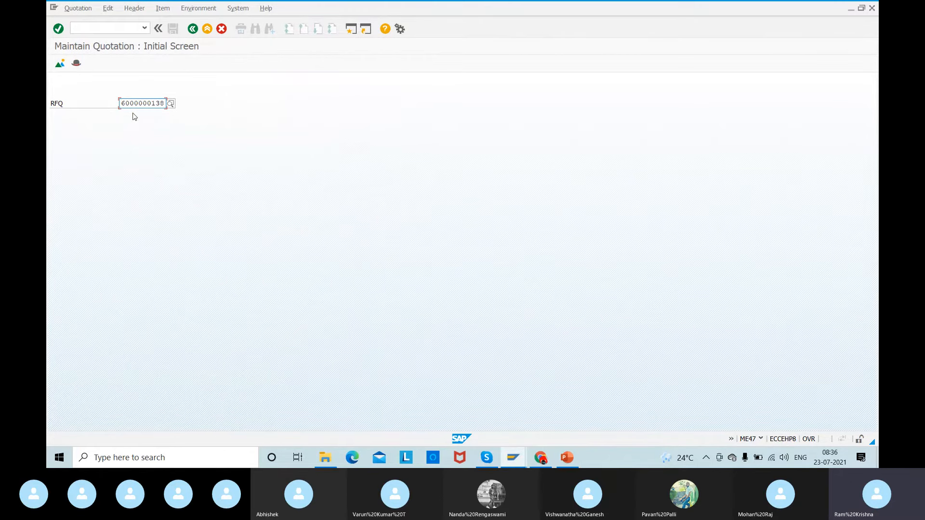
pyautogui.press('Return')
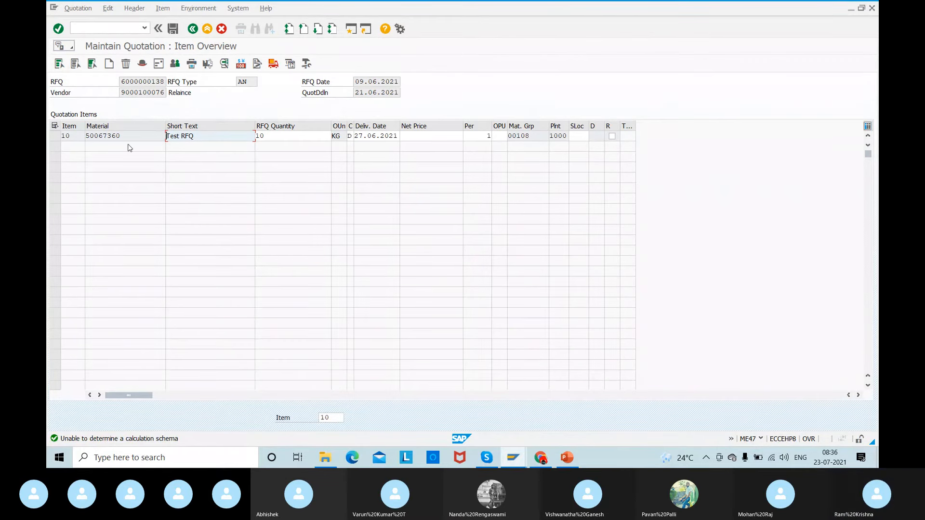
pyautogui.click(192, 29)
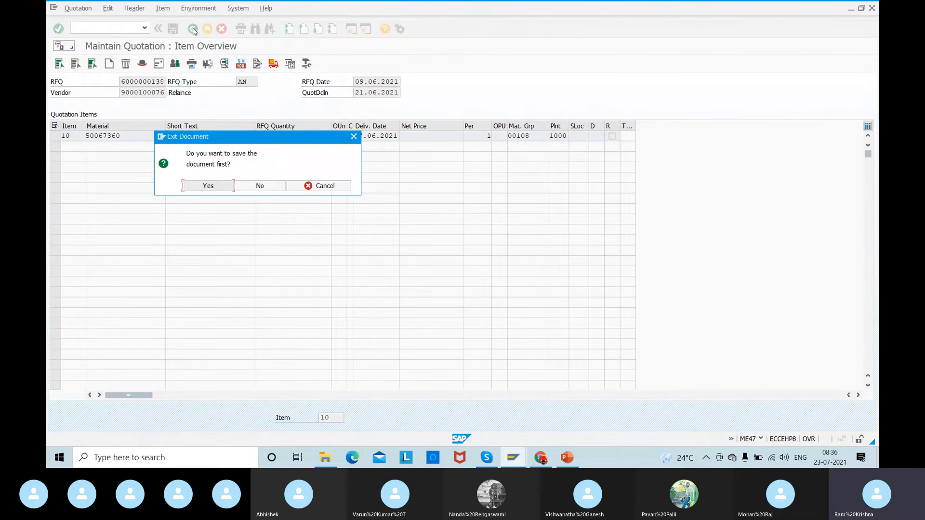
pyautogui.click(251, 186)
# - Switch to the ME4M list and rerun it for material 50066694 to look up its RFQs
pyautogui.hotkey('alt', 'Tab')
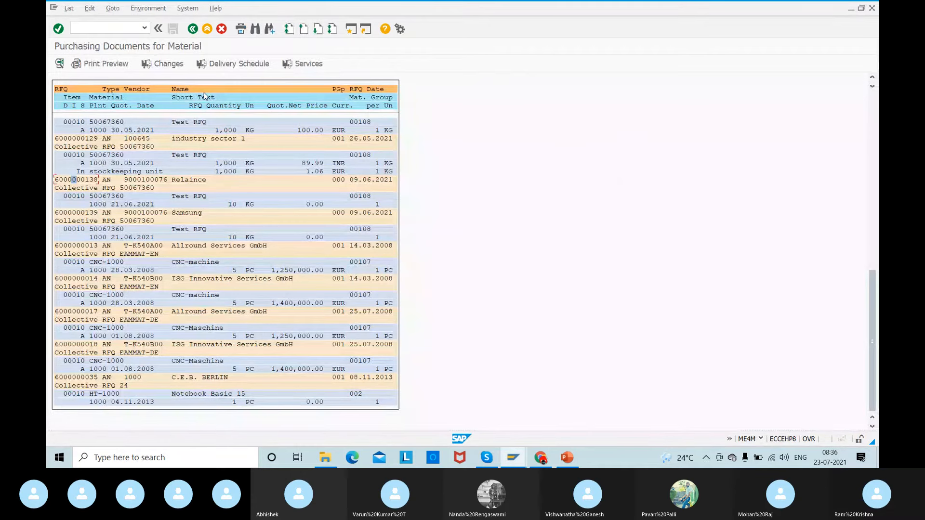
pyautogui.click(193, 29)
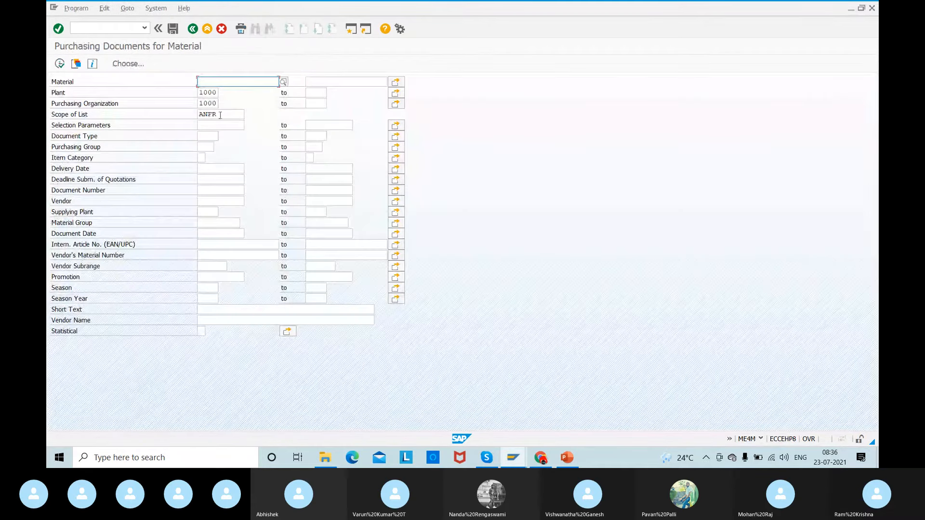
pyautogui.click(225, 83)
pyautogui.doubleClick(215, 91)
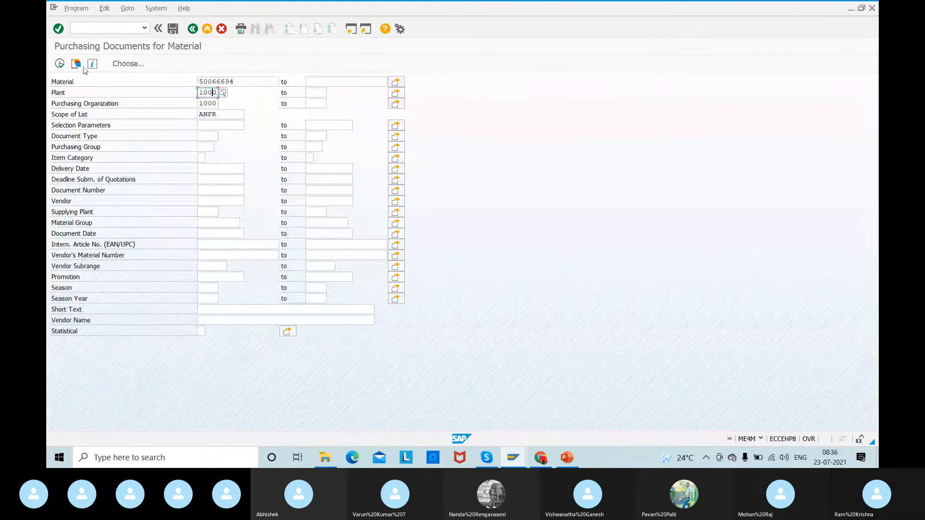
pyautogui.click(60, 63)
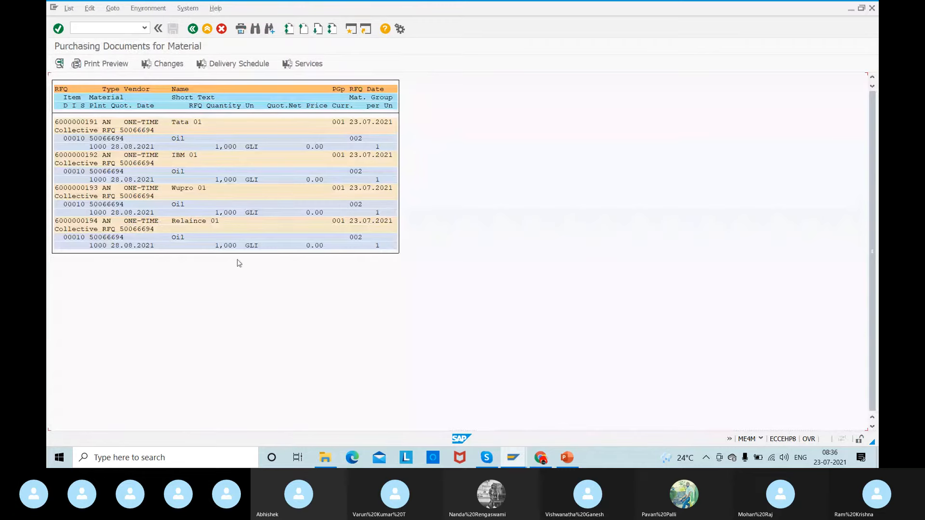
# - Return to ME47 and try to open the quotation for Tata 01's RFQ of material 50066694
pyautogui.hotkey('alt', 'Tab')
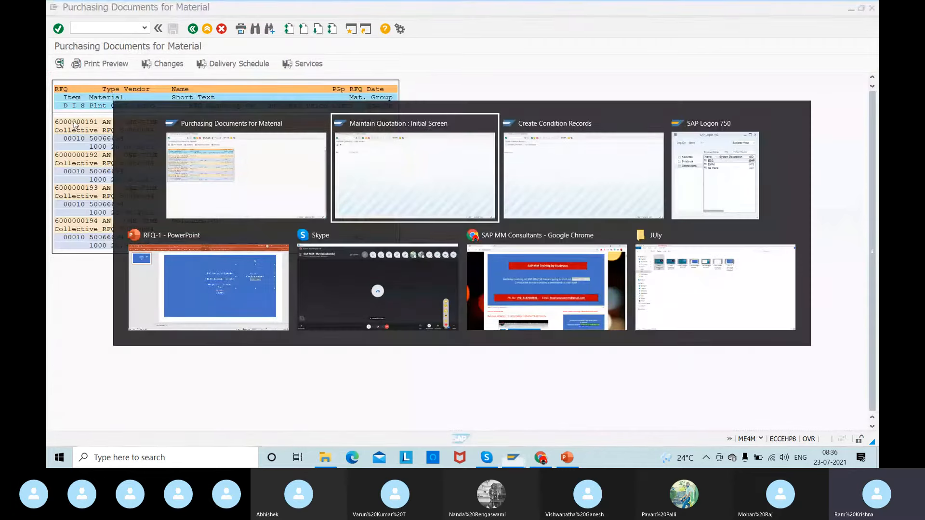
pyautogui.moveTo(155, 103); pyautogui.dragTo(224, 97)
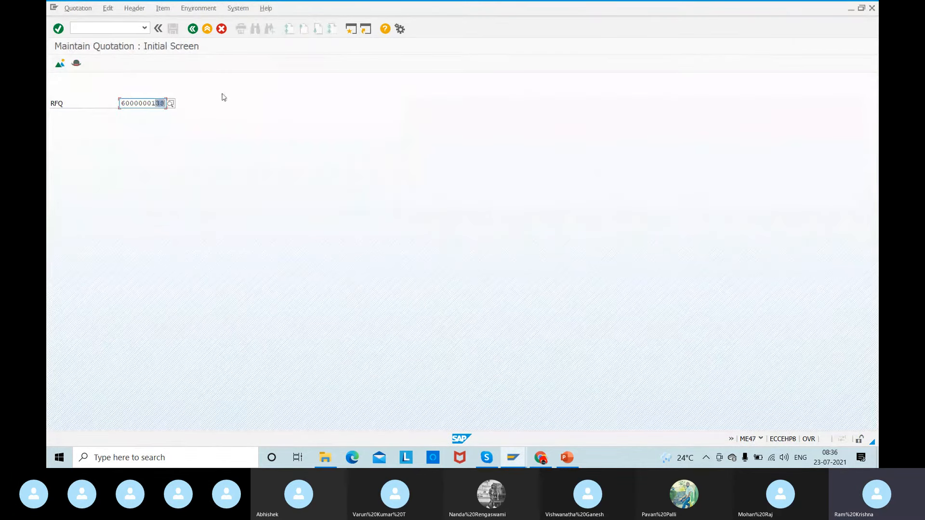
pyautogui.write('91')
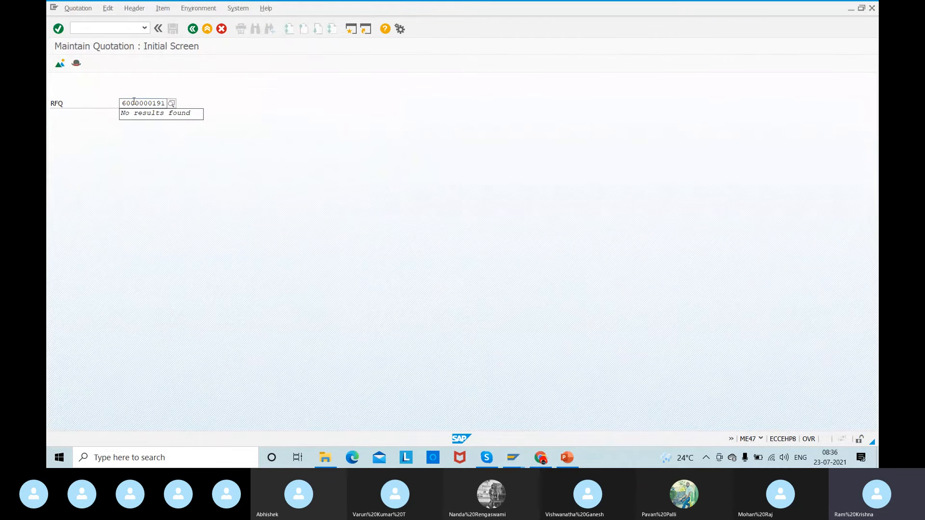
pyautogui.hotkey('ctrl', 'z')
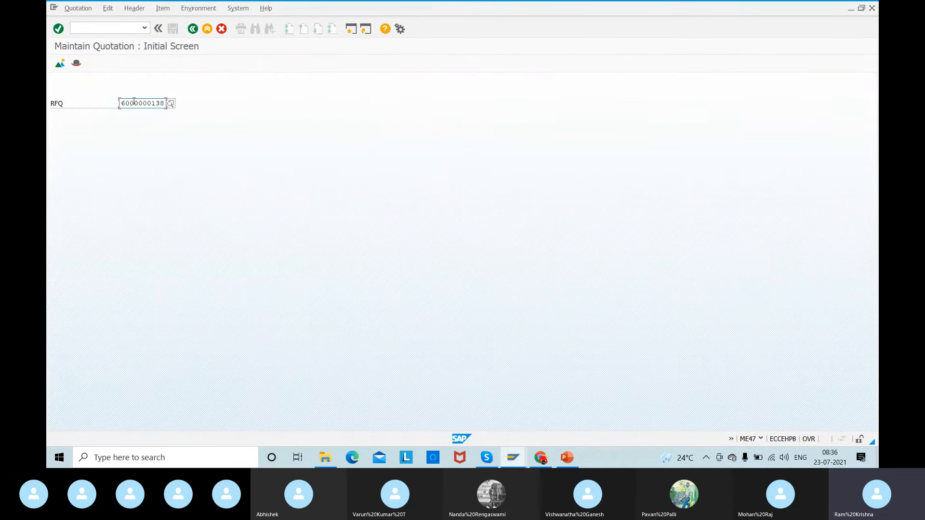
pyautogui.hotkey('alt', 'Tab')
pyautogui.hotkey('alt', 'Tab')
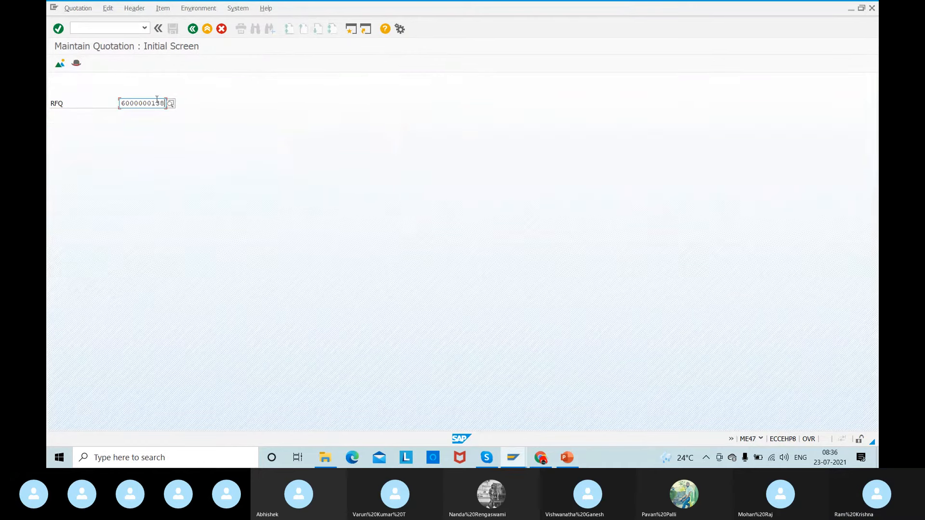
pyautogui.moveTo(157, 101); pyautogui.dragTo(209, 114)
pyautogui.write('91')
pyautogui.press('Return')
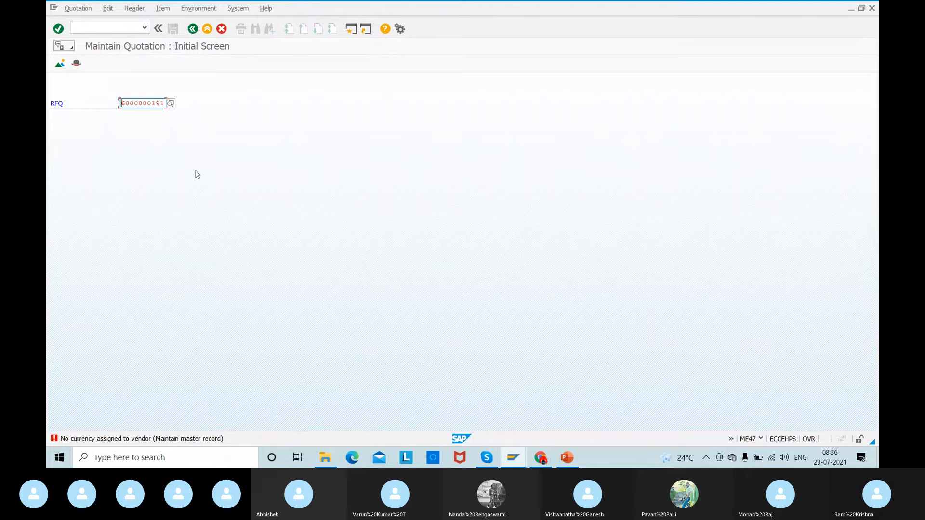
pyautogui.moveTo(120, 104); pyautogui.dragTo(184, 111)
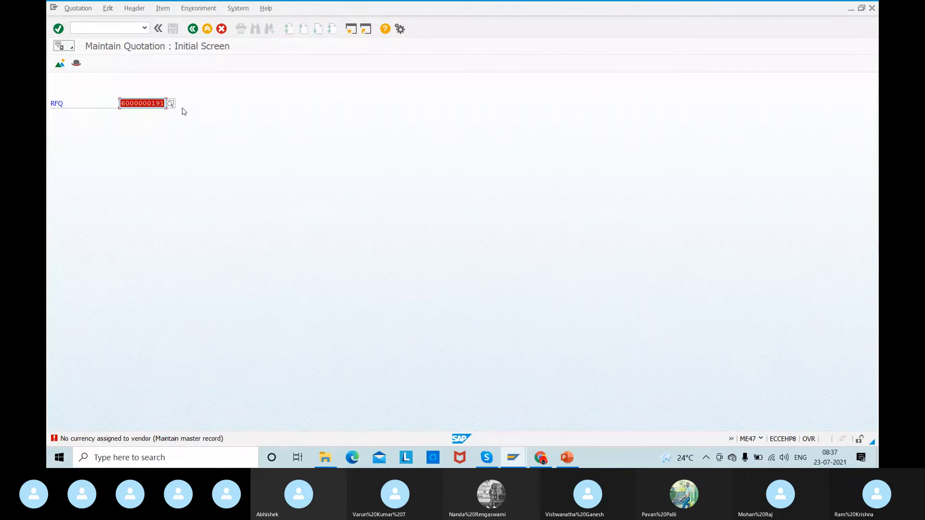
pyautogui.click(184, 111)
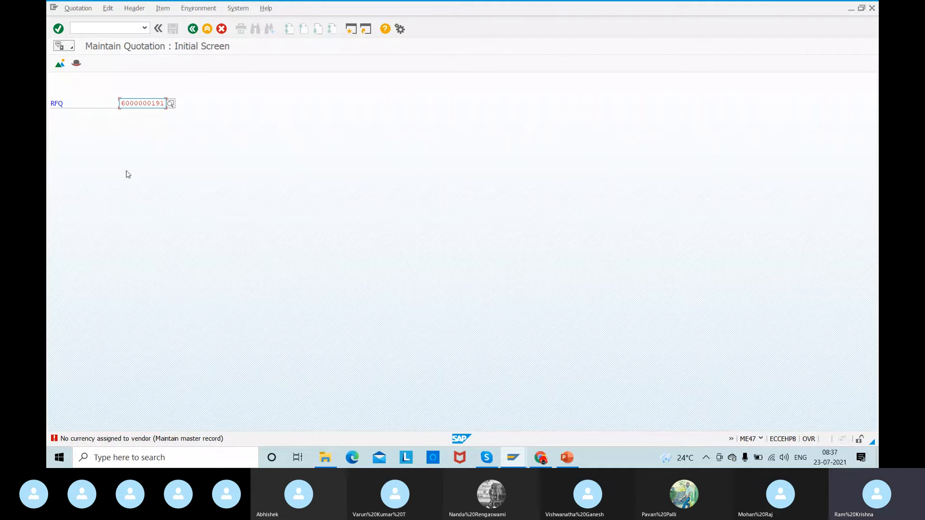
# - Start XK02 in a new session and open the purchasing data of vendor ONE-TIME
pyautogui.click(81, 27)
pyautogui.write('/o')
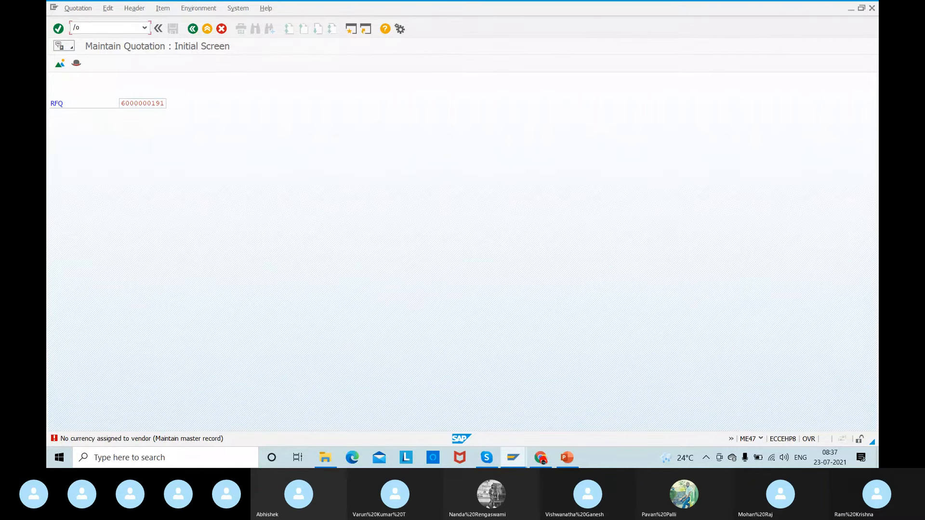
pyautogui.write('xk02')
pyautogui.press('Return')
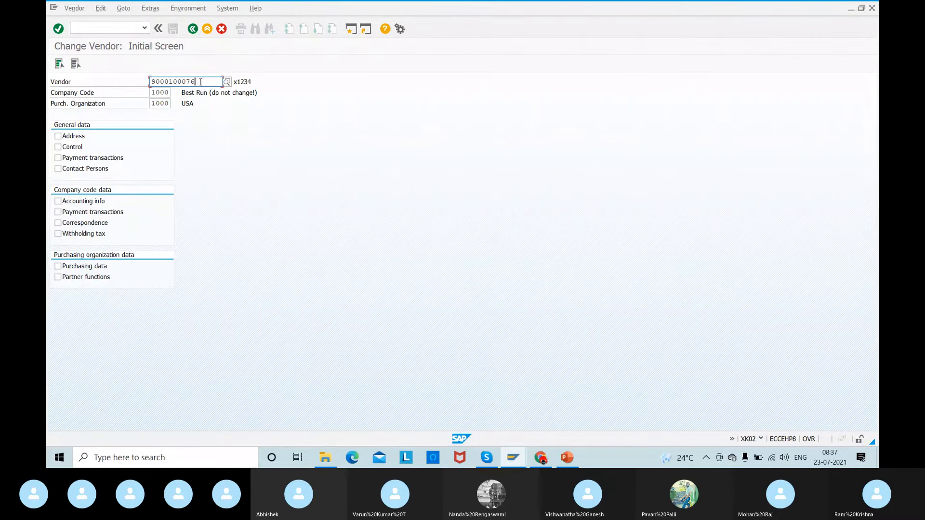
pyautogui.moveTo(197, 82); pyautogui.dragTo(66, 85)
pyautogui.write('ONE-')
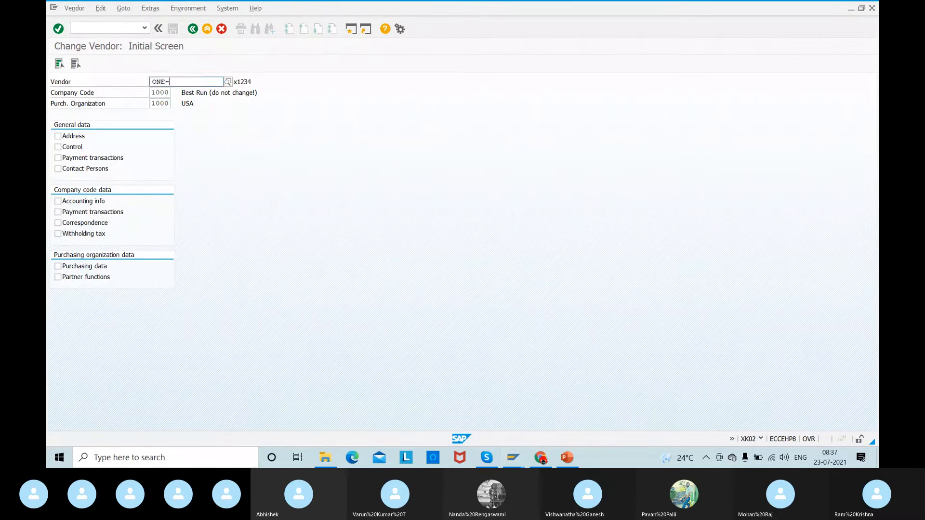
pyautogui.write('TIME')
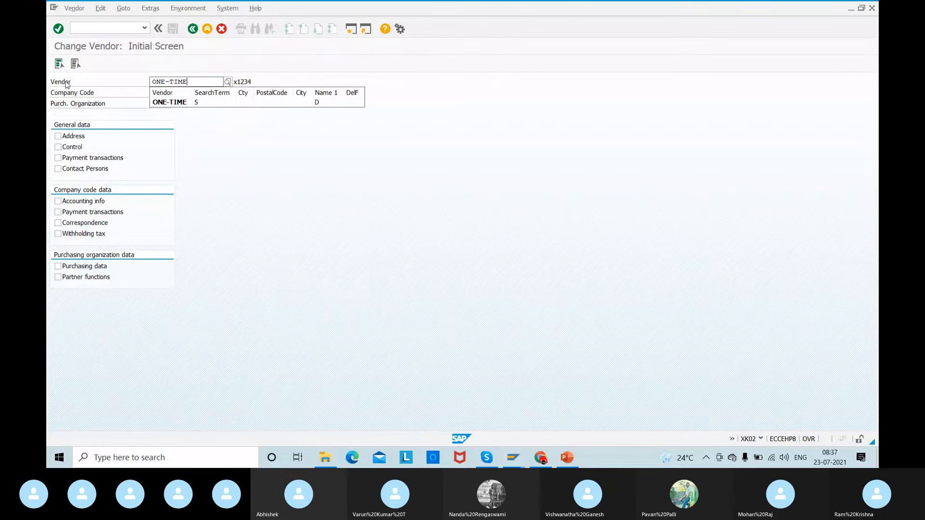
pyautogui.click(72, 268)
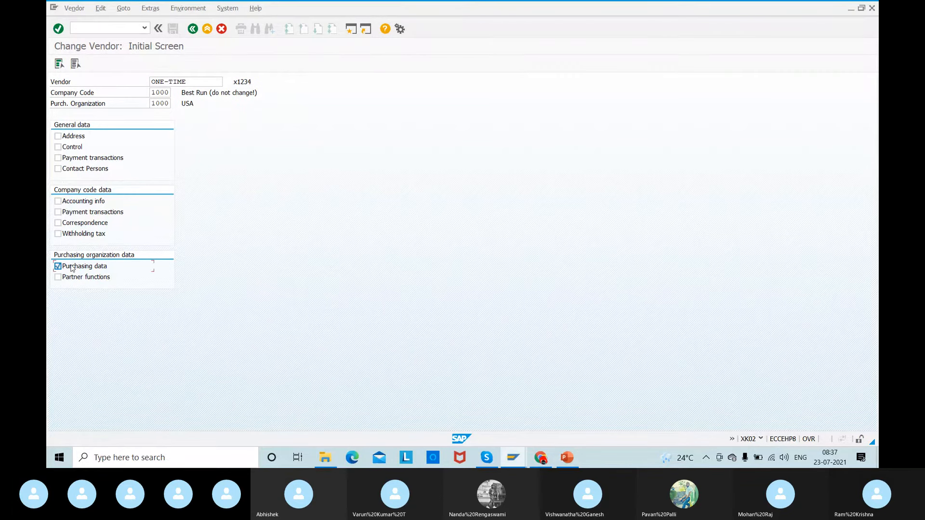
pyautogui.press('Return')
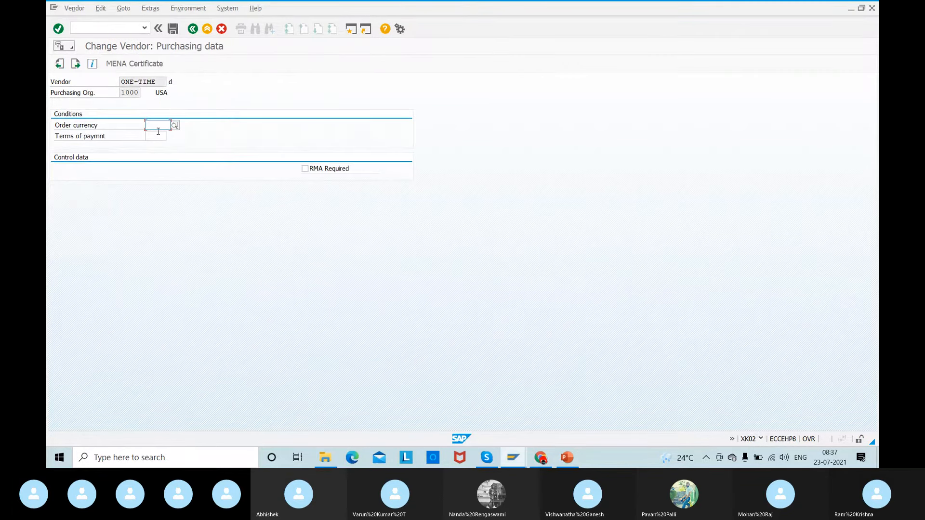
# - Set the vendor's order currency to EUR and save the change
pyautogui.write('EUR')
pyautogui.press('Tab')
pyautogui.press('Return')
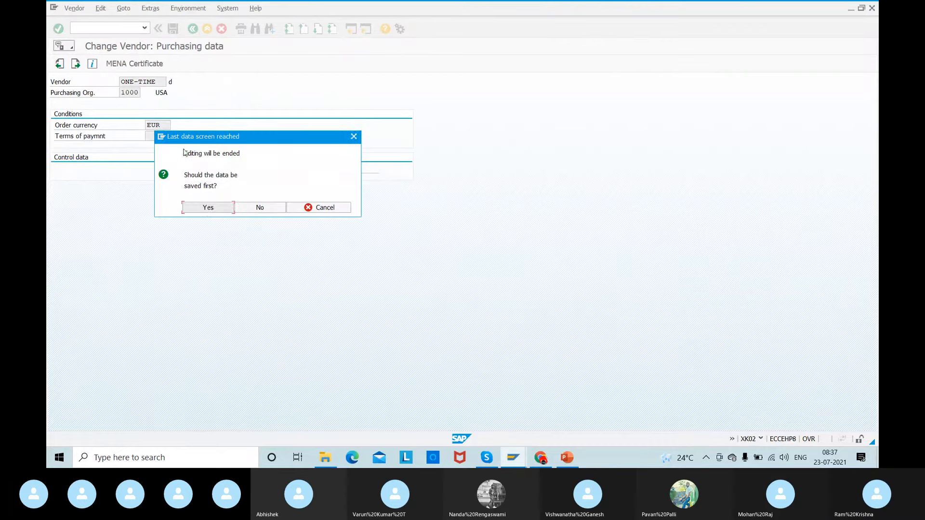
pyautogui.click(208, 211)
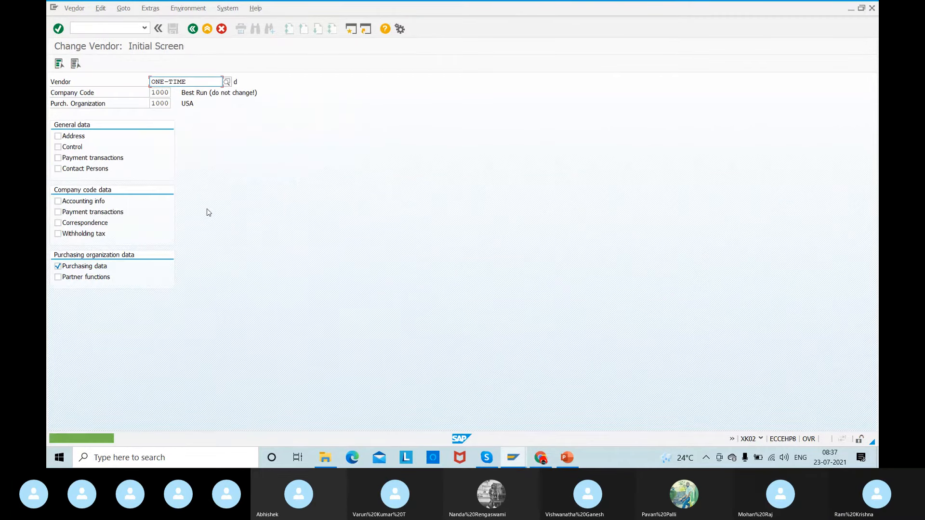
# - Go back to the quotation session, restart ME47 and open Tata 01's RFQ
pyautogui.hotkey('alt', 'Tab')
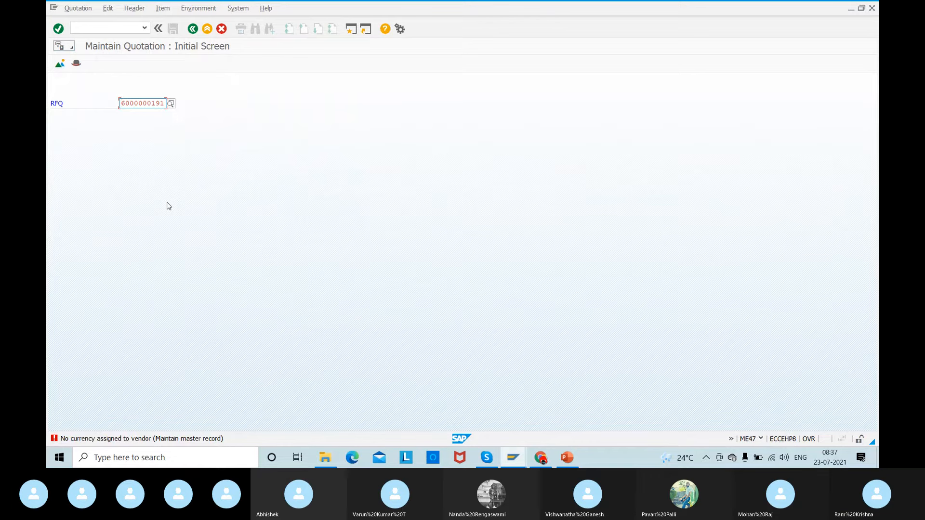
pyautogui.click(82, 26)
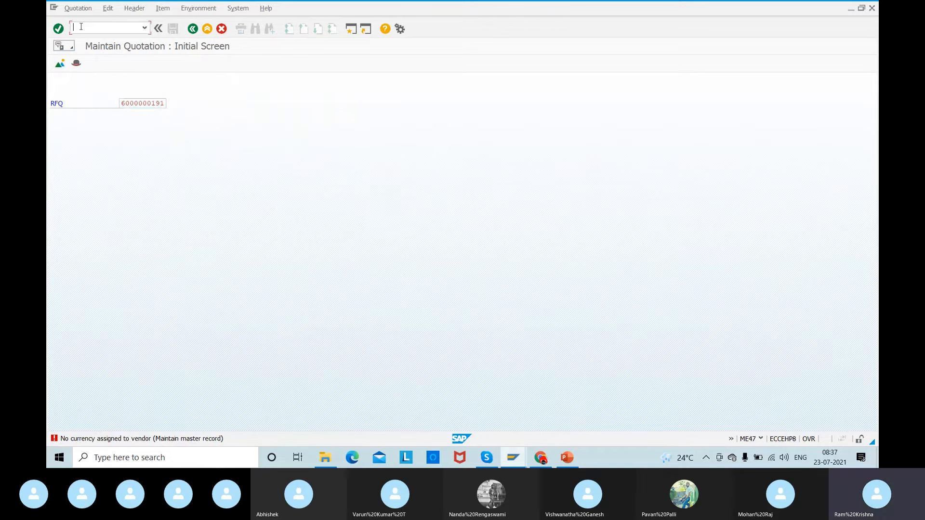
pyautogui.write('/nme4')
pyautogui.press('Return')
pyautogui.press('Return')
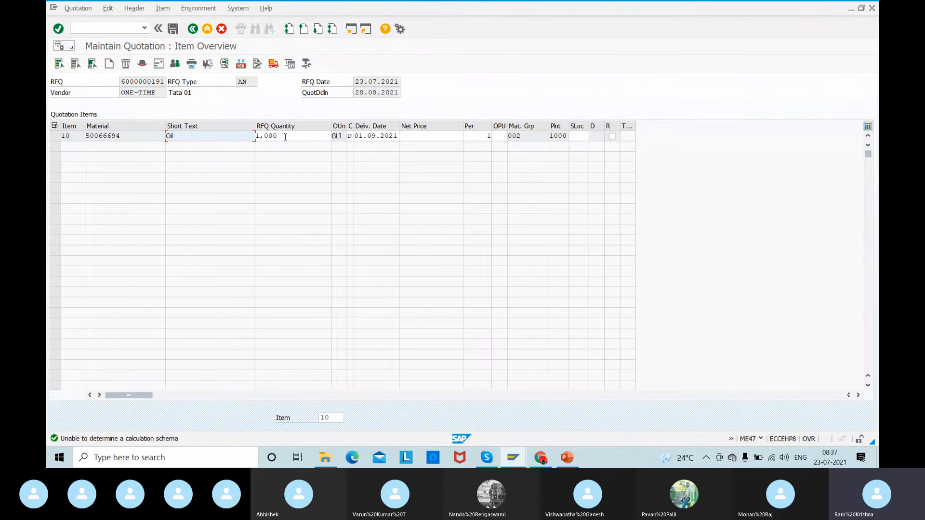
# - Enter a net price of 10 for item 10 of Tata 01's quotation and save it
pyautogui.press('Tab')
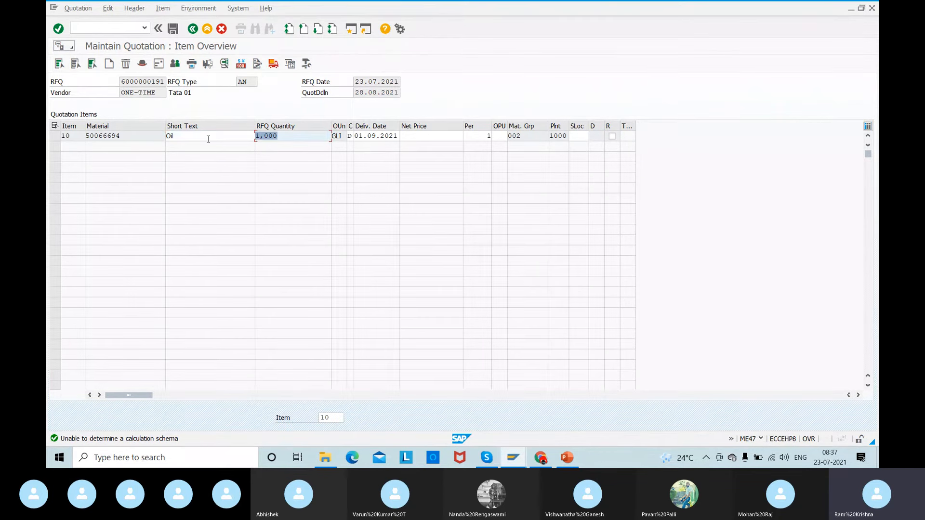
pyautogui.click(442, 138)
pyautogui.write('10')
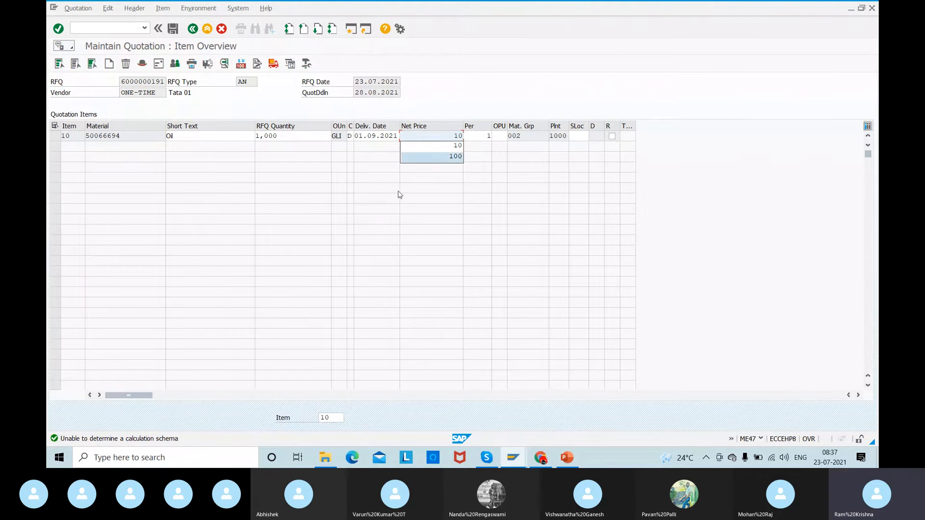
pyautogui.click(449, 135)
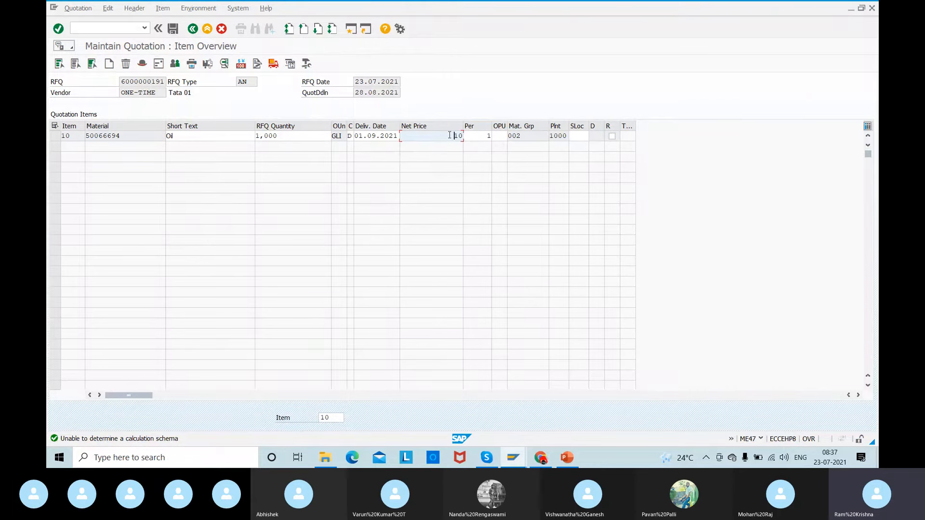
pyautogui.moveTo(449, 135); pyautogui.dragTo(489, 135)
pyautogui.press('Return')
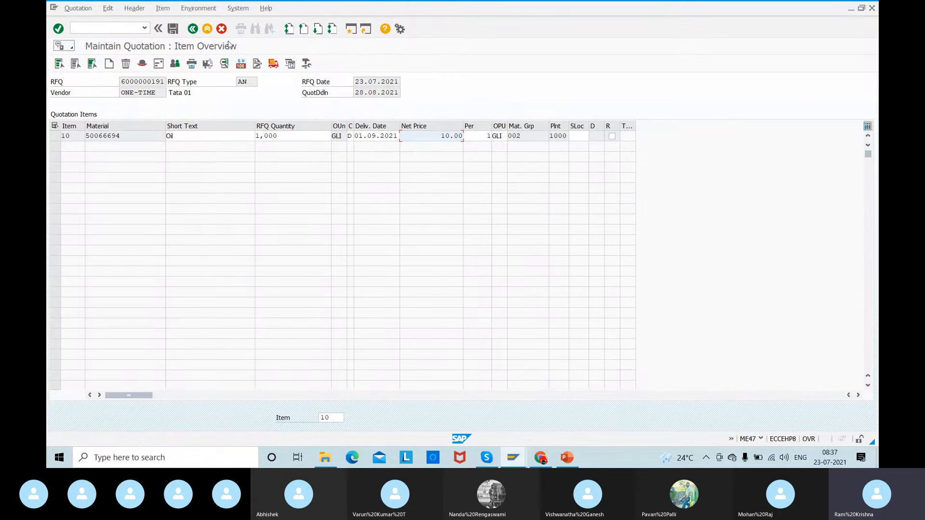
pyautogui.click(172, 29)
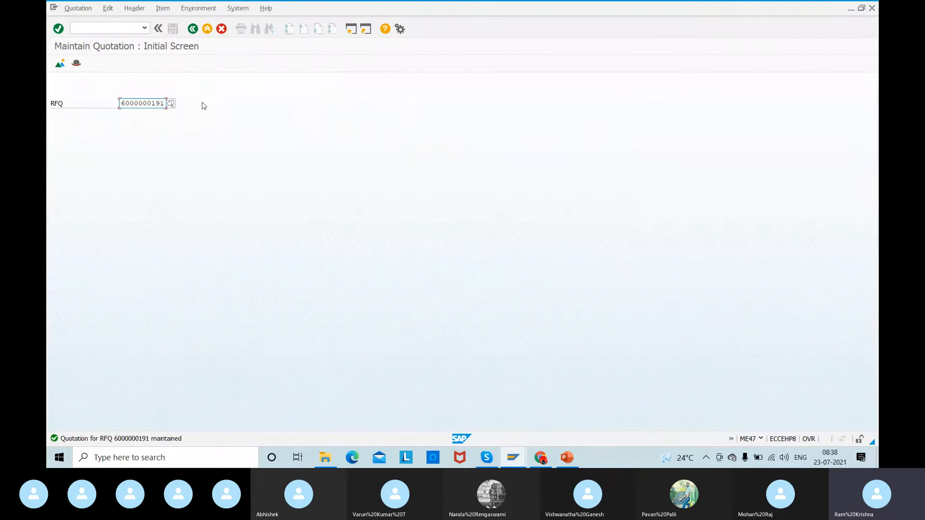
# - Open IBM 01's RFQ in ME47, enter a net price of 9 for item 10 and save the quotation
pyautogui.write('2')
pyautogui.press('Return')
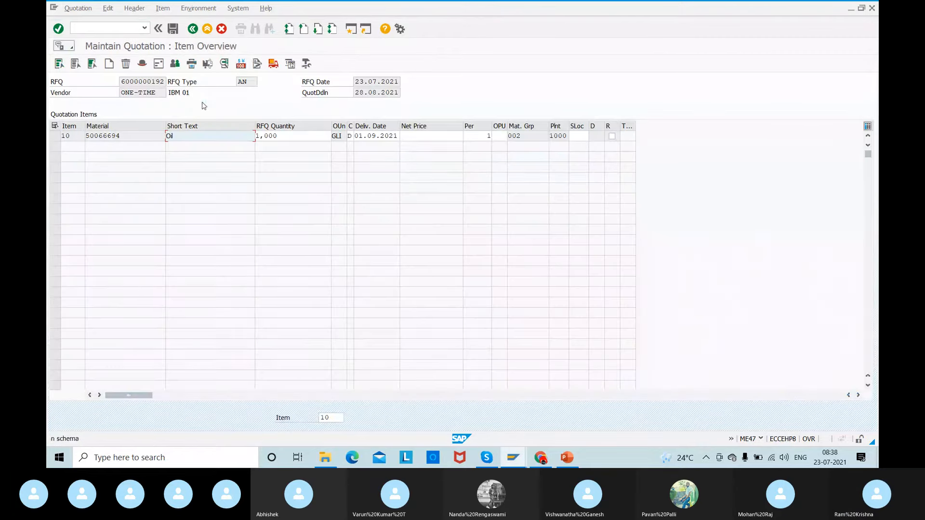
pyautogui.click(441, 136)
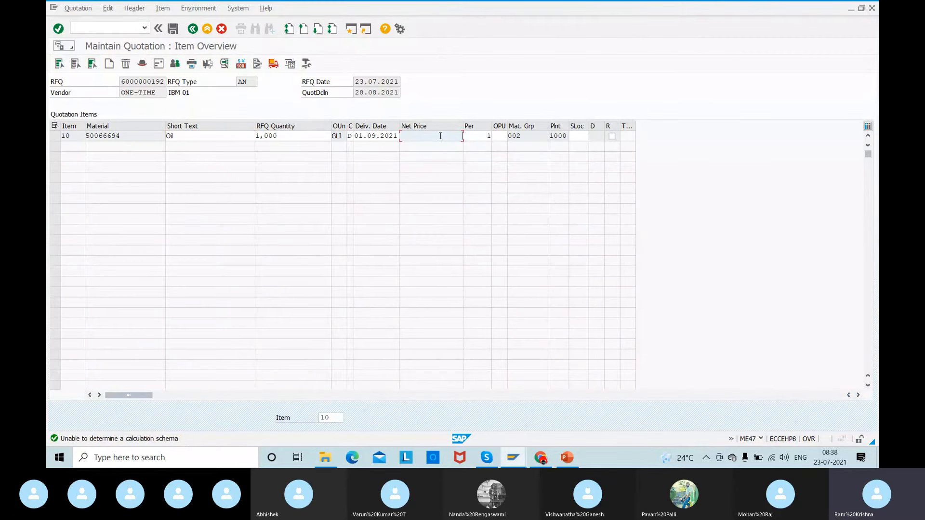
pyautogui.write('9')
pyautogui.press('Return')
pyautogui.click(172, 29)
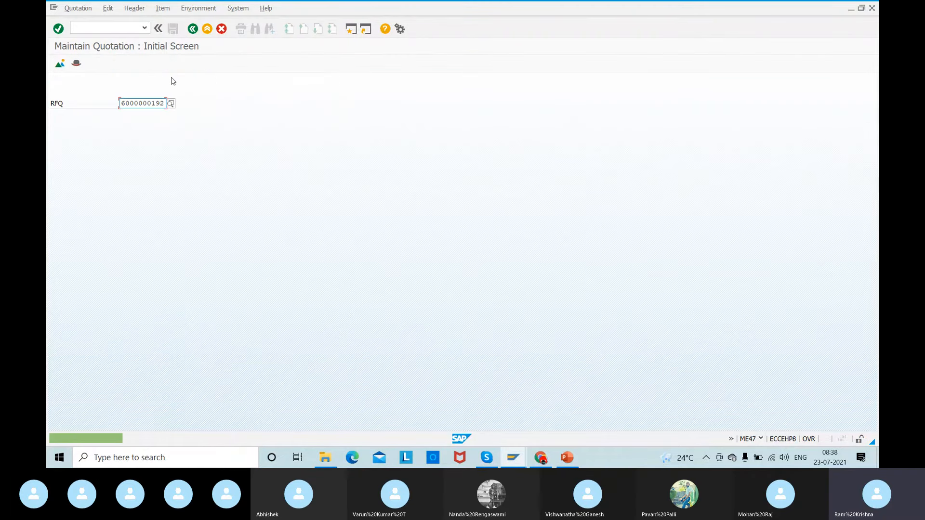
# - Open Wupro 01's RFQ, enter a net price of 8 for item 10 and save the quotation
pyautogui.press('Return')
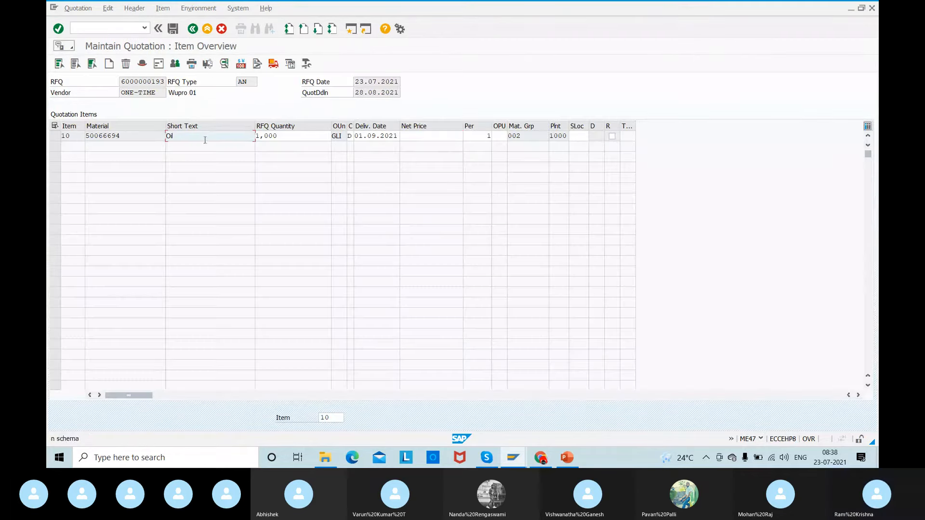
pyautogui.click(438, 135)
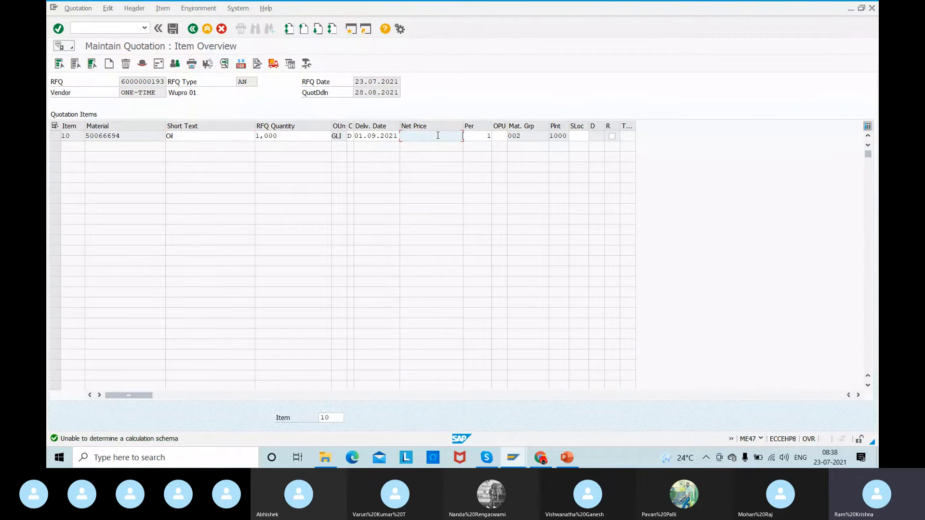
pyautogui.write('8')
pyautogui.press('Return')
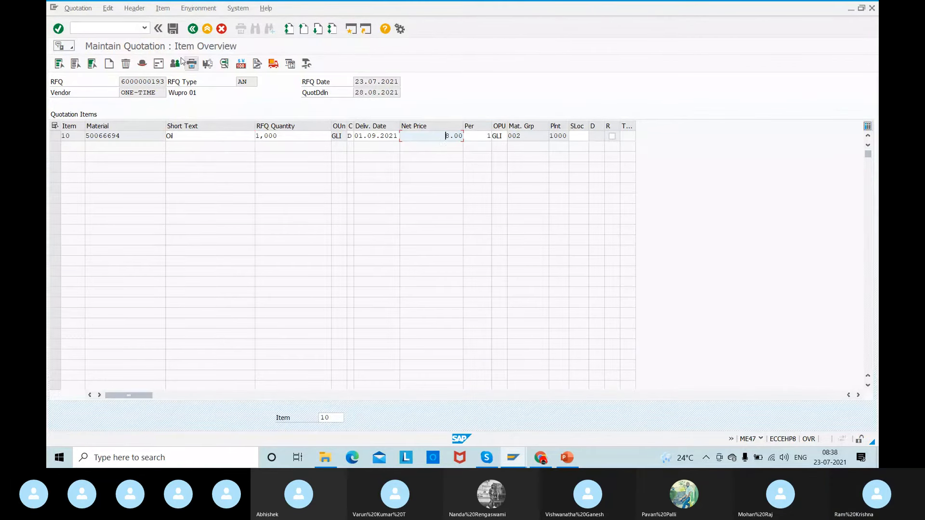
pyautogui.click(173, 30)
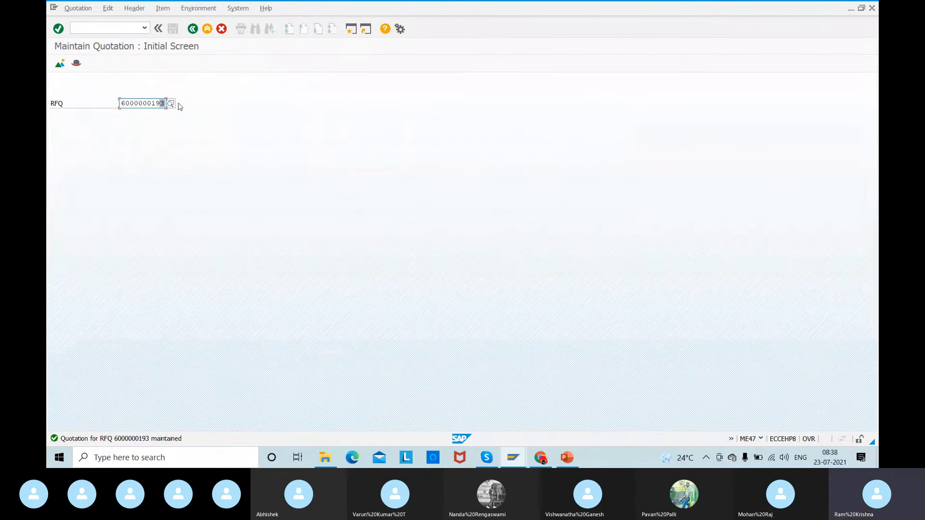
# - Open Relaince 01's RFQ, enter a net price of 11 for item 10 and save the quotation
pyautogui.write('4')
pyautogui.press('Return')
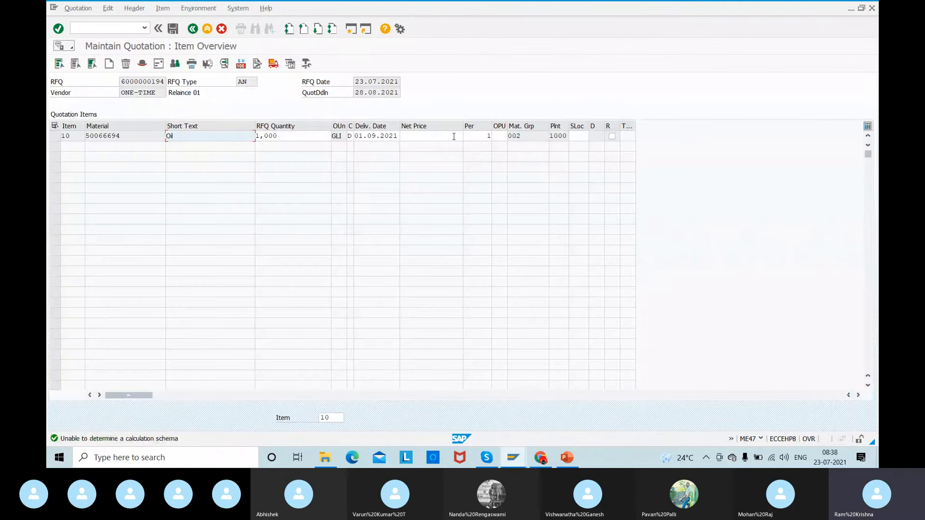
pyautogui.click(454, 137)
pyautogui.write('11')
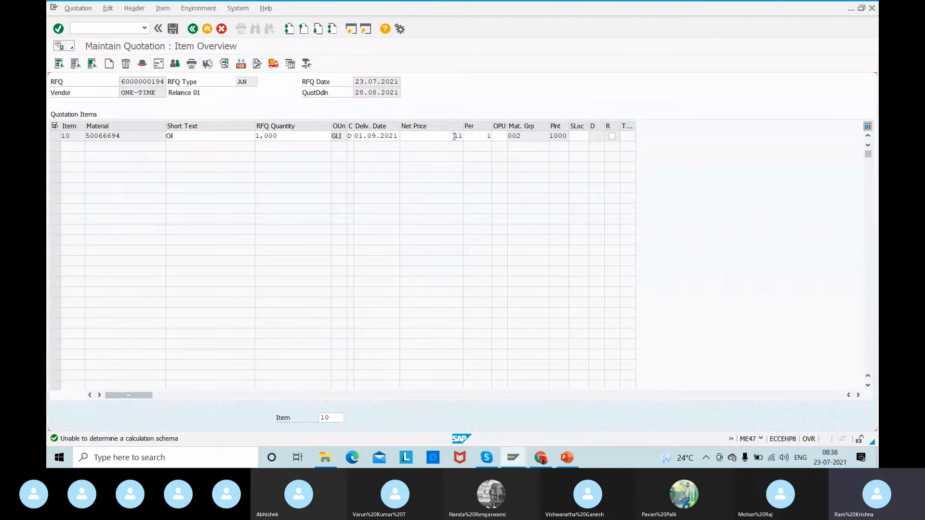
pyautogui.press('Return')
pyautogui.click(173, 29)
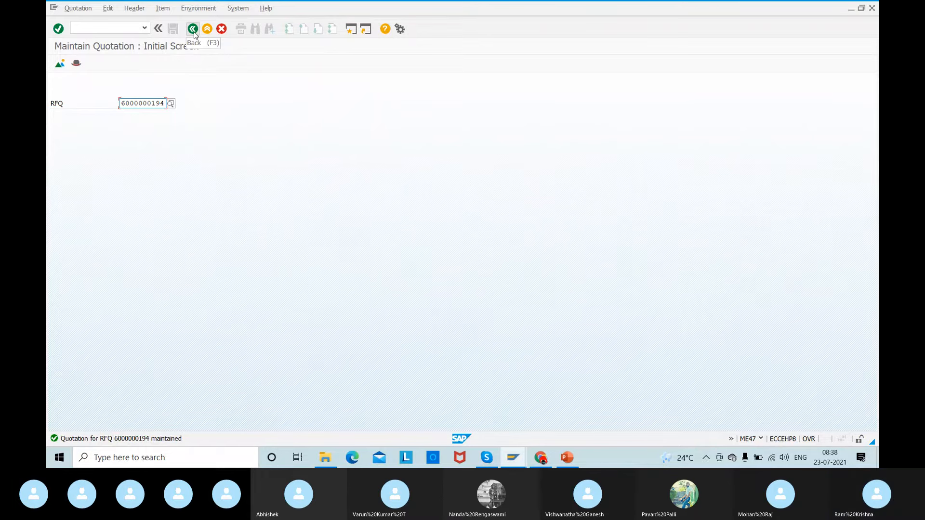
# - Start the price comparison list with ME49 and place the cursor in the Collective RFQ field
pyautogui.click(96, 28)
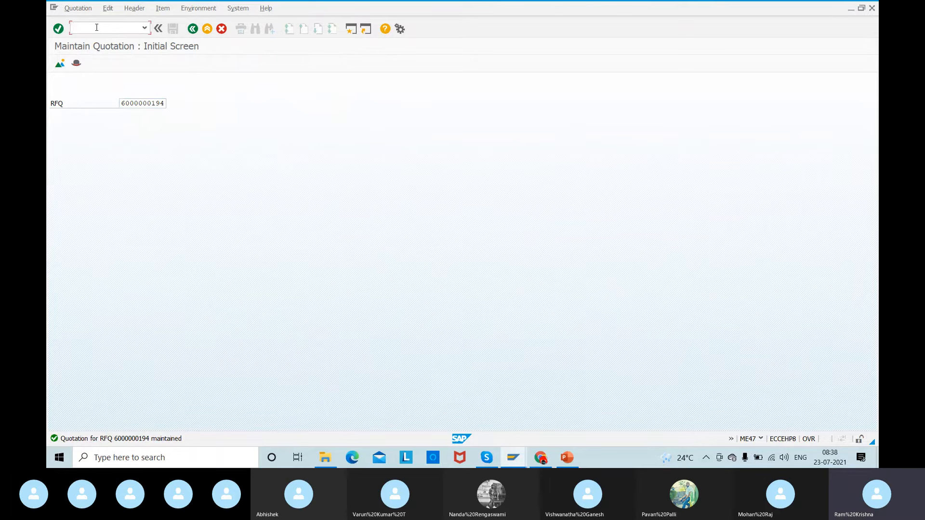
pyautogui.write('/nme49')
pyautogui.press('Return')
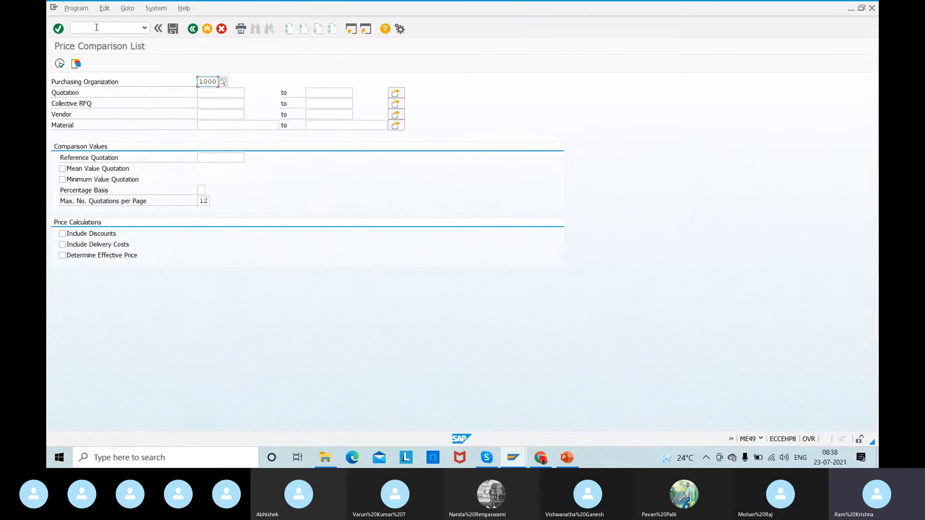
pyautogui.click(214, 108)
# - Switch to the ME4M list session, open the header data of Tata 01's RFQ and copy its collective number
pyautogui.hotkey('alt', 'Tab')
pyautogui.hotkey('alt', 'Tab')
pyautogui.hotkey('alt', 'Tab')
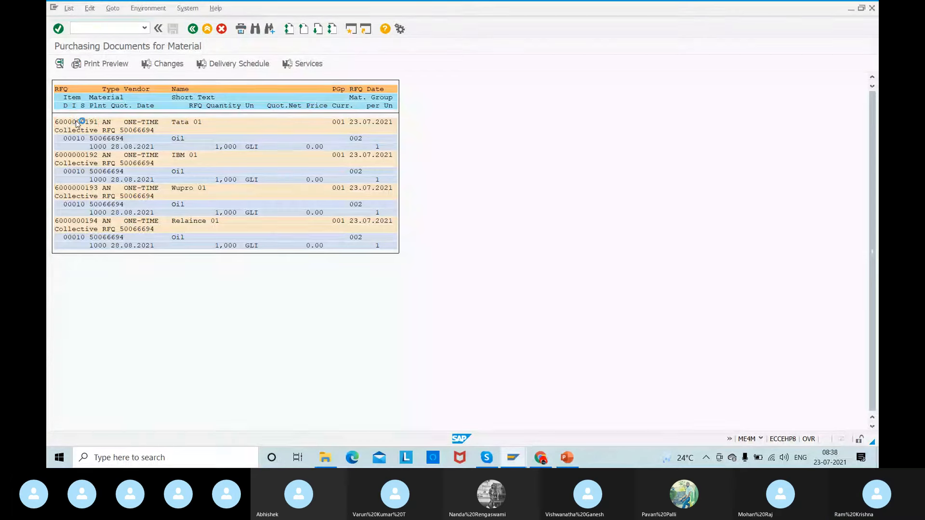
pyautogui.doubleClick(76, 122)
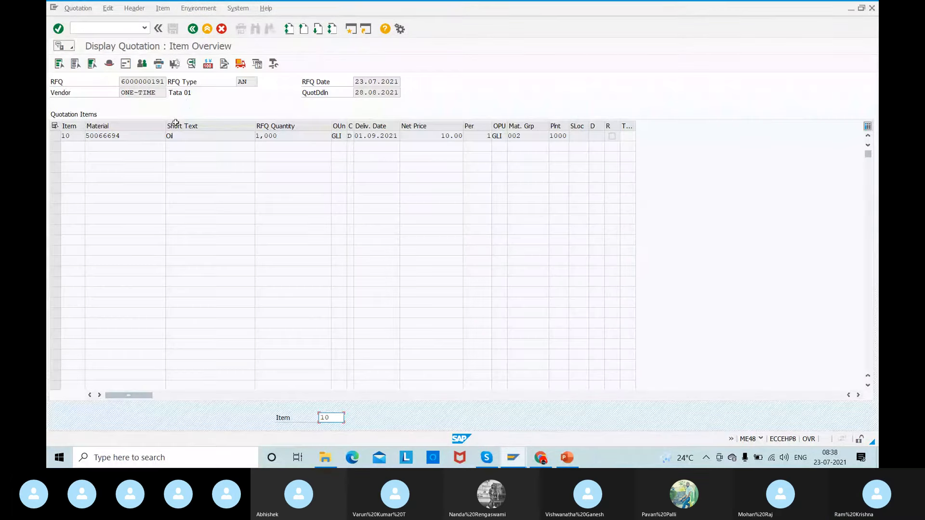
pyautogui.click(108, 63)
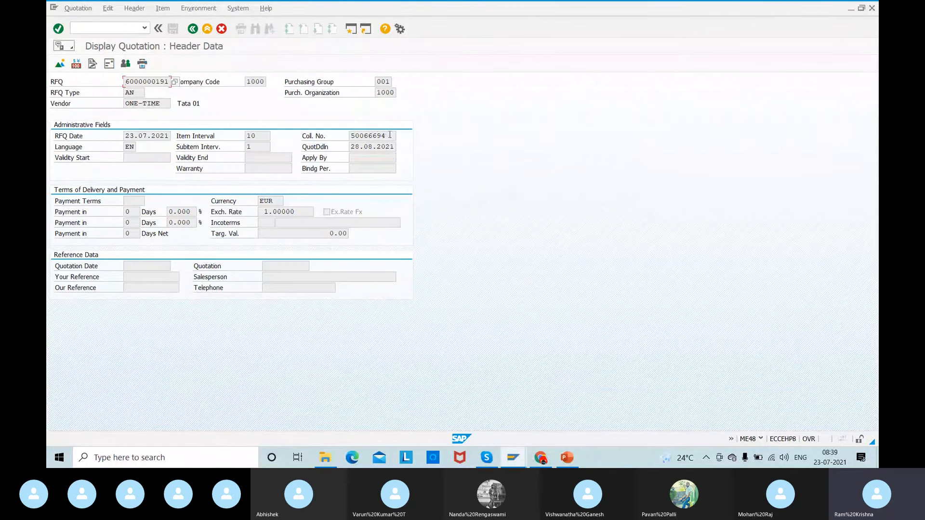
pyautogui.moveTo(392, 136); pyautogui.dragTo(342, 138)
pyautogui.hotkey('ctrl', 'c')
# - Return to the ME49 session, enter collective RFQ 50066694 and run the price comparison
pyautogui.hotkey('alt', 'Tab')
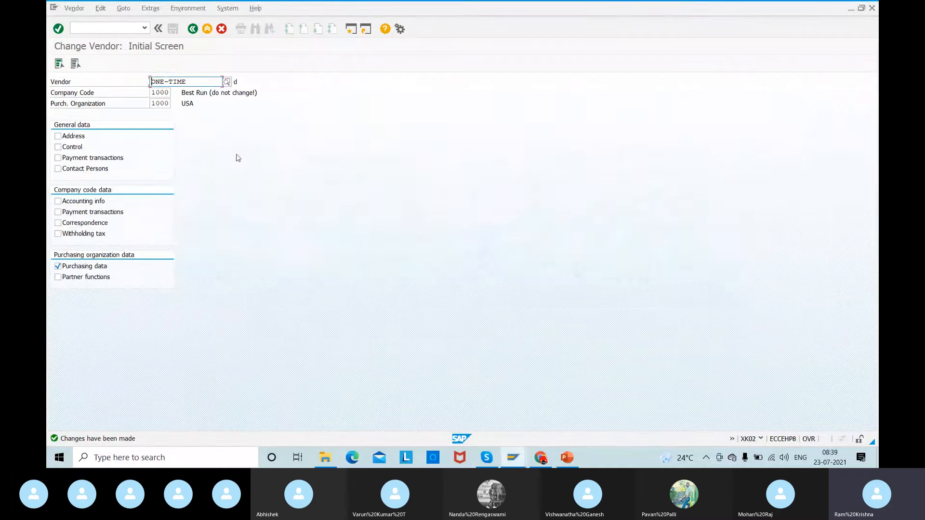
pyautogui.hotkey('alt', 'Tab')
pyautogui.hotkey('alt', 'Tab')
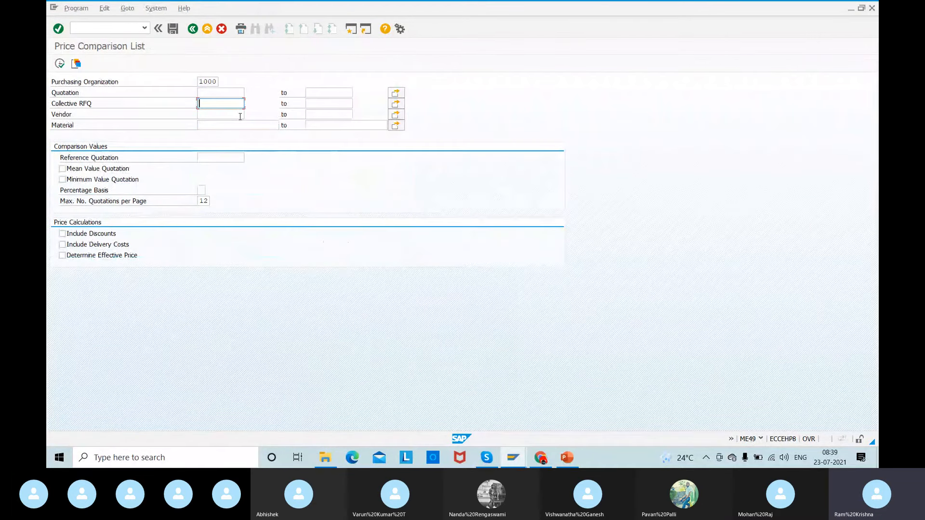
pyautogui.hotkey('ctrl', 'v')
pyautogui.click(59, 64)
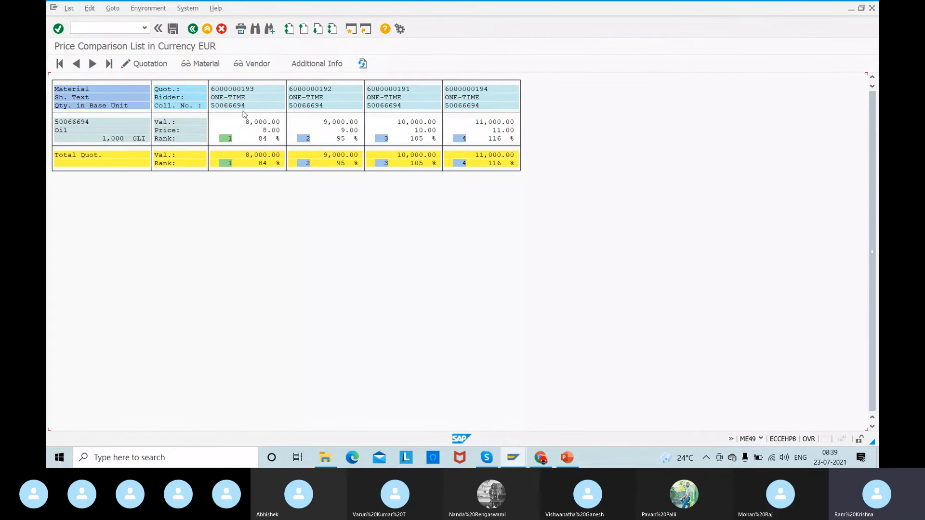
# - Open Wupro 01's and IBM 01's quotations from the comparison list to check vendor and net price, returning to the list each time
pyautogui.doubleClick(229, 90)
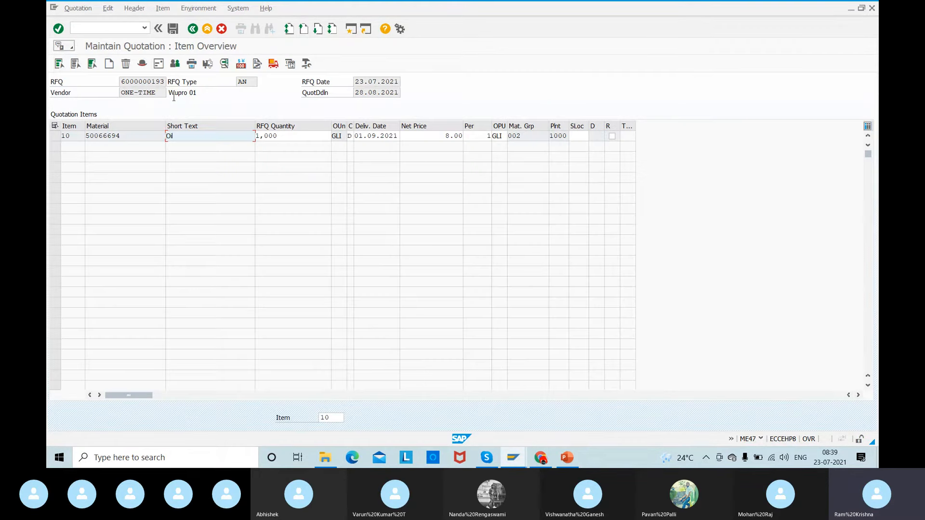
pyautogui.moveTo(168, 93); pyautogui.dragTo(220, 94)
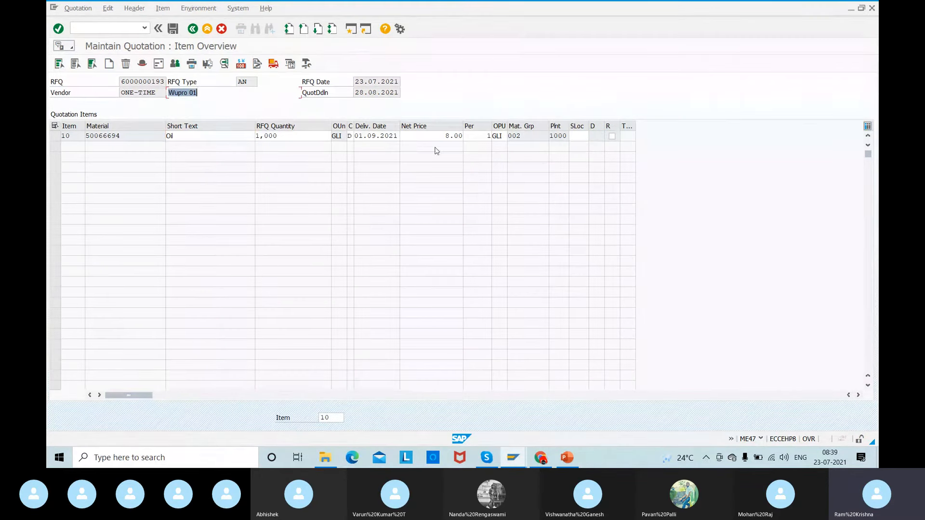
pyautogui.moveTo(439, 135); pyautogui.dragTo(482, 130)
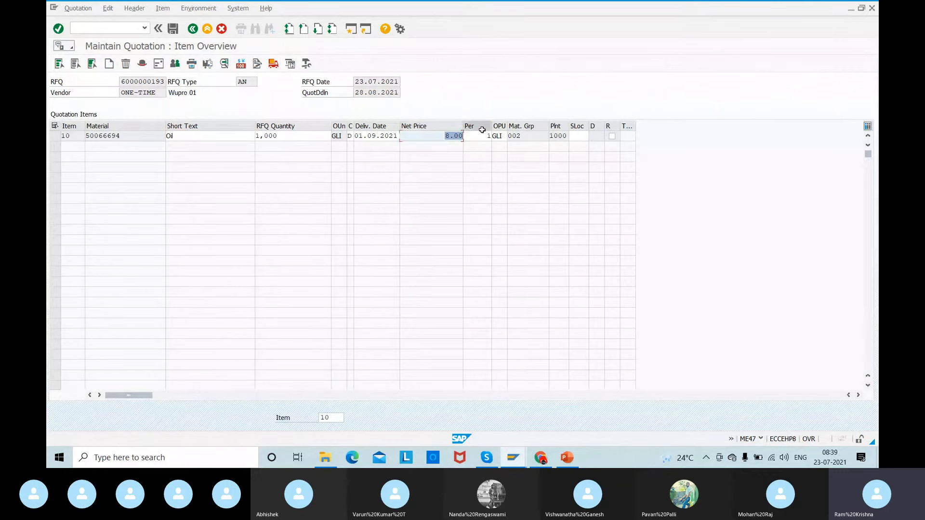
pyautogui.click(192, 29)
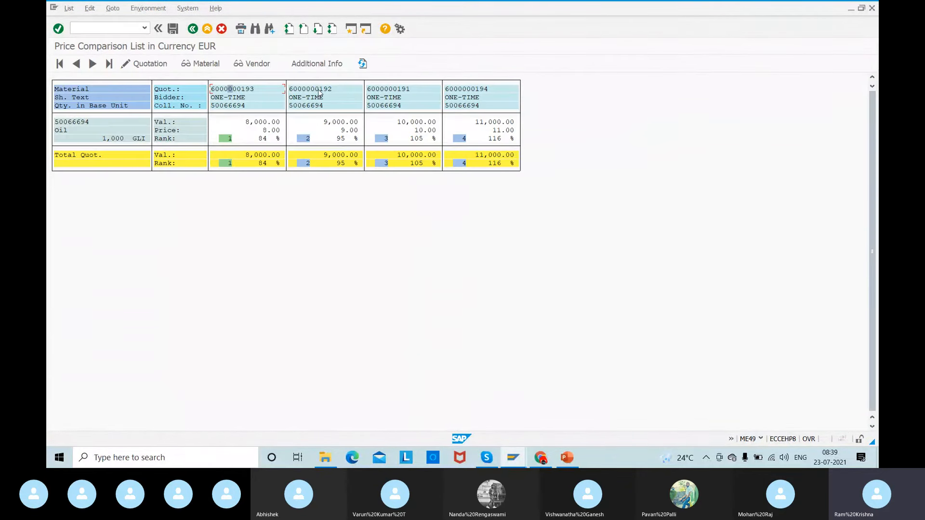
pyautogui.doubleClick(320, 92)
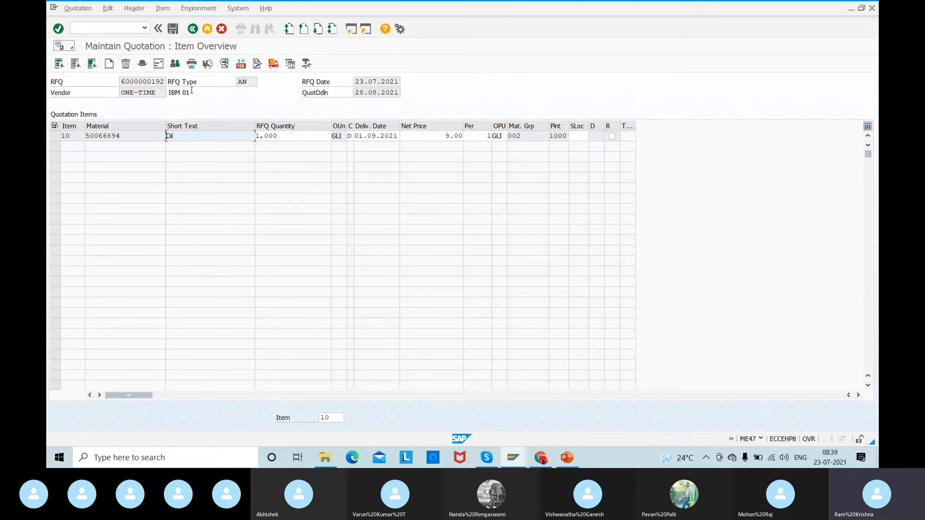
pyautogui.click(192, 30)
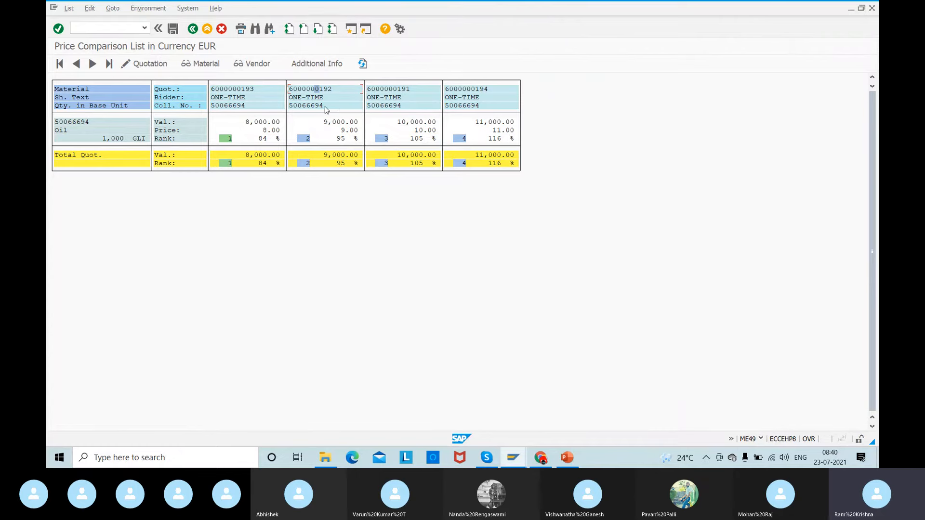
# - Open IBM 01's quotation from the comparison list, flag item 10 as rejected and save
pyautogui.doubleClick(308, 89)
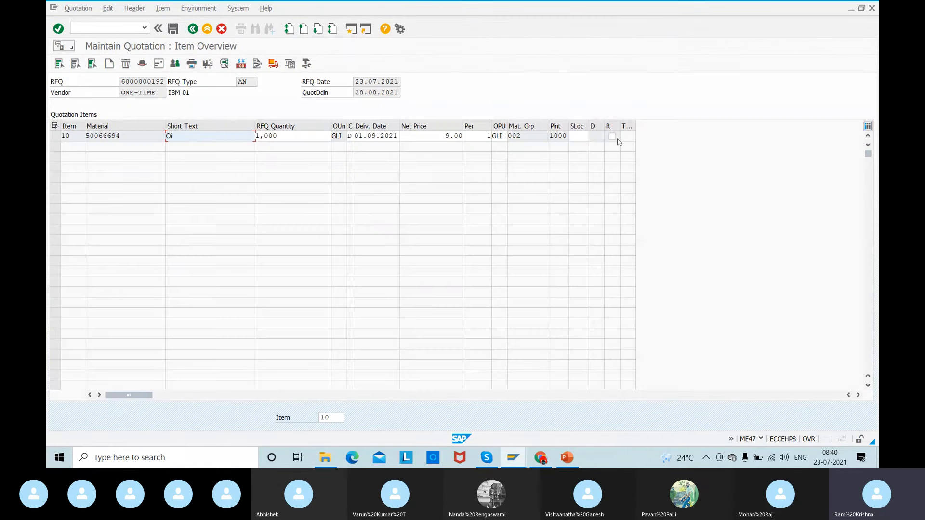
pyautogui.click(613, 136)
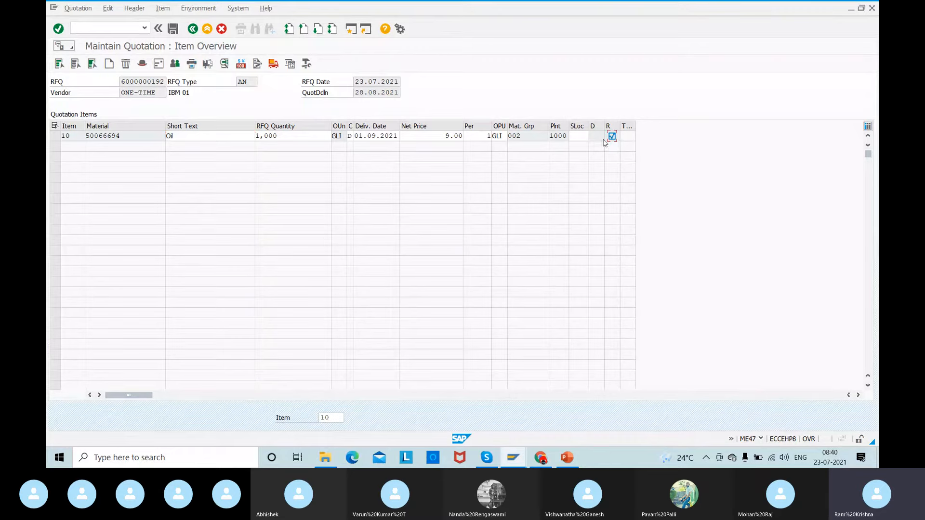
pyautogui.click(173, 29)
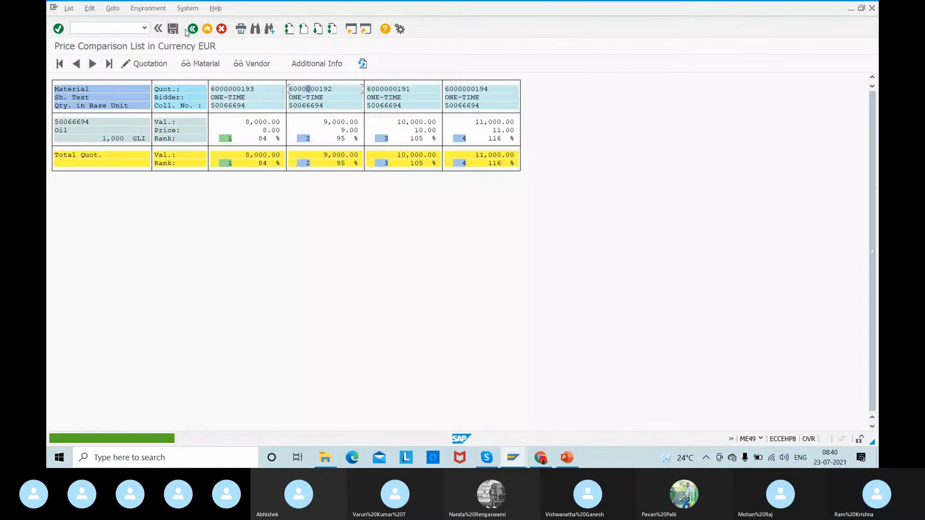
# - Flag item 10 of Tata 01's quotation as rejected from the comparison list and save it
pyautogui.doubleClick(398, 90)
pyautogui.click(612, 136)
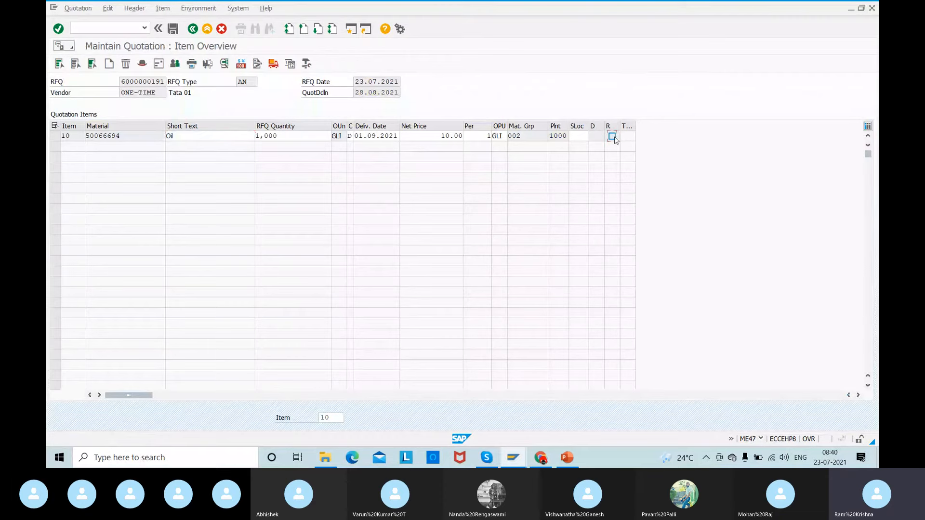
pyautogui.click(173, 29)
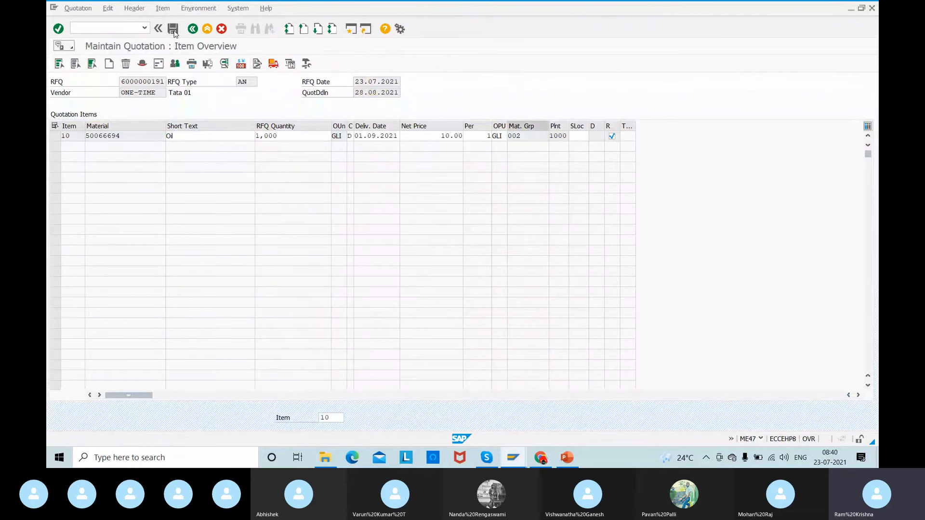
# - Open Relaince 01's quotation from the comparison list, mark item 10 as rejected and save
pyautogui.doubleClick(472, 90)
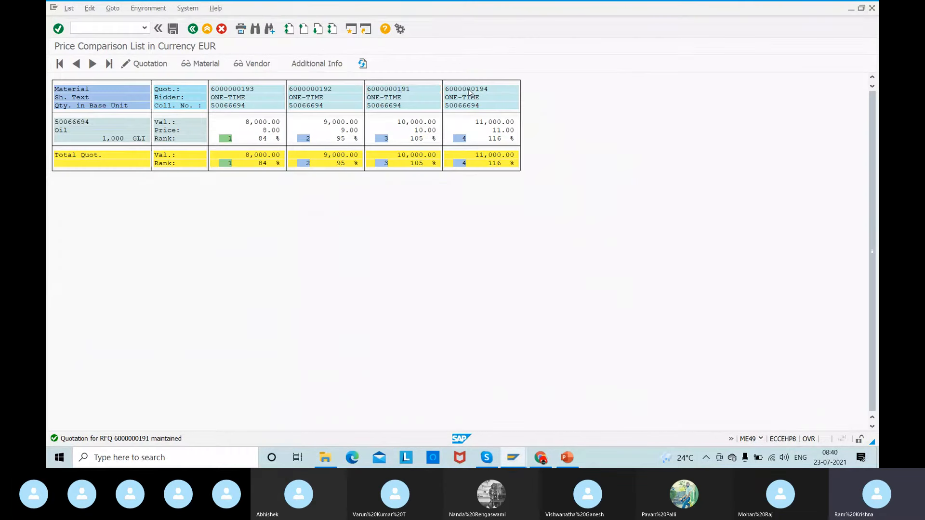
pyautogui.click(612, 136)
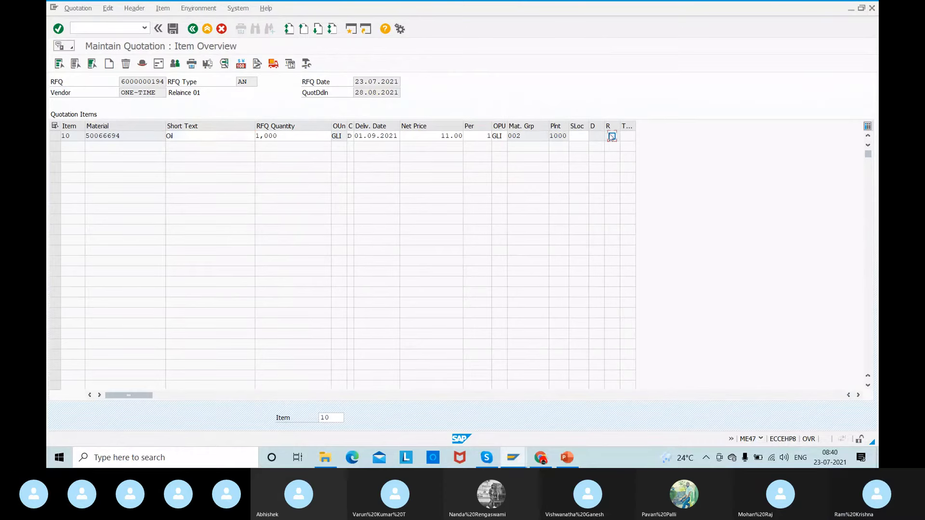
pyautogui.click(173, 29)
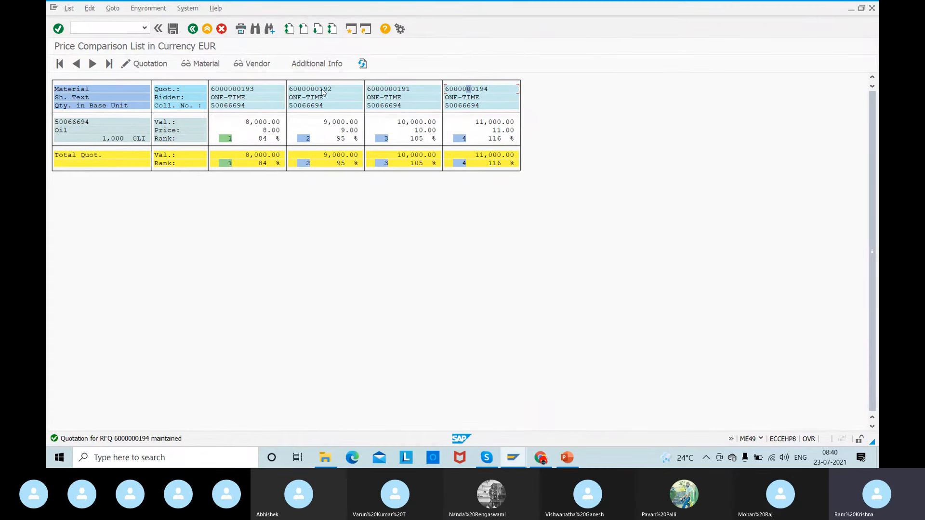
# - Switch to the vendor maintenance session and start transaction ME91 there
pyautogui.hotkey('alt', 'Tab')
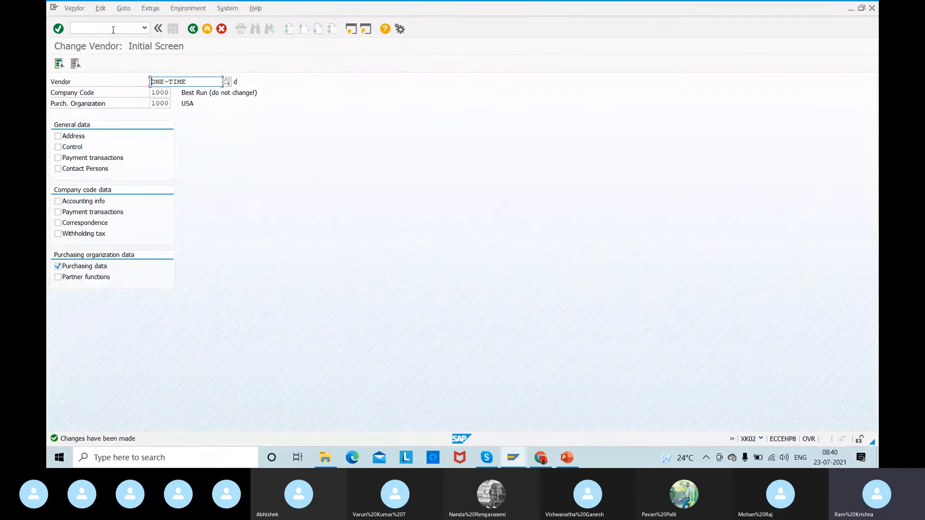
pyautogui.click(113, 28)
pyautogui.write('/nme91')
pyautogui.press('Return')
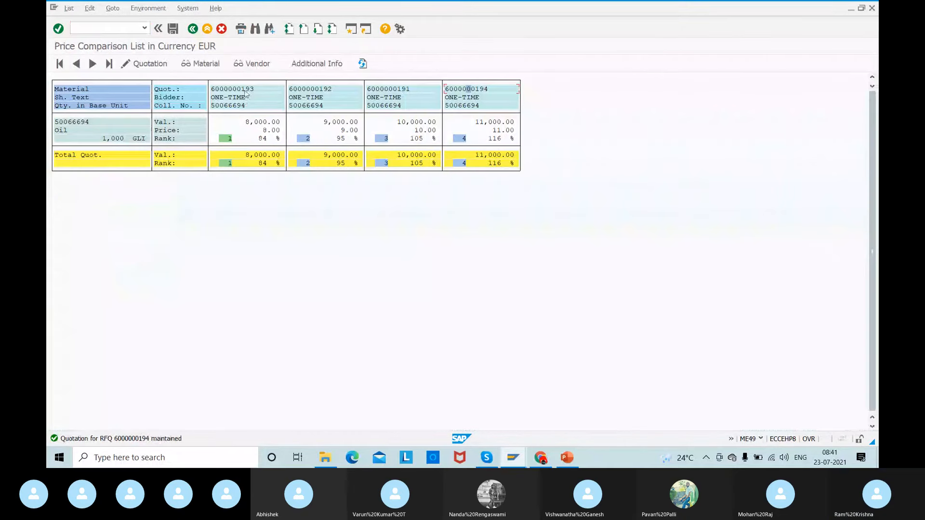
# - View Wupro 01's quotation from the price comparison list, return to the list and open IBM 01's quotation
pyautogui.doubleClick(247, 89)
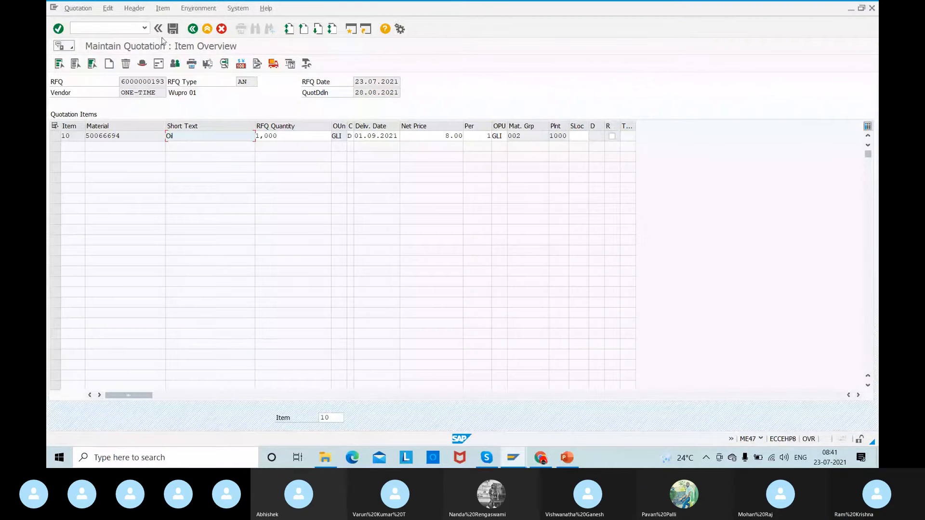
pyautogui.click(193, 28)
pyautogui.doubleClick(318, 91)
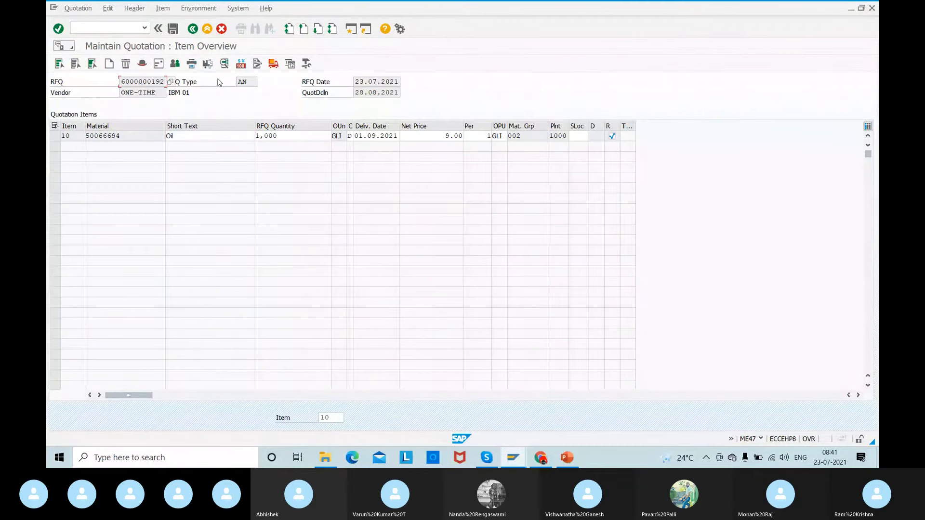
# - Switch to the ME91 session and run the reminder selection for IBM 01's RFQ
pyautogui.hotkey('alt', 'Tab')
pyautogui.write('600000019')
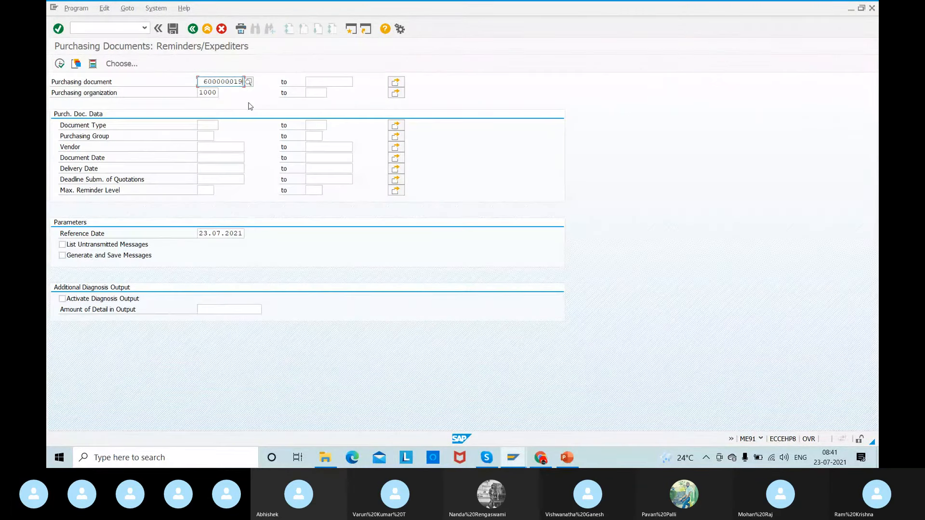
pyautogui.press('Return')
pyautogui.hotkey('ctrl', 'v')
pyautogui.click(59, 67)
pyautogui.hotkey('alt', 'Tab')
pyautogui.hotkey('alt', 'Tab')
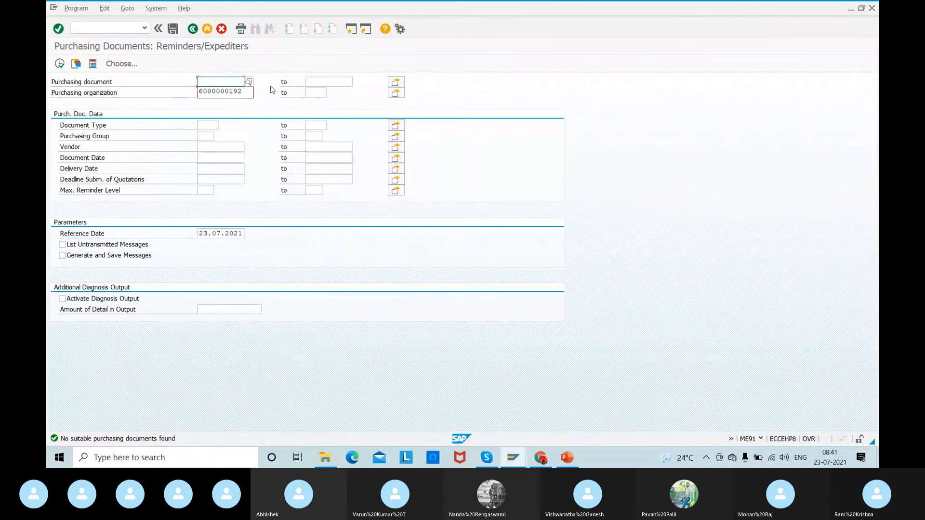
# - Replace the purchasing document with Wupro 01's RFQ number and run the reminder selection again
pyautogui.click(219, 91)
pyautogui.press('BackSpace')
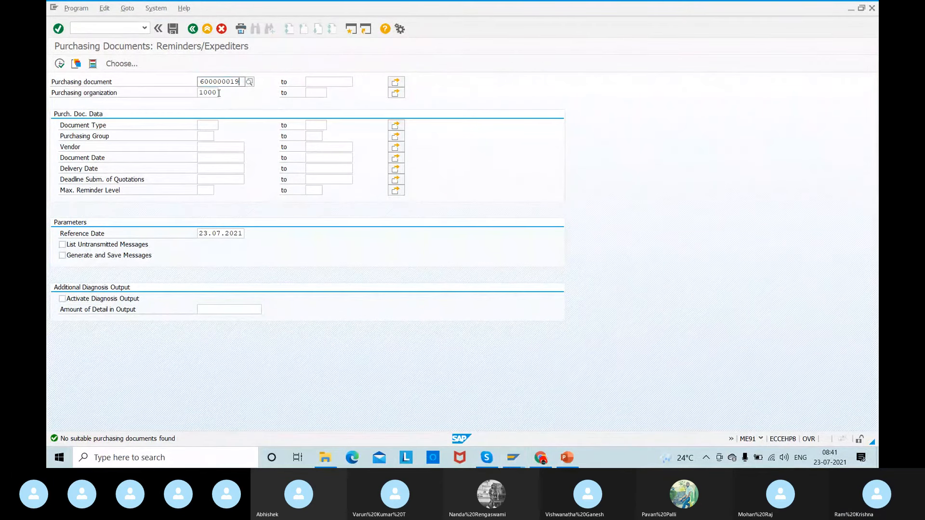
pyautogui.write('3')
pyautogui.press('Return')
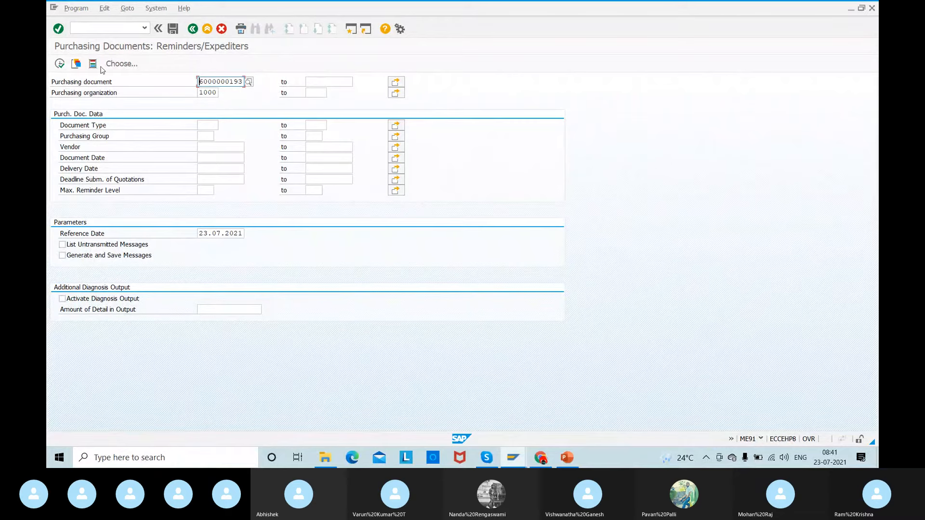
pyautogui.click(60, 63)
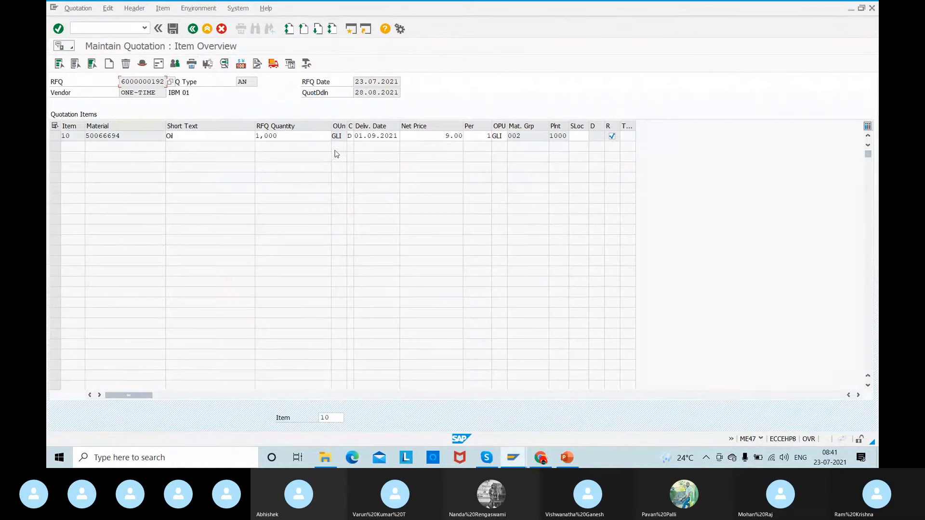
# - Open the messages of IBM 01's quotation and examine the output list, including its processing date and time columns
pyautogui.click(191, 64)
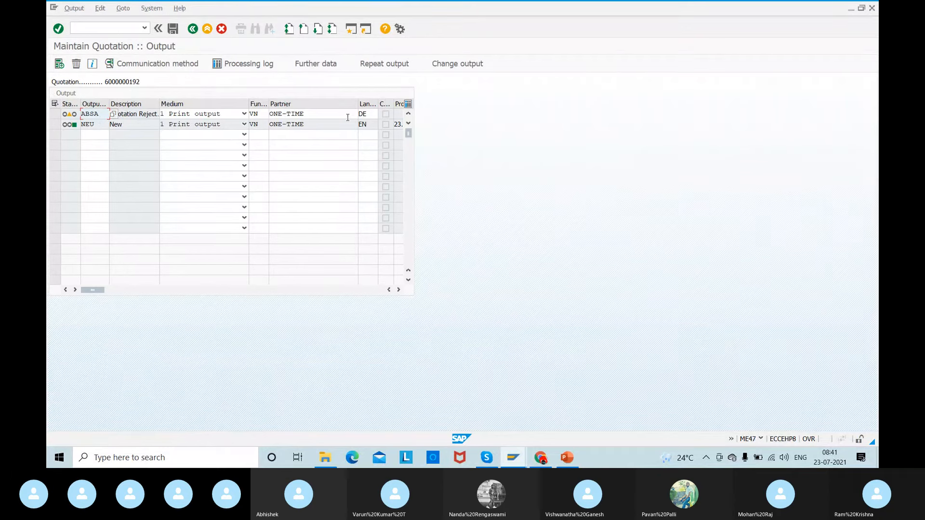
pyautogui.click(398, 289)
pyautogui.click(399, 289)
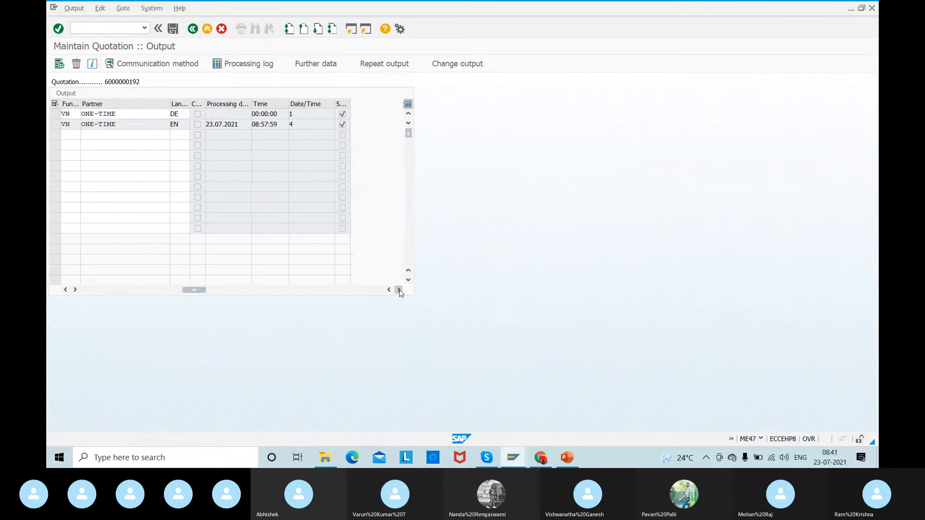
pyautogui.click(399, 289)
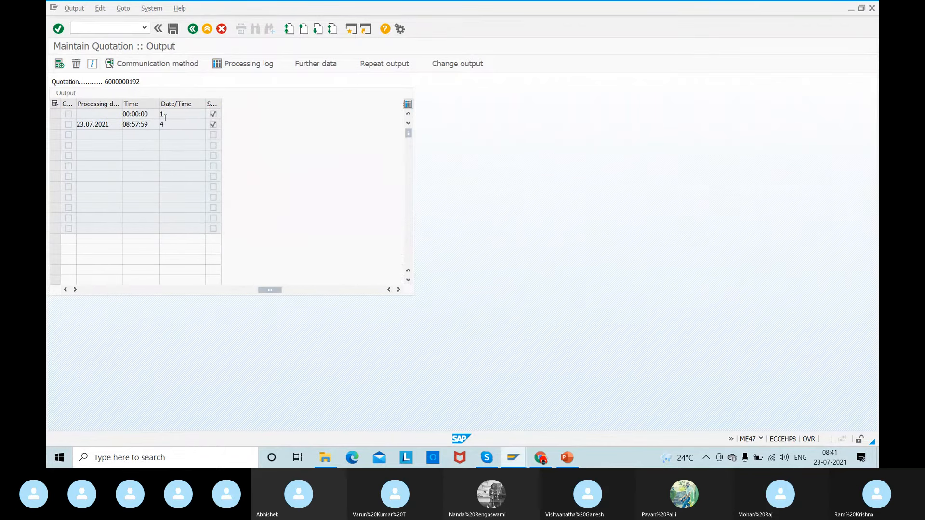
pyautogui.moveTo(270, 290); pyautogui.dragTo(74, 290)
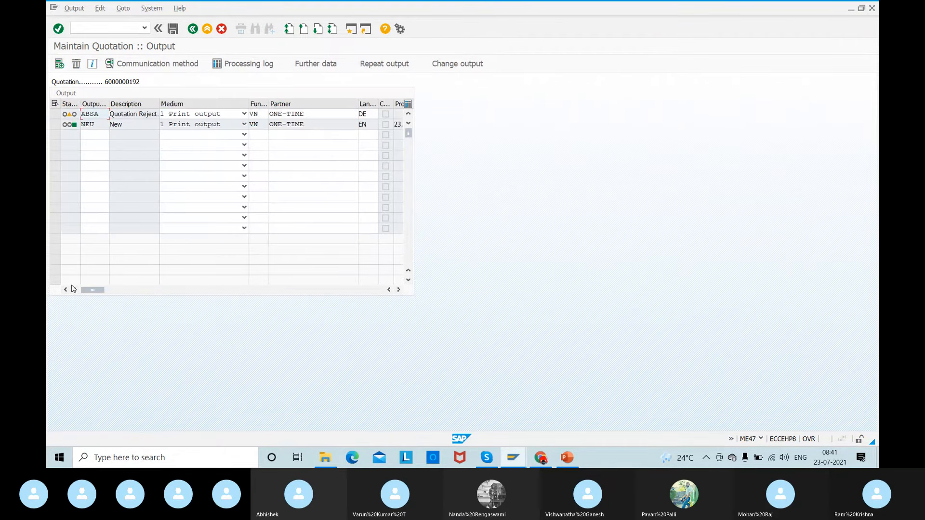
# - Set the Quotation Rejection output ABSA of IBM 01's quotation to medium 7 Simple Mail and language EN
pyautogui.click(197, 118)
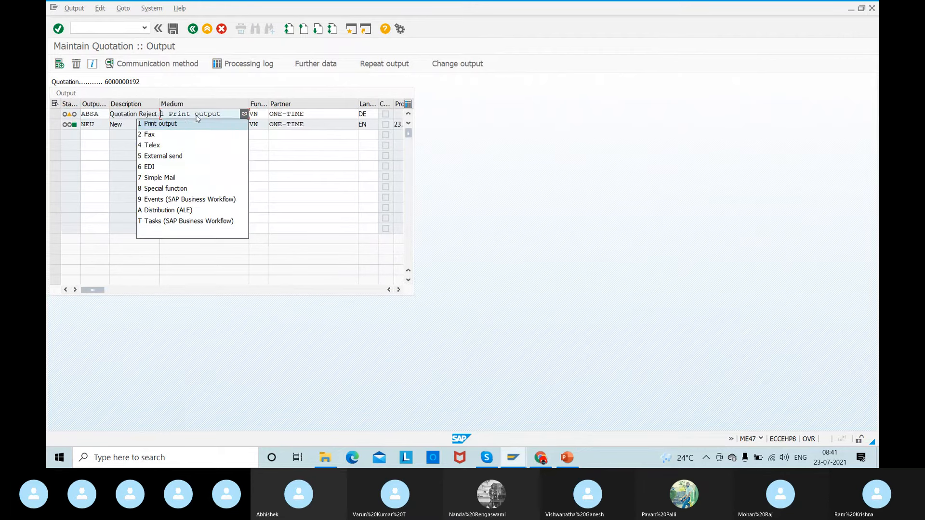
pyautogui.click(169, 178)
pyautogui.click(304, 114)
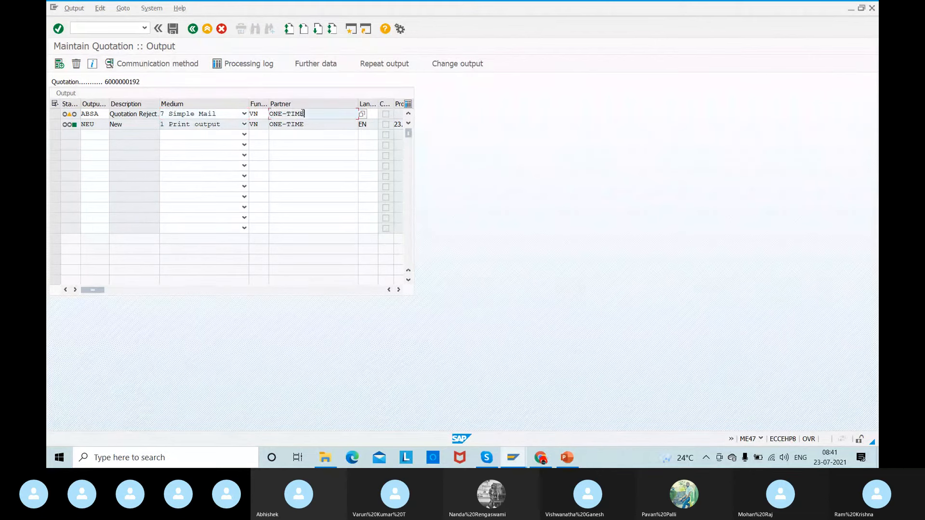
pyautogui.moveTo(304, 114); pyautogui.dragTo(245, 114)
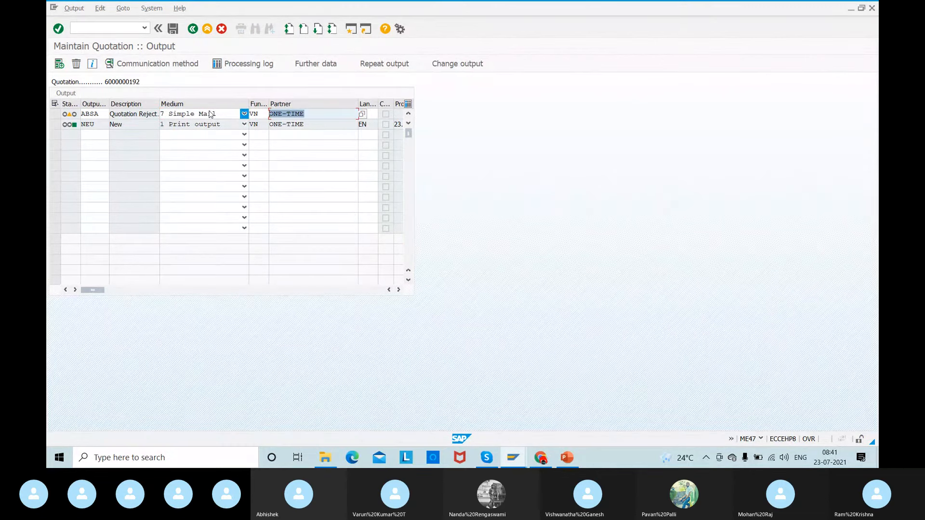
pyautogui.click(372, 114)
pyautogui.write('DE')
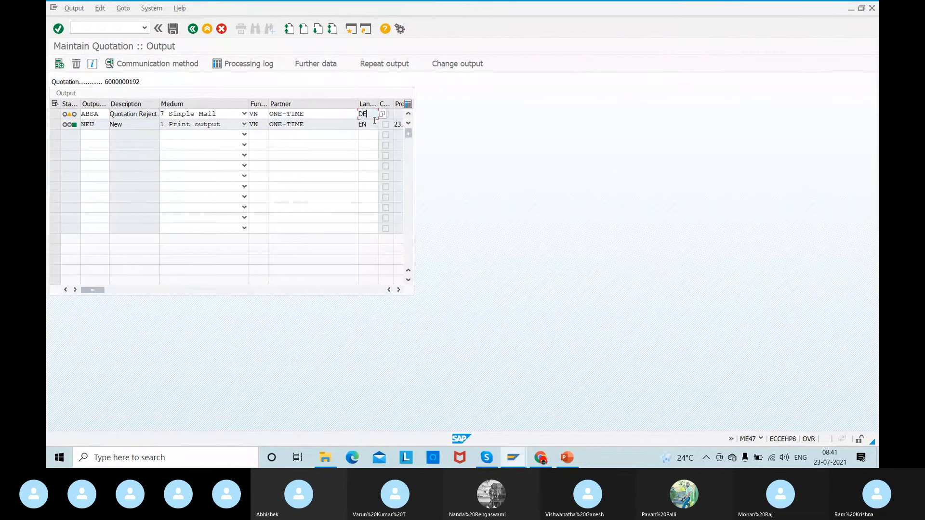
pyautogui.press('BackSpace')
pyautogui.press('BackSpace')
pyautogui.write('EN')
pyautogui.press('Return')
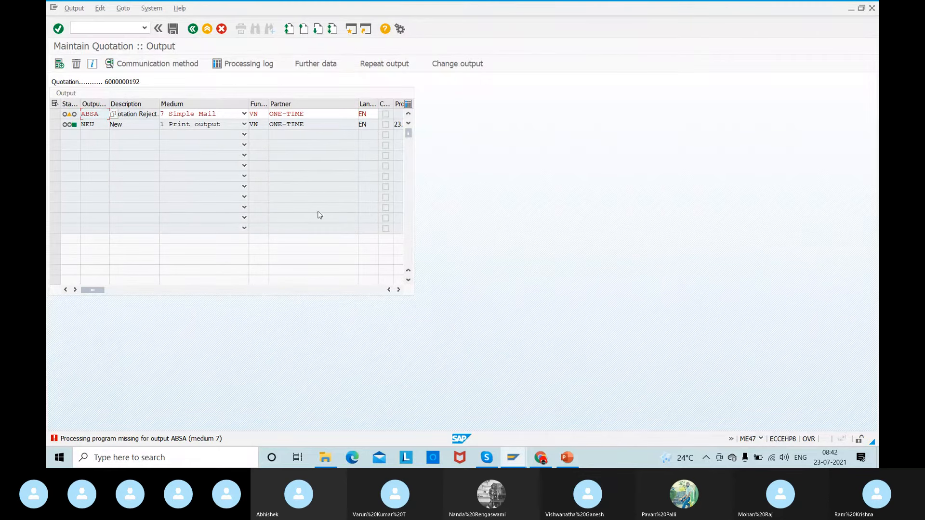
# - Set the ABSA output's medium to 1 Print output and save IBM 01's quotation
pyautogui.click(244, 114)
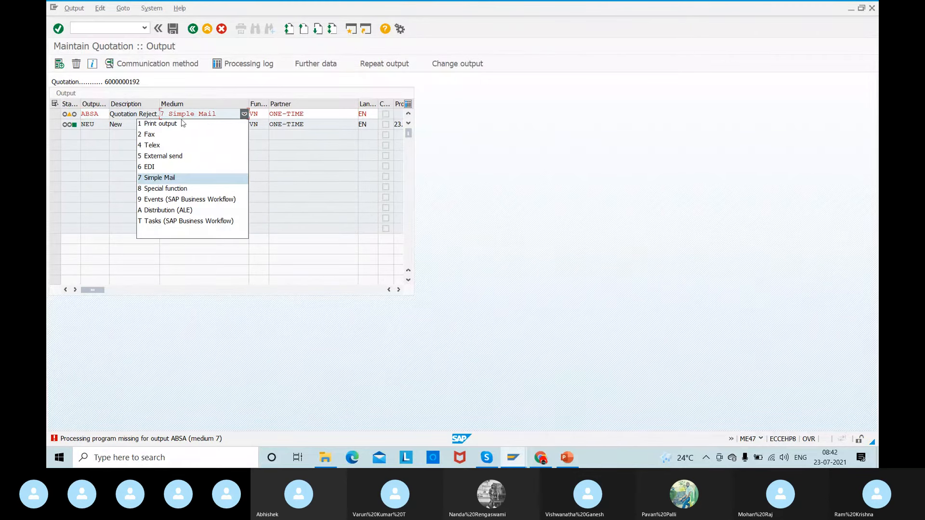
pyautogui.click(167, 128)
pyautogui.press('Return')
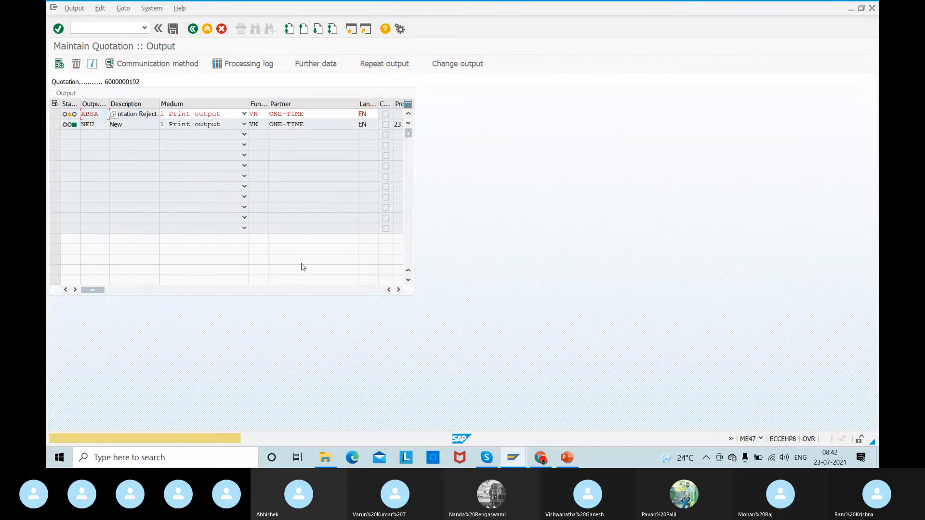
pyautogui.press('Return')
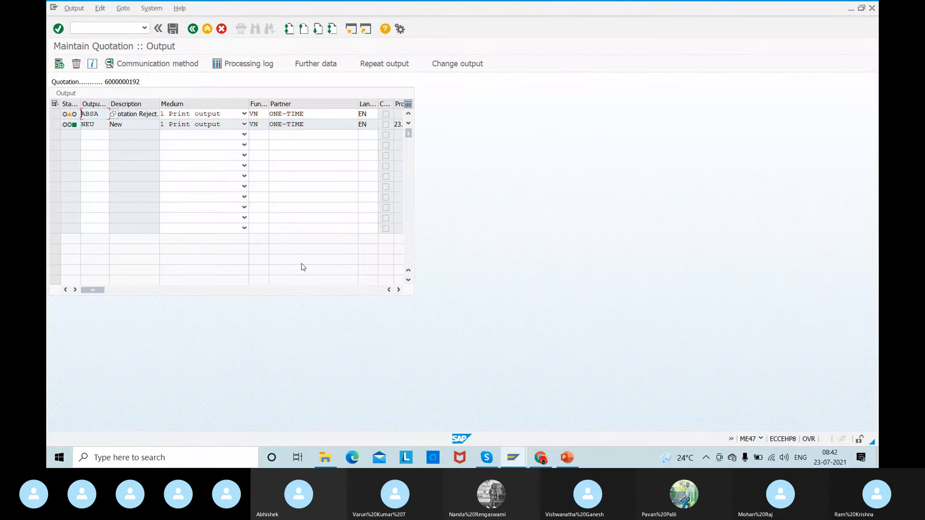
pyautogui.click(173, 28)
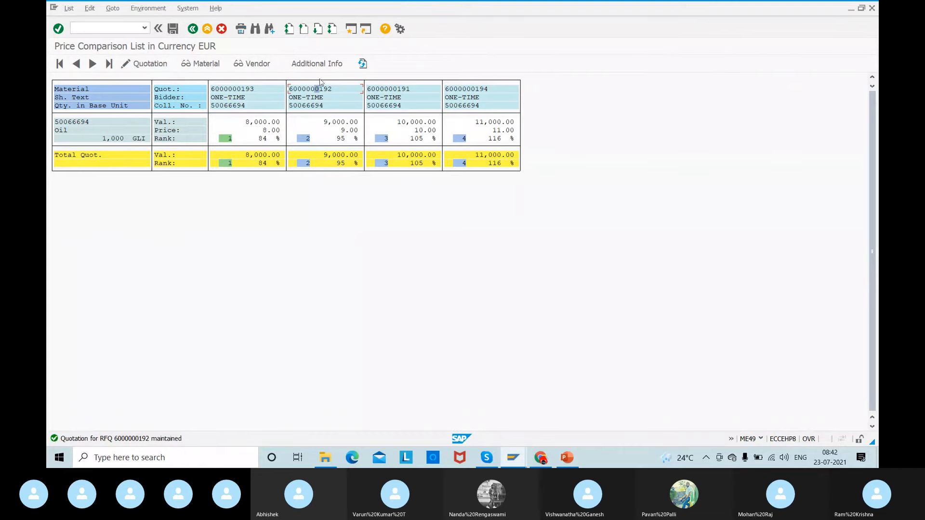
# - Reopen the messages of IBM 01's quotation and view the communication method details of the ABSA output
pyautogui.doubleClick(308, 90)
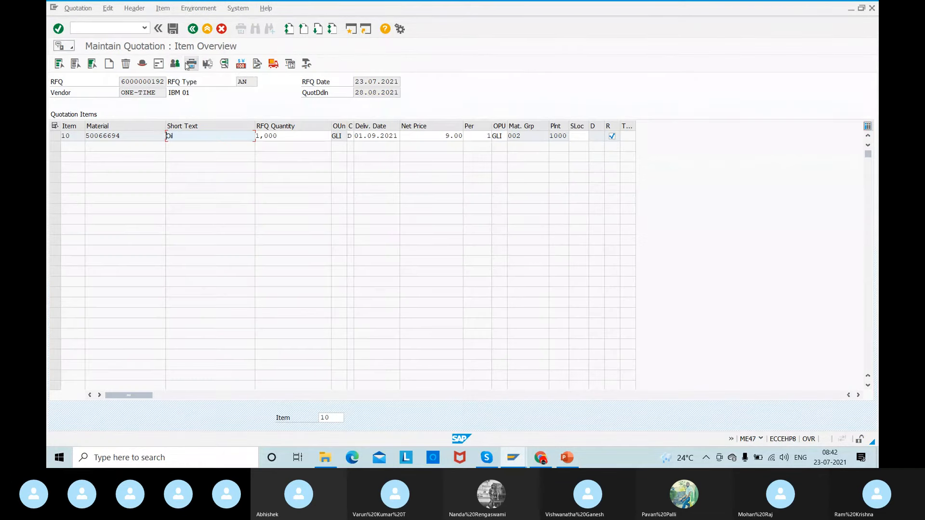
pyautogui.click(186, 65)
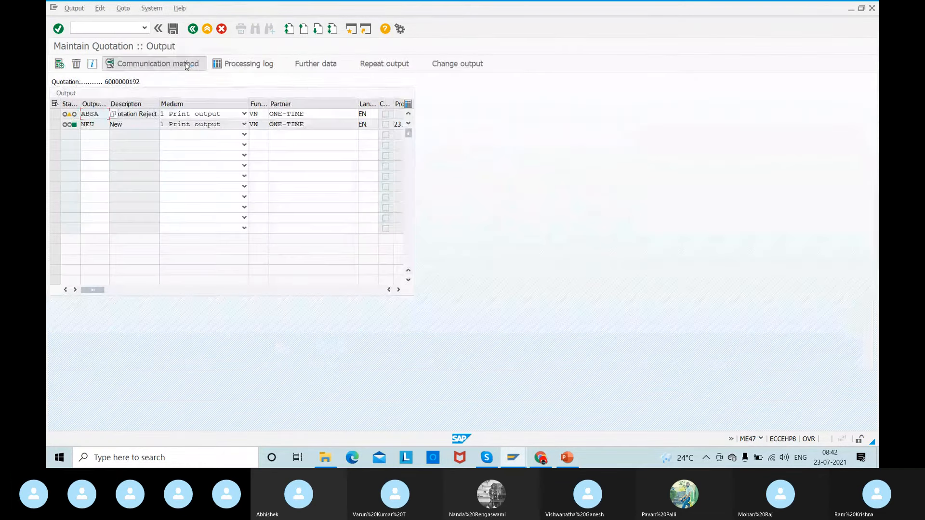
pyautogui.click(56, 117)
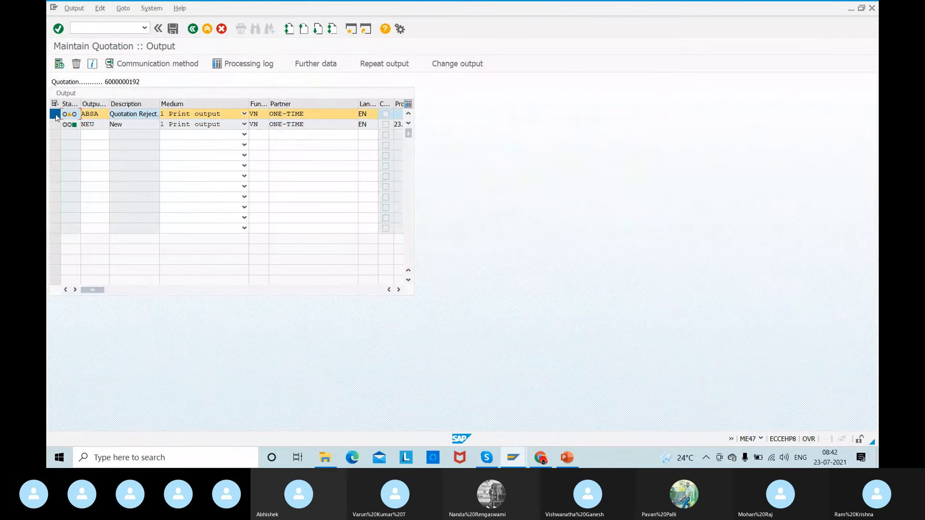
pyautogui.click(134, 68)
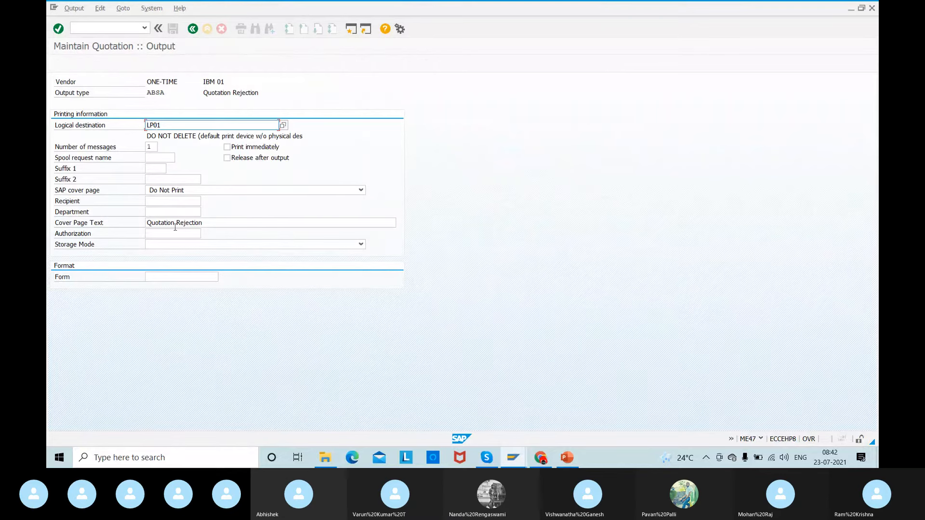
pyautogui.moveTo(213, 225); pyautogui.dragTo(103, 216)
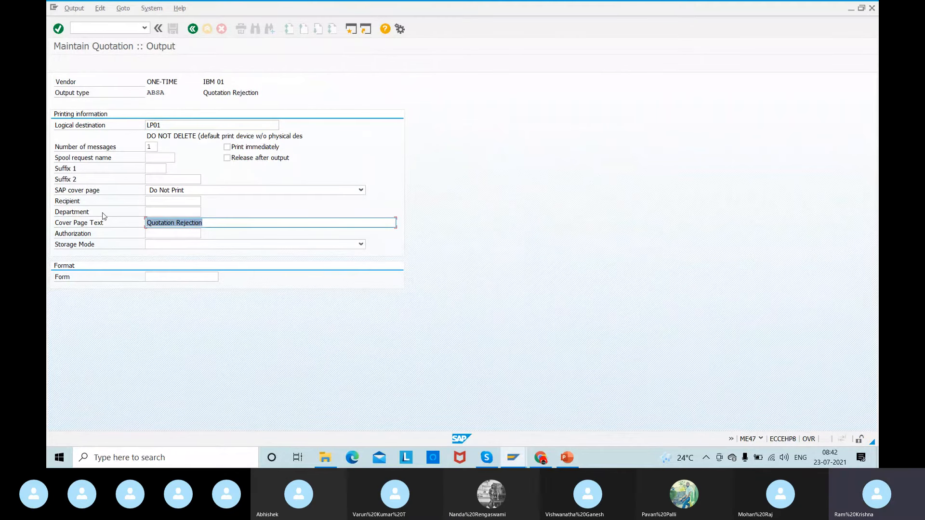
pyautogui.click(192, 29)
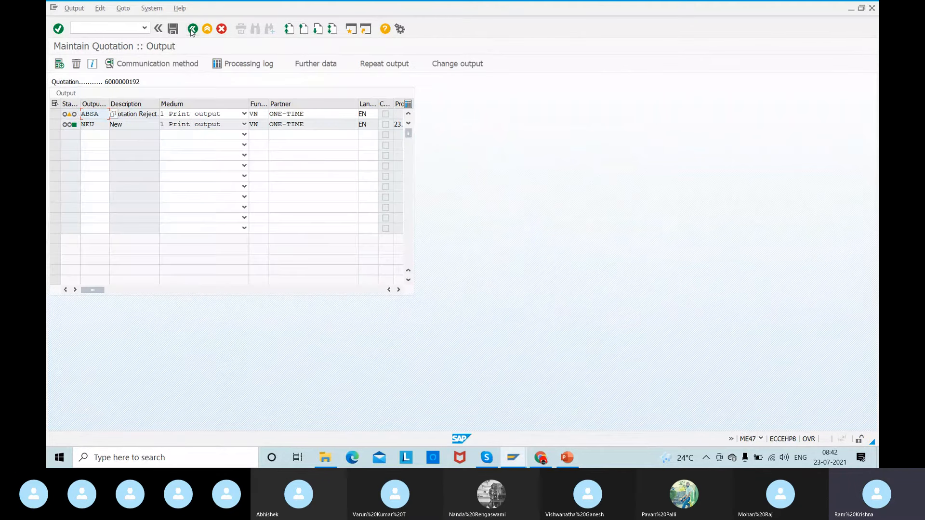
# - Check the status of the ABSA and NEU outputs, and exit IBM 01's quotation while saving the document
pyautogui.moveTo(66, 126)
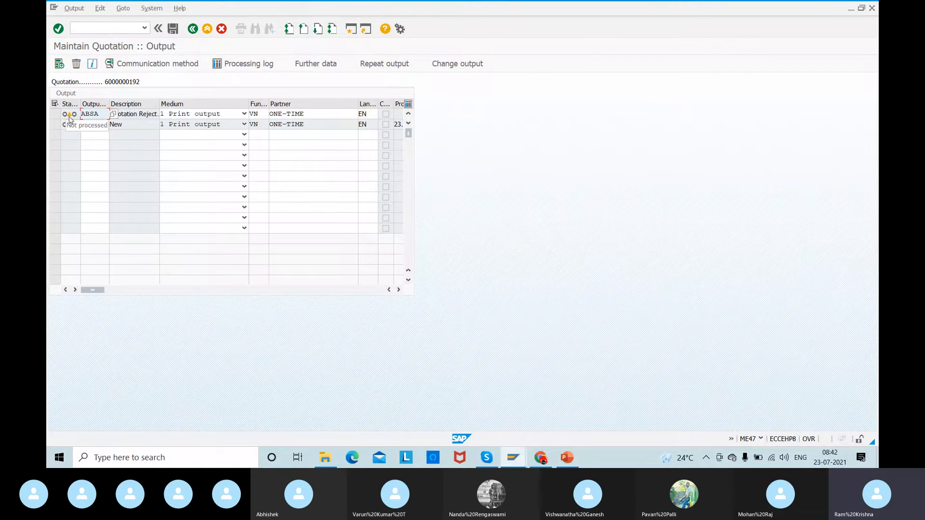
pyautogui.click(57, 116)
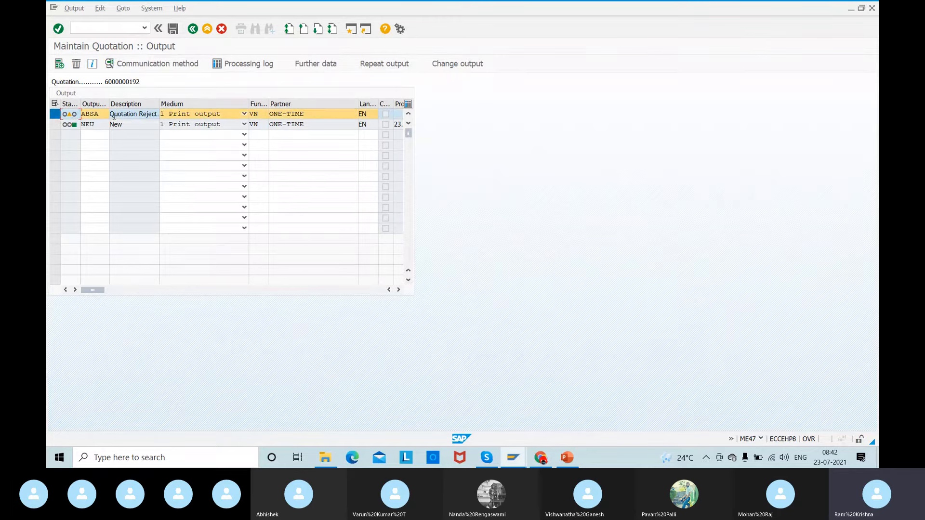
pyautogui.doubleClick(131, 127)
pyautogui.click(193, 28)
pyautogui.click(192, 29)
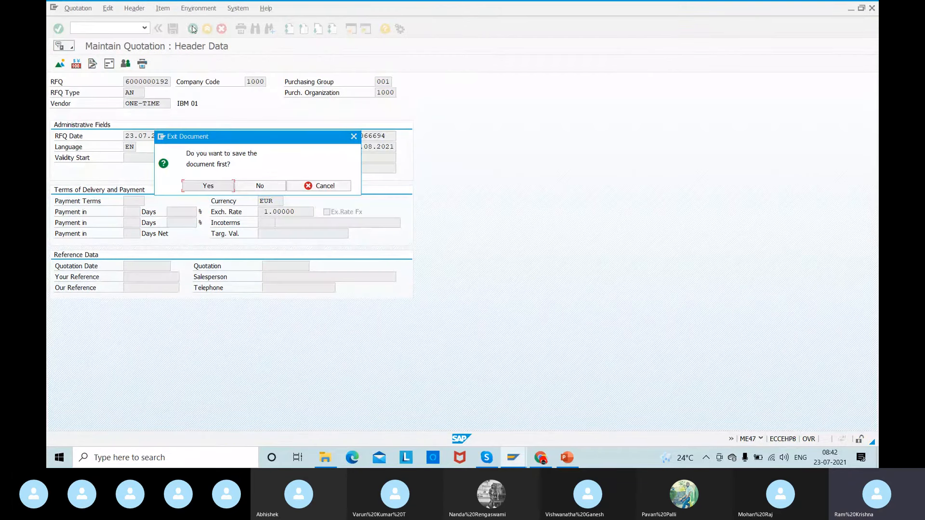
pyautogui.click(232, 187)
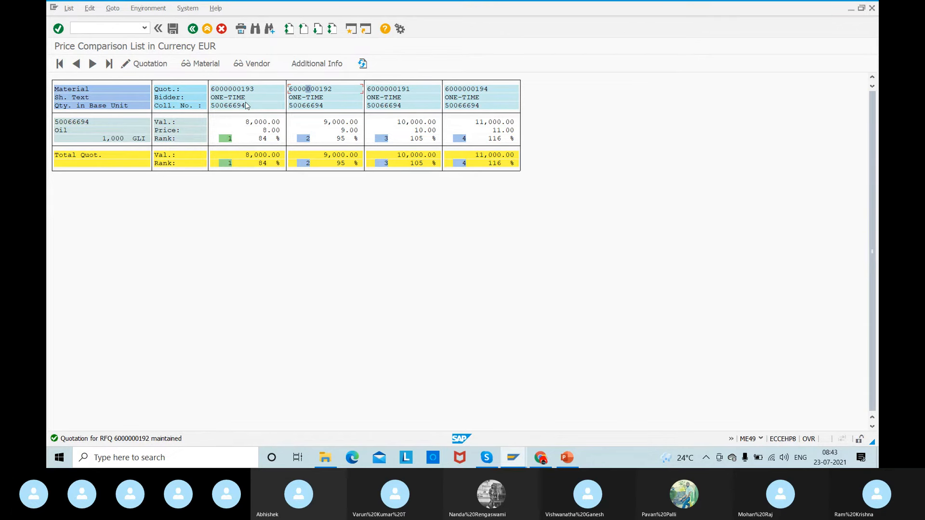
# - Open Wupro 01's quotation from the comparison list and start transaction ME45 in a new session
pyautogui.doubleClick(234, 89)
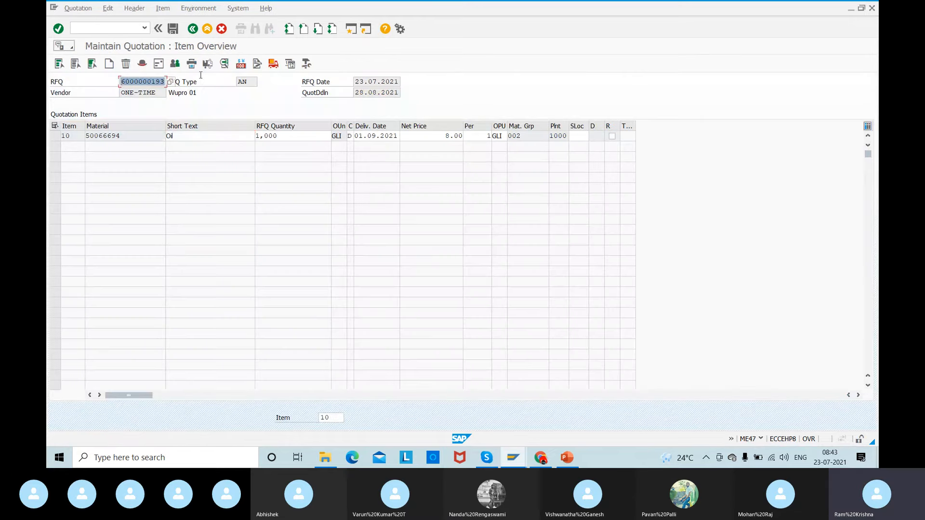
pyautogui.click(206, 77)
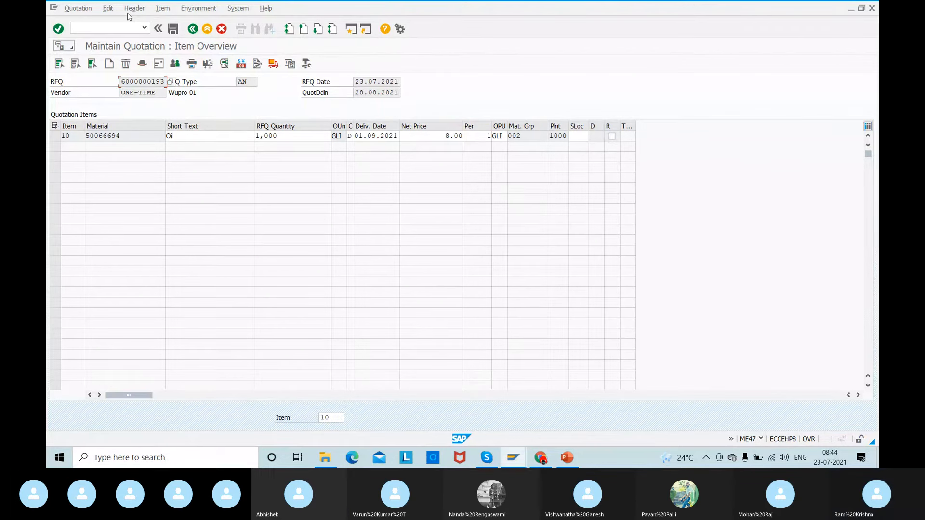
pyautogui.click(100, 28)
pyautogui.write('/om')
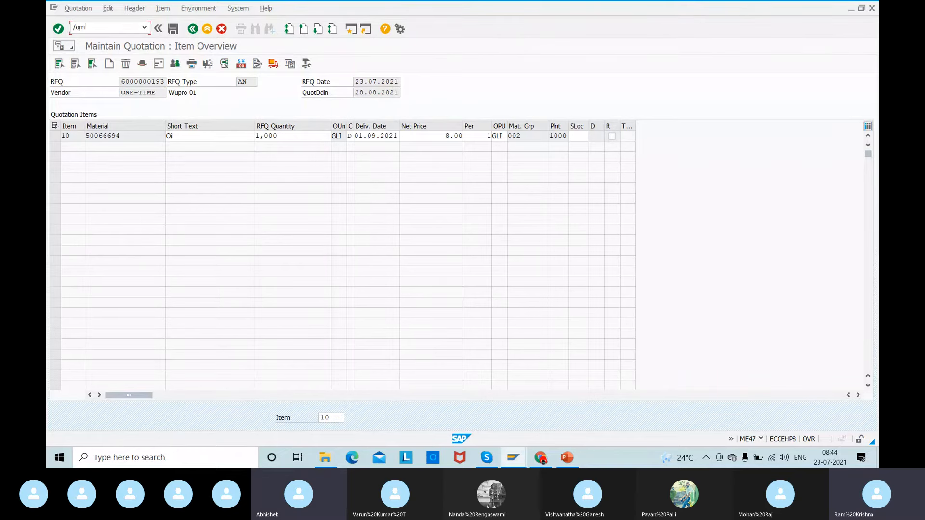
pyautogui.write('e')
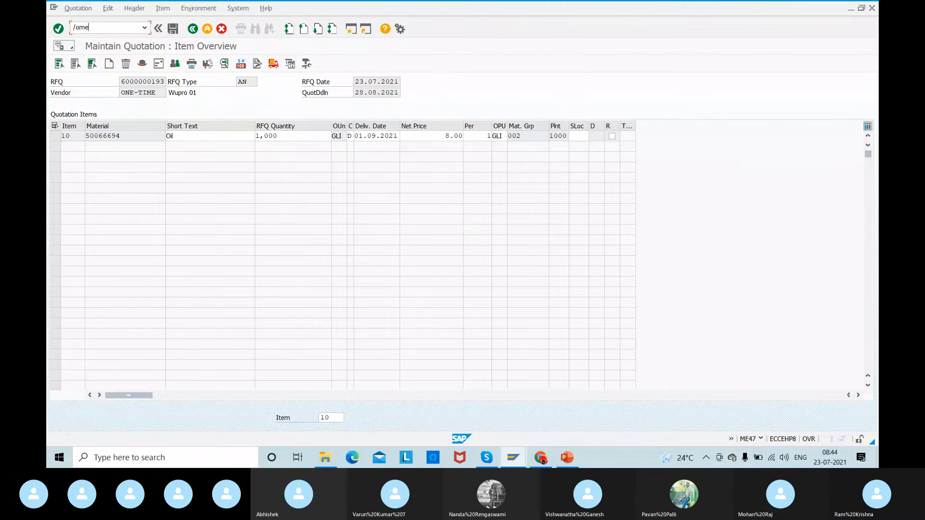
pyautogui.write('545')
pyautogui.press('Return')
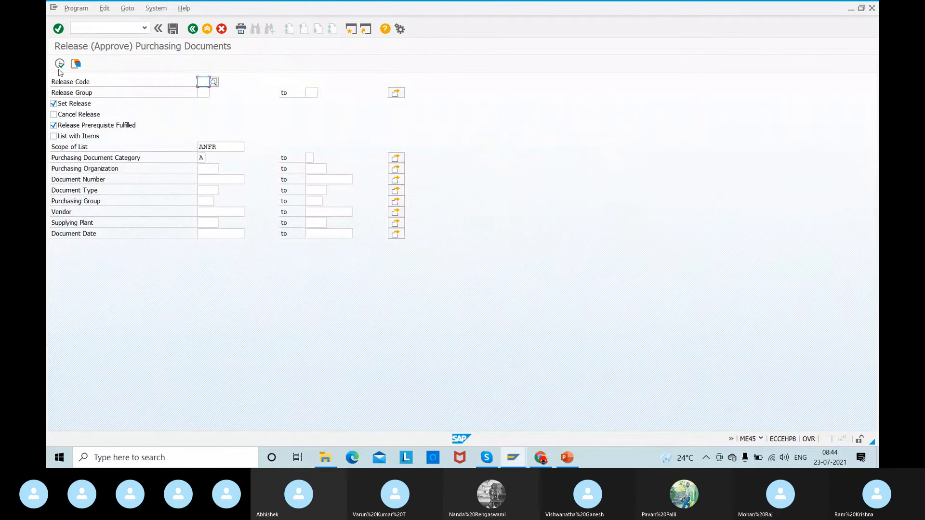
# - Search for purchasing documents awaiting release with release codes L3, L1 and L2 in turn
pyautogui.click(216, 80)
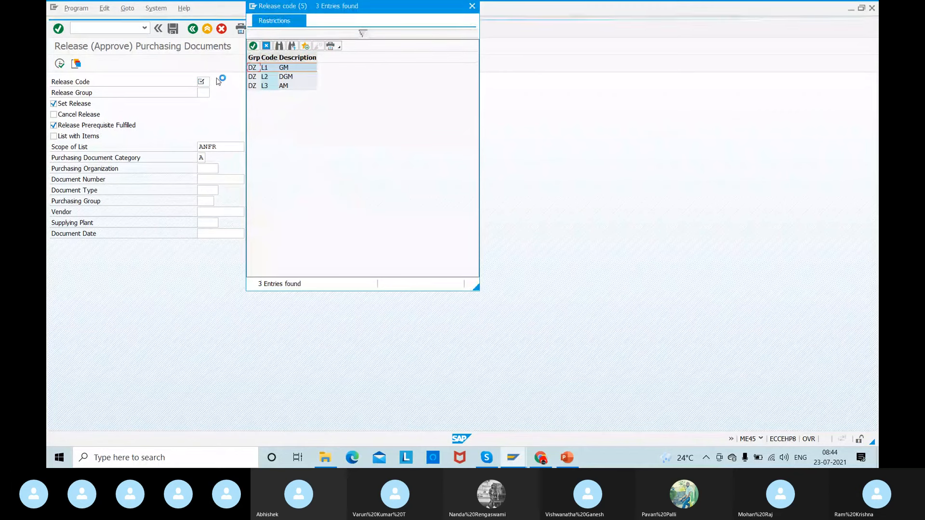
pyautogui.doubleClick(285, 87)
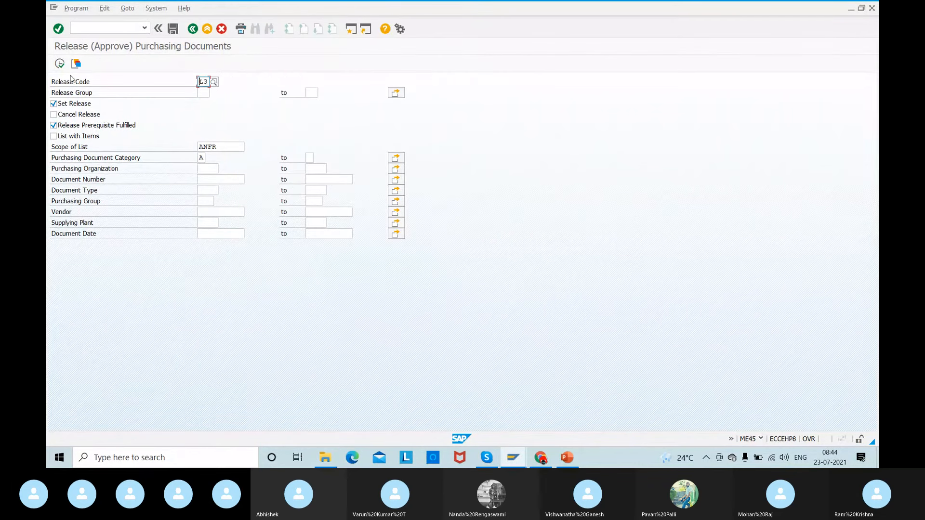
pyautogui.click(59, 63)
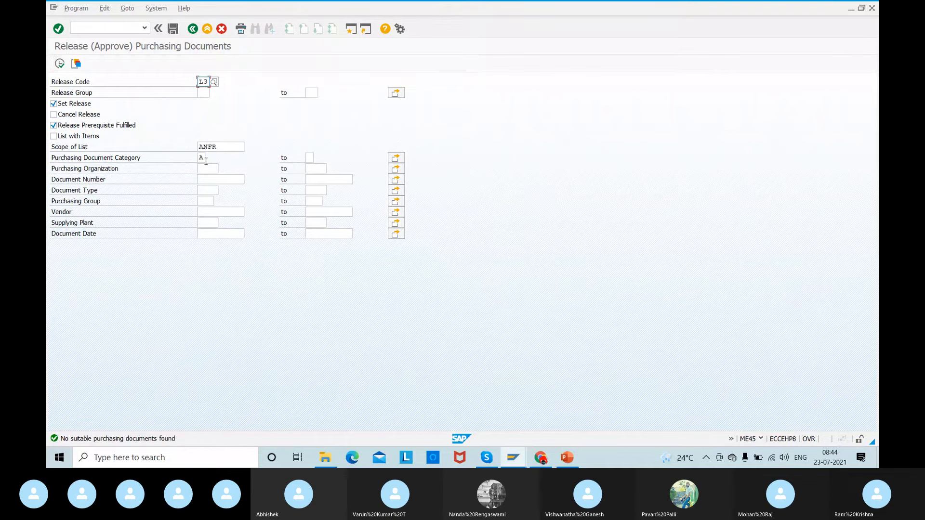
pyautogui.click(211, 91)
pyautogui.doubleClick(281, 75)
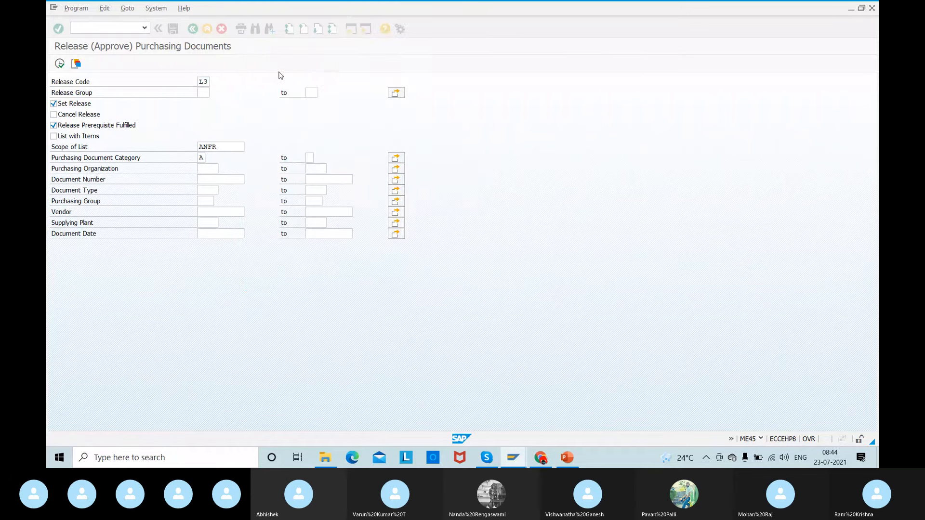
pyautogui.click(59, 63)
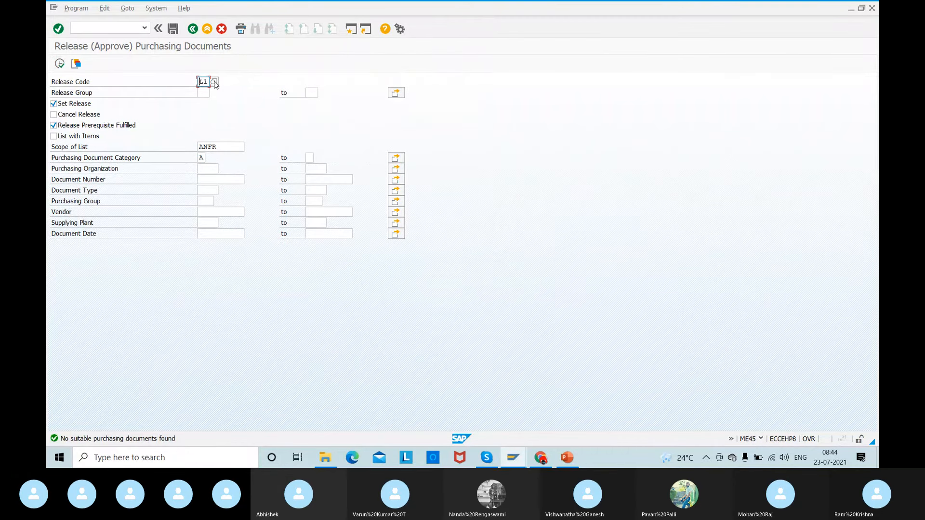
pyautogui.click(214, 83)
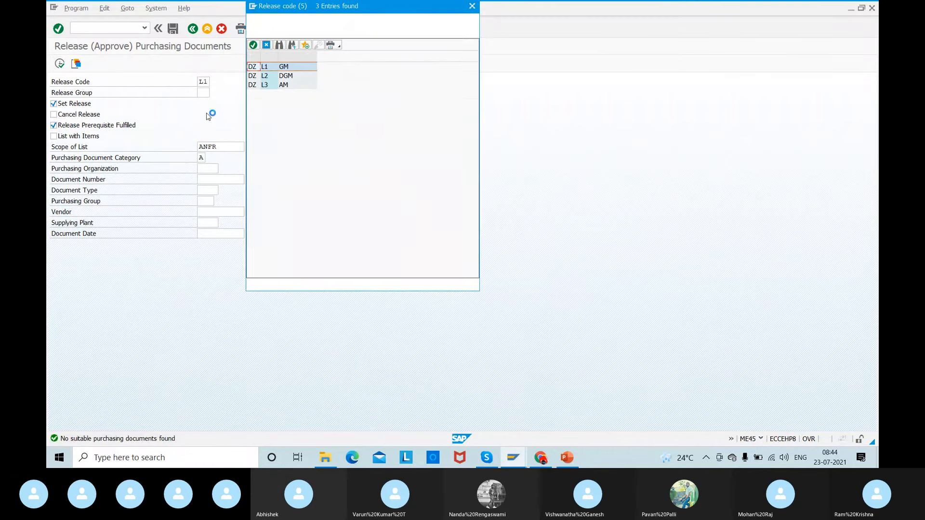
pyautogui.doubleClick(280, 79)
pyautogui.click(59, 63)
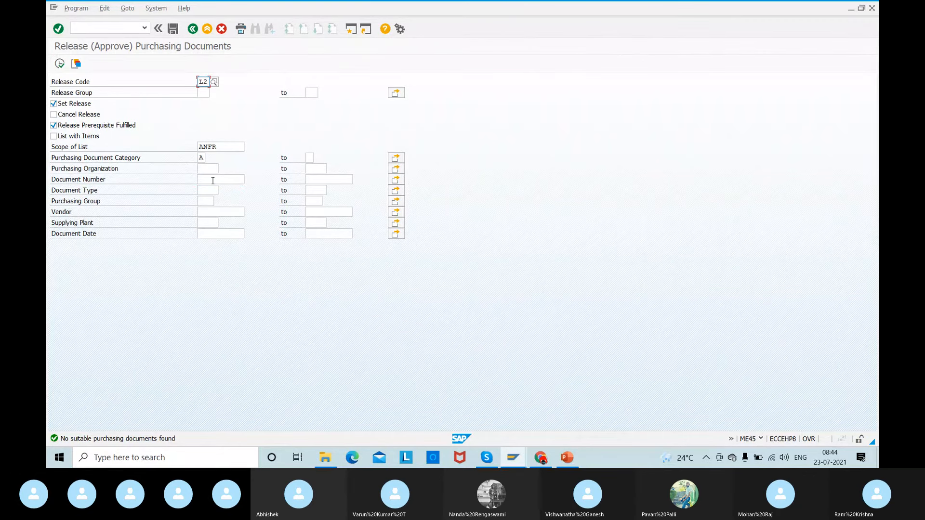
# - Copy the RFQ number from Wupro 01's quotation and search for that document under release code L2
pyautogui.hotkey('alt', 'Tab')
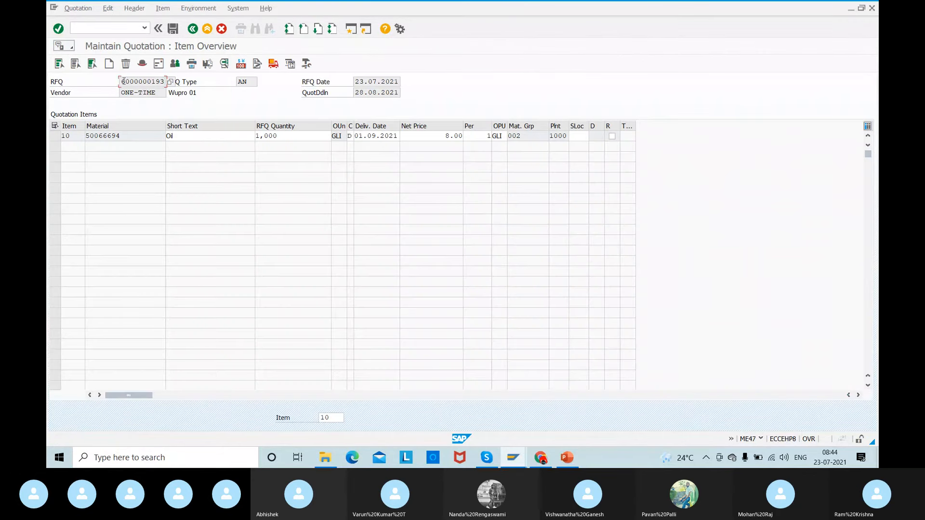
pyautogui.moveTo(124, 82); pyautogui.dragTo(225, 90)
pyautogui.moveTo(121, 80); pyautogui.dragTo(235, 79)
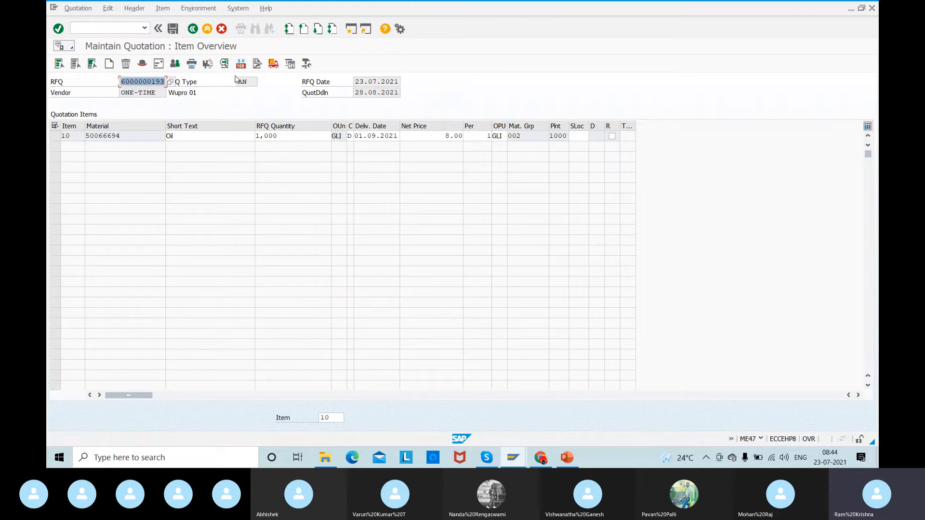
pyautogui.hotkey('ctrl', 'c')
pyautogui.hotkey('alt', 'Tab')
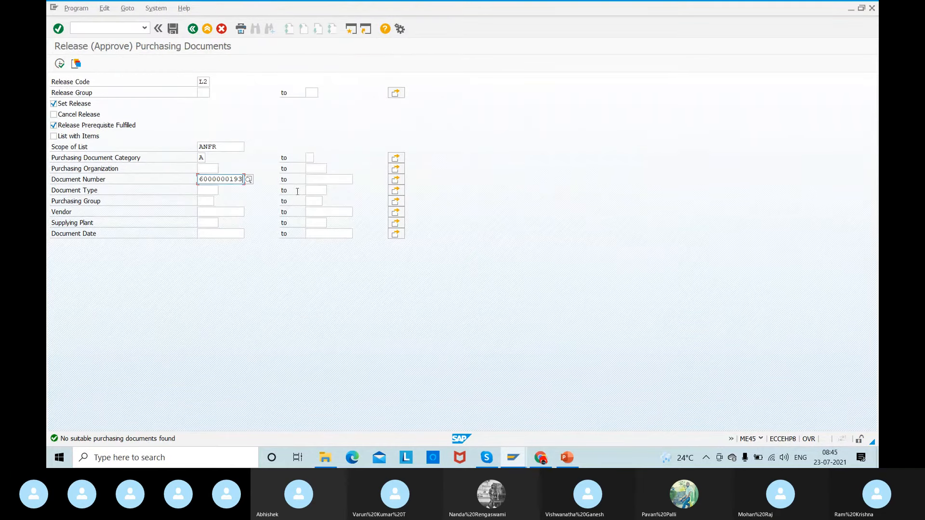
pyautogui.click(61, 65)
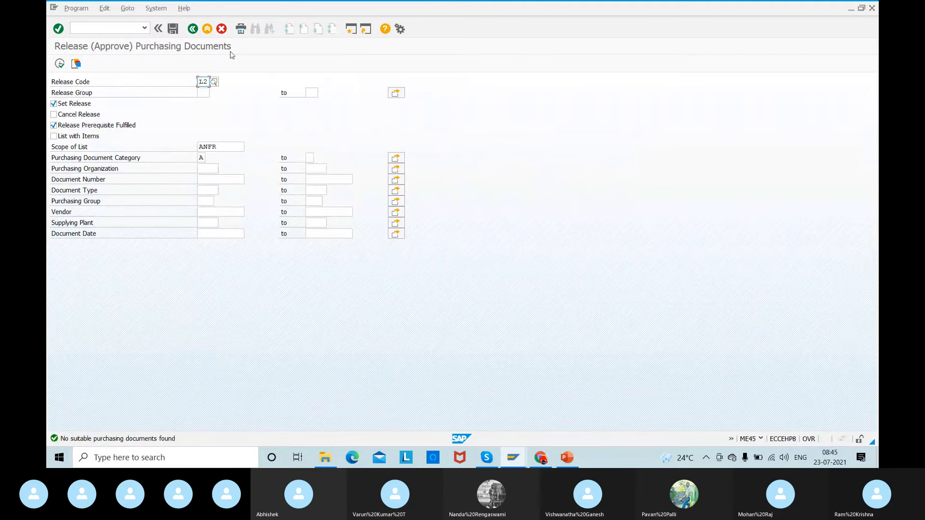
# - Search for Wupro 01's RFQ under release code L1, using the RFQ number copied from its quotation as document number
pyautogui.click(214, 82)
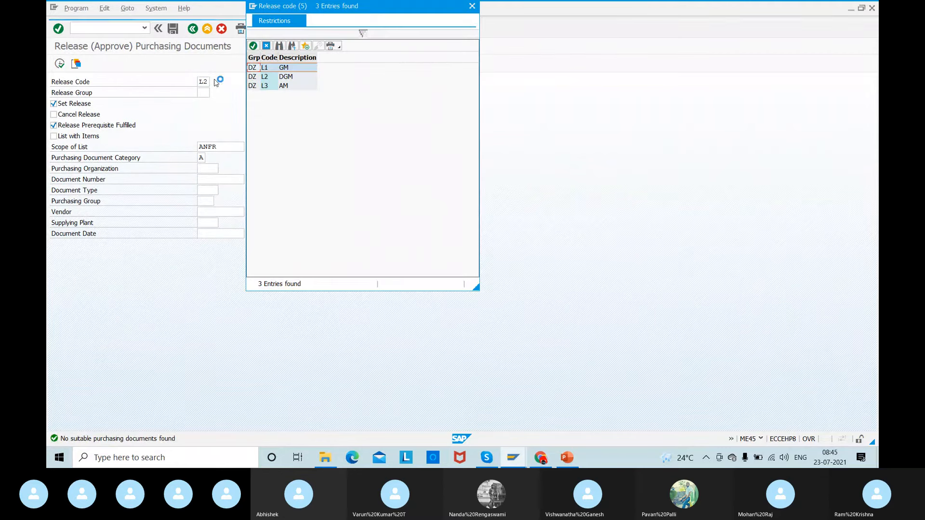
pyautogui.doubleClick(264, 68)
pyautogui.click(210, 182)
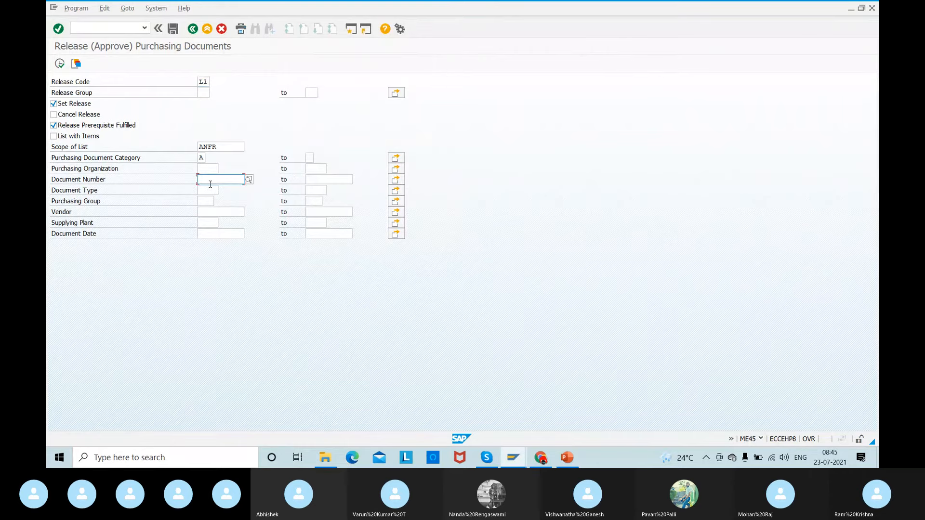
pyautogui.hotkey('alt', 'Tab')
pyautogui.moveTo(121, 81); pyautogui.dragTo(208, 91)
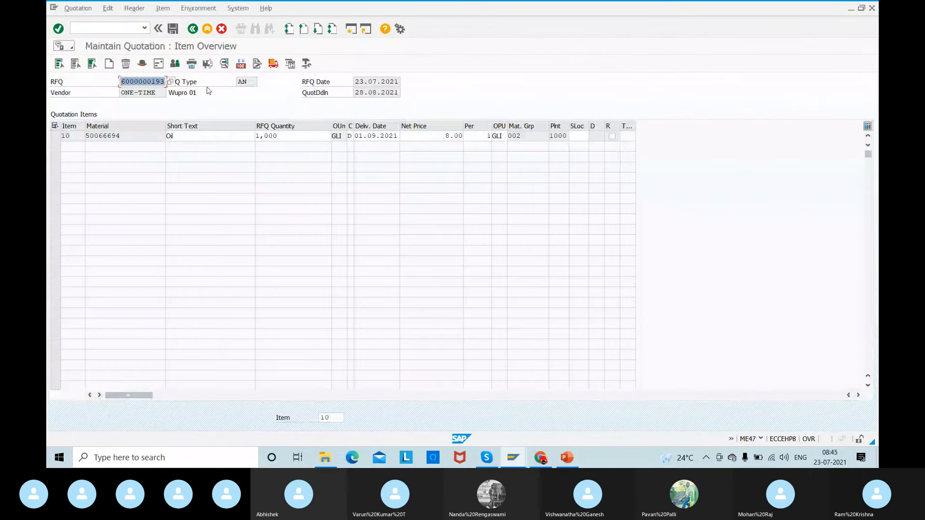
pyautogui.hotkey('ctrl', 'c')
pyautogui.hotkey('alt', 'Tab')
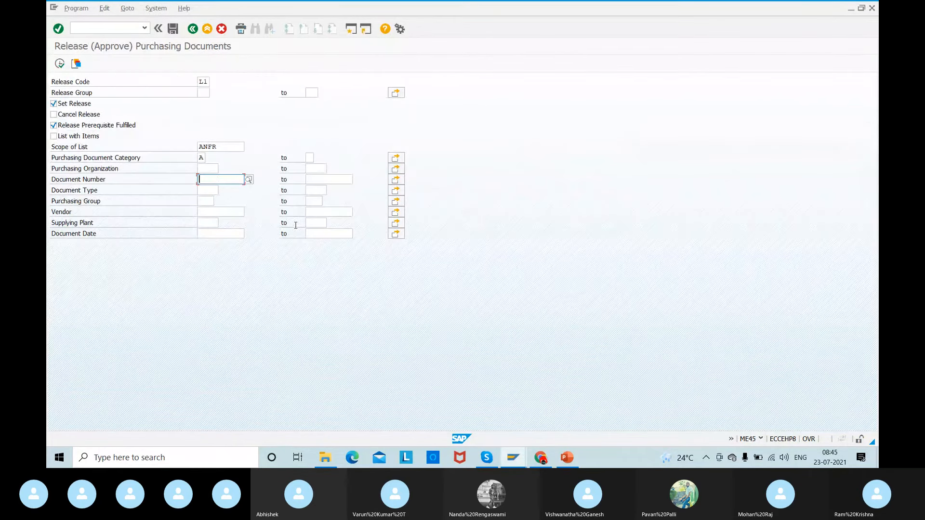
pyautogui.hotkey('ctrl', 'v')
pyautogui.click(59, 64)
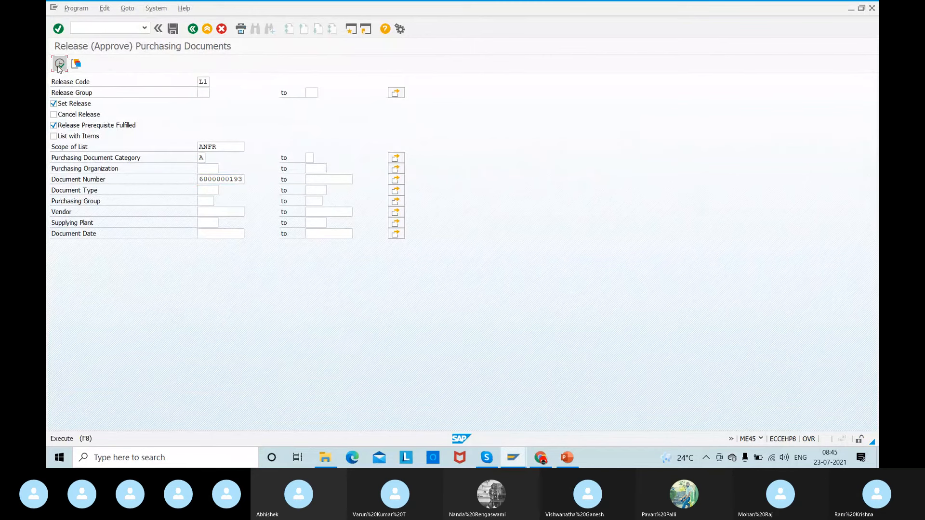
# - Repeat the L1 search for Wupro 01's RFQ number with Set Release and Release Prerequisite Fulfilled deselected
pyautogui.click(57, 105)
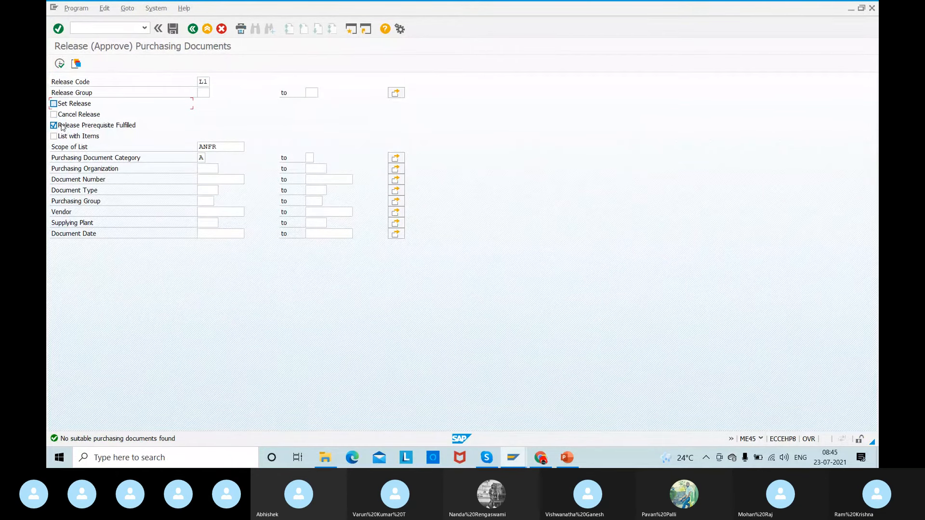
pyautogui.click(61, 127)
pyautogui.click(205, 177)
pyautogui.hotkey('ctrl', 'v')
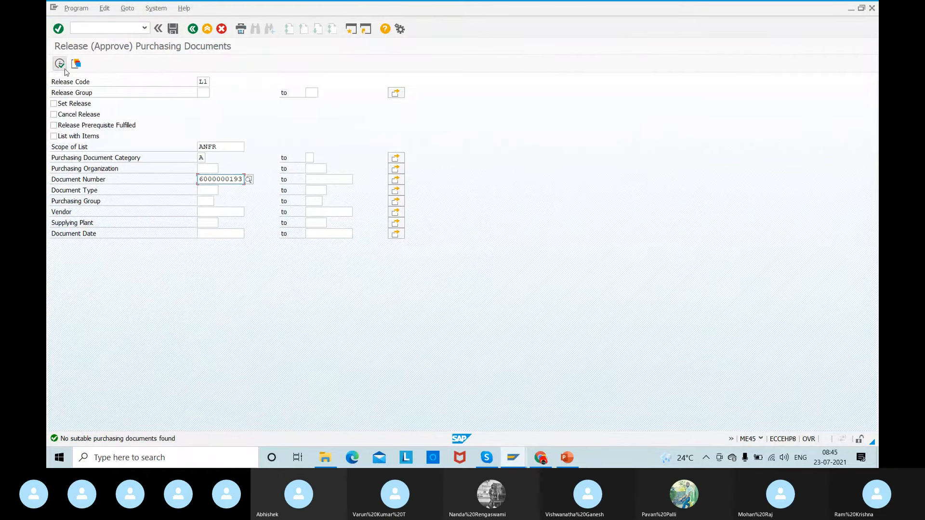
pyautogui.click(59, 64)
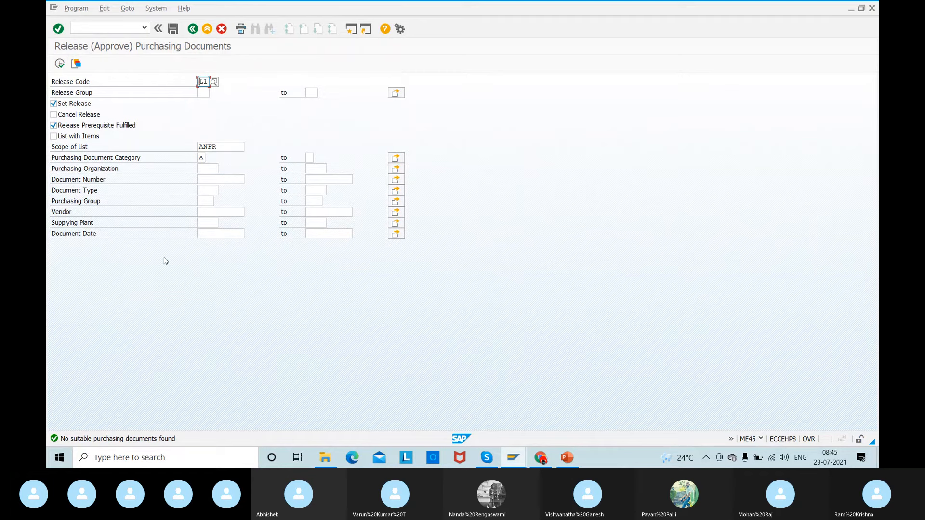
# - Search for documents to release under code L1 for vendor ONE-TIME
pyautogui.click(211, 211)
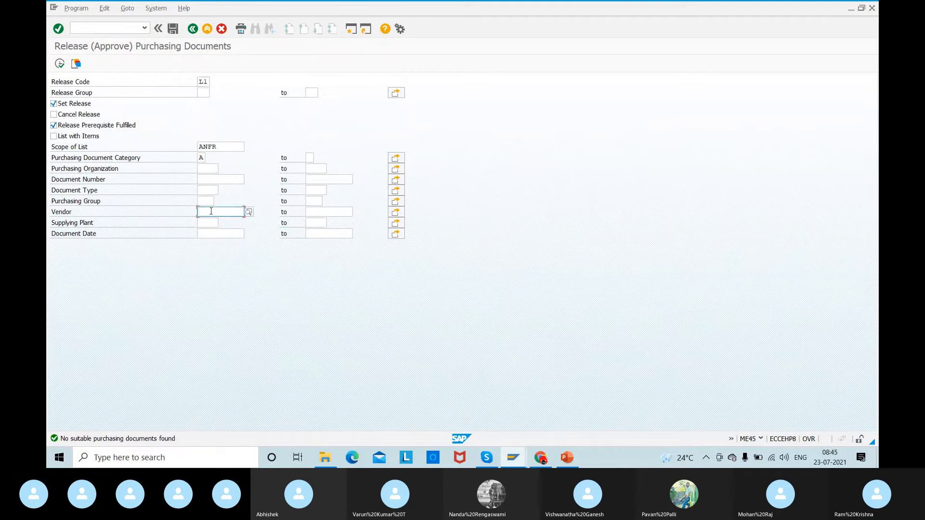
pyautogui.write('ONE')
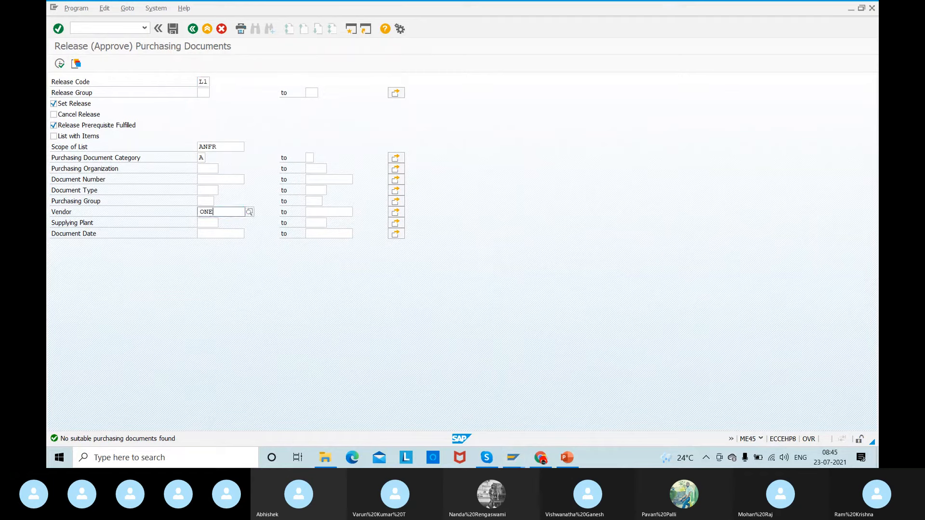
pyautogui.write('-TIME')
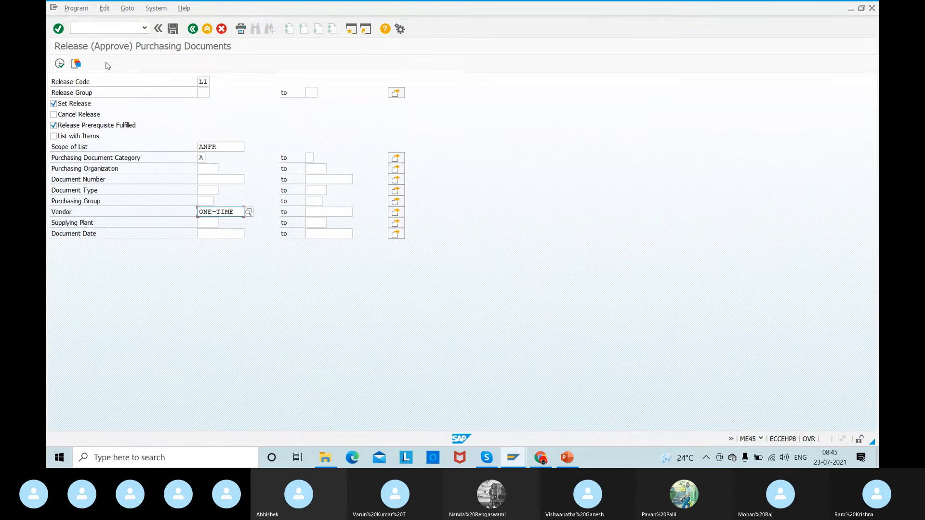
pyautogui.click(59, 64)
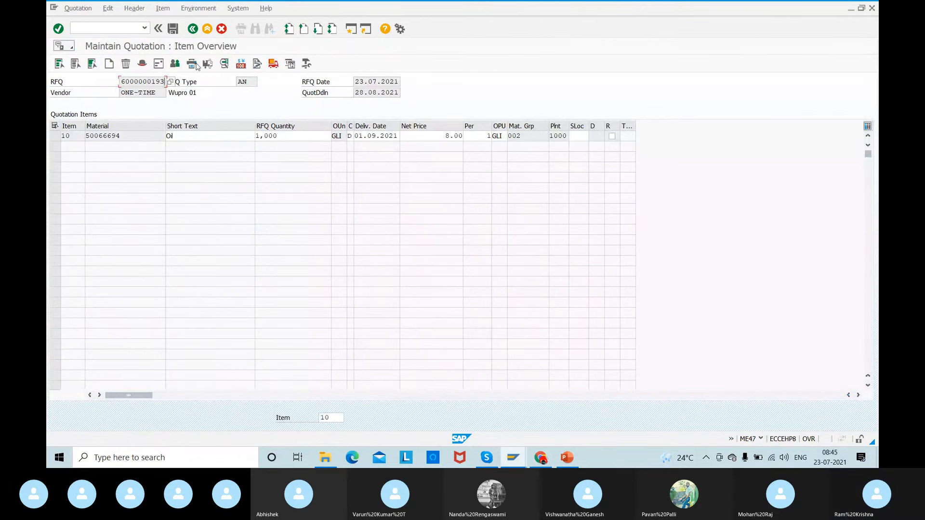
# - Leave Wupro 01's quotation, open its RFQ for changing in transaction ME42, and check its release strategy
pyautogui.click(193, 30)
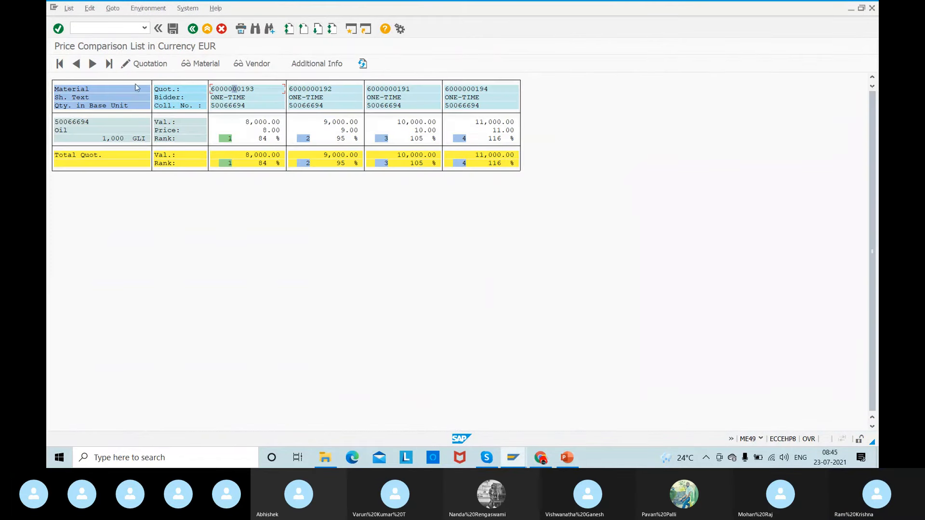
pyautogui.click(96, 27)
pyautogui.write('/nme4')
pyautogui.press('Return')
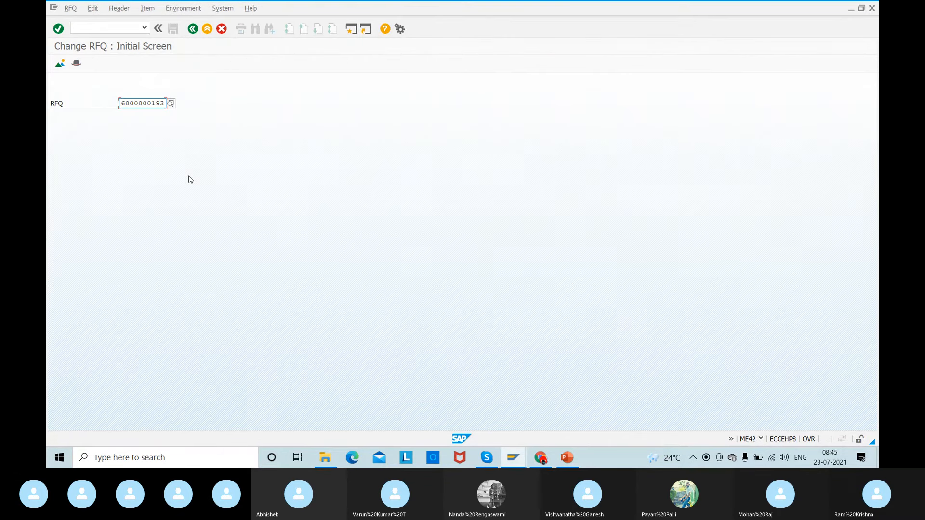
pyautogui.press('Return')
pyautogui.click(191, 64)
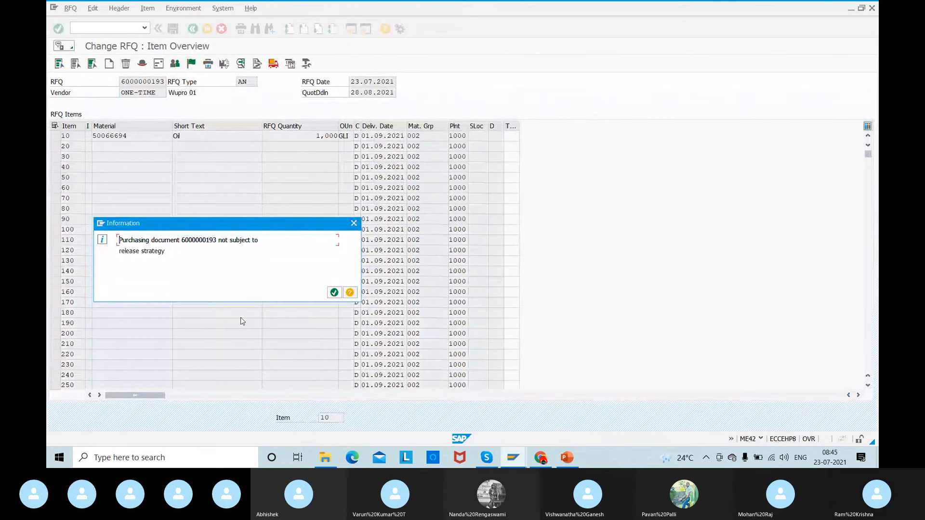
pyautogui.click(334, 293)
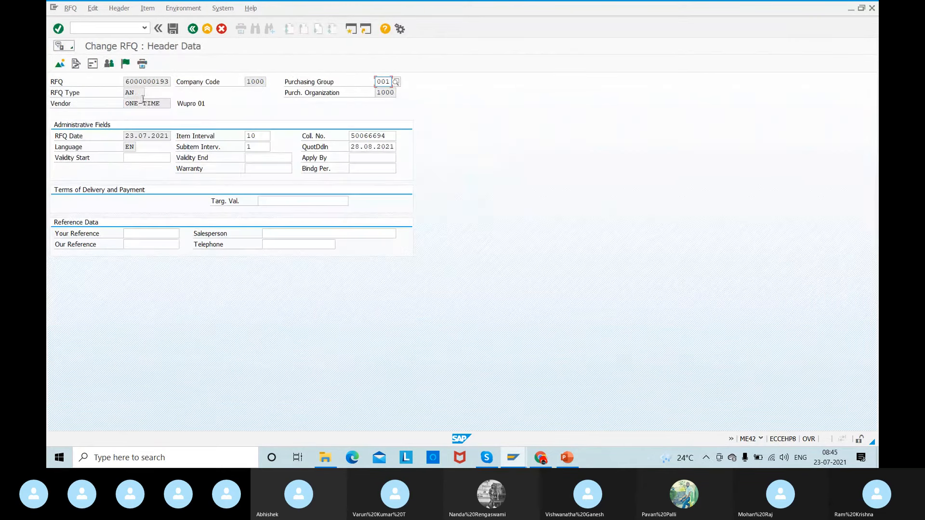
# - Add an output of type NEU with medium 1 Print output to the messages of Wupro 01's RFQ
pyautogui.click(142, 64)
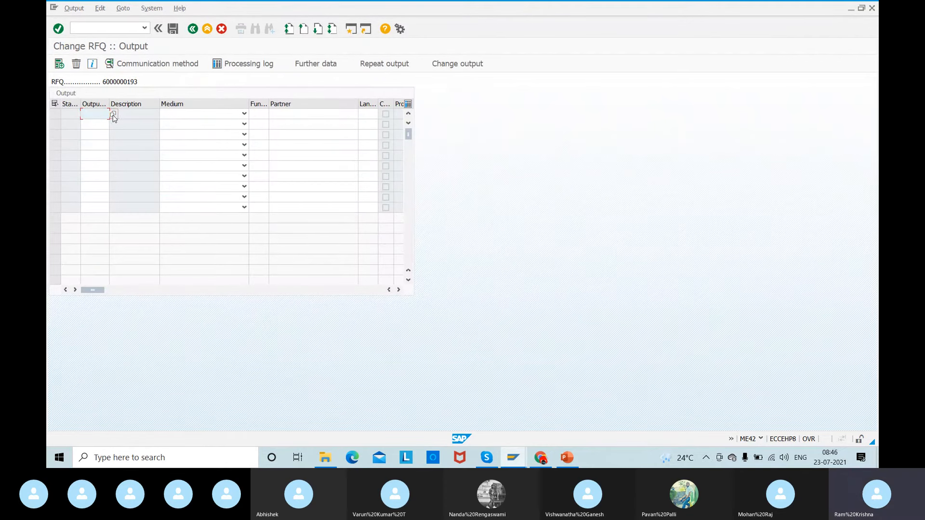
pyautogui.click(113, 115)
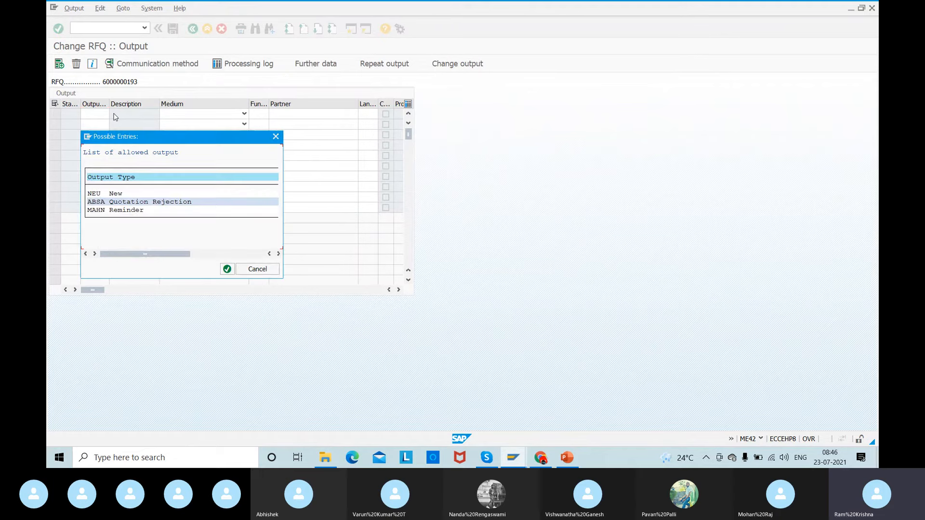
pyautogui.doubleClick(97, 193)
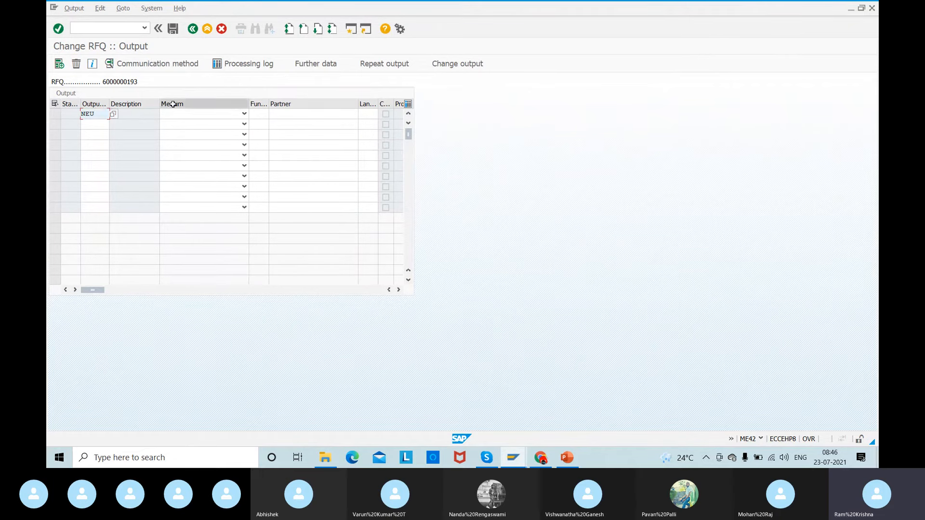
pyautogui.click(188, 116)
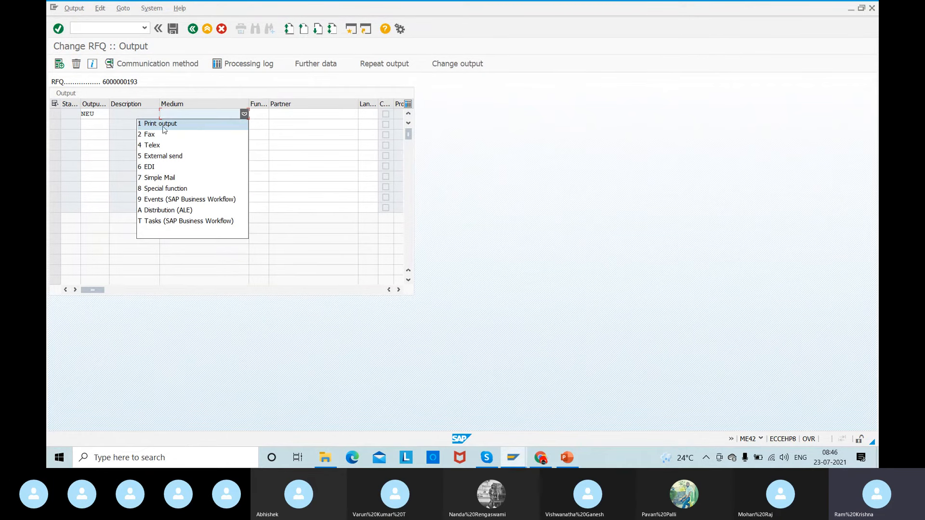
pyautogui.click(184, 123)
# - Set the NEU output's partner function to VN and its partner to ONE_TIME
pyautogui.click(256, 116)
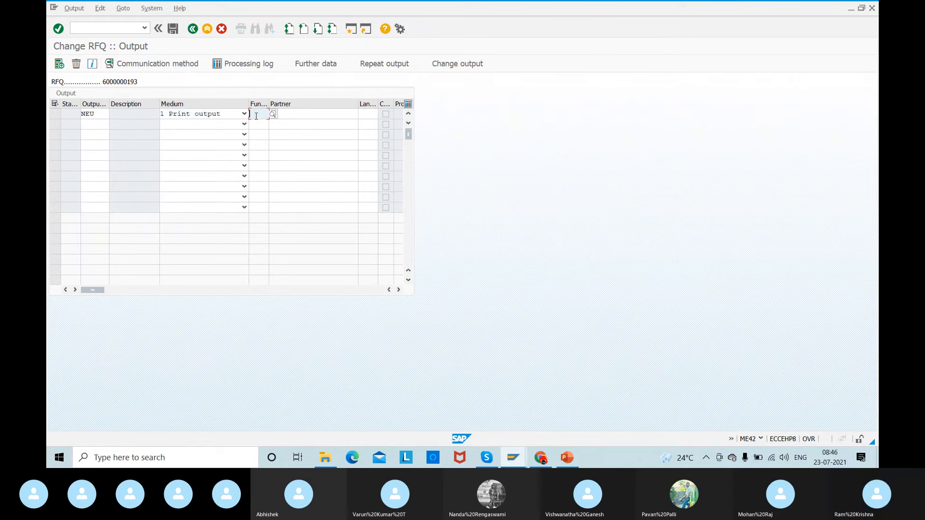
pyautogui.write('VN')
pyautogui.press('Tab')
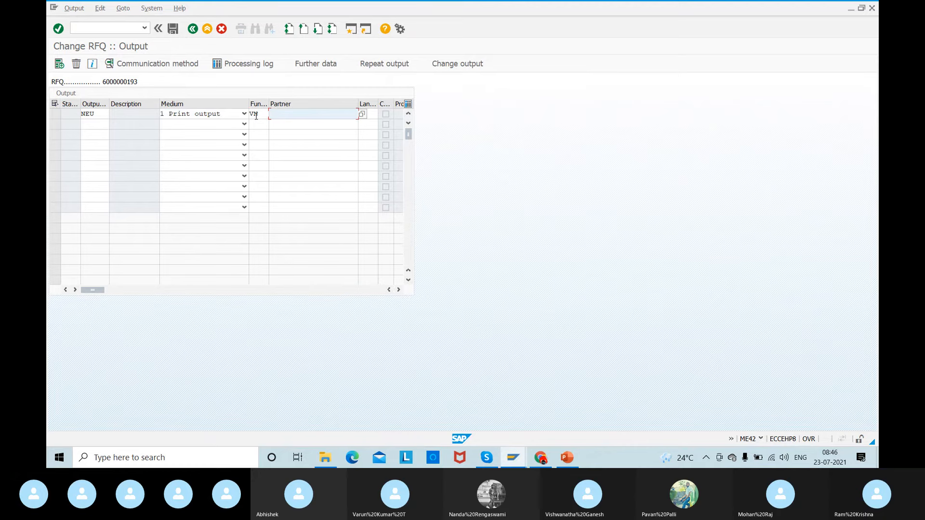
pyautogui.write('ONE')
pyautogui.press('BackSpace')
pyautogui.write('E')
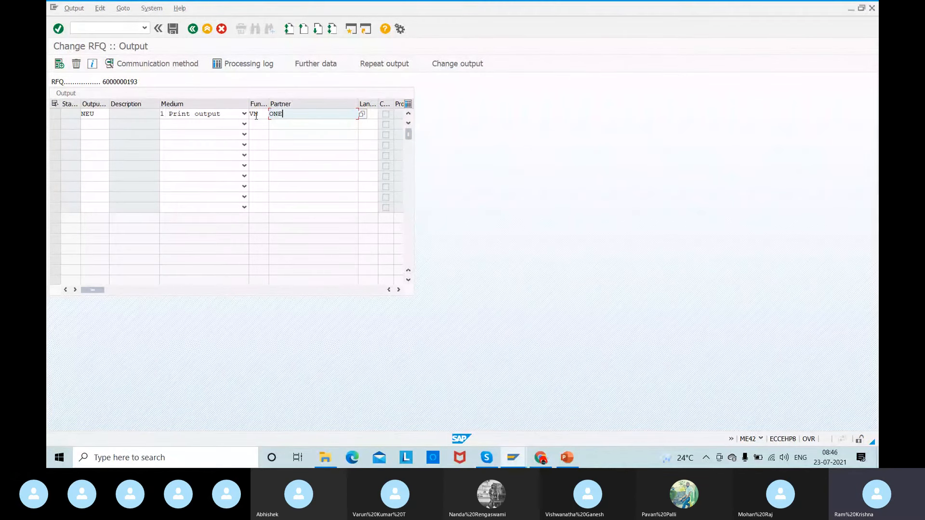
pyautogui.write('_TIME')
pyautogui.press('Tab')
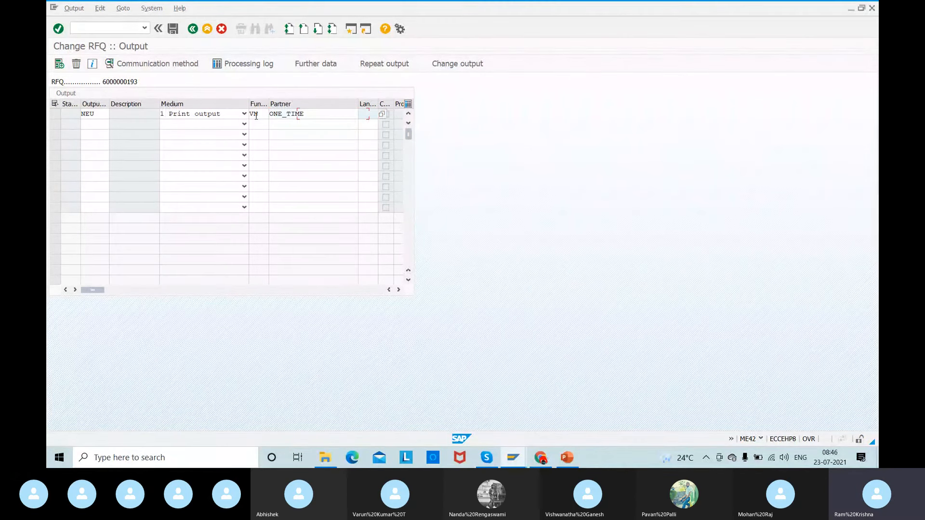
# - Set the NEU output's language to EN and its logical destination to LP01, and save Wupro 01's RFQ
pyautogui.write('EN')
pyautogui.press('Return')
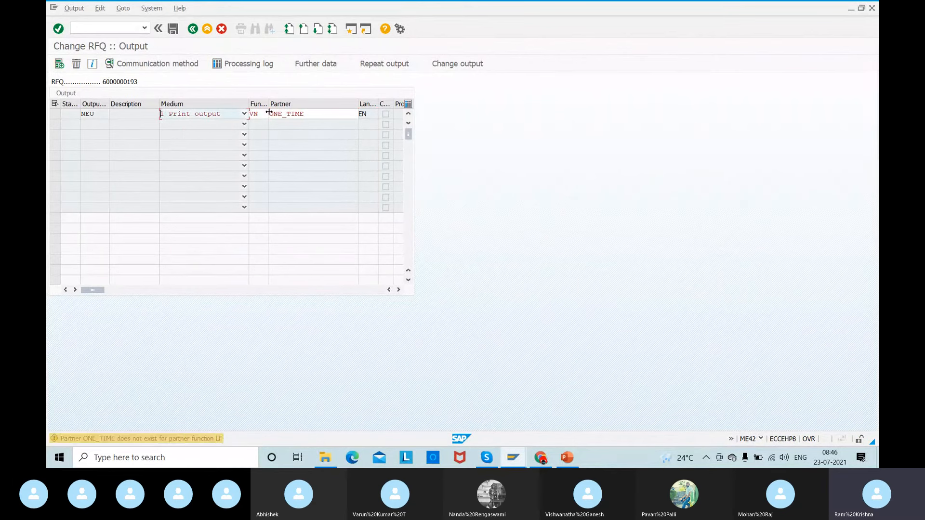
pyautogui.click(172, 29)
pyautogui.write('LP01')
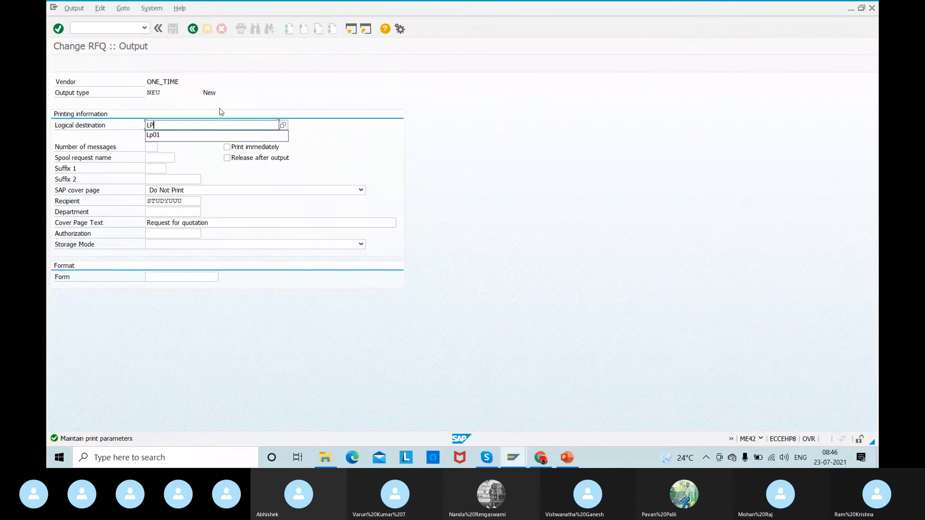
pyautogui.press('Return')
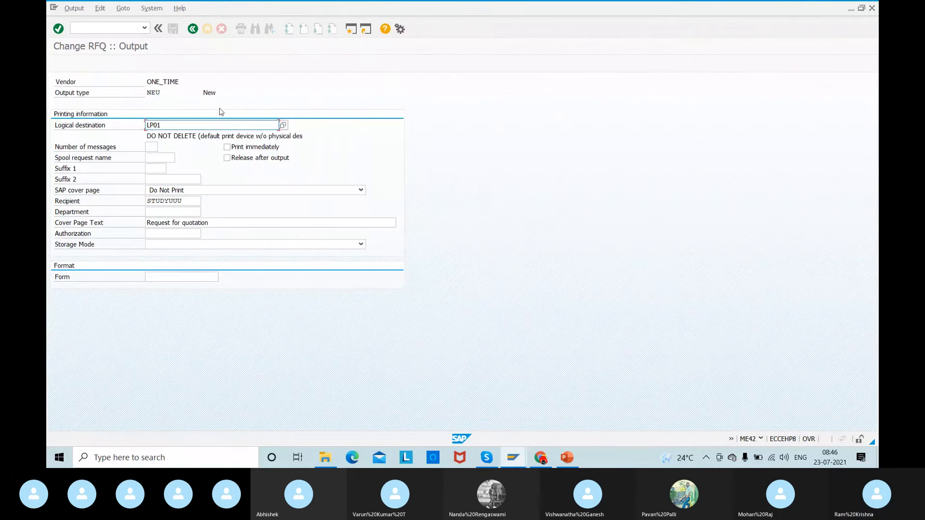
pyautogui.click(193, 29)
pyautogui.click(174, 31)
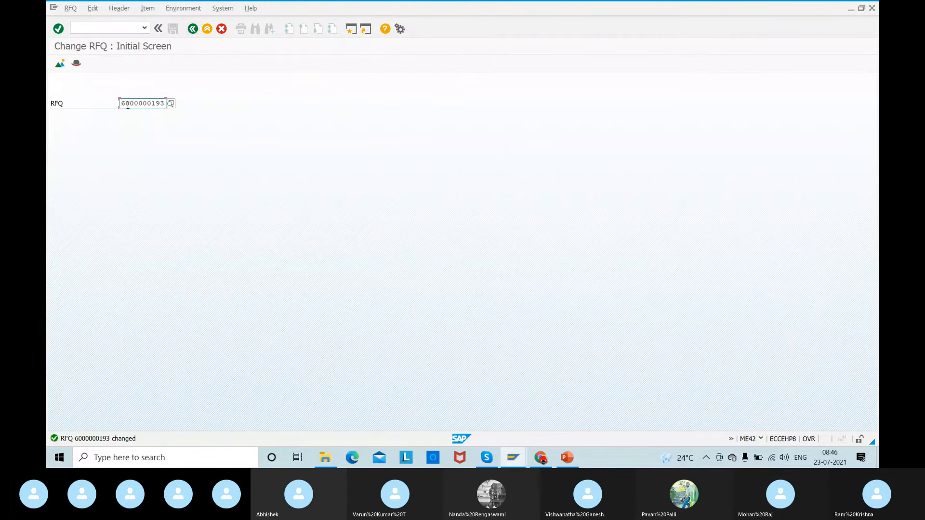
# - Copy Wupro 01's RFQ number and search for its output messages in transaction ME9A
pyautogui.moveTo(122, 105); pyautogui.dragTo(212, 114)
pyautogui.hotkey('ctrl', 'c')
pyautogui.click(86, 31)
pyautogui.write('/nme9a')
pyautogui.press('Return')
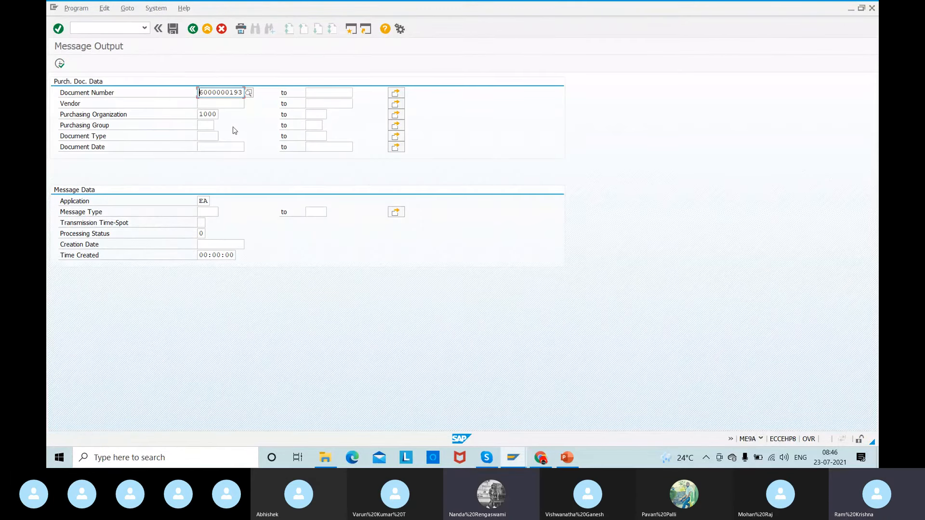
pyautogui.click(60, 63)
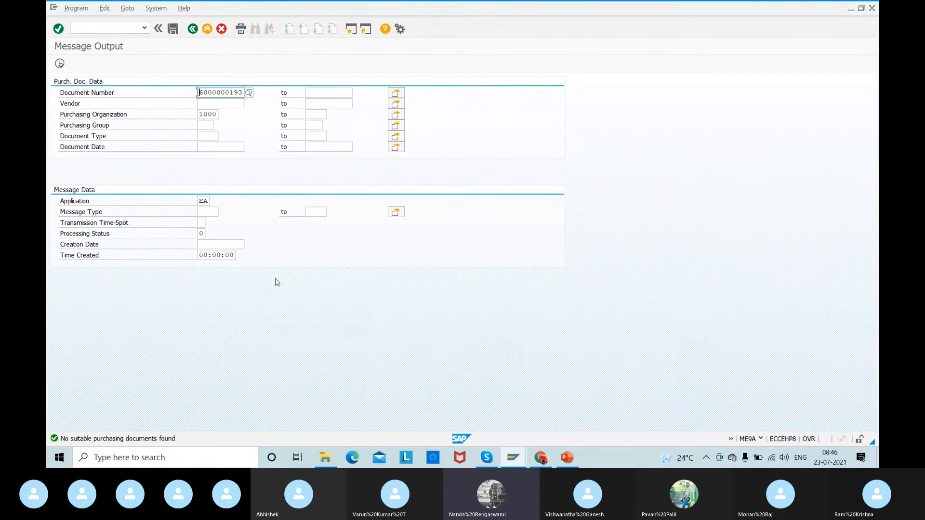
# - Switch to the release session and open Wupro 01's RFQ for changing in transaction ME42
pyautogui.hotkey('alt', 'Tab')
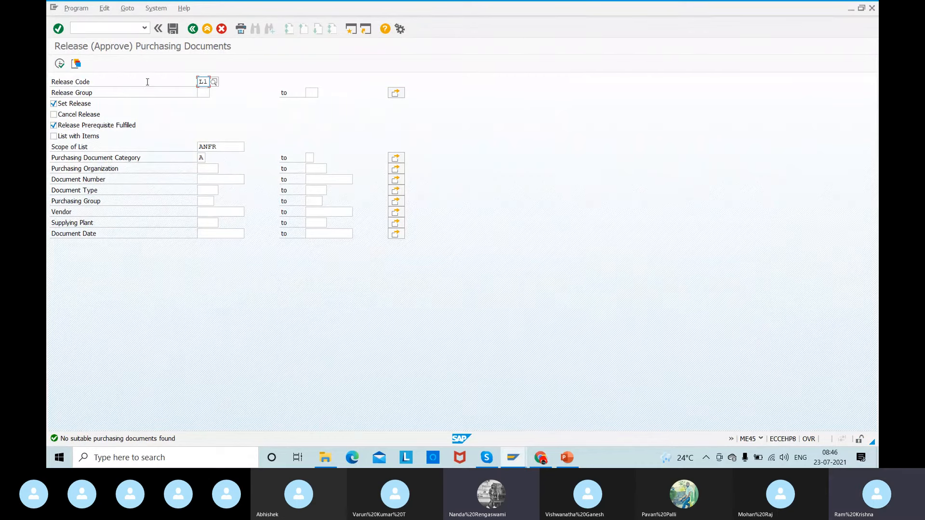
pyautogui.click(94, 27)
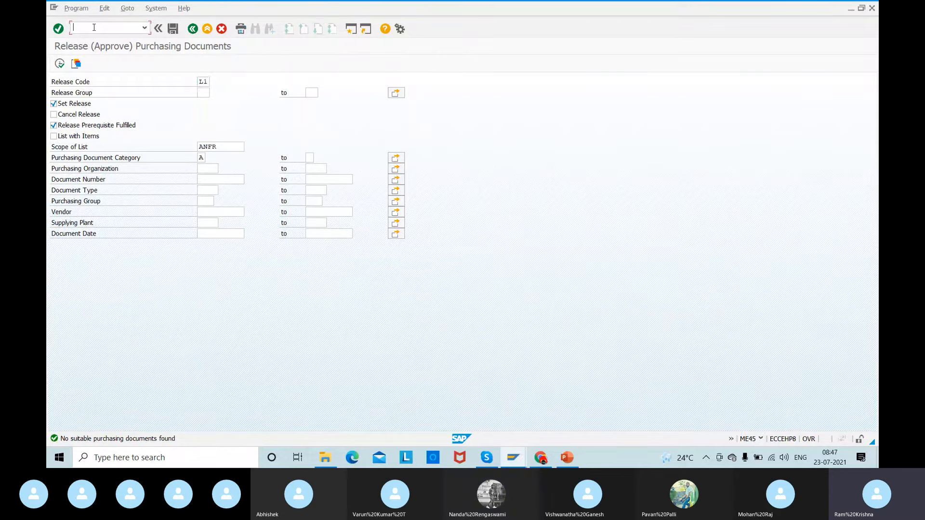
pyautogui.write('/nme42')
pyautogui.press('Return')
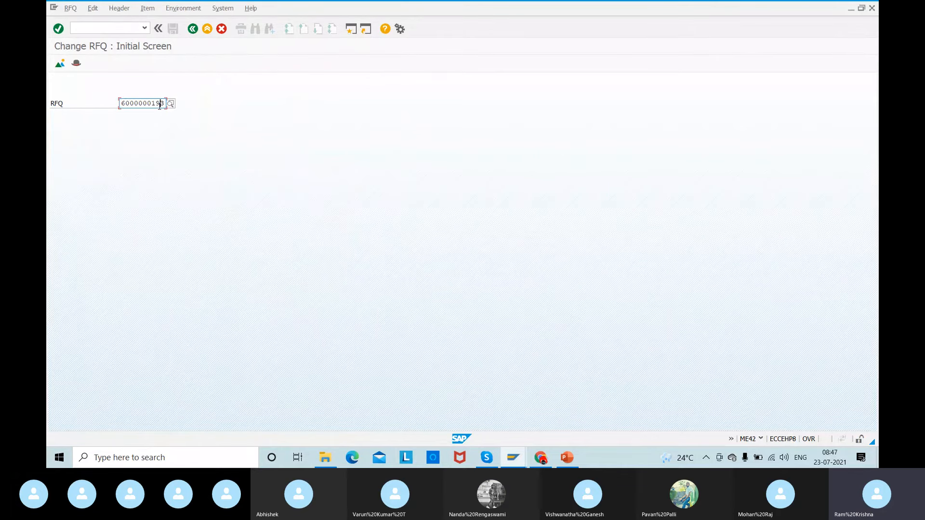
pyautogui.press('Return')
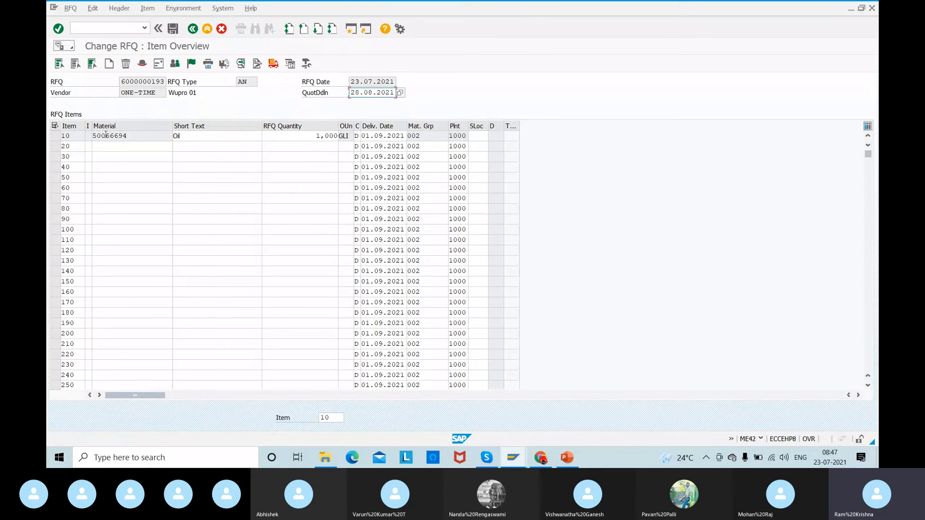
# - Open the messages of RFQ item 10 and review the NEU output's communication method, including its cover page text
pyautogui.click(55, 135)
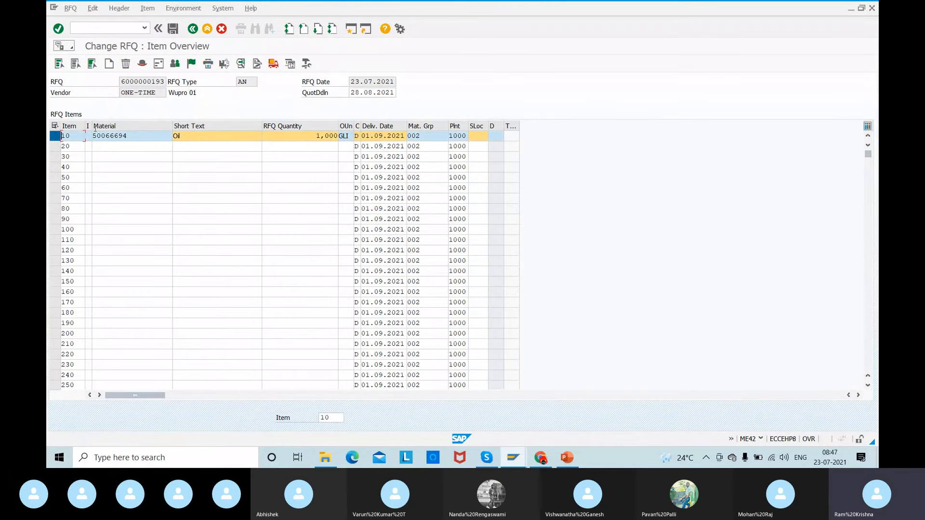
pyautogui.click(208, 64)
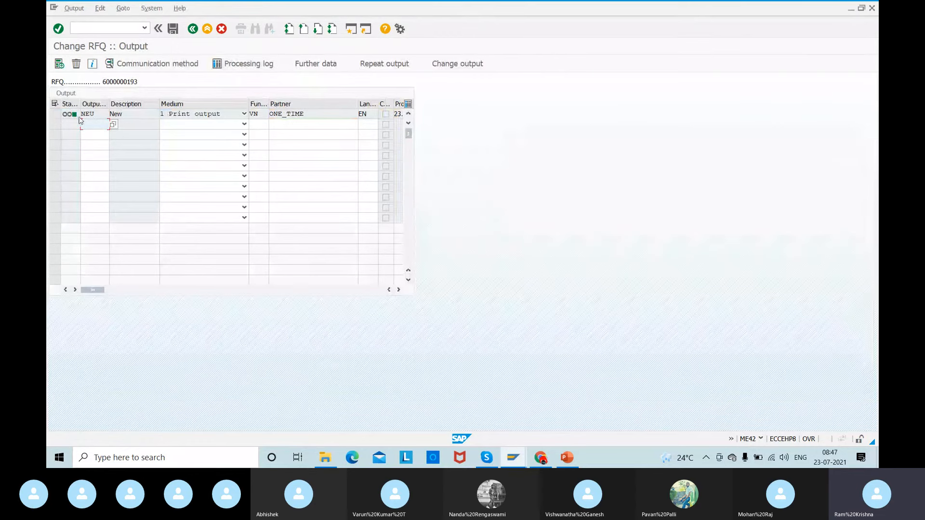
pyautogui.click(55, 115)
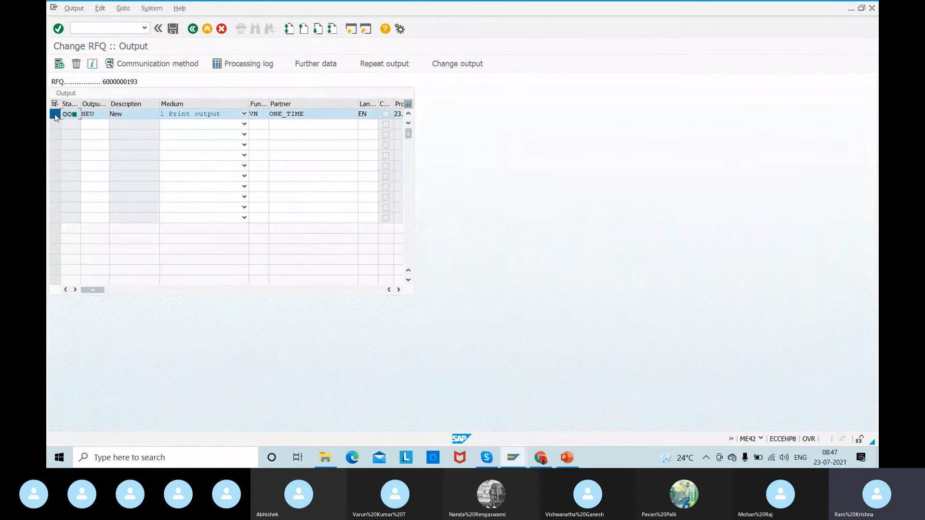
pyautogui.click(159, 64)
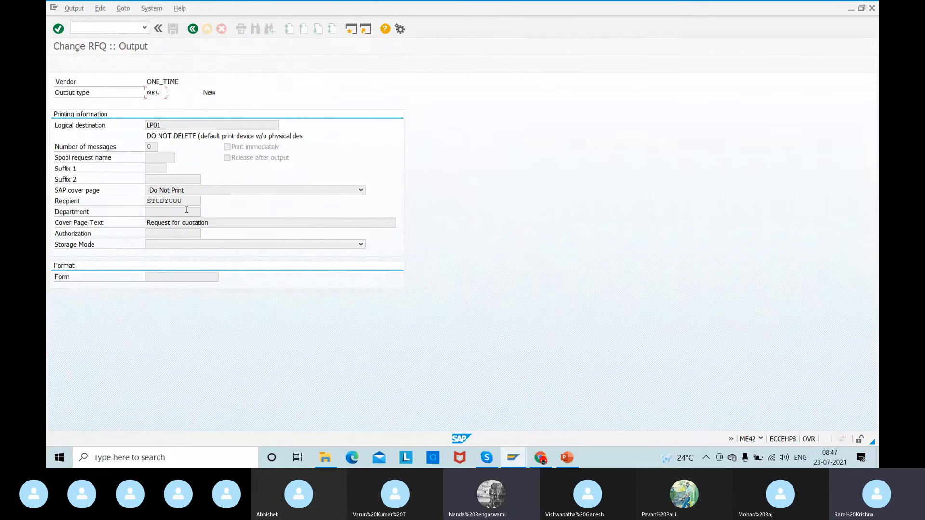
pyautogui.moveTo(214, 224); pyautogui.dragTo(115, 227)
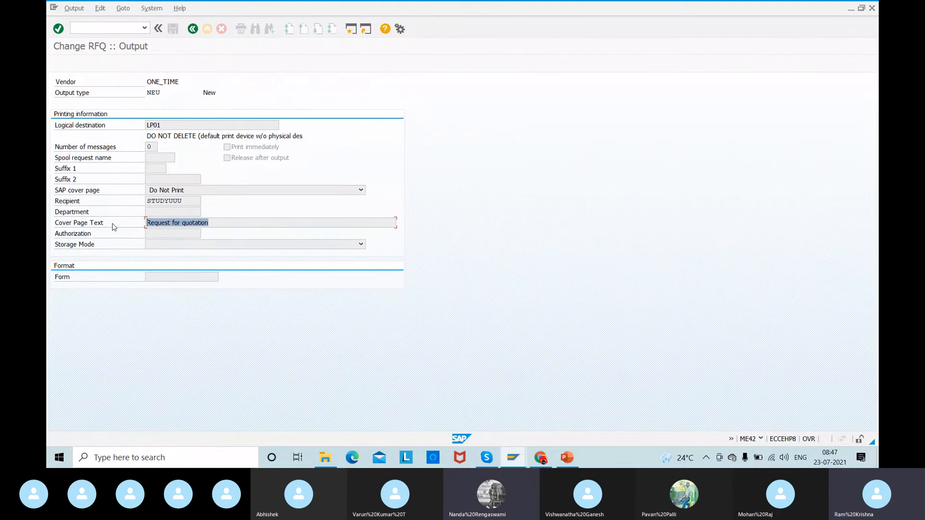
# - Open Wupro 01's quotation in transaction ME47, set the net price of item 10 to 7.00, and save it
pyautogui.click(83, 24)
pyautogui.write('/nm')
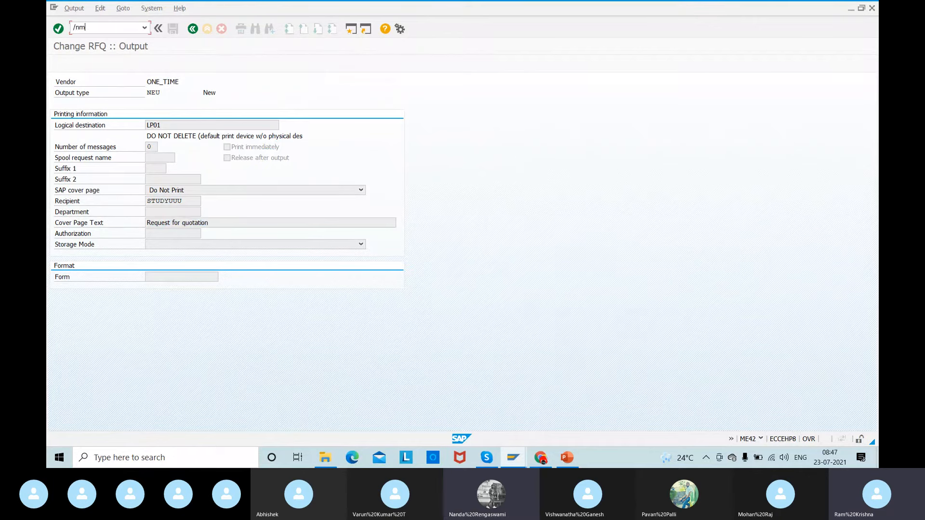
pyautogui.write('e47')
pyautogui.press('Return')
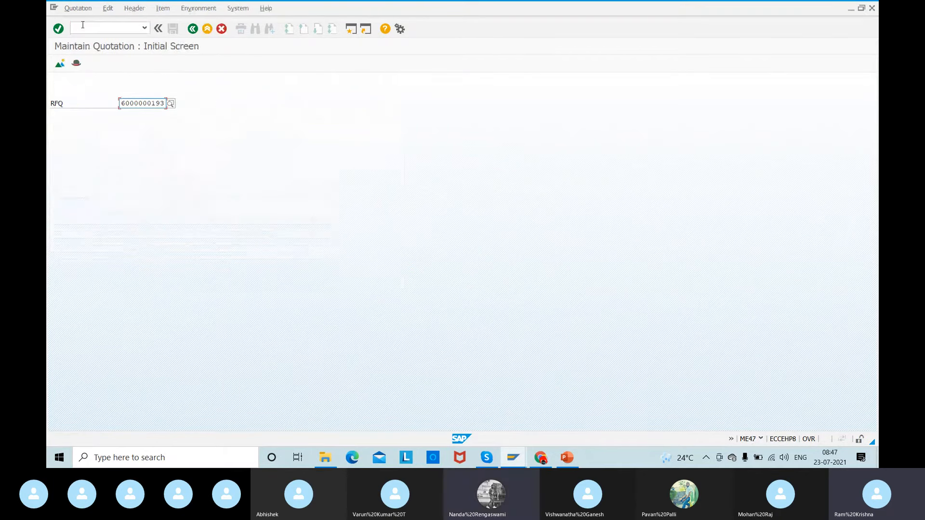
pyautogui.press('Return')
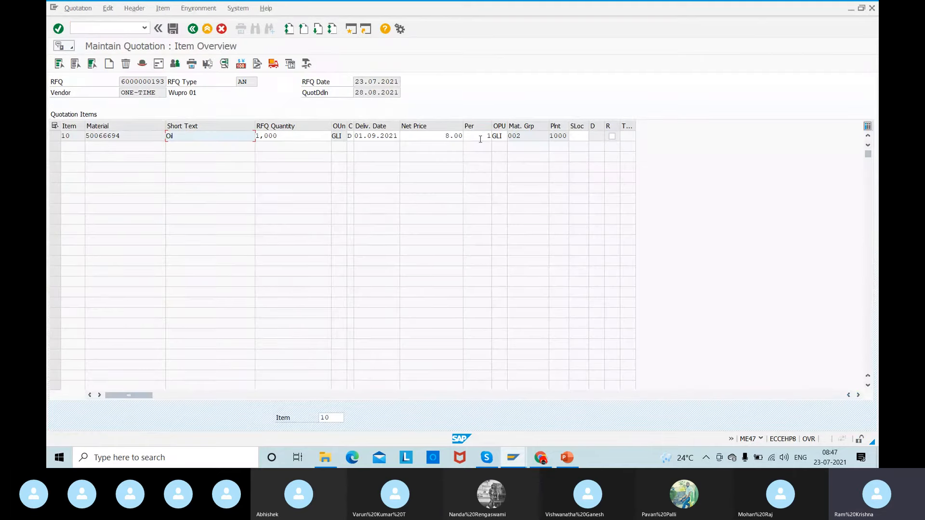
pyautogui.click(449, 137)
pyautogui.doubleClick(448, 137)
pyautogui.write('7')
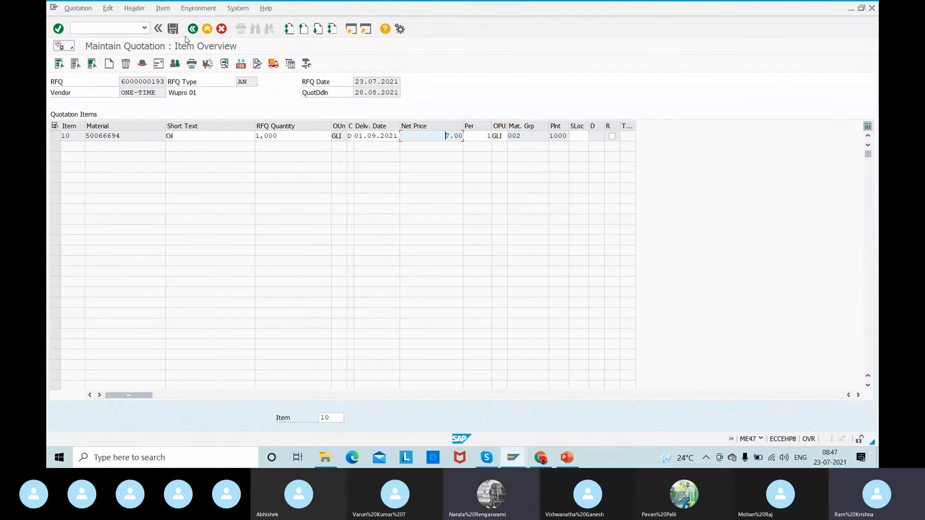
pyautogui.click(173, 29)
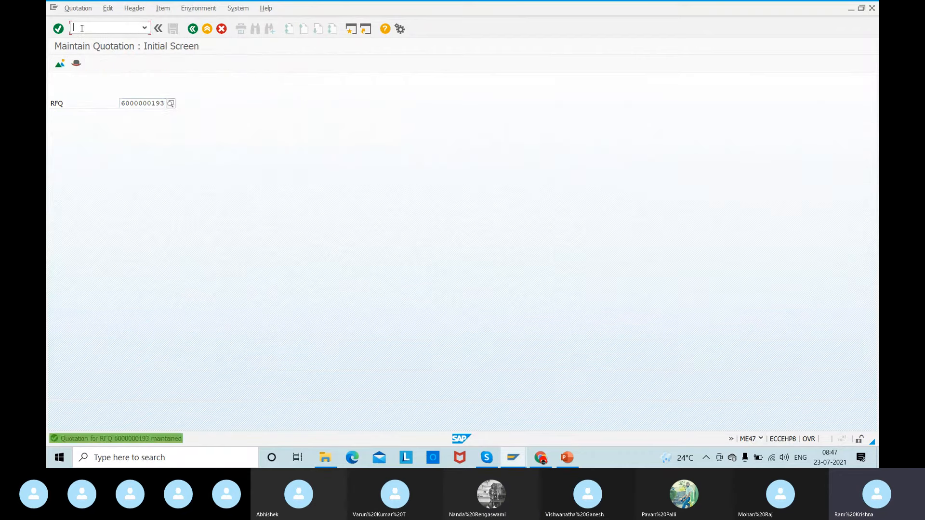
# - Run the ME49 price comparison for purchasing organization 1000 and collective RFQ 50066694
pyautogui.write('/nme49')
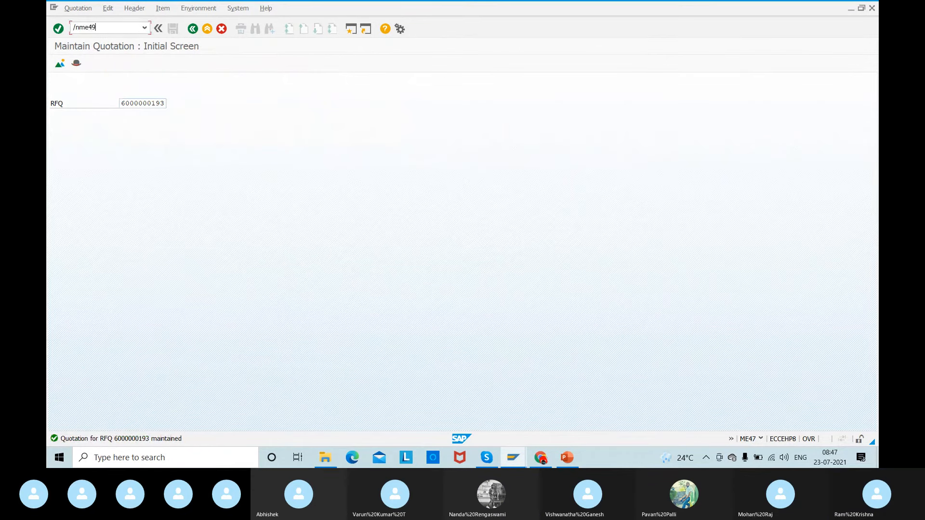
pyautogui.press('Return')
pyautogui.click(60, 63)
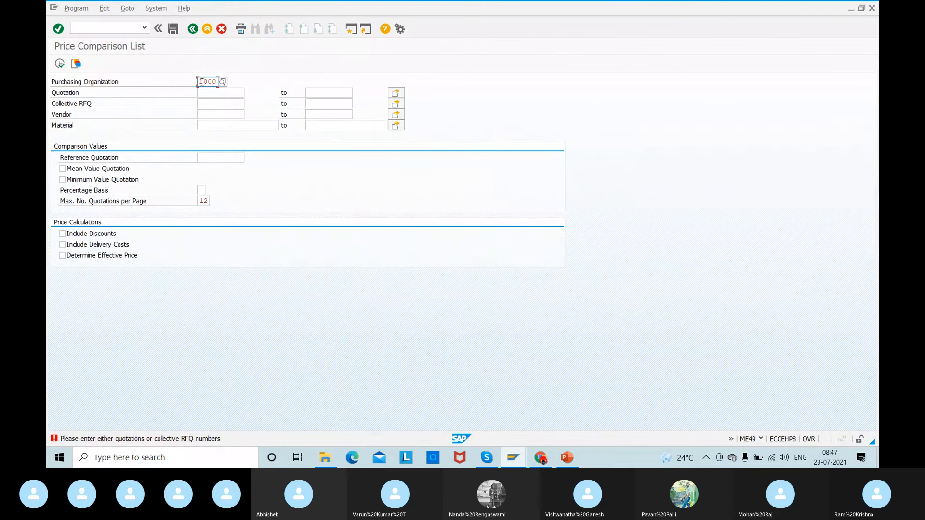
pyautogui.hotkey('shift', 'End')
pyautogui.press('Delete')
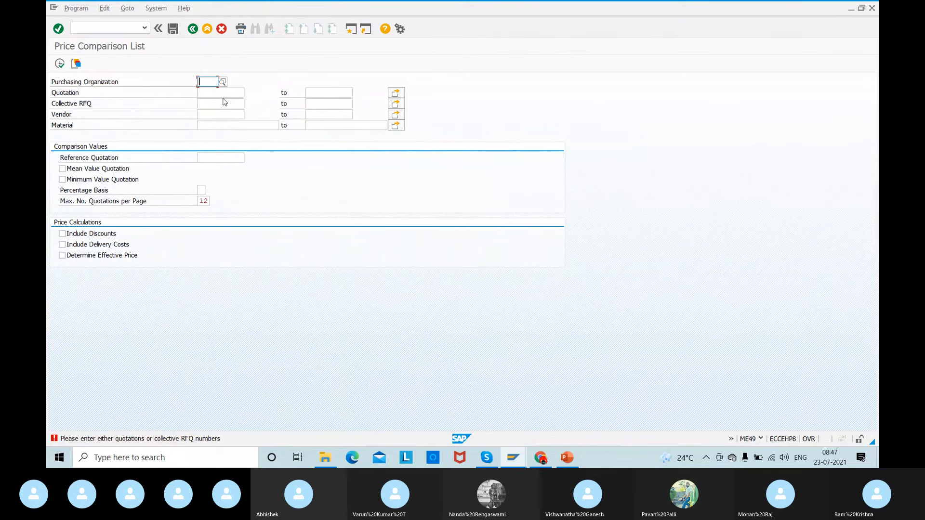
pyautogui.click(208, 102)
pyautogui.click(215, 113)
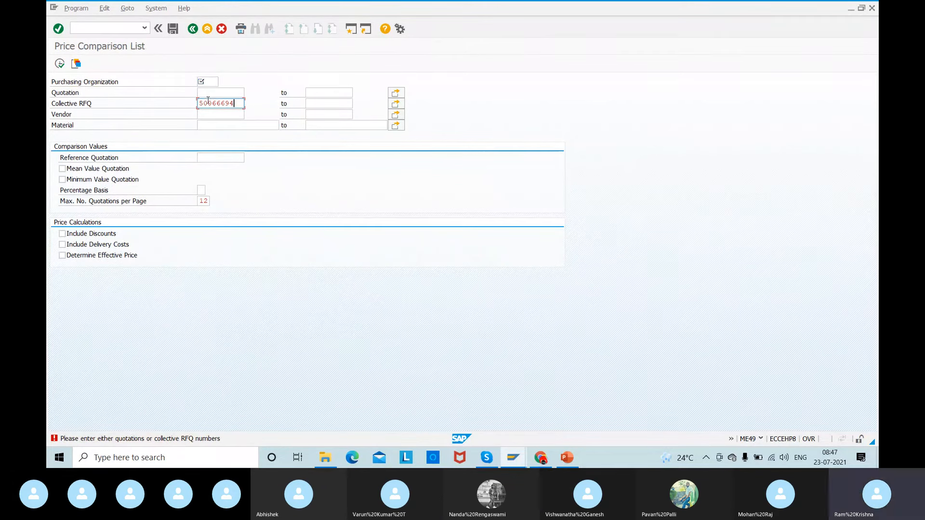
pyautogui.click(210, 83)
pyautogui.write('1000')
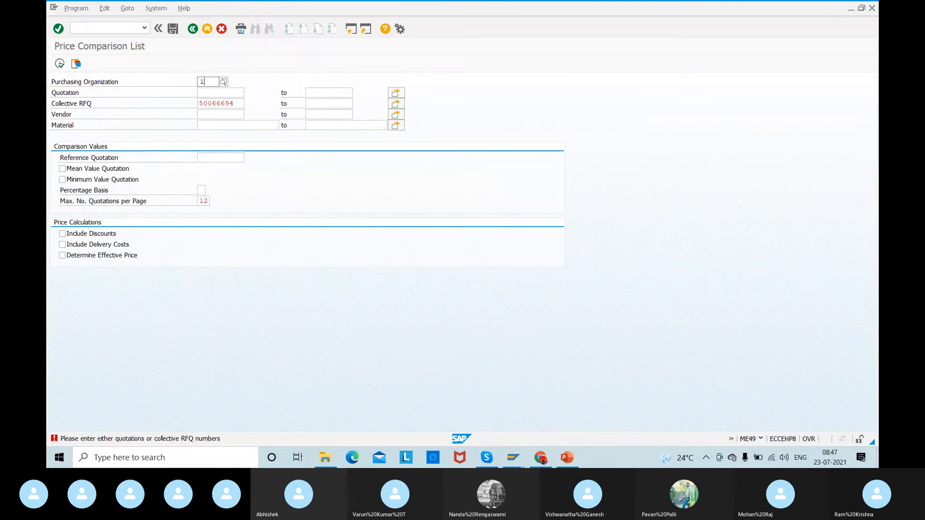
pyautogui.click(59, 62)
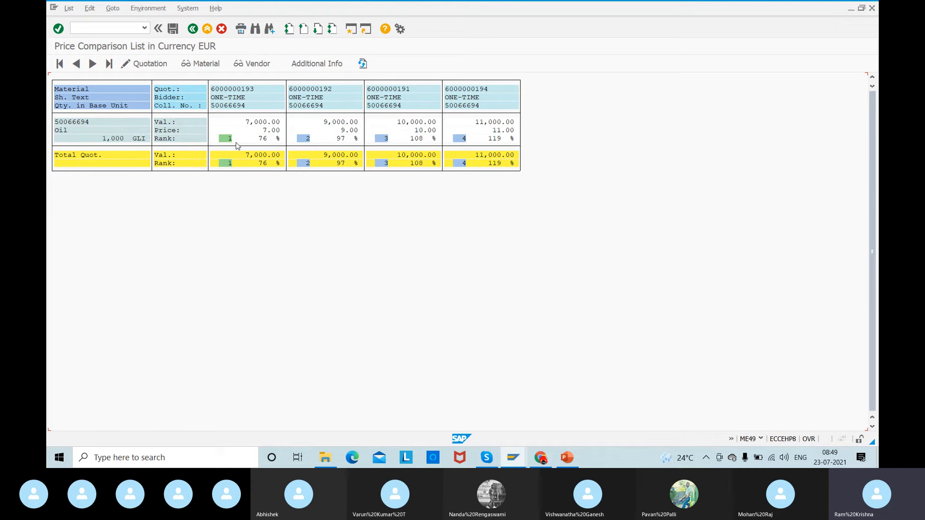
# - Check the session's transaction details, open the first-ranked quotation from the price comparison, and view item 10's details
pyautogui.click(761, 440)
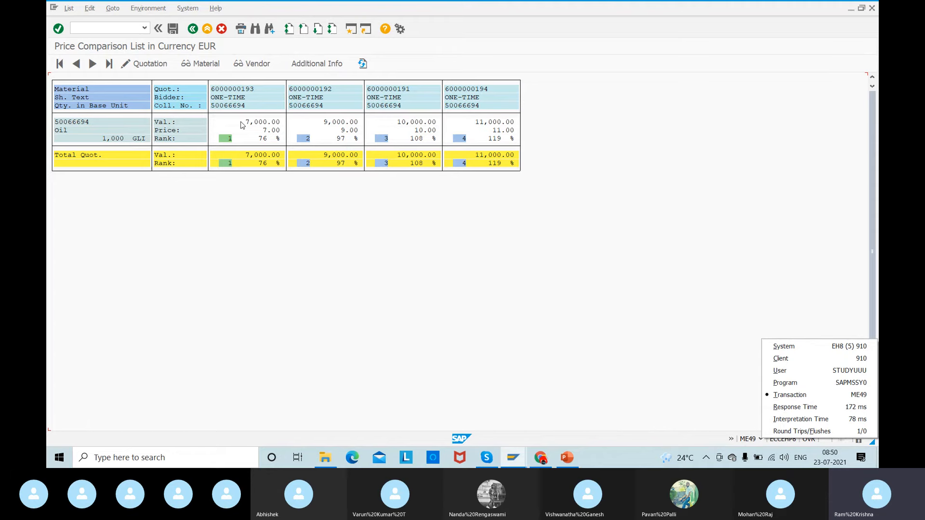
pyautogui.doubleClick(232, 90)
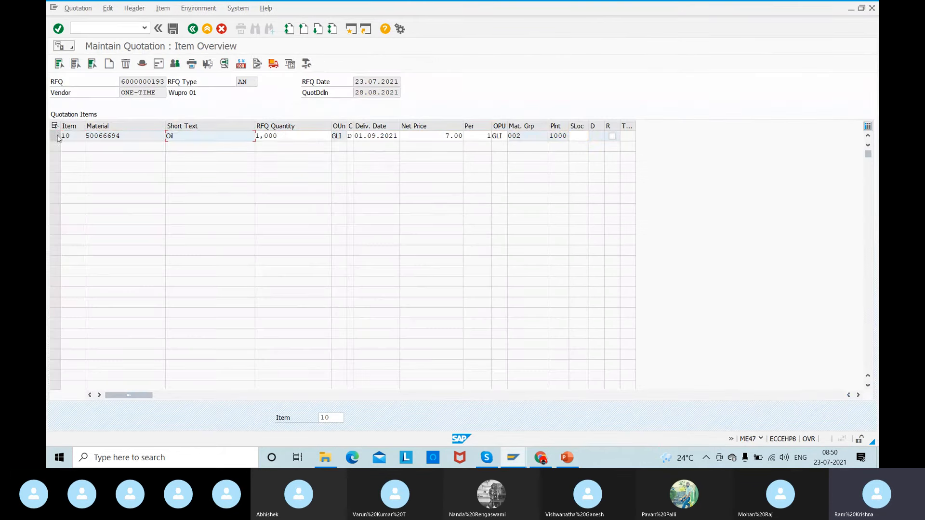
pyautogui.click(162, 9)
pyautogui.click(180, 22)
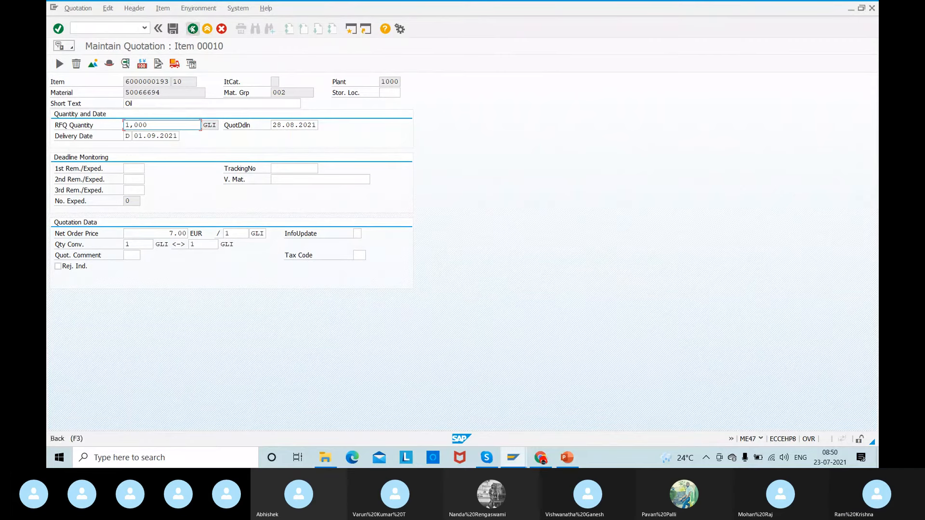
pyautogui.click(192, 30)
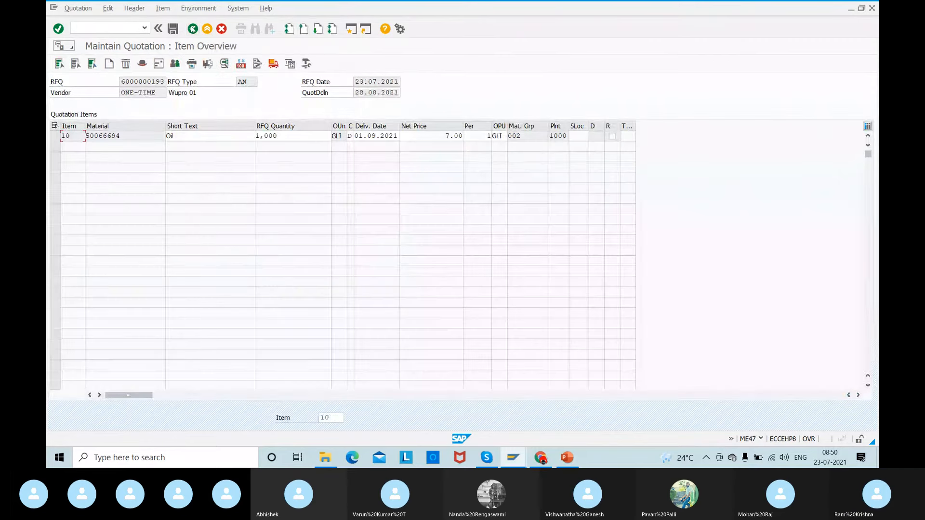
# - Select item 10 of Wupro 01's quotation and review the quotation's output messages
pyautogui.click(54, 139)
pyautogui.click(162, 8)
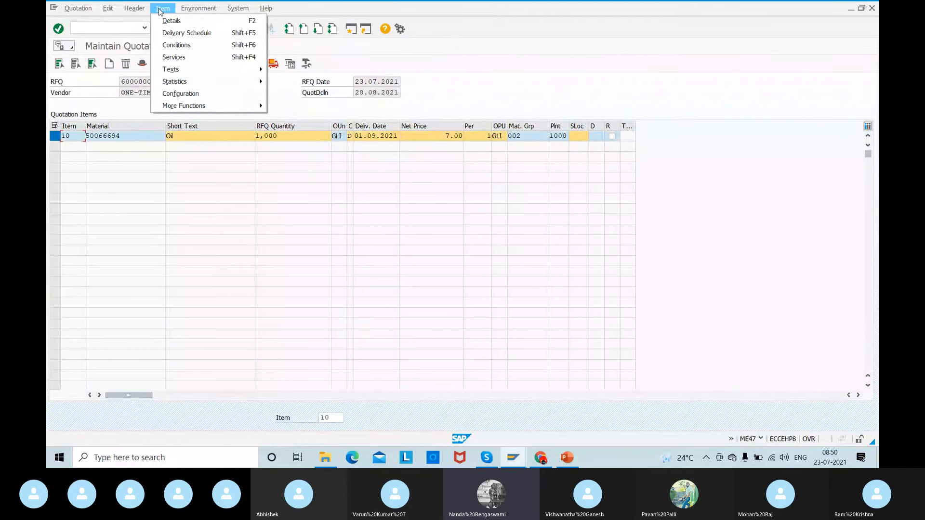
pyautogui.click(492, 79)
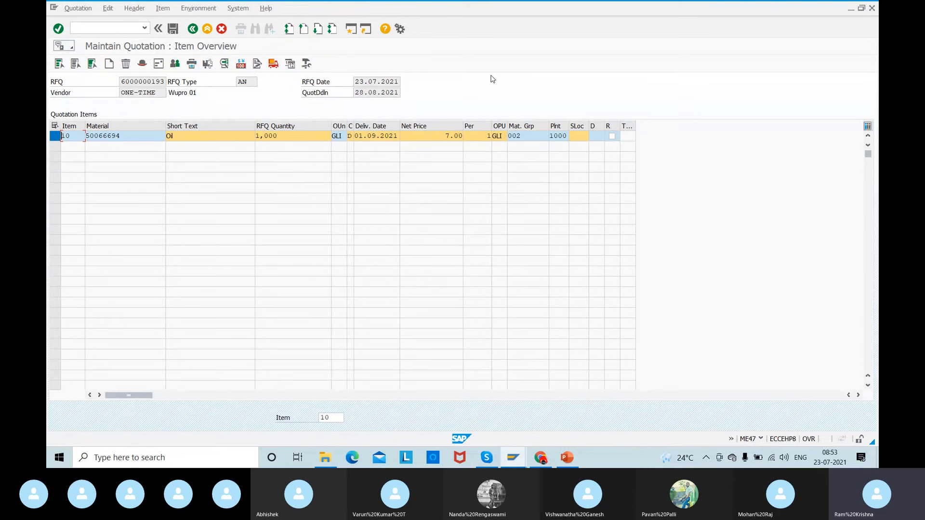
pyautogui.click(191, 65)
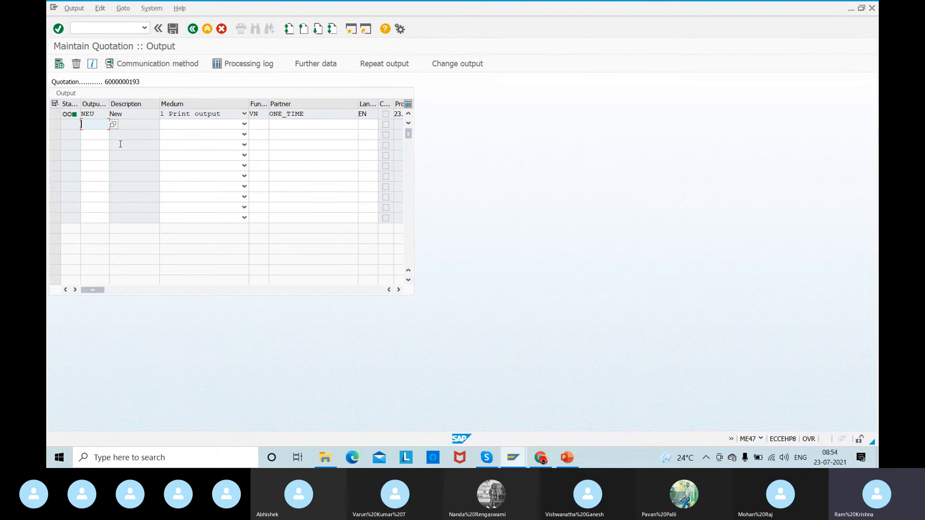
pyautogui.click(76, 27)
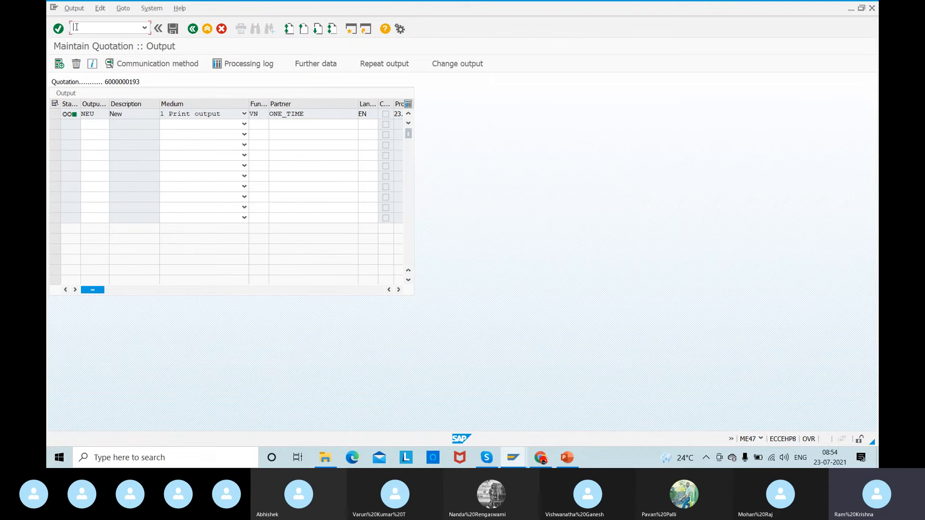